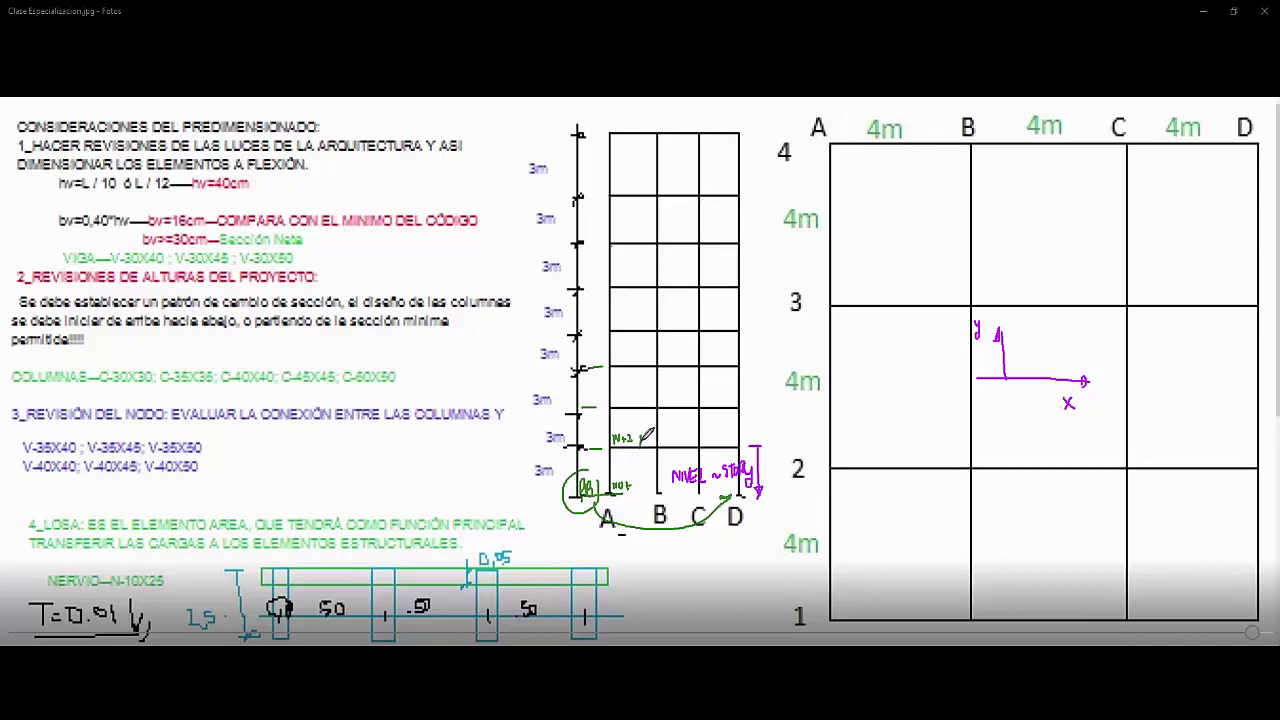
Step: Number the elevation's floor levels in green up to 8 along the horizontal lines between axes A and B
left_click_drag(635, 400, 640, 407)
left_click_drag(638, 328, 641, 340)
left_click_drag(641, 285, 643, 282)
left_click_drag(637, 188, 643, 197)
left_click_drag(637, 128, 641, 136)
Step: Label the elevation's stories in green beside axis D, with PB at the lowest story and 1 to 7 above it
left_click_drag(771, 460, 779, 471)
left_click_drag(755, 423, 760, 435)
left_click_drag(750, 378, 764, 392)
left_click_drag(750, 334, 751, 349)
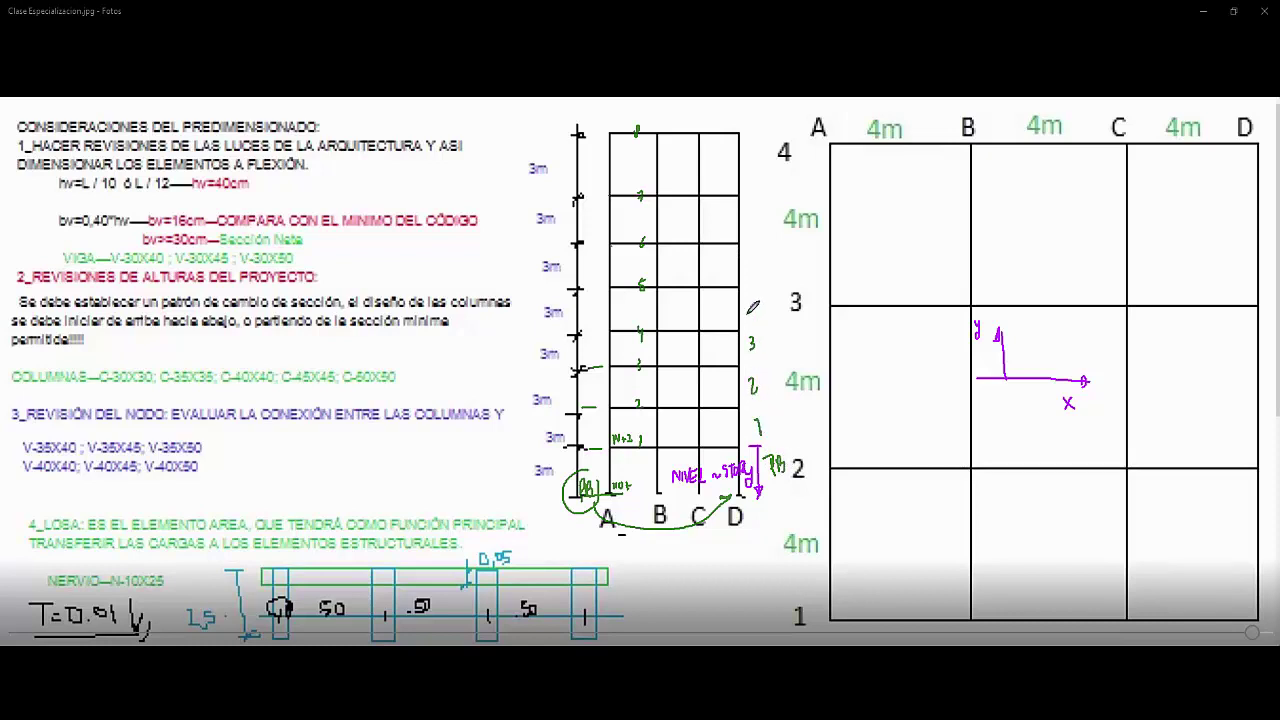
left_click_drag(748, 300, 752, 312)
mouse_move(751, 256)
left_mouse_down()
mouse_move(755, 268)
mouse_move(757, 255)
left_mouse_up()
left_click_drag(752, 210, 748, 220)
left_click_drag(744, 155, 748, 172)
Step: Trace plan axes A to D in green between axes 3 and 2, and number them 1 to 4
left_click_drag(836, 310, 834, 455)
left_click_drag(978, 295, 974, 470)
left_click_drag(1130, 300, 1132, 490)
left_click_drag(1255, 292, 1261, 458)
left_click_drag(953, 367, 966, 385)
left_click_drag(1103, 363, 1104, 378)
left_click_drag(1217, 358, 1222, 370)
left_click_drag(1223, 358, 1221, 378)
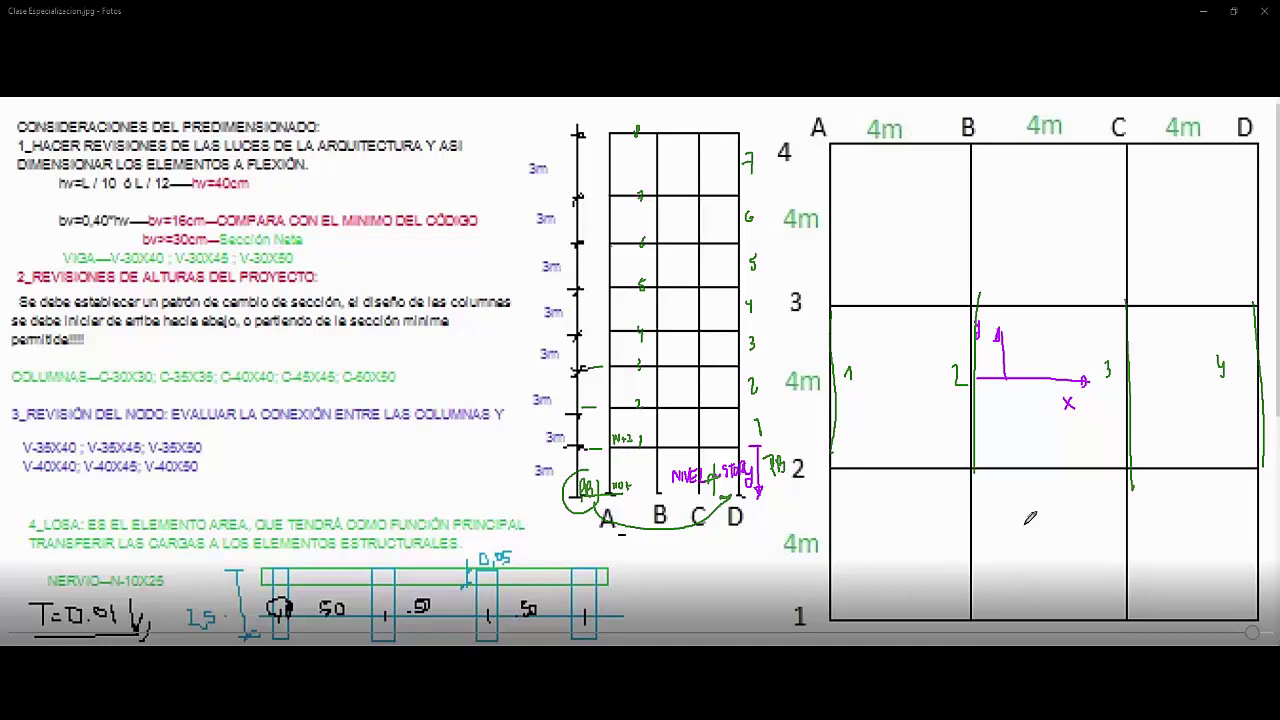
Step: Change the pen color to pink and trace the plan's horizontal axes 1, 2, 3 and 4
right_click(966, 540)
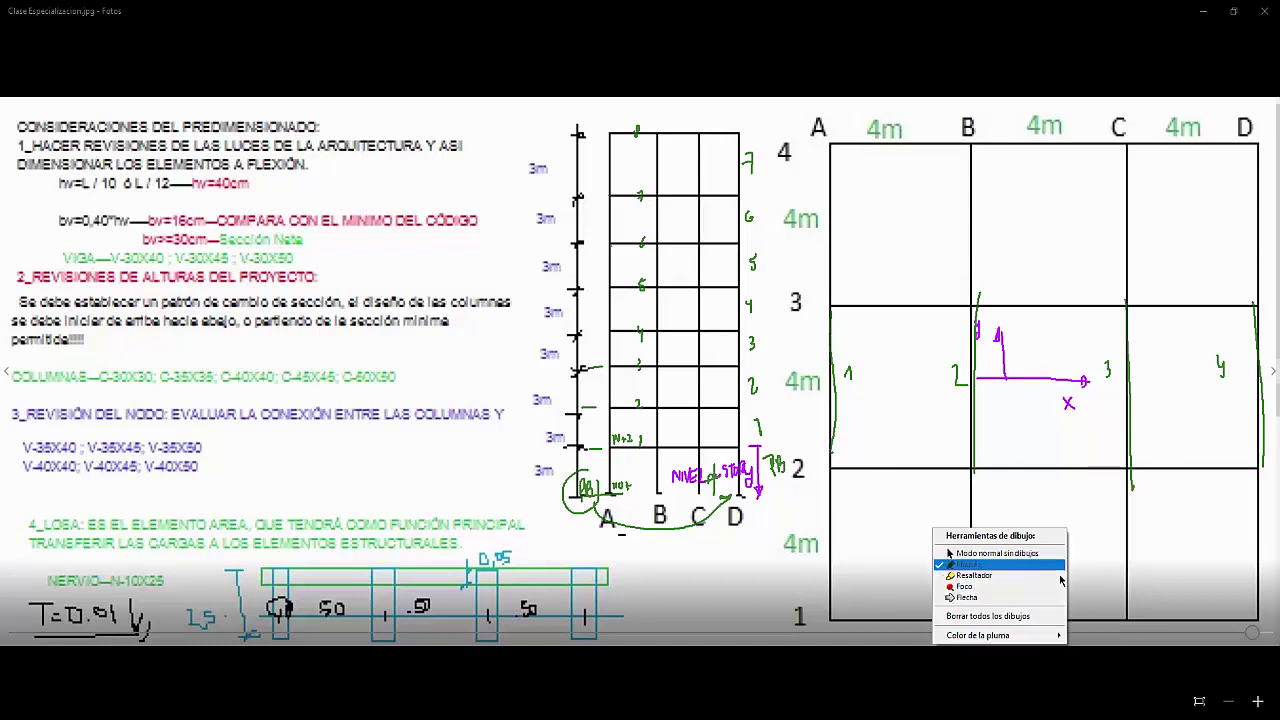
mouse_move(1039, 636)
left_click(1072, 524)
left_click_drag(834, 618, 1222, 606)
left_click_drag(832, 471, 1242, 471)
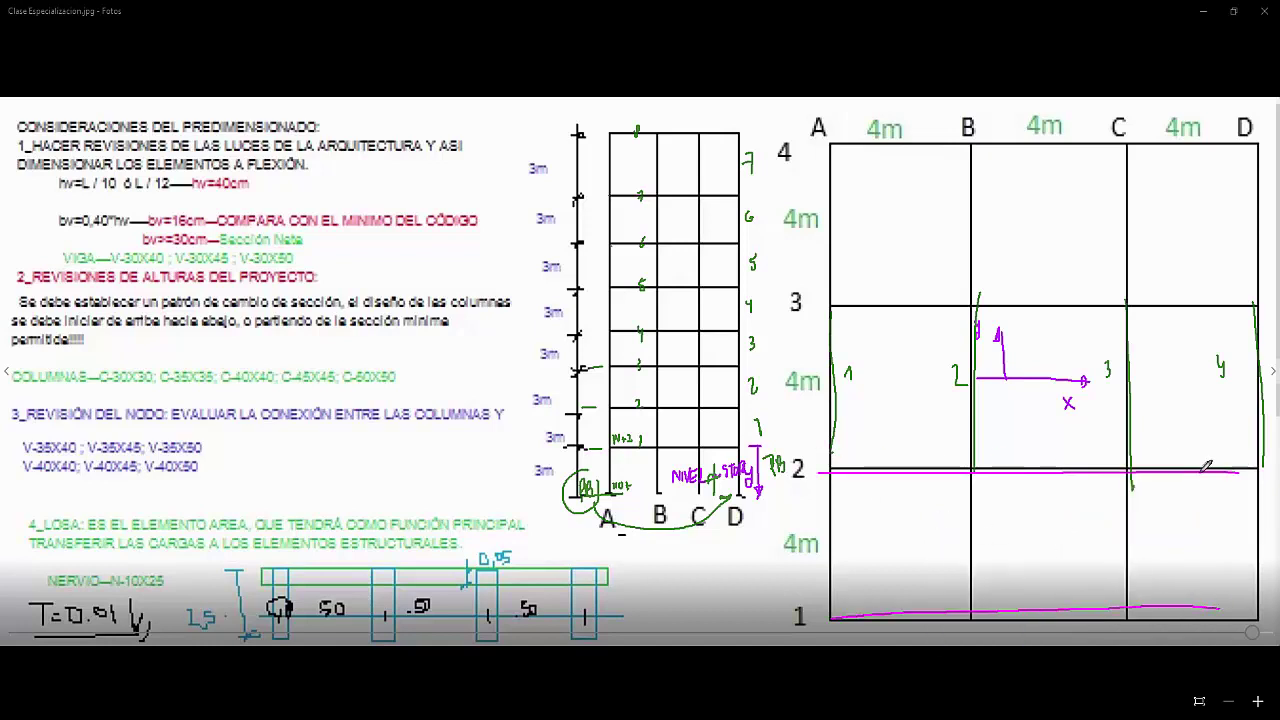
left_click_drag(840, 310, 1276, 305)
left_click_drag(833, 154, 1215, 149)
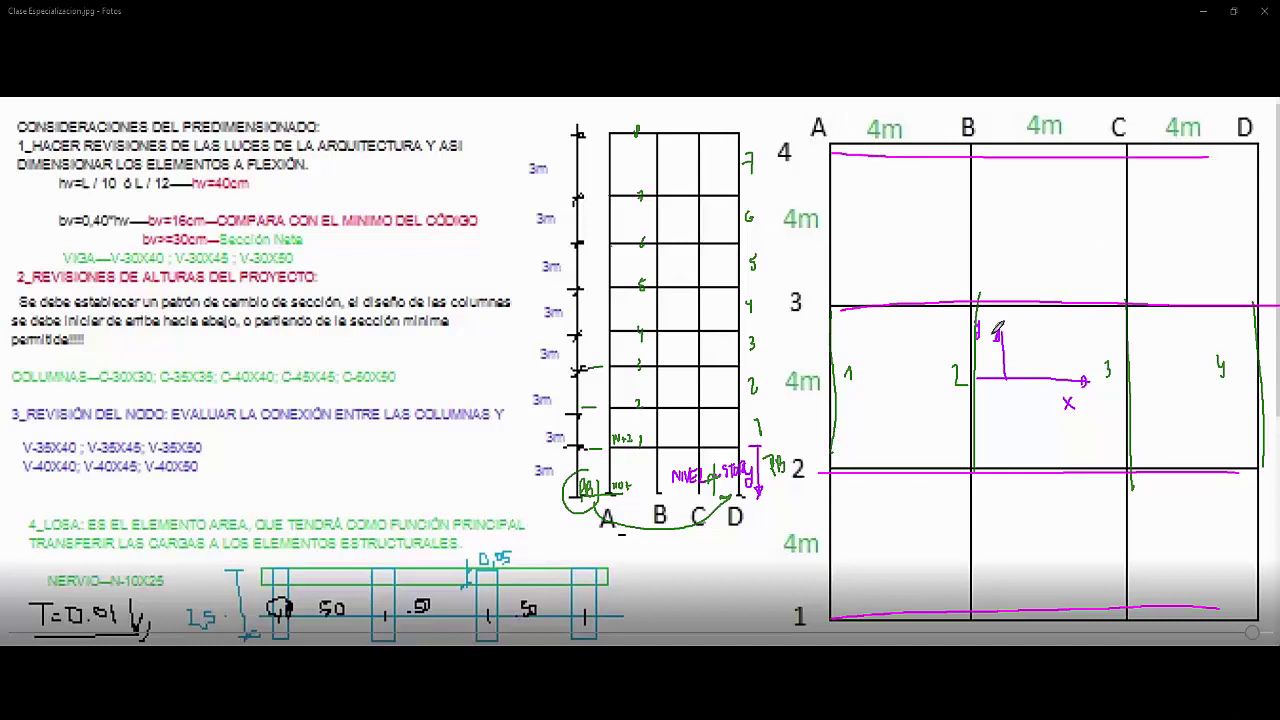
Step: Write over the plan's axis labels A, B, C, D and 1, 2, 3, 4 in pink
left_click_drag(815, 113, 814, 132)
left_click_drag(961, 118, 961, 136)
left_click_drag(1114, 118, 1114, 137)
left_click_drag(1240, 116, 1242, 140)
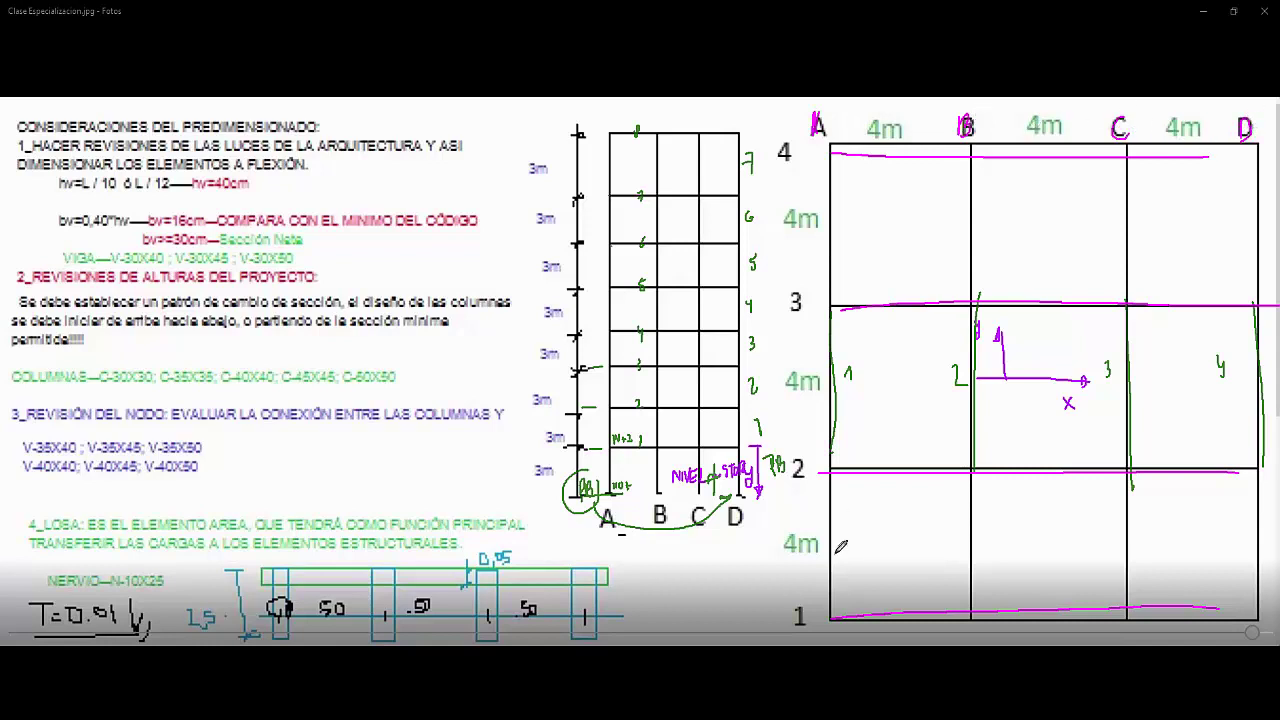
left_click_drag(800, 600, 801, 625)
left_click_drag(797, 459, 800, 479)
left_click_drag(794, 292, 796, 310)
left_click_drag(788, 140, 789, 163)
Step: Leave drawing mode, switch to ETABS and clear the annotations drawn over the screen
right_click(1020, 194)
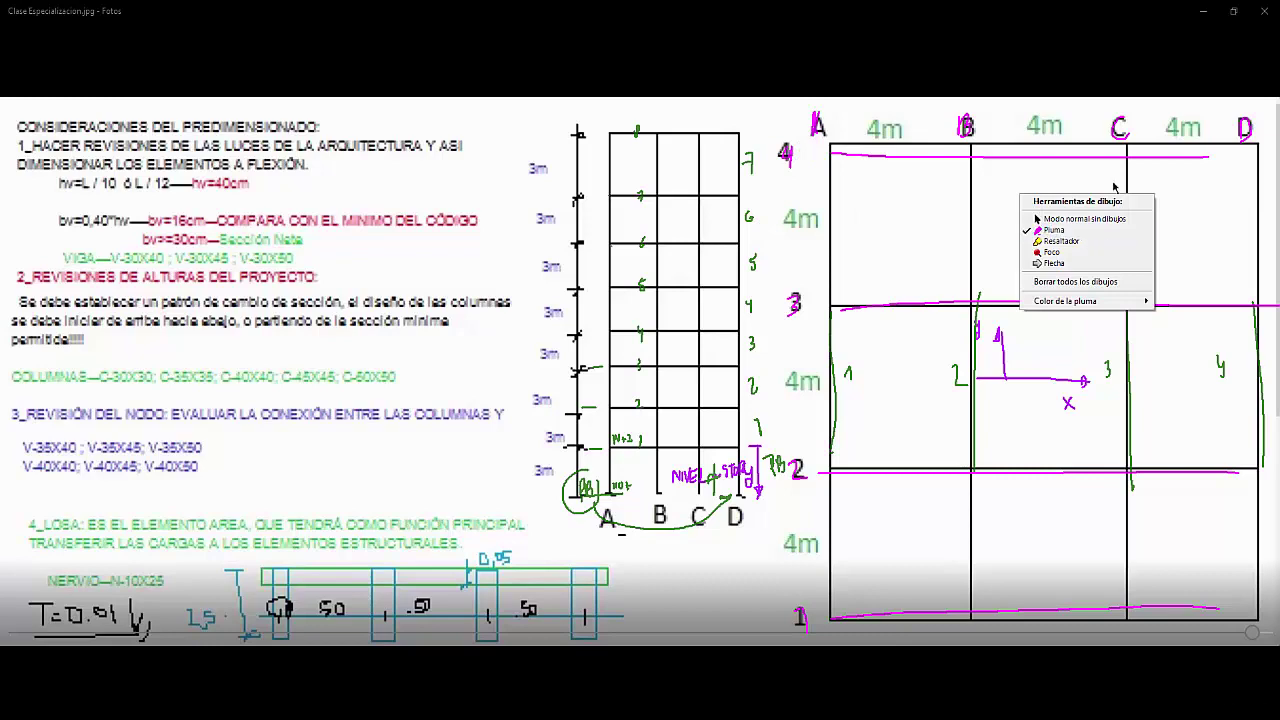
left_click(1080, 218)
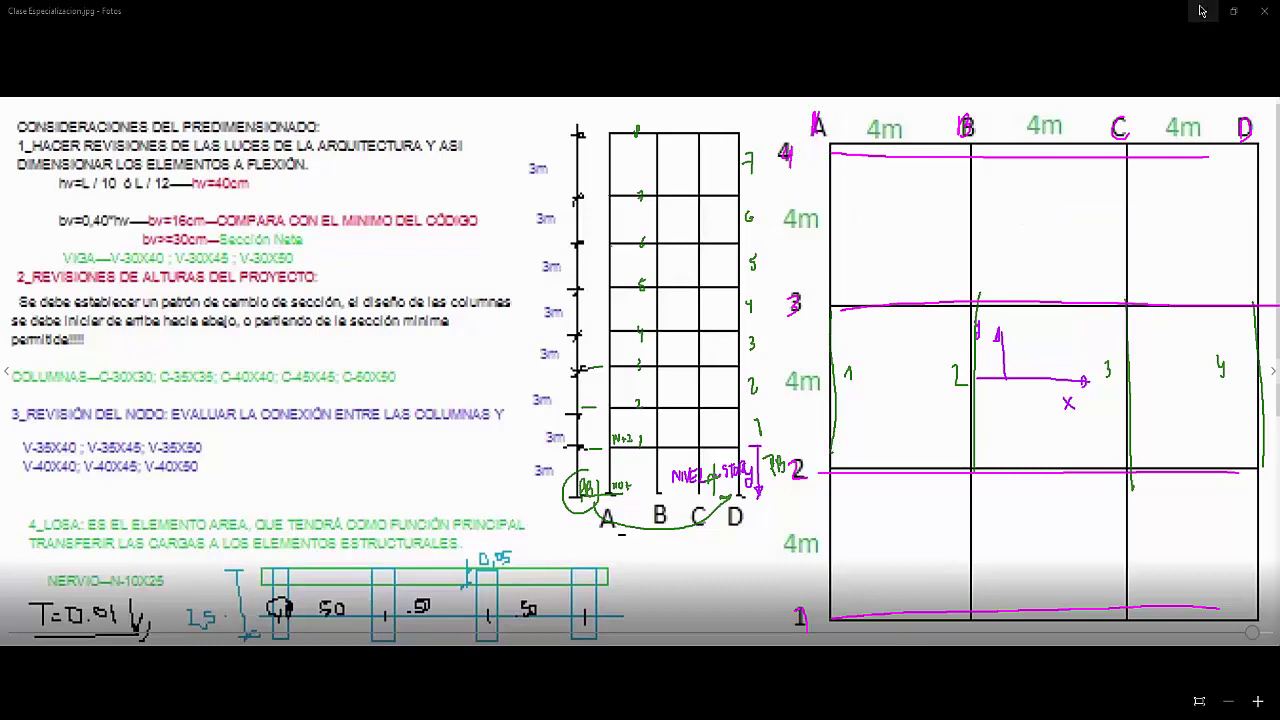
left_click(1203, 11)
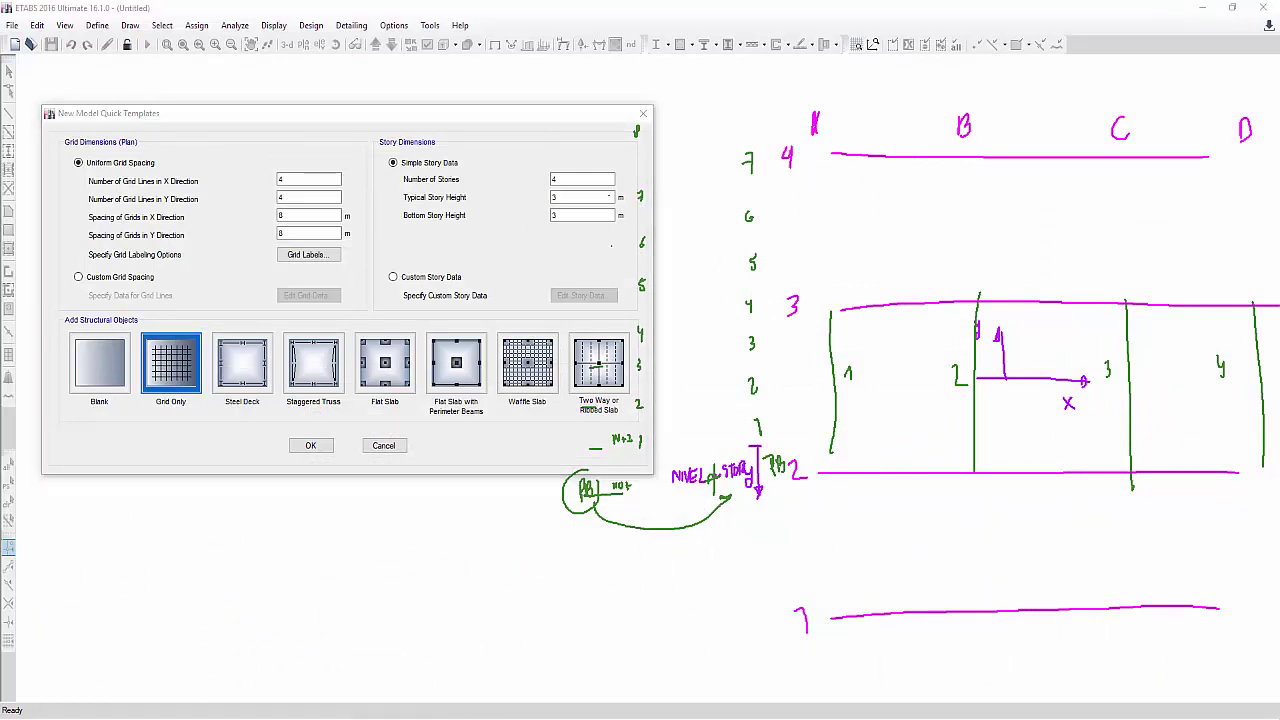
key("Escape")
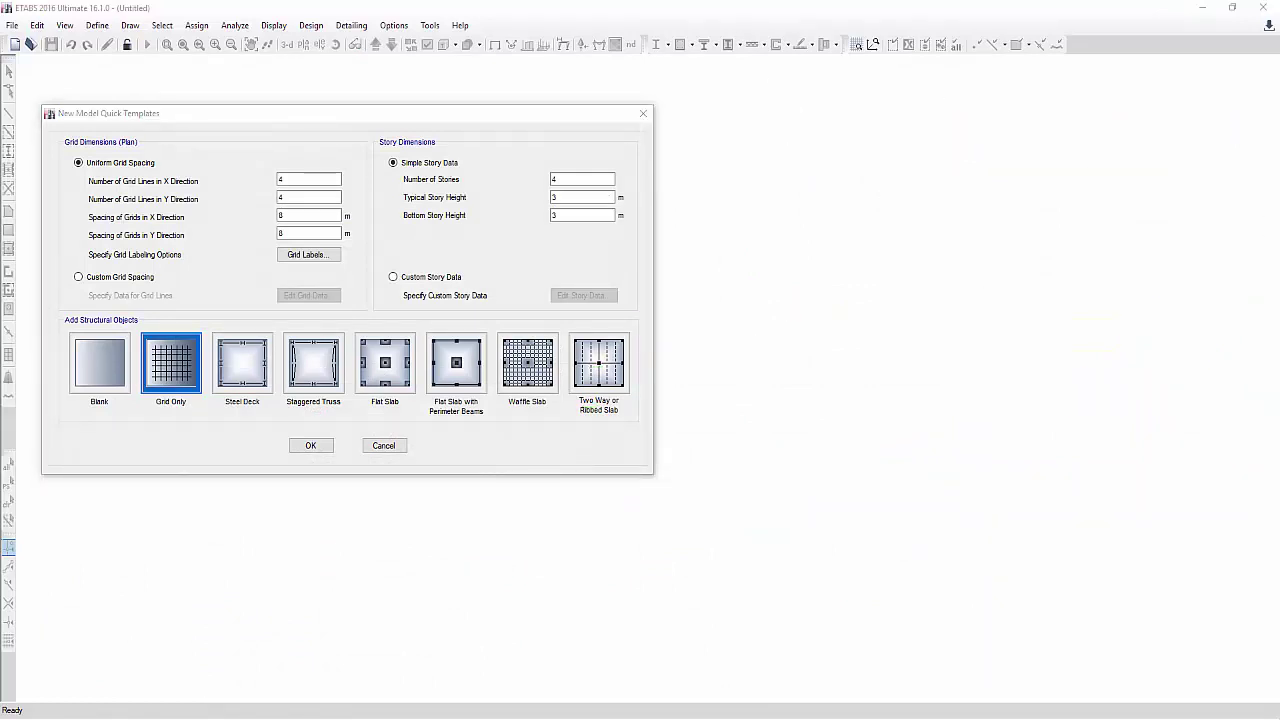
Step: Write pink axis labels A to D in a row and 1 to 4 in a column on the empty area beside the dialog
left_click_drag(909, 116, 1103, 111)
left_click_drag(861, 289, 861, 303)
left_click_drag(856, 235, 860, 247)
left_click_drag(858, 178, 859, 191)
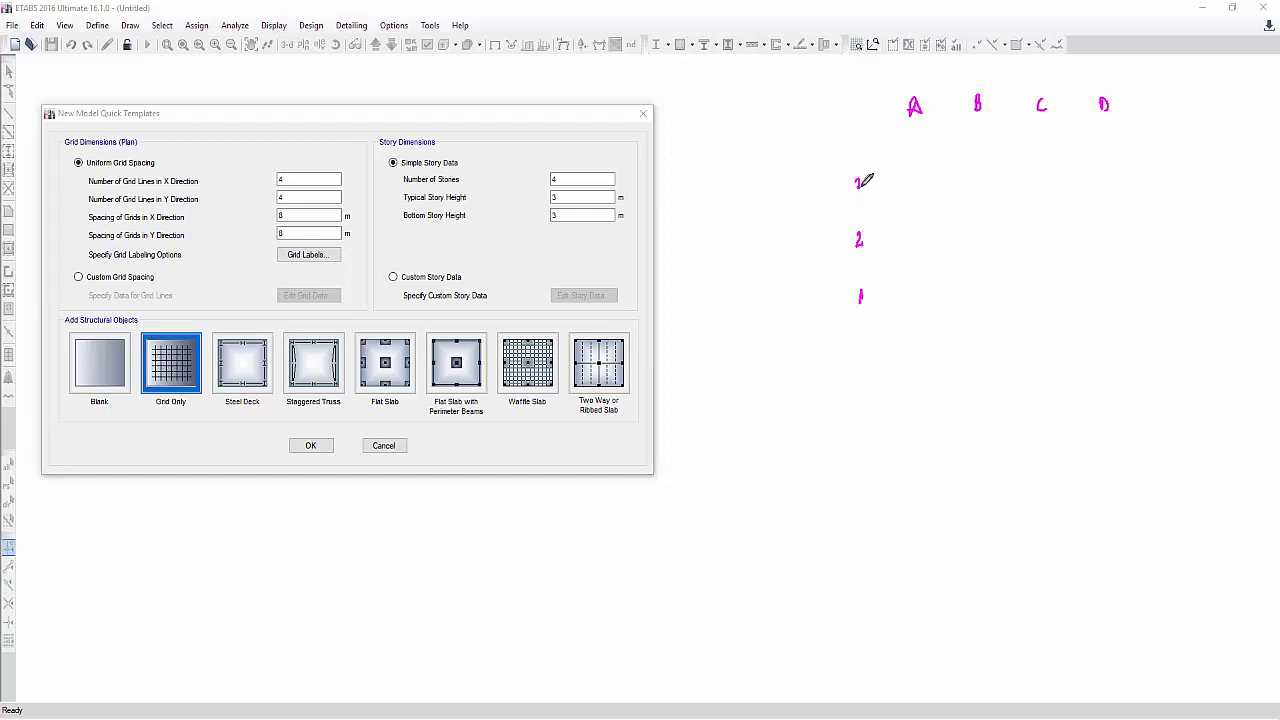
left_click_drag(856, 124, 862, 131)
Step: Change the pen color to green and draw a grid of four horizontal and four vertical lines under the axis labels
right_click(963, 226)
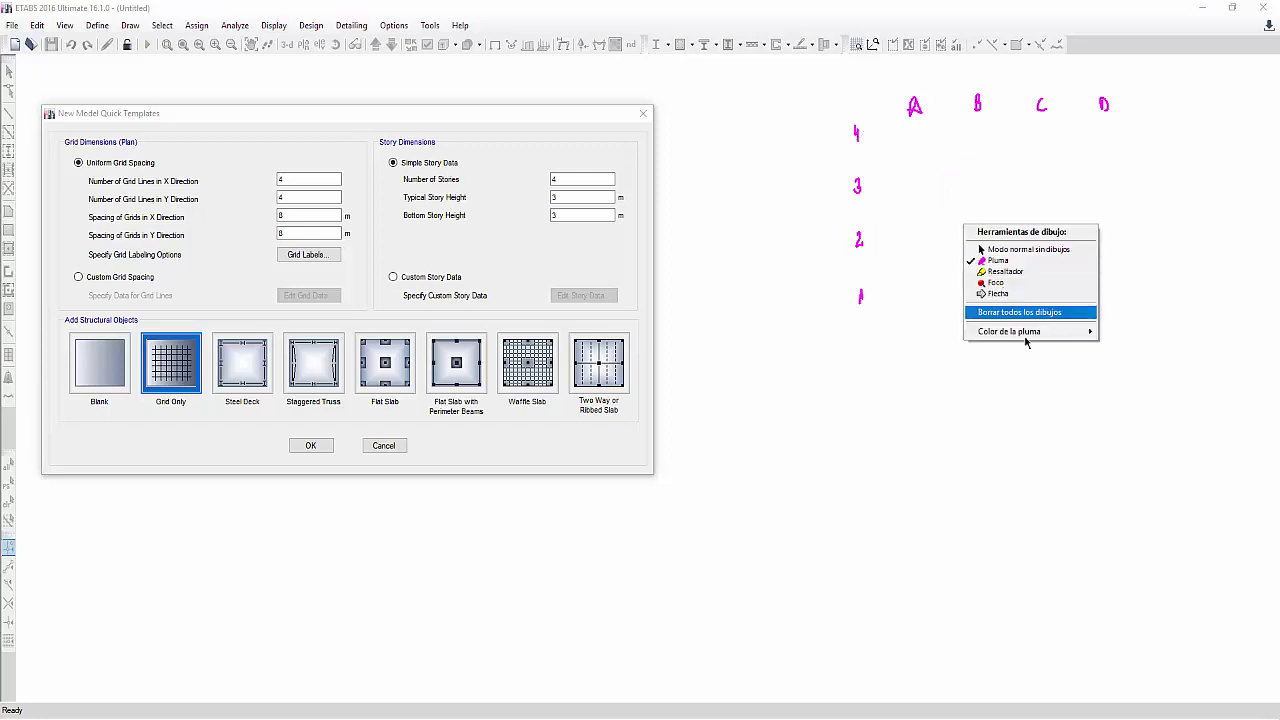
mouse_move(1025, 334)
left_click(1125, 343)
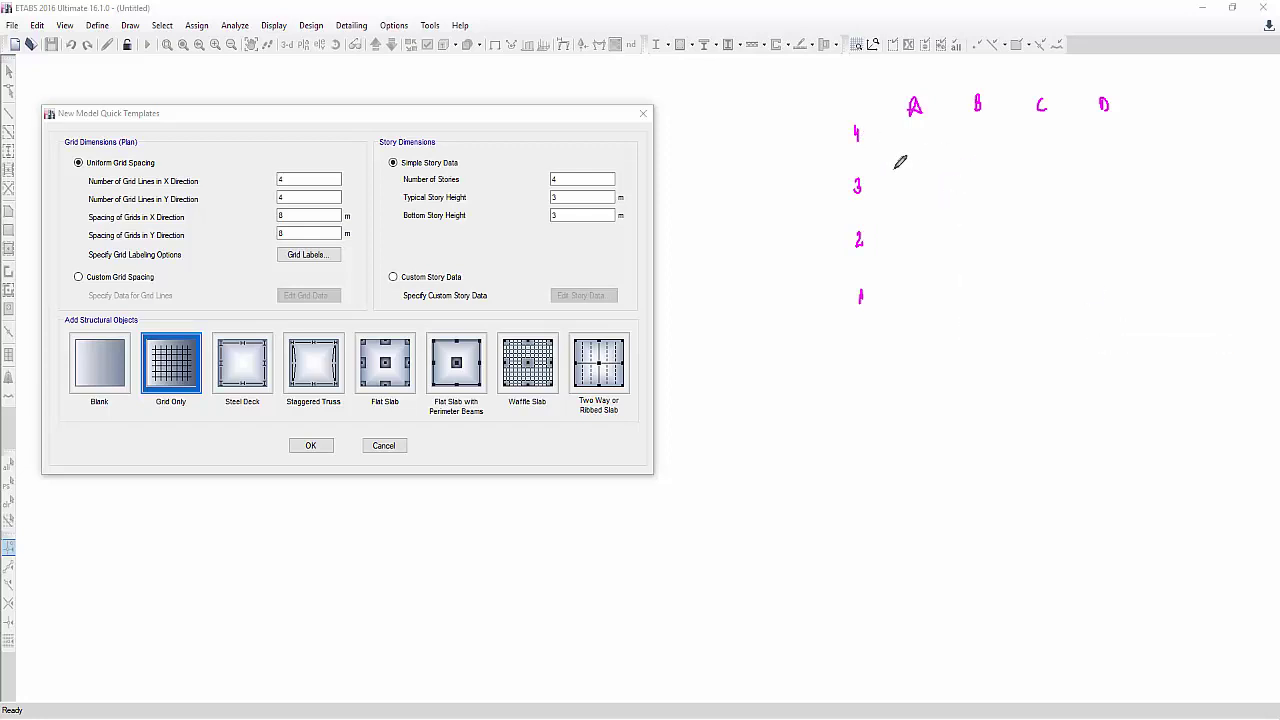
left_click_drag(874, 143, 1113, 146)
left_click_drag(877, 195, 1117, 191)
left_click_drag(876, 250, 1100, 247)
left_click_drag(888, 311, 1116, 307)
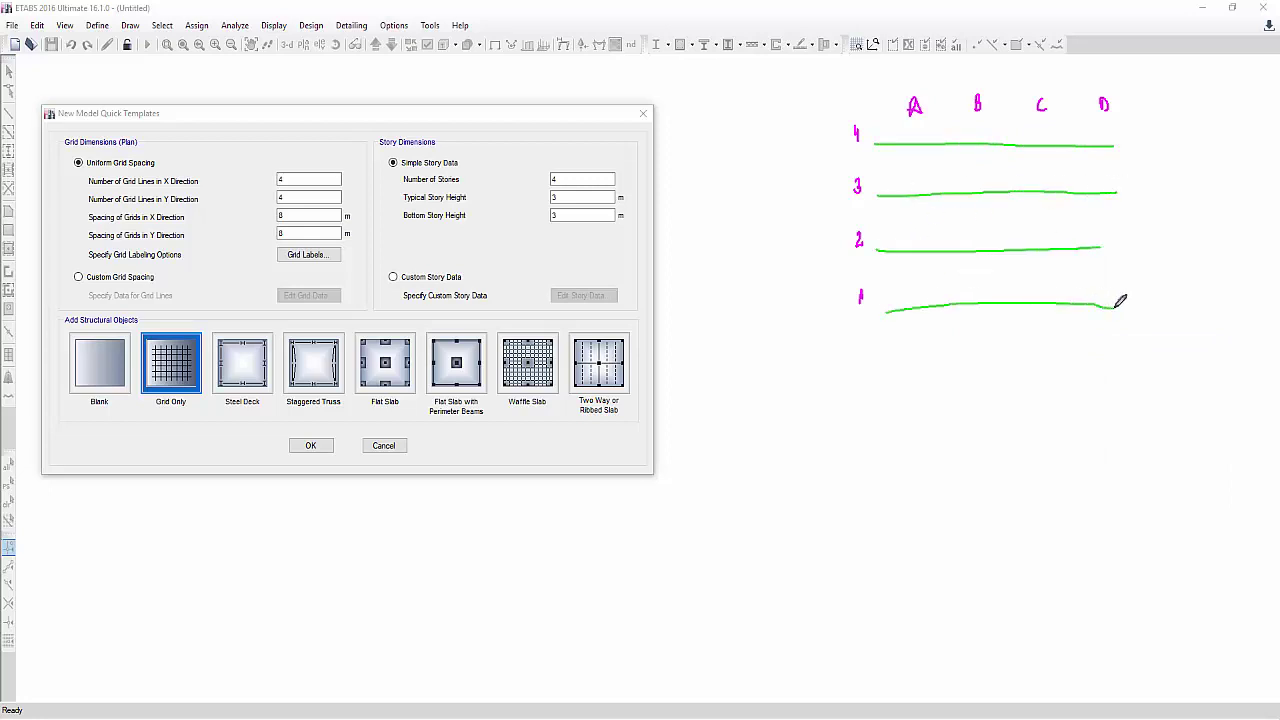
left_click_drag(917, 128, 917, 316)
left_click_drag(978, 127, 988, 312)
left_click_drag(1041, 120, 1038, 313)
left_click_drag(1104, 122, 1104, 306)
Step: Write the spacing 6 beside each vertical bay and below each horizontal bay of the sketched grid
left_click_drag(1130, 157, 1131, 167)
left_click_drag(1128, 212, 1117, 287)
left_click_drag(964, 316, 962, 334)
mouse_move(1014, 302)
left_mouse_down()
mouse_move(1009, 322)
mouse_move(1068, 318)
left_mouse_up()
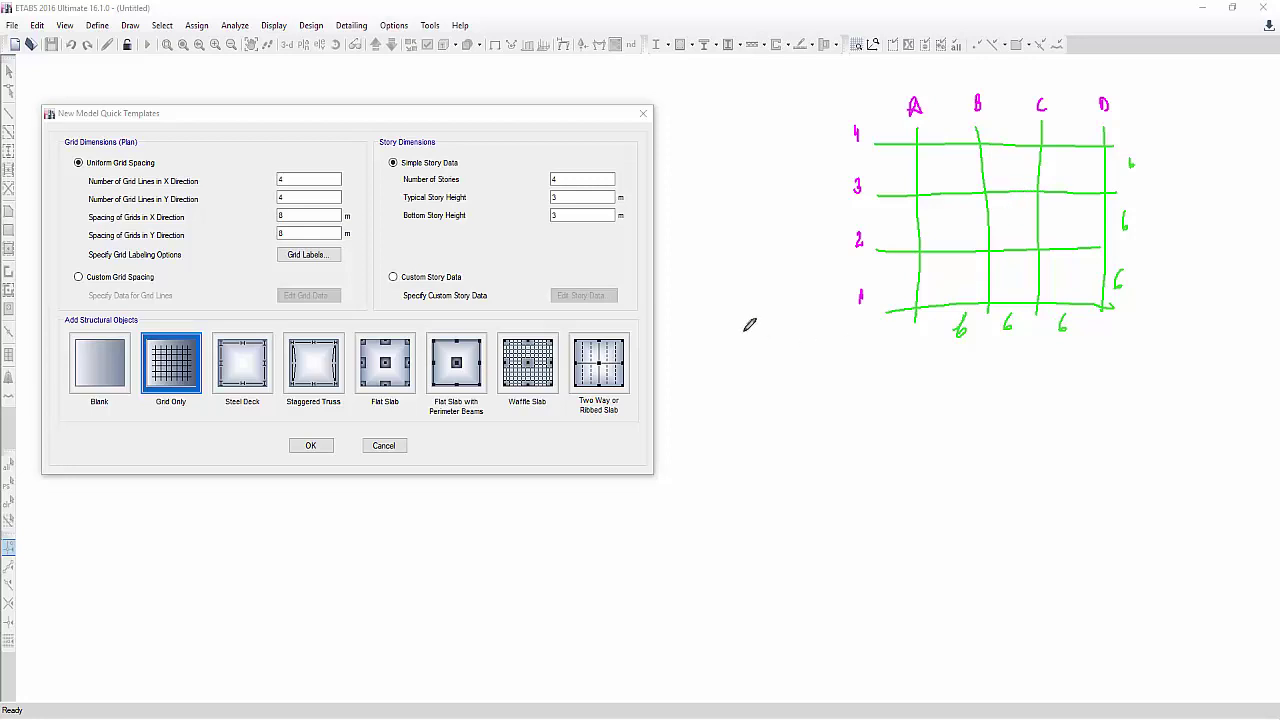
Step: Change the pen color to red and draw labeled X and Y direction arrows near the grid's lower corner
right_click(755, 259)
mouse_move(799, 378)
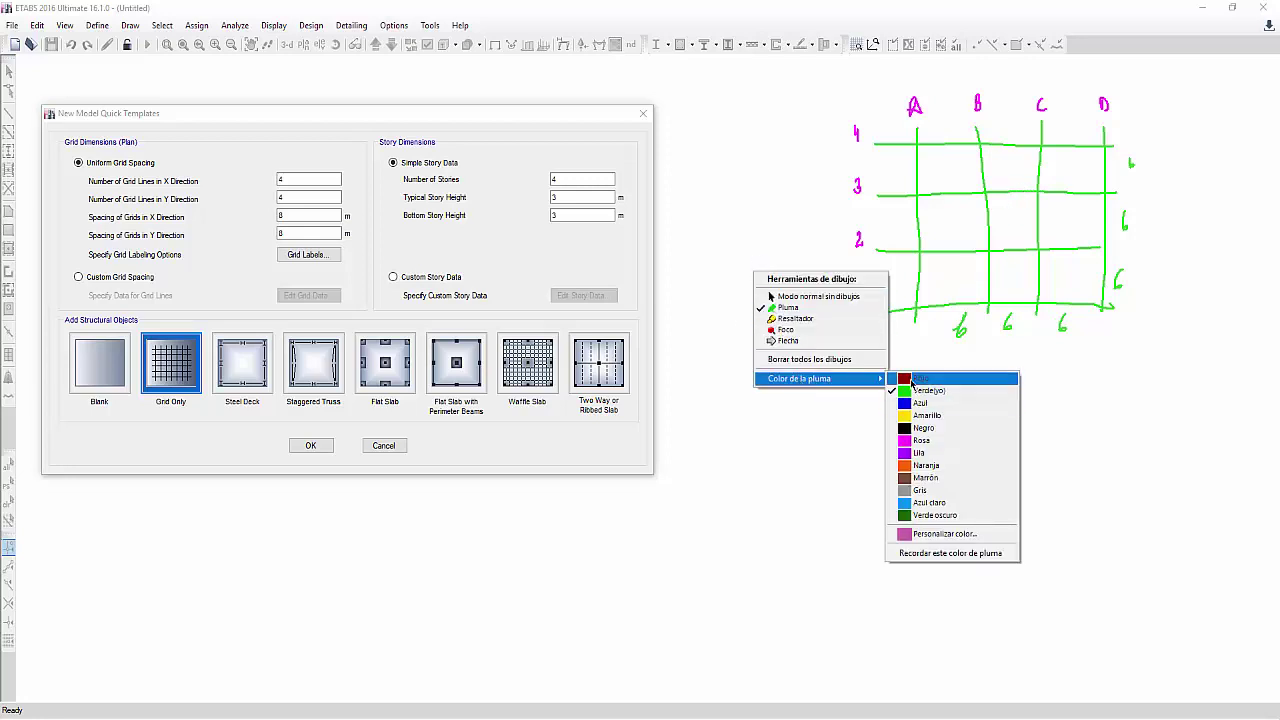
left_click(915, 388)
mouse_move(825, 312)
left_mouse_down()
mouse_move(825, 347)
mouse_move(874, 338)
left_mouse_up()
left_click_drag(851, 355, 851, 370)
left_click_drag(817, 314, 799, 334)
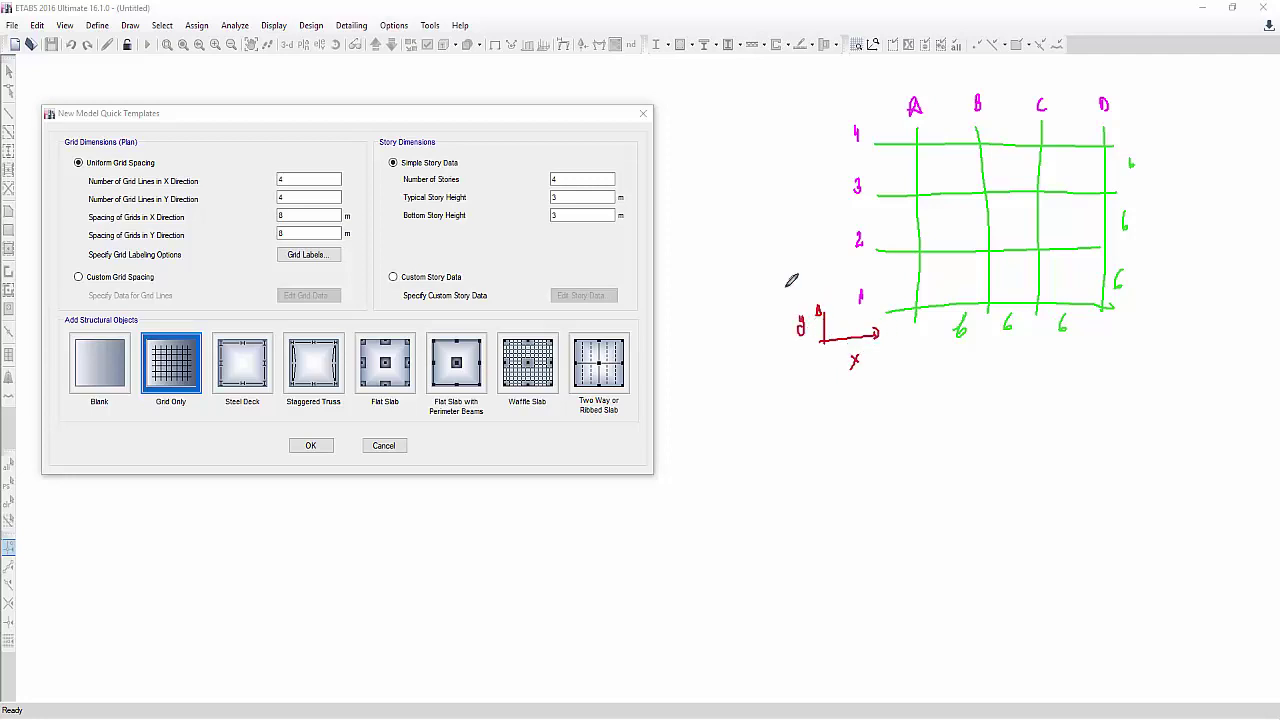
Step: Mark the number of grid lines in the X direction and label the sketch's vertical lines x1 to x4
mouse_move(60, 181)
left_mouse_down()
mouse_move(85, 169)
mouse_move(75, 182)
left_mouse_up()
mouse_move(912, 330)
left_mouse_down()
mouse_move(922, 347)
mouse_move(1098, 333)
left_mouse_up()
left_click_drag(1106, 327, 1107, 340)
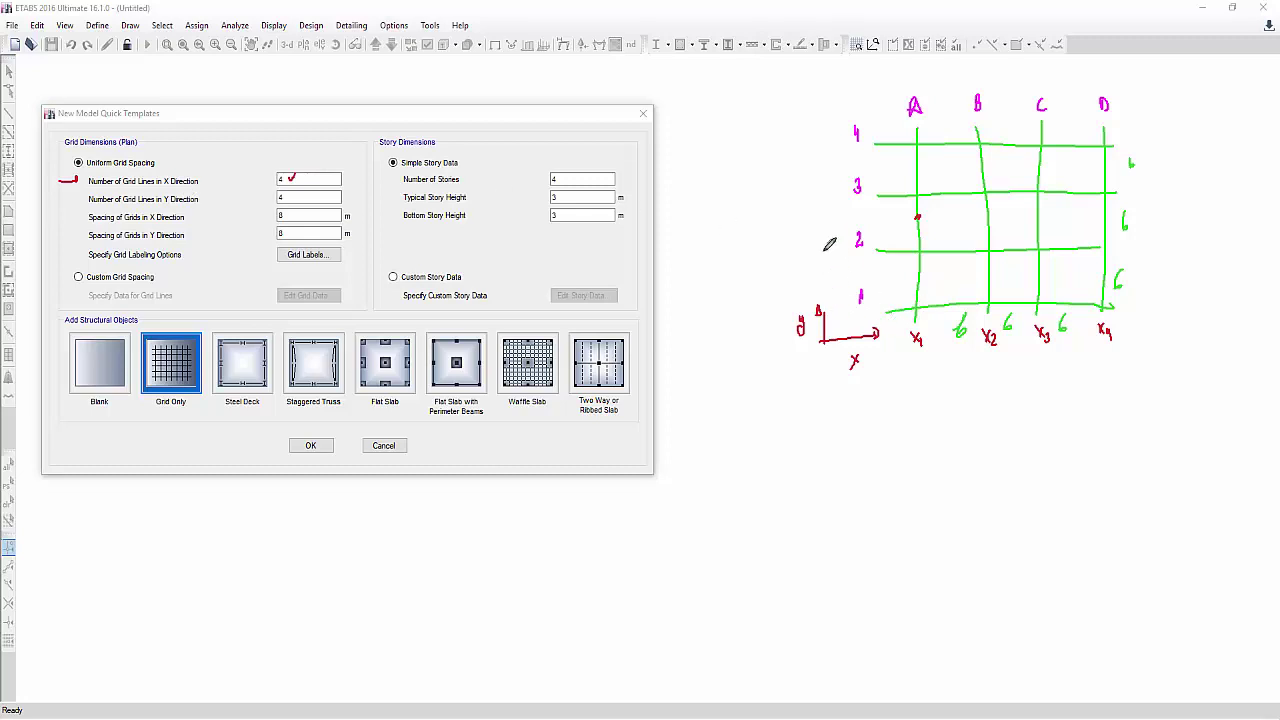
Step: Label the sketch's horizontal lines y1 to y4, and mark the X-direction grid spacing with arcs under the three bays
left_click_drag(833, 305, 838, 312)
left_click_drag(842, 304, 842, 319)
left_click_drag(823, 243, 832, 254)
left_click_drag(818, 182, 826, 195)
left_click_drag(823, 134, 832, 146)
left_click_drag(48, 221, 80, 219)
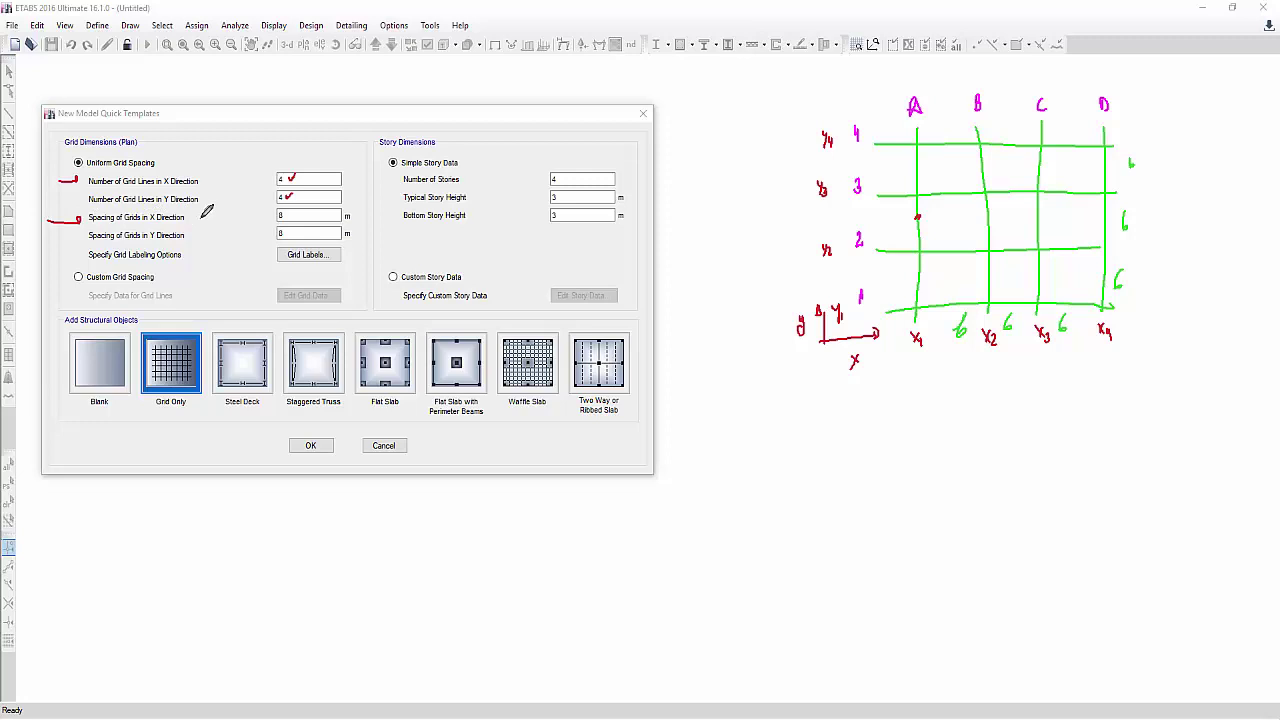
mouse_move(932, 354)
left_mouse_down()
mouse_move(1075, 356)
mouse_move(1090, 344)
left_mouse_up()
Step: Set the grid spacing in the X and Y directions to 6 m and check it against the reference plan
right_click(296, 230)
left_click(312, 253)
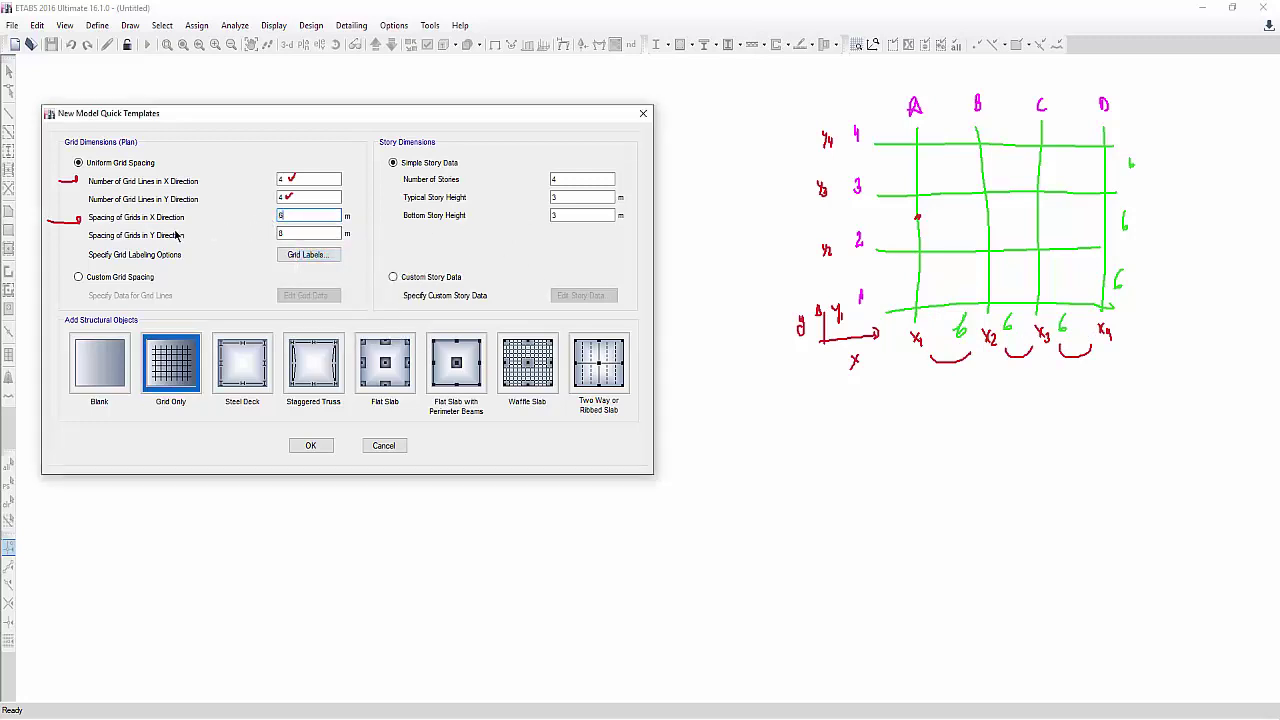
key("Tab")
key("alt+Tab")
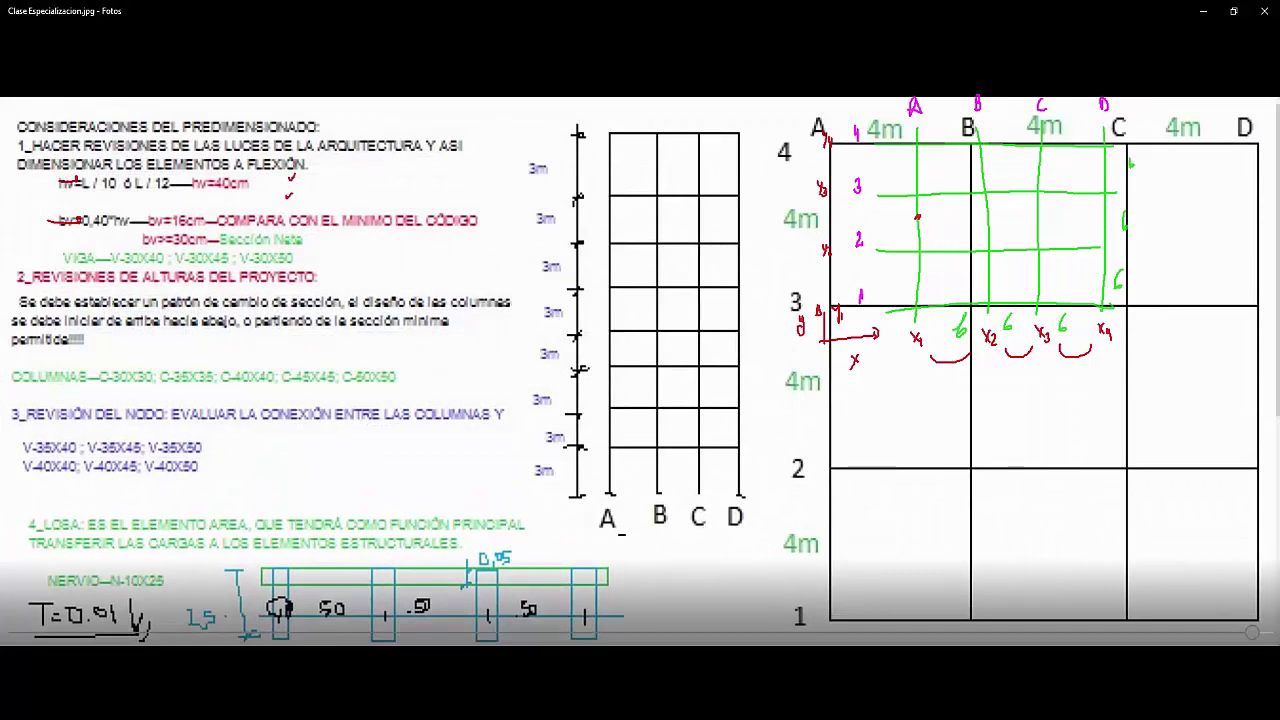
key("alt+Tab")
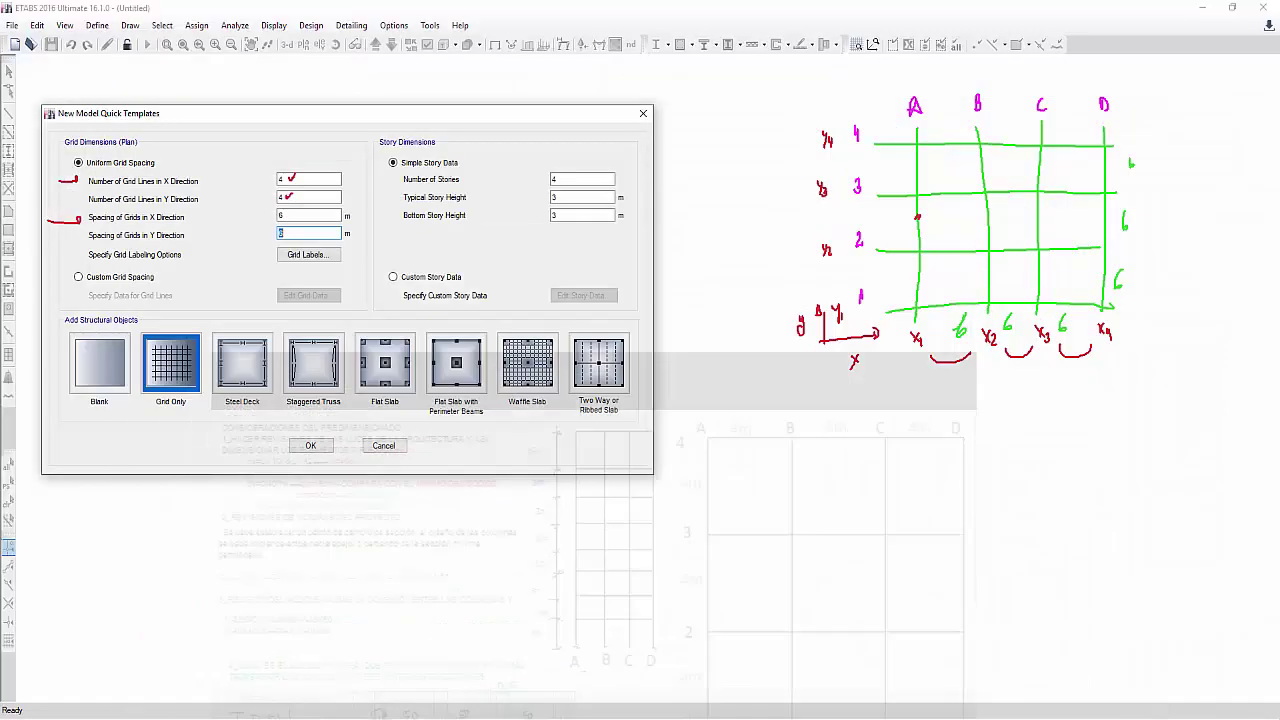
Step: Set the X and Y grid spacing to 4 m, and define 8 stories with typical and bottom heights of 3 m
left_click(280, 216)
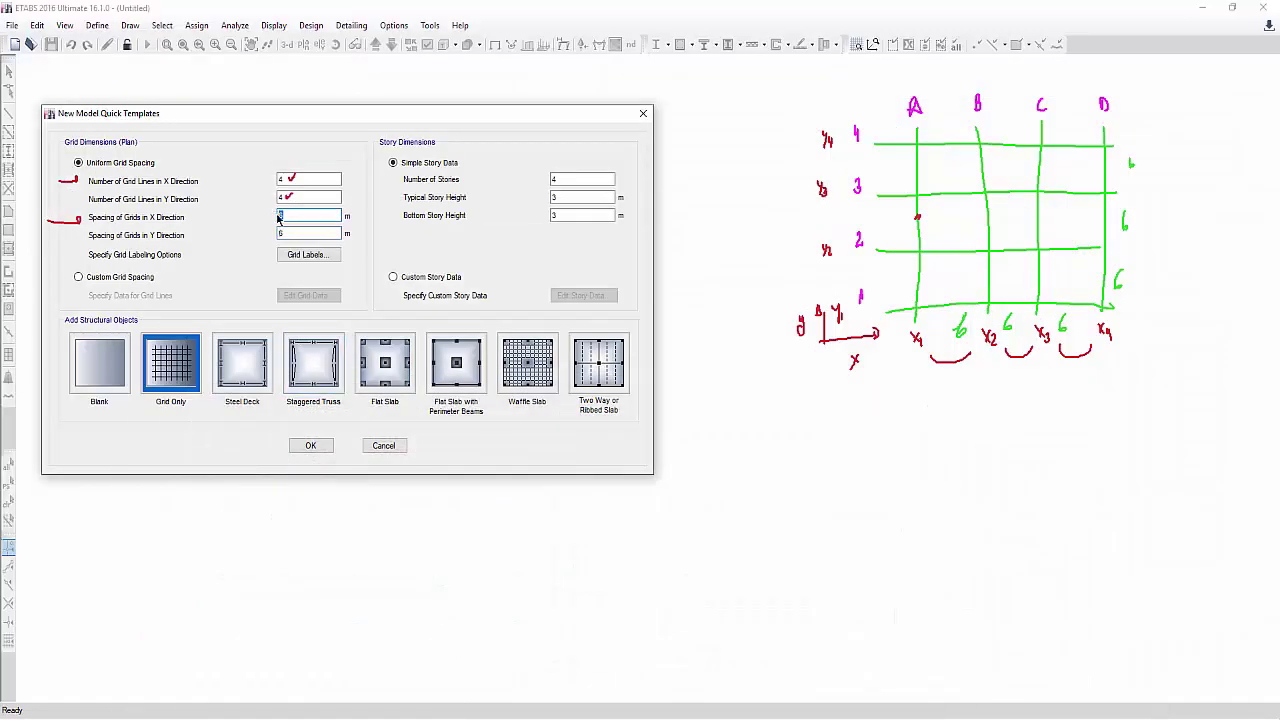
key("Tab")
double_click(548, 178)
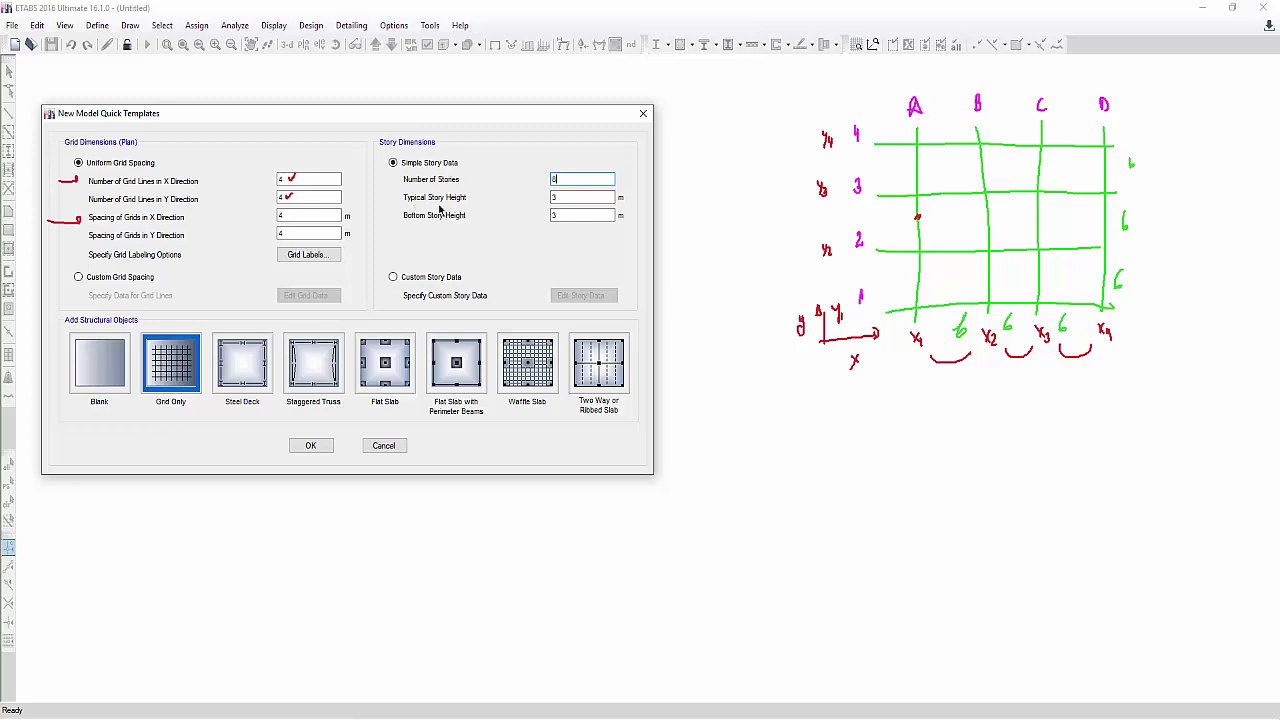
left_click(572, 196)
left_click(560, 214)
Step: Choose custom story data and open its story table to examine the stories and the Base level
left_click(394, 278)
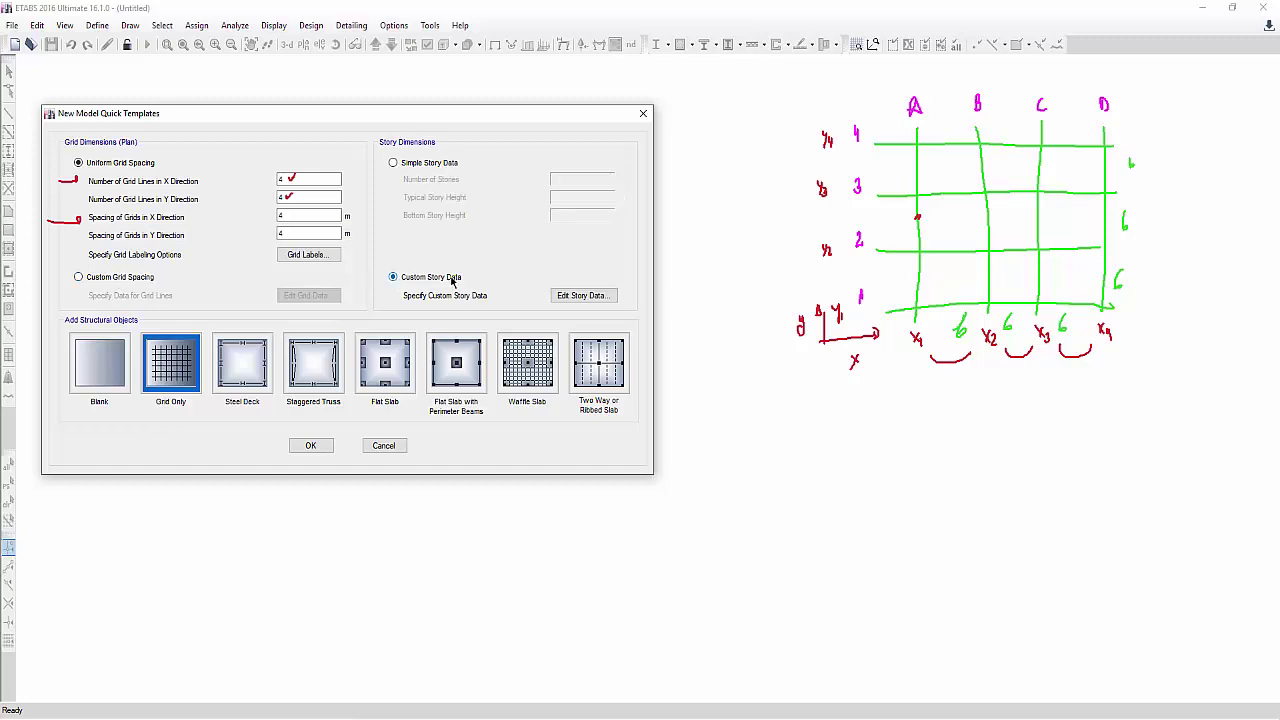
left_click(581, 299)
left_click_drag(580, 168, 457, 289)
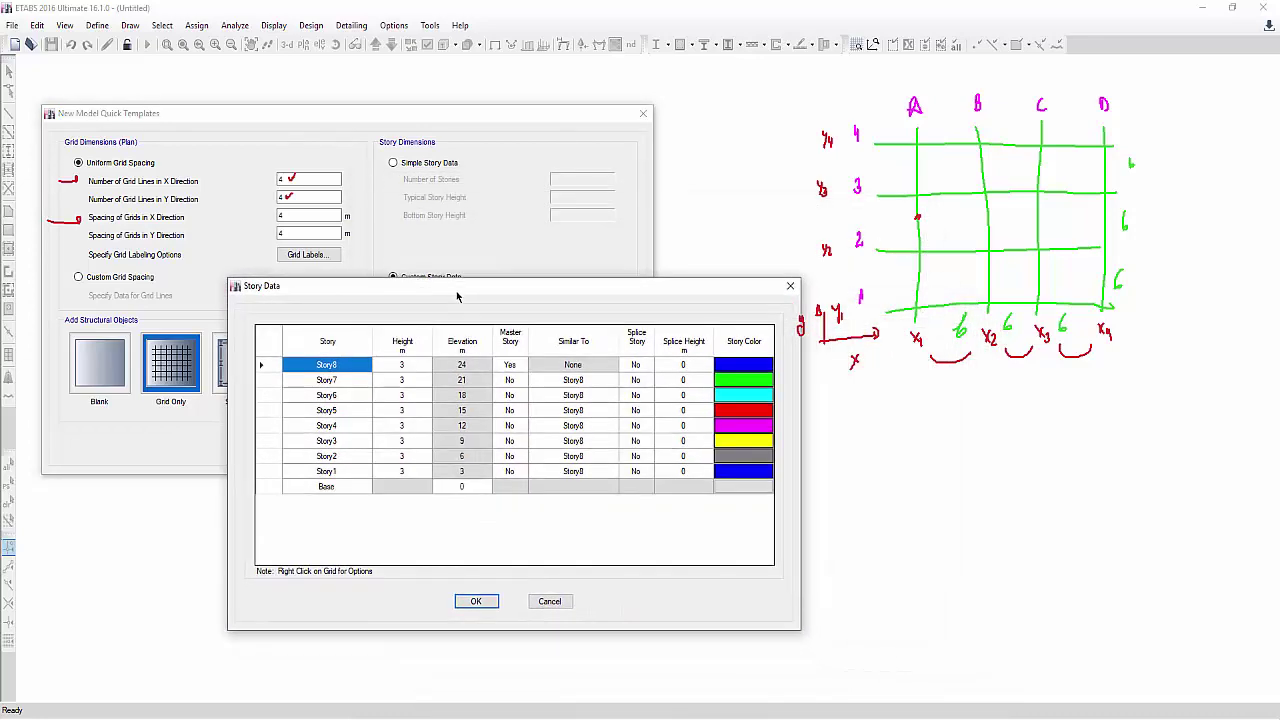
left_click(339, 490)
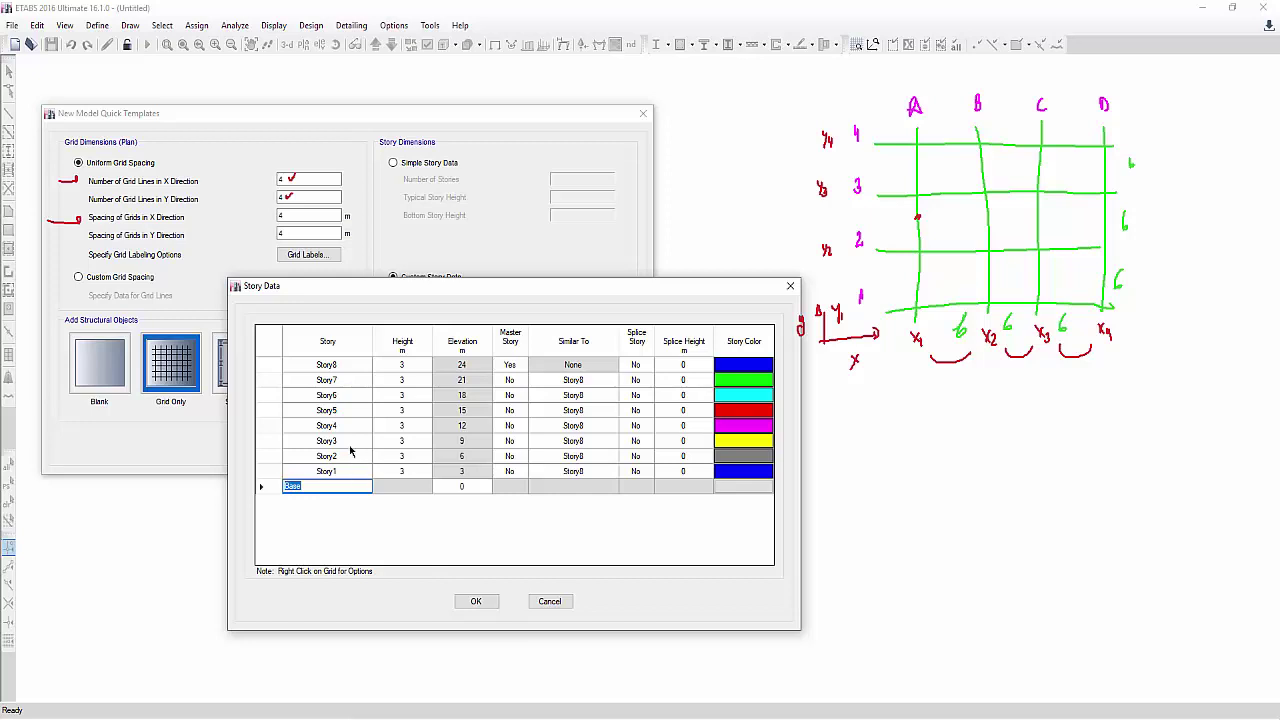
Step: Switch to the reference image, dot the floor levels along axis A of the elevation, and return to ETABS
key("alt+Tab")
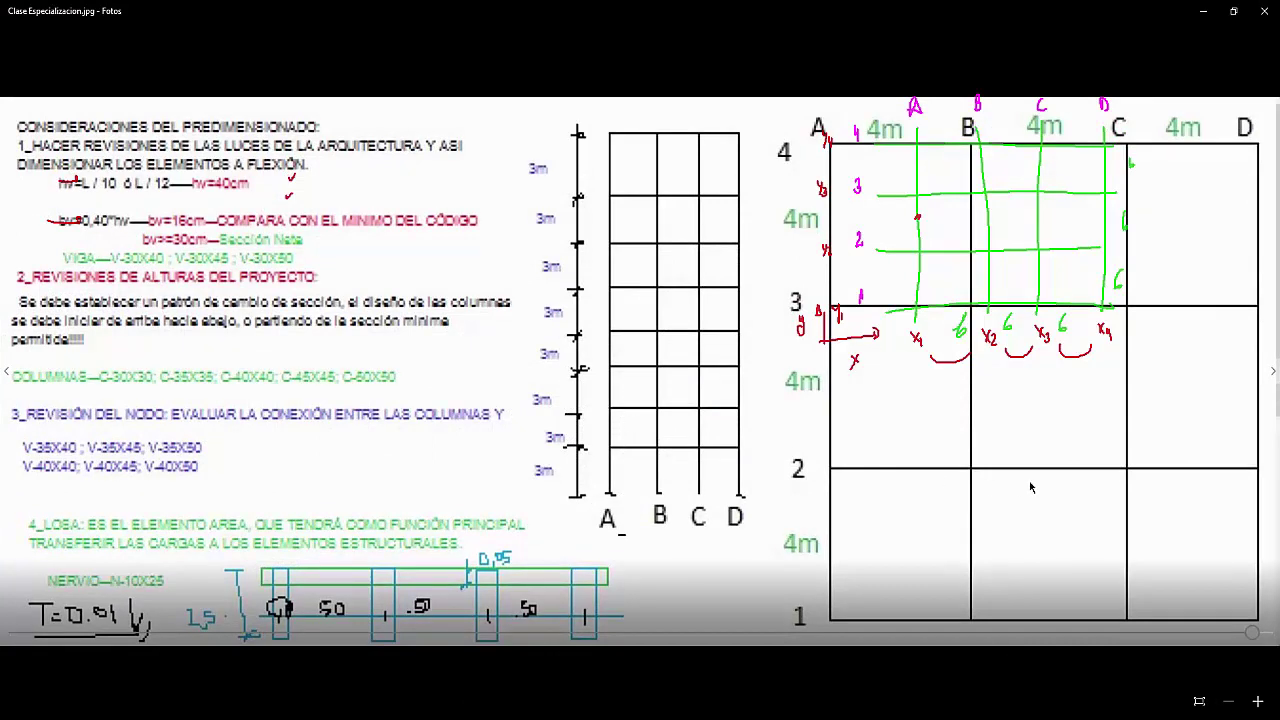
key("alt+Tab")
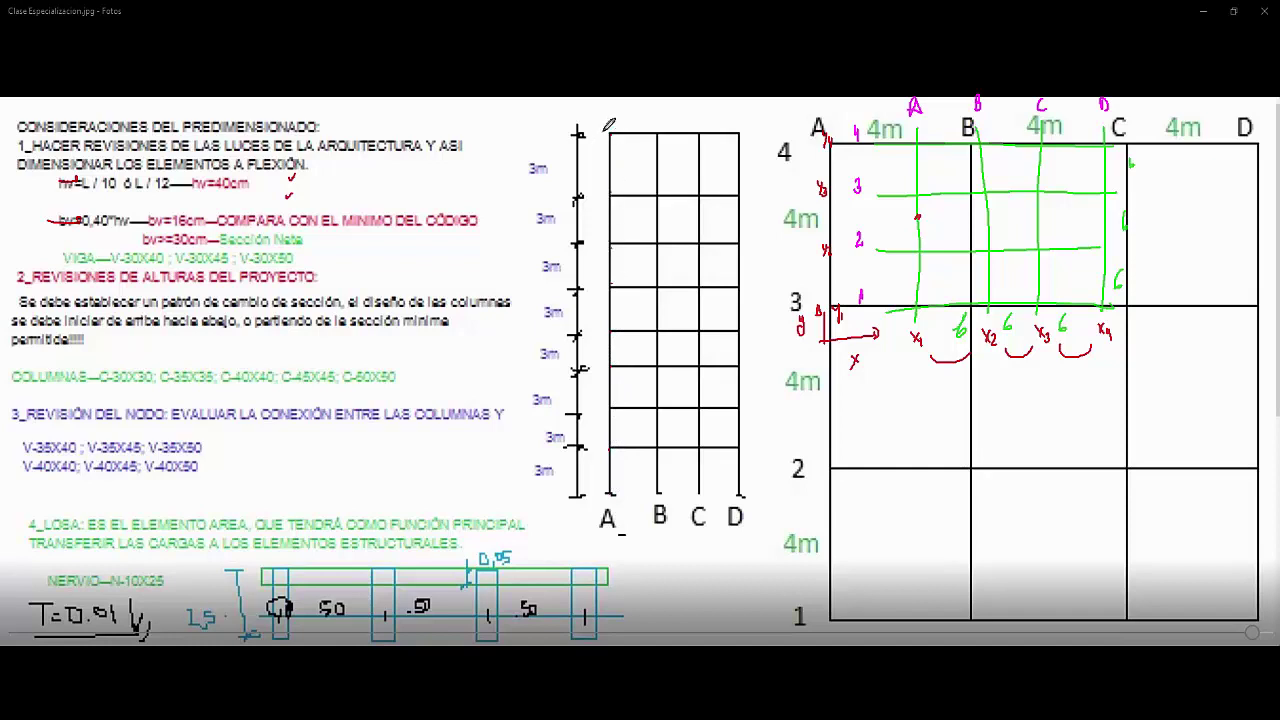
right_click(1146, 42)
left_click(1158, 70)
left_click(1203, 11)
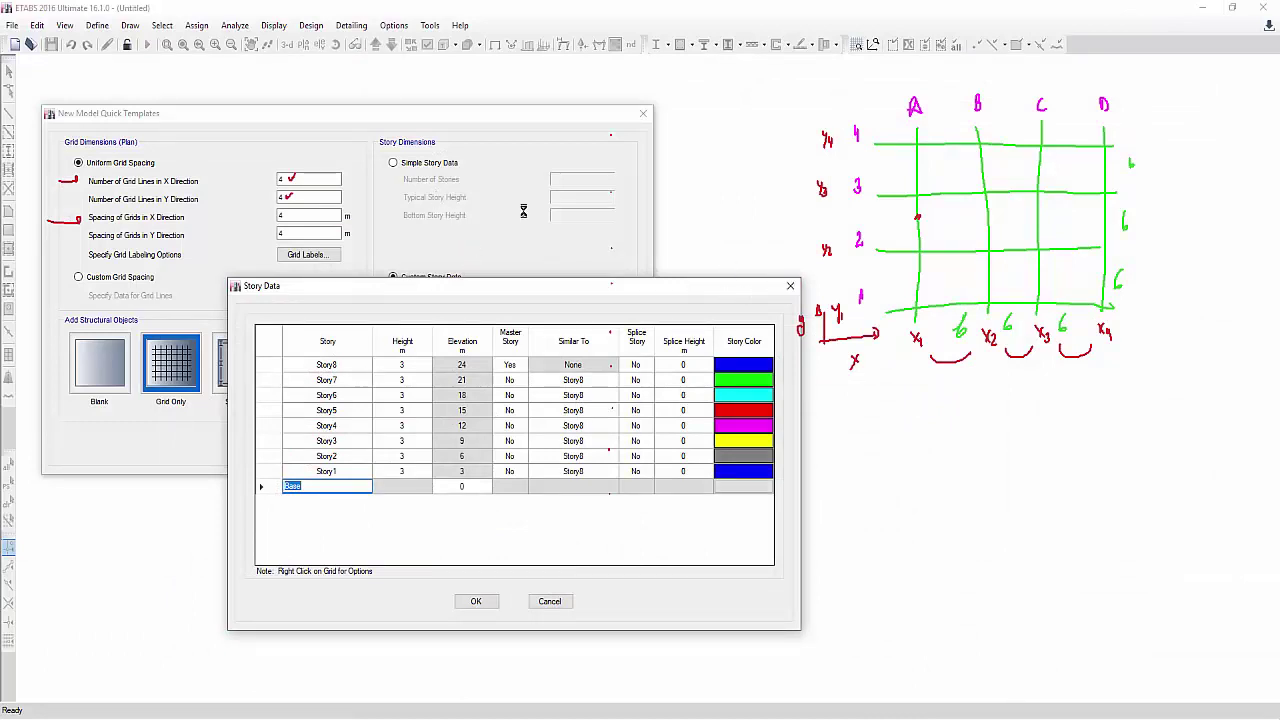
Step: Close the story table, return to Simple Story Data and select the number of stories
left_click(789, 287)
left_click(392, 163)
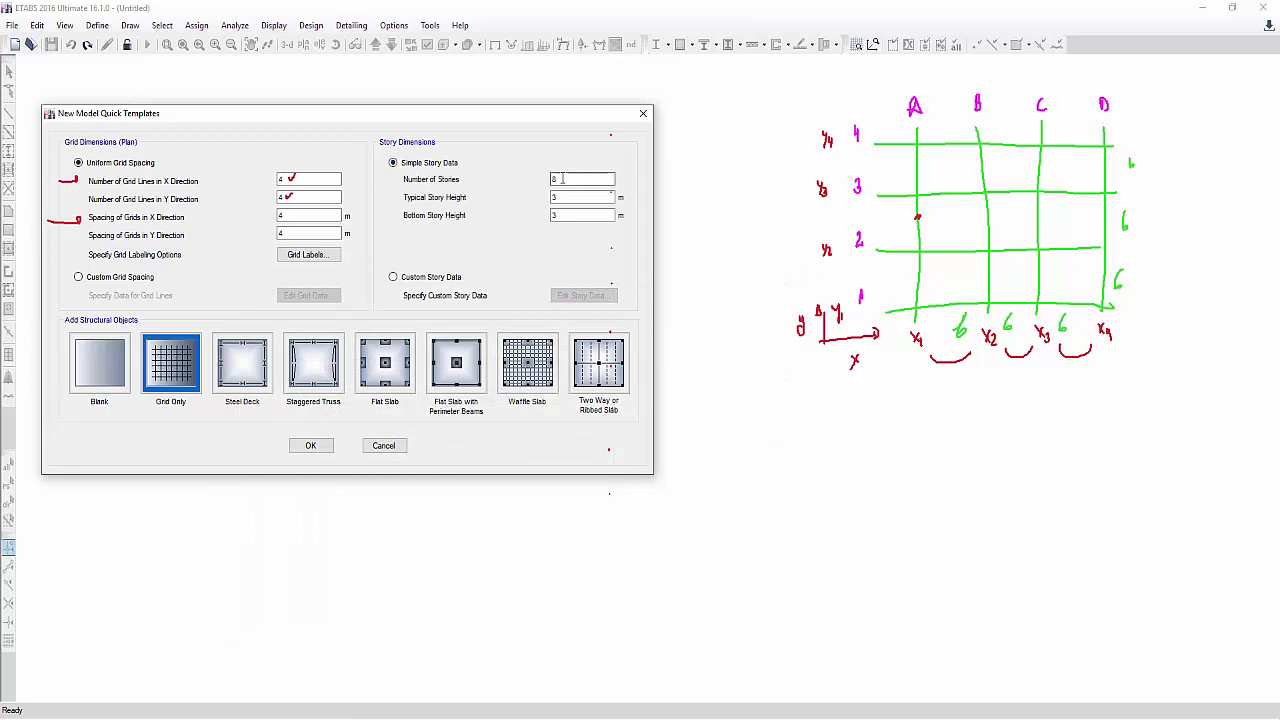
left_click_drag(566, 178, 545, 178)
Step: Switch to the reference image and label the elevation's stories in red, PB=1 for the lowest and 2 to 8 above
key("alt+Tab")
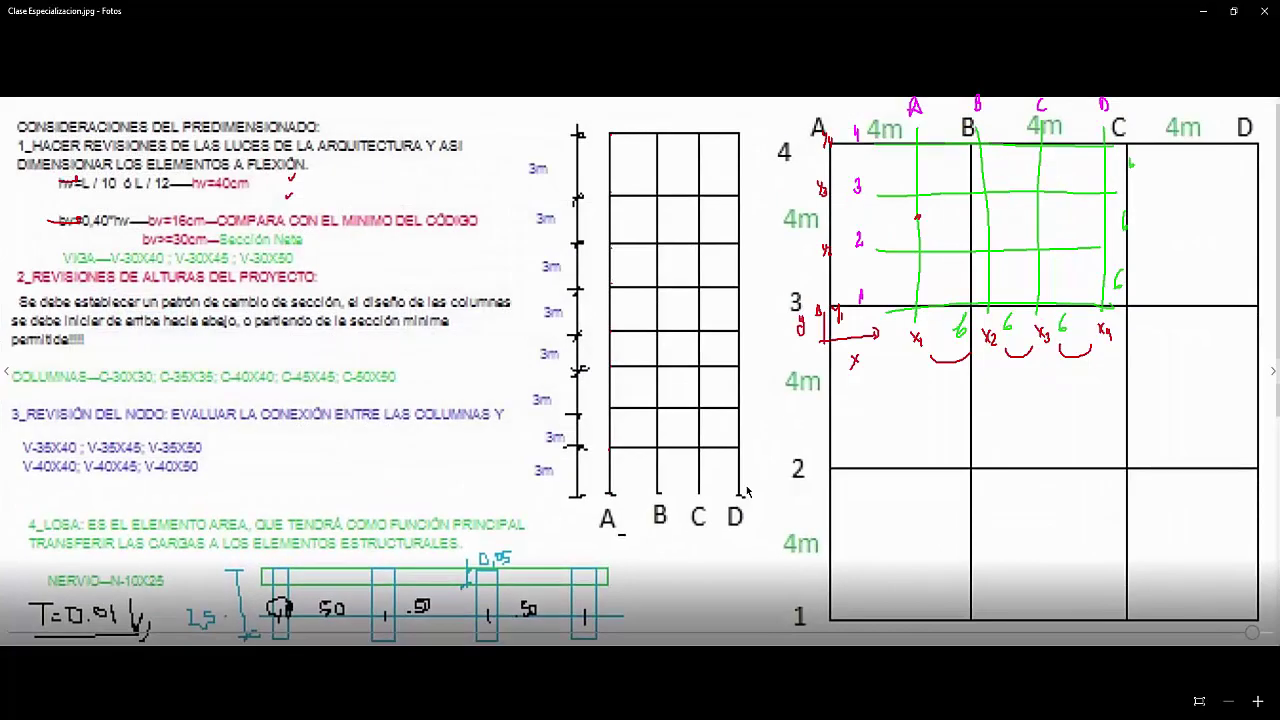
key("alt+Tab")
mouse_move(721, 463)
left_mouse_down()
mouse_move(730, 480)
mouse_move(723, 464)
mouse_move(757, 470)
mouse_move(758, 488)
left_mouse_up()
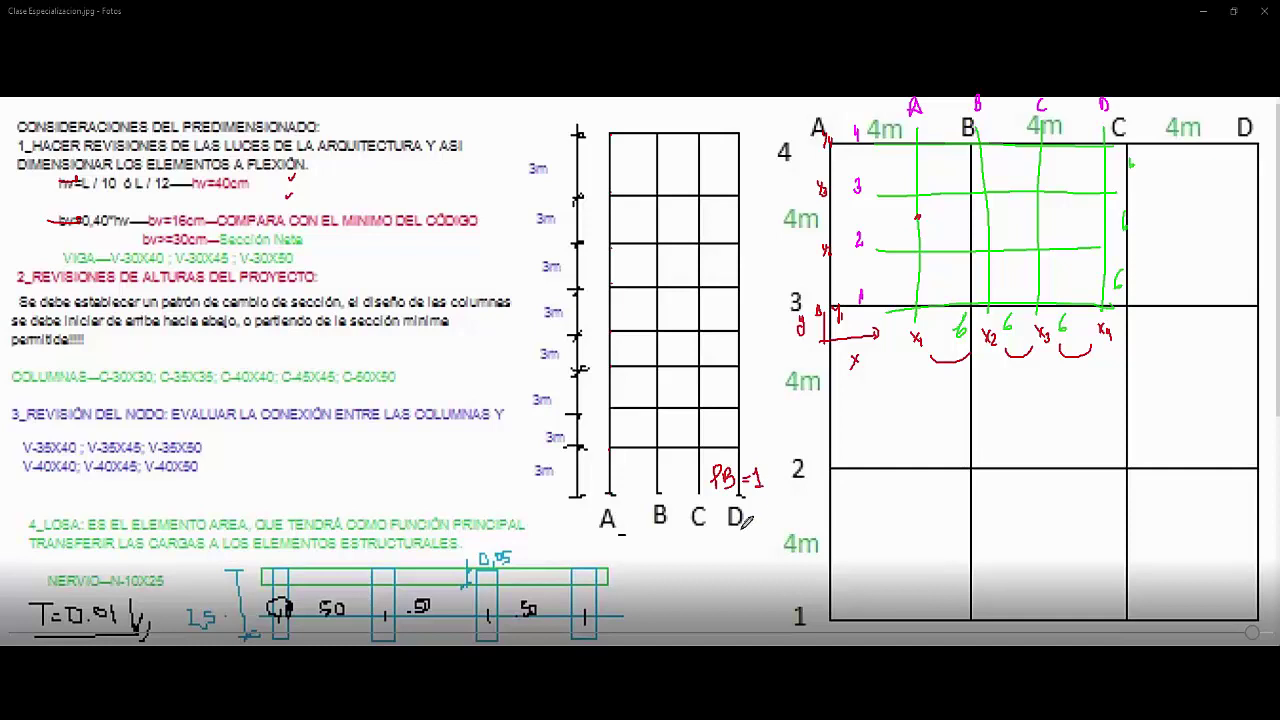
left_click_drag(746, 424, 752, 436)
left_click_drag(746, 383, 747, 396)
left_click_drag(748, 337, 752, 353)
left_click_drag(758, 303, 749, 320)
left_click_drag(751, 254, 750, 261)
left_click_drag(743, 211, 747, 226)
left_click_drag(750, 157, 747, 166)
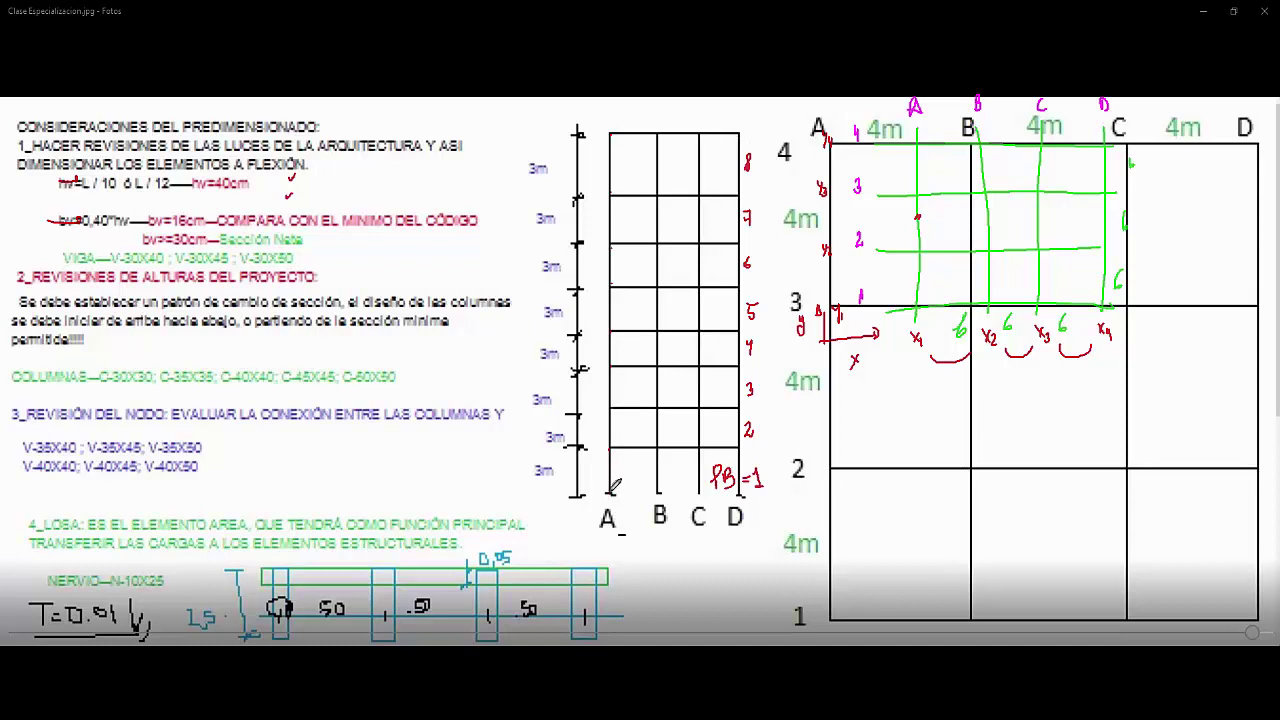
Step: Number the elevation's floor levels in red from 1 at the base to 9 at the roof along axis A
left_click_drag(611, 494, 618, 498)
left_click_drag(620, 445, 628, 453)
left_click_drag(622, 402, 622, 411)
left_click_drag(619, 361, 624, 371)
left_click_drag(621, 323, 621, 336)
left_click_drag(623, 278, 624, 286)
left_click_drag(620, 238, 622, 247)
left_click_drag(623, 192, 623, 199)
left_click_drag(621, 131, 622, 140)
right_click(710, 287)
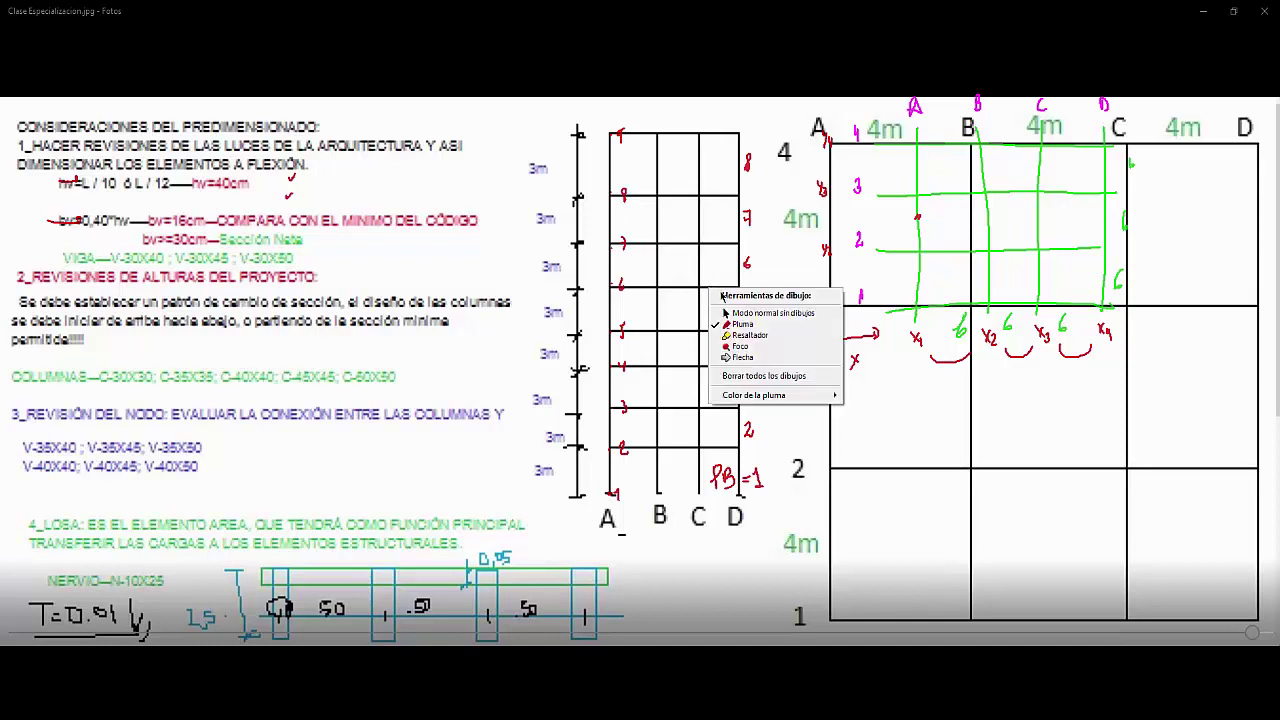
Step: Leave drawing mode, switch from the reference image to ETABS and clear all pen annotations from the screen
left_click(772, 313)
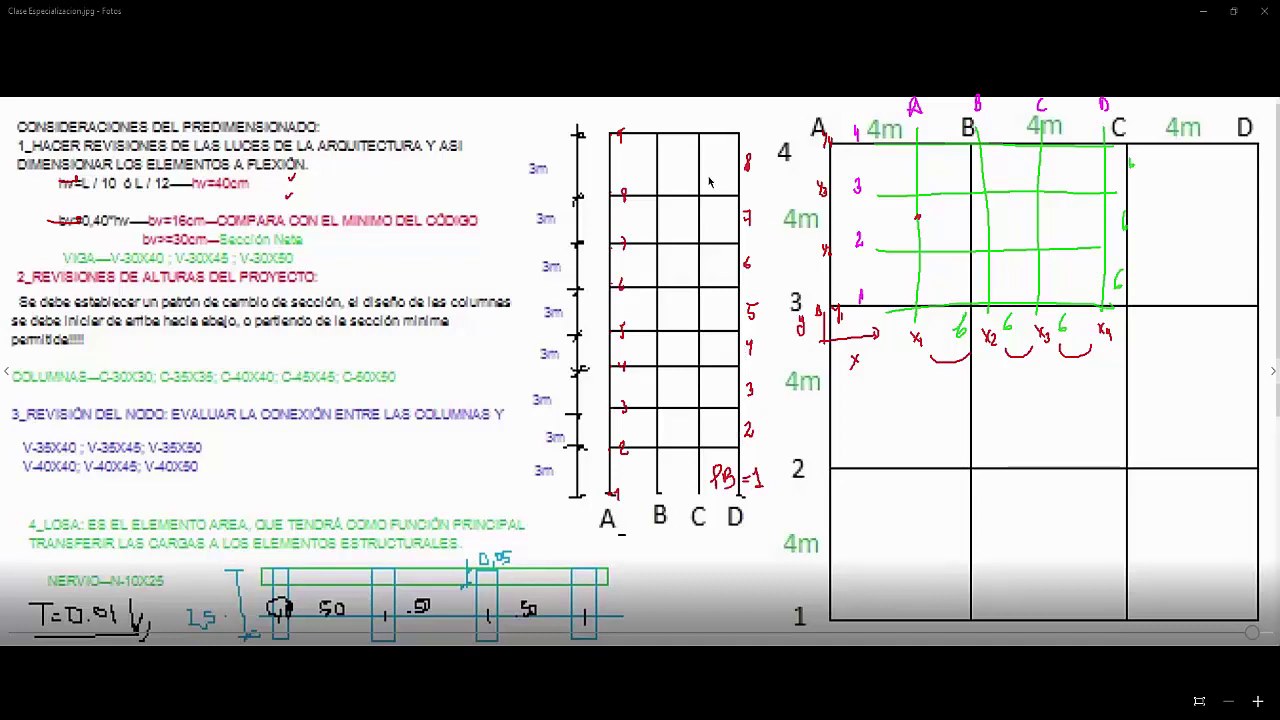
left_click(1203, 11)
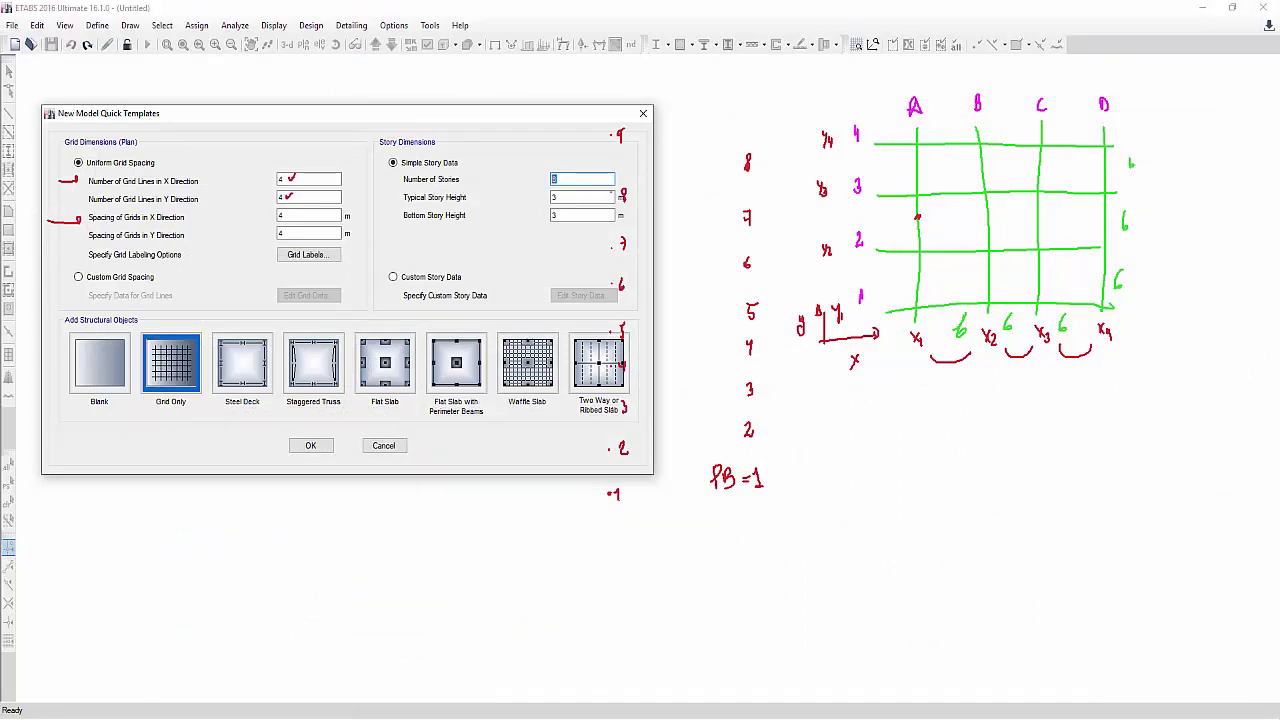
left_click(918, 217)
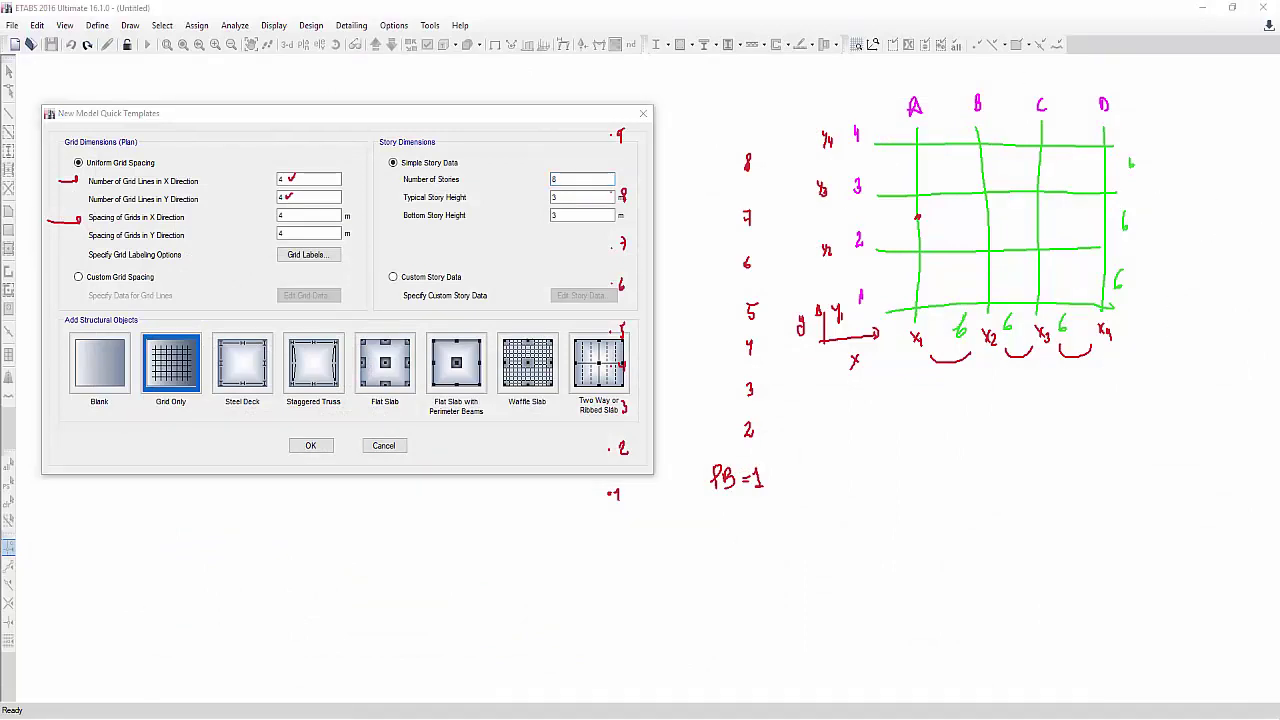
key("Escape")
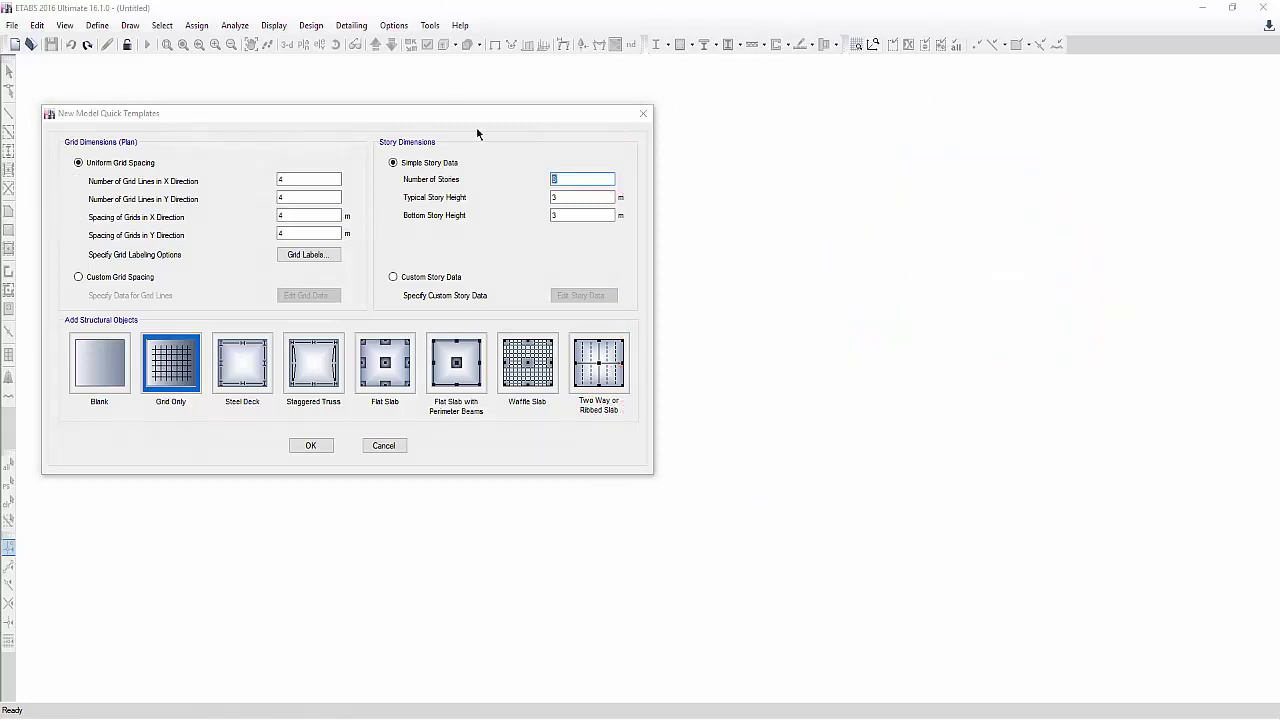
Step: Try Custom Story Data for the story dimensions and restore Simple Story Data
left_click(560, 177)
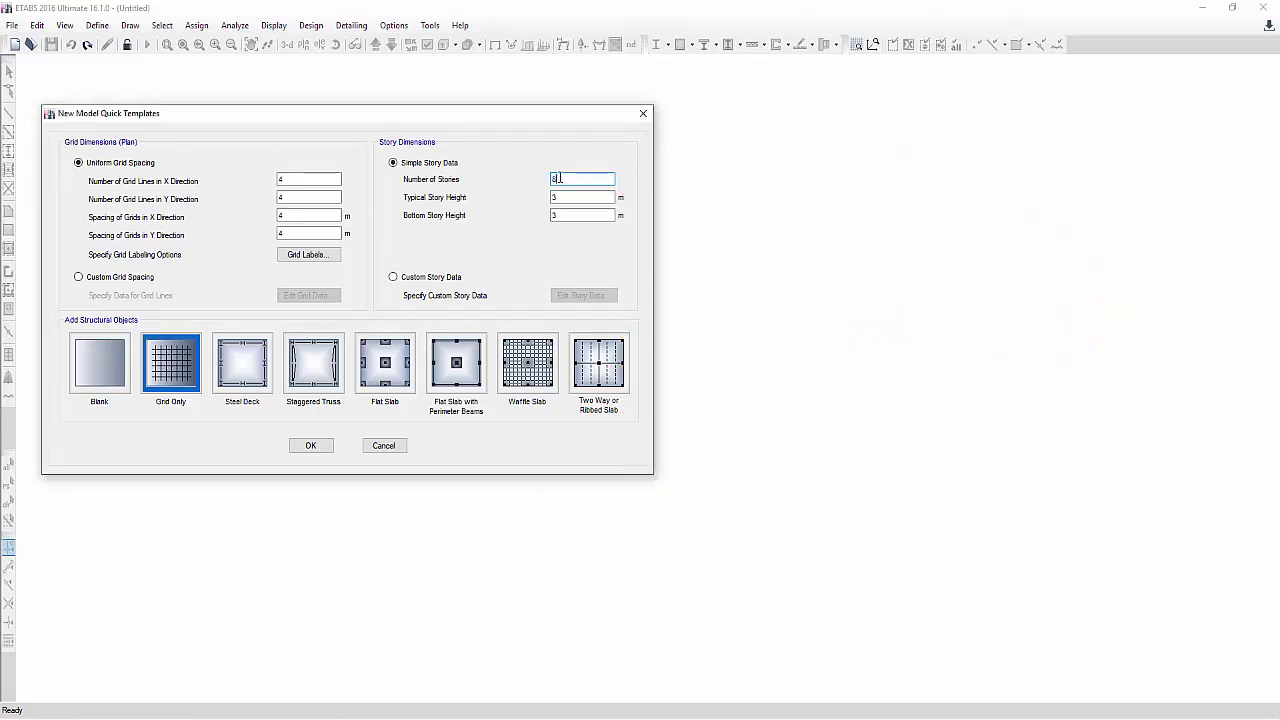
left_click(393, 277)
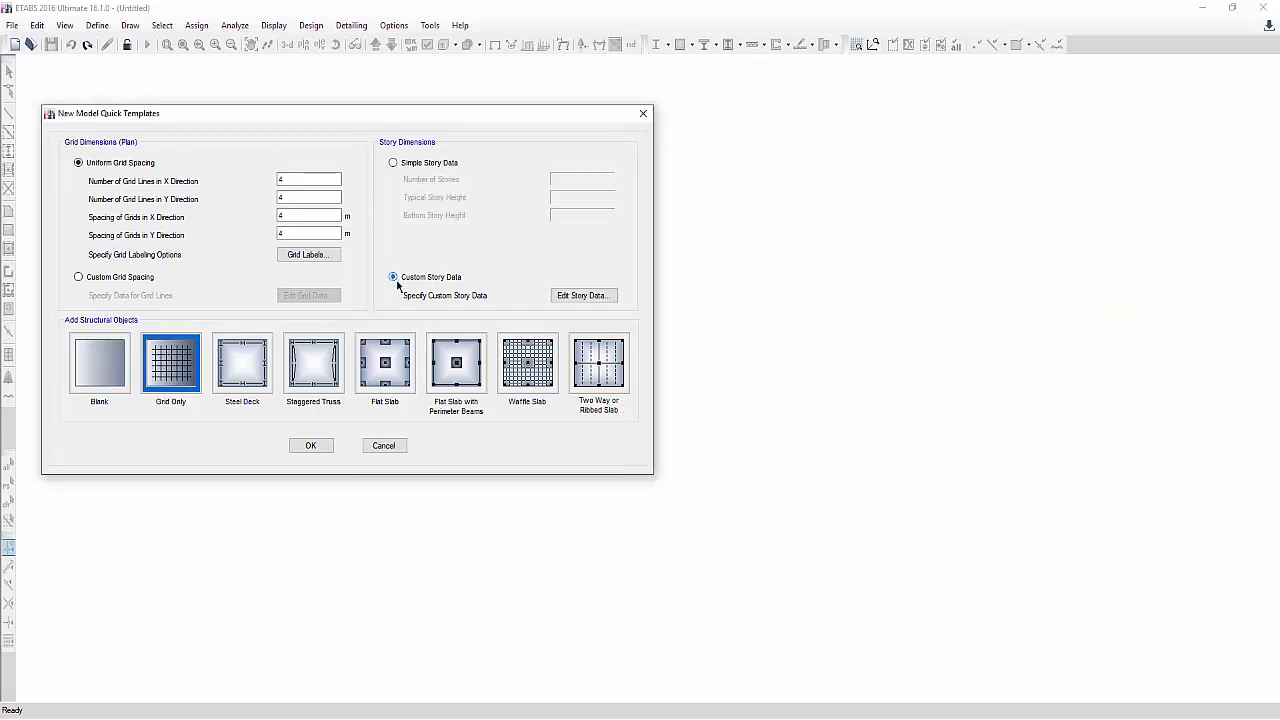
left_click(394, 163)
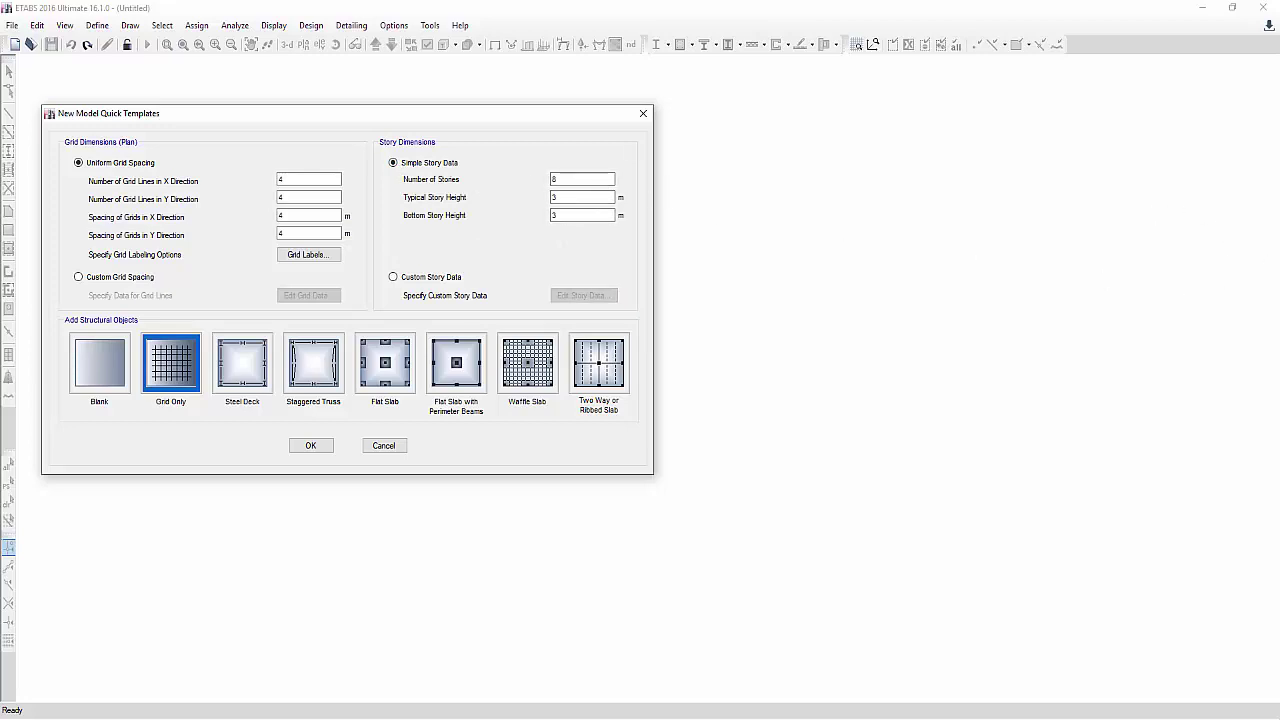
Step: Write "NIVELES" beside Number of Stories, draw arrows to both story heights, and check-mark the Grid Dimensions and Story Dimensions headings in red
left_click_drag(476, 174, 514, 178)
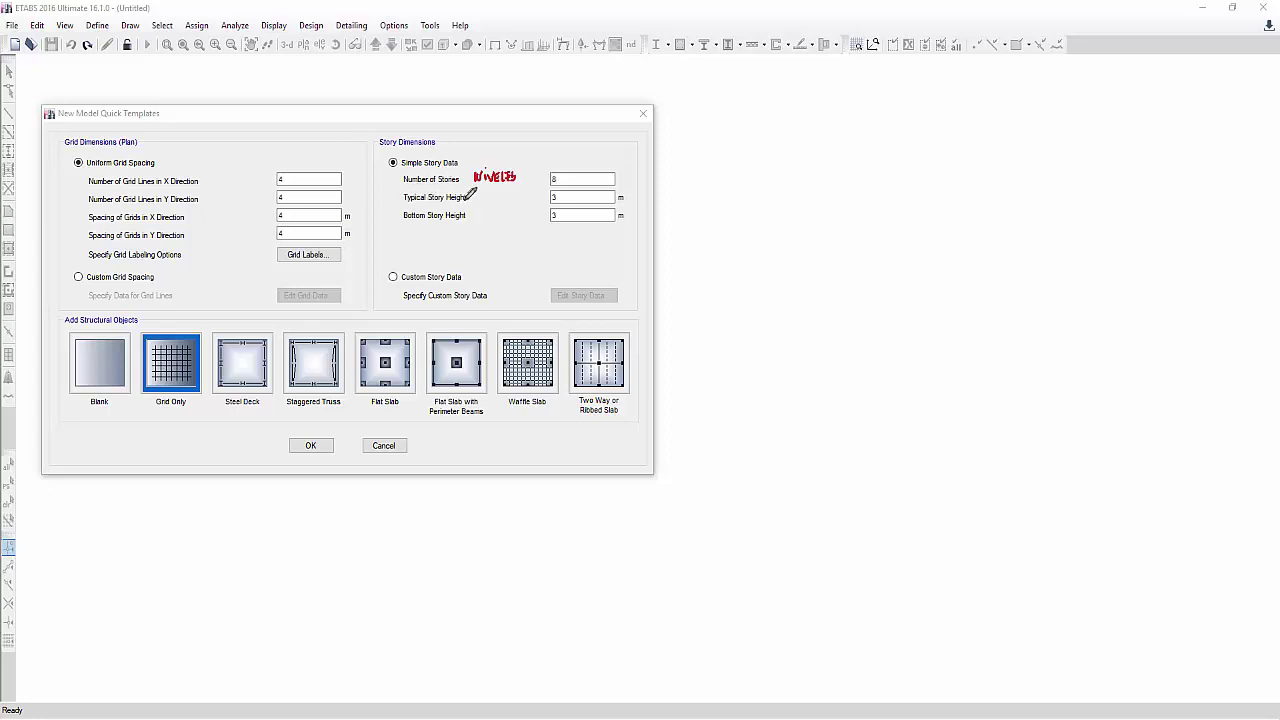
mouse_move(477, 198)
left_mouse_down()
mouse_move(540, 197)
mouse_move(531, 220)
left_mouse_up()
left_click_drag(141, 138, 157, 128)
left_click_drag(437, 138, 451, 128)
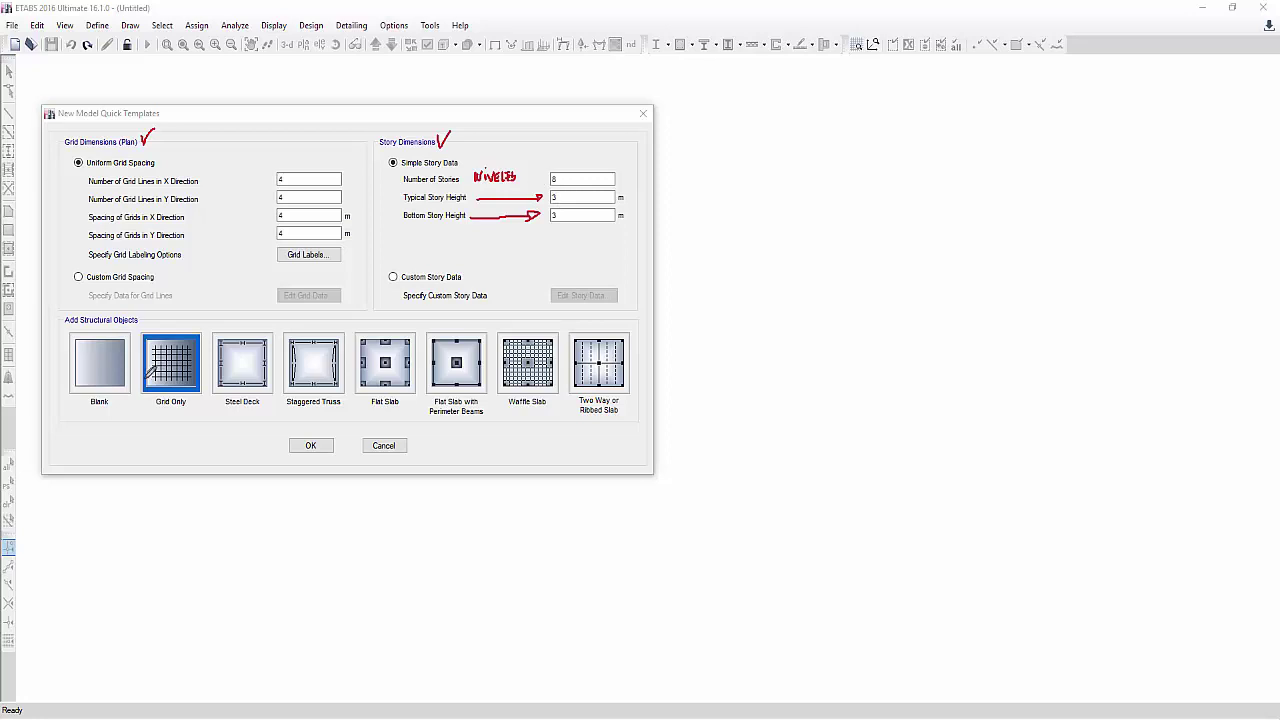
Step: Draw a red upward arrow beneath each structural object template, from Blank to Two Way or Ribbed Slab
left_click_drag(99, 455, 93, 431)
left_click_drag(168, 461, 168, 428)
left_click_drag(168, 428, 161, 434)
left_click_drag(234, 457, 238, 425)
left_click_drag(238, 425, 231, 432)
left_click_drag(312, 461, 309, 432)
left_click_drag(391, 461, 387, 428)
left_click_drag(455, 458, 451, 433)
mouse_move(542, 459)
left_mouse_down()
mouse_move(539, 427)
mouse_move(597, 450)
mouse_move(588, 432)
left_mouse_up()
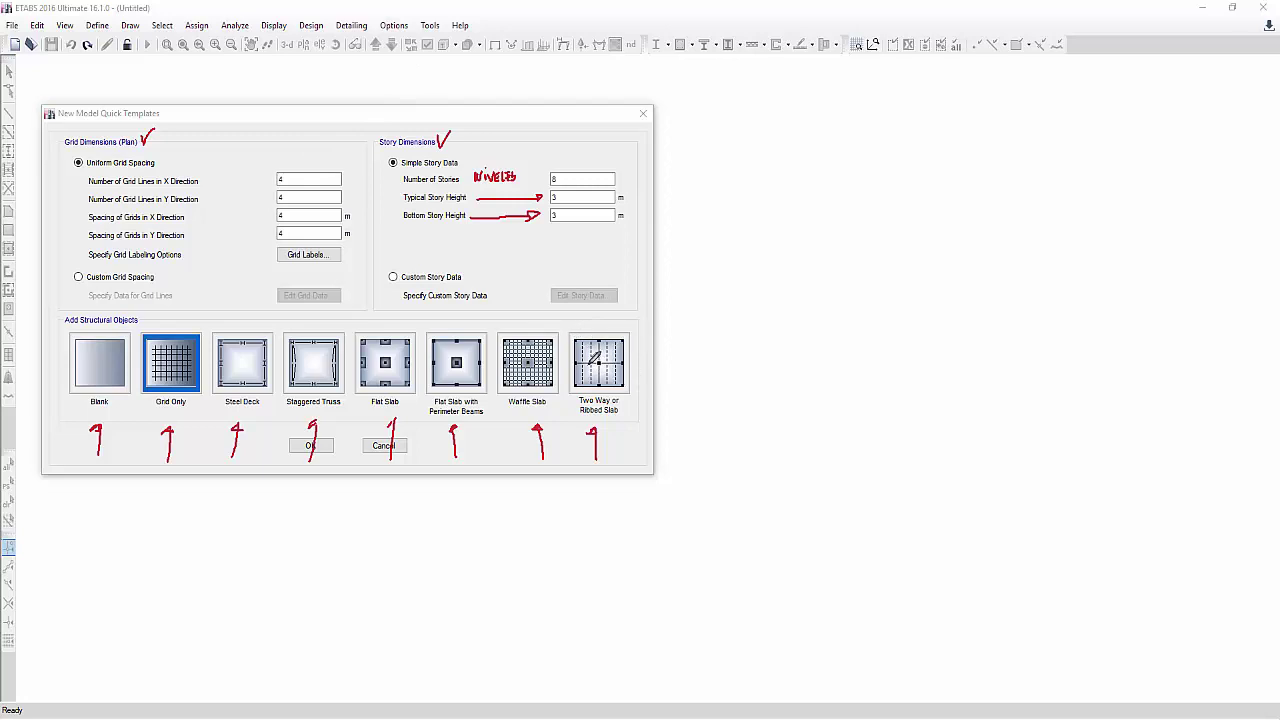
Step: Bracket the Waffle Slab, Flat Slab with Perimeter Beams, Staggered Truss and Steel Deck names, and mark the Steel Deck and Staggered Truss thumbnails
left_click_drag(500, 404, 557, 403)
mouse_move(424, 408)
left_mouse_down()
mouse_move(432, 421)
mouse_move(495, 404)
left_mouse_up()
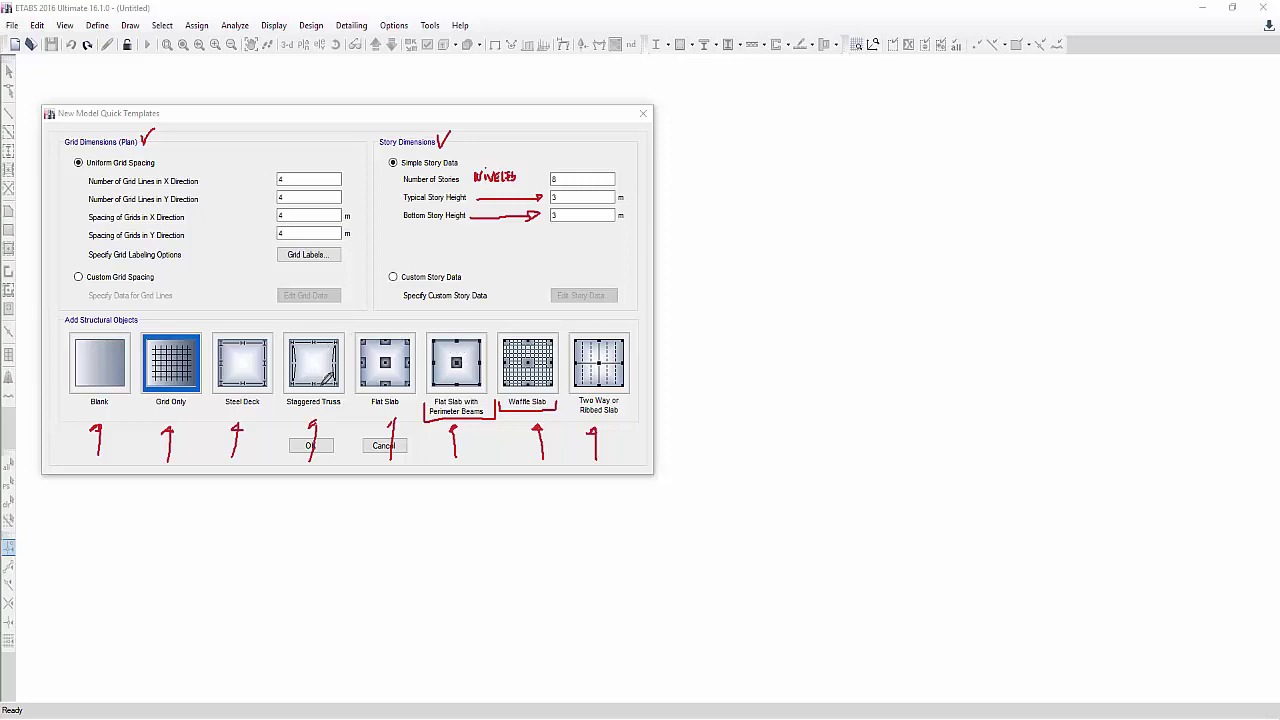
mouse_move(280, 410)
left_mouse_down()
mouse_move(348, 422)
mouse_move(352, 409)
left_mouse_up()
mouse_move(216, 420)
left_mouse_down()
mouse_move(270, 419)
mouse_move(216, 402)
left_mouse_up()
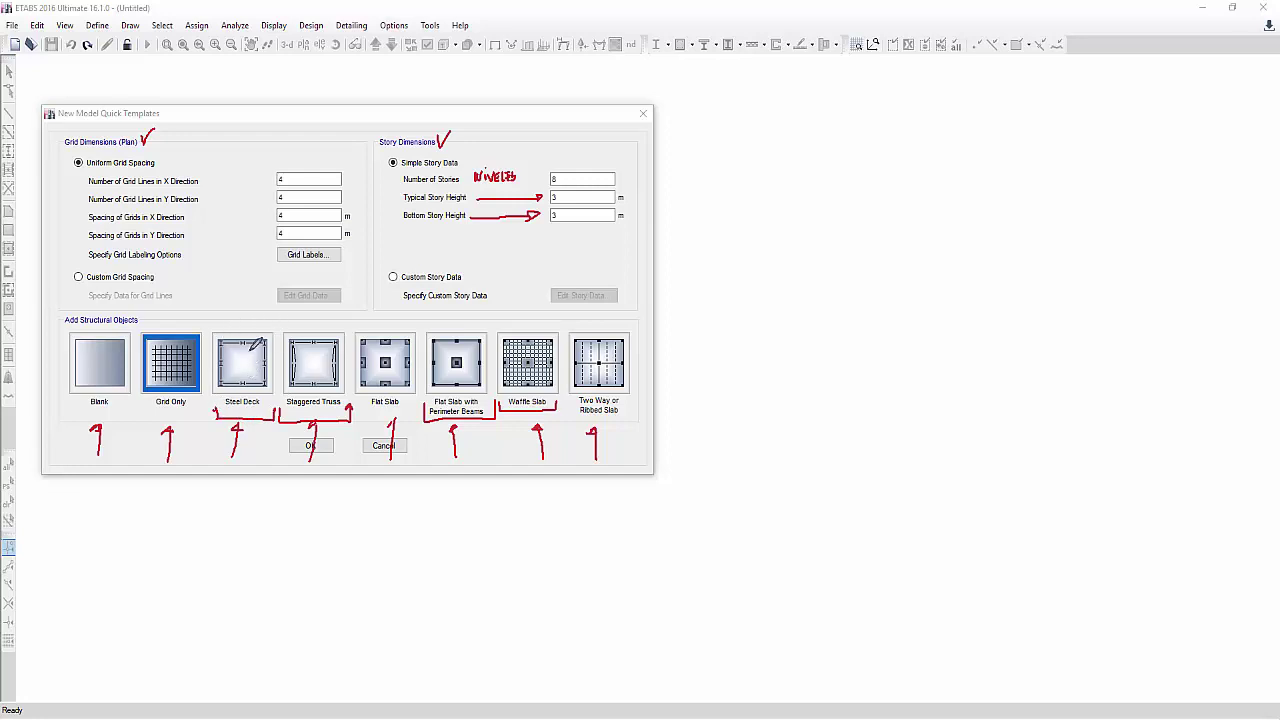
left_click_drag(229, 364, 328, 362)
Step: Draw a branching red arrow line over the templates from Steel Deck to Two Way or Ribbed Slab, and circle Grid Only
left_click_drag(162, 315, 168, 323)
mouse_move(246, 319)
left_mouse_down()
mouse_move(240, 330)
mouse_move(240, 316)
mouse_move(324, 312)
mouse_move(320, 326)
left_mouse_up()
mouse_move(322, 322)
left_mouse_down()
mouse_move(580, 318)
mouse_move(609, 331)
left_mouse_up()
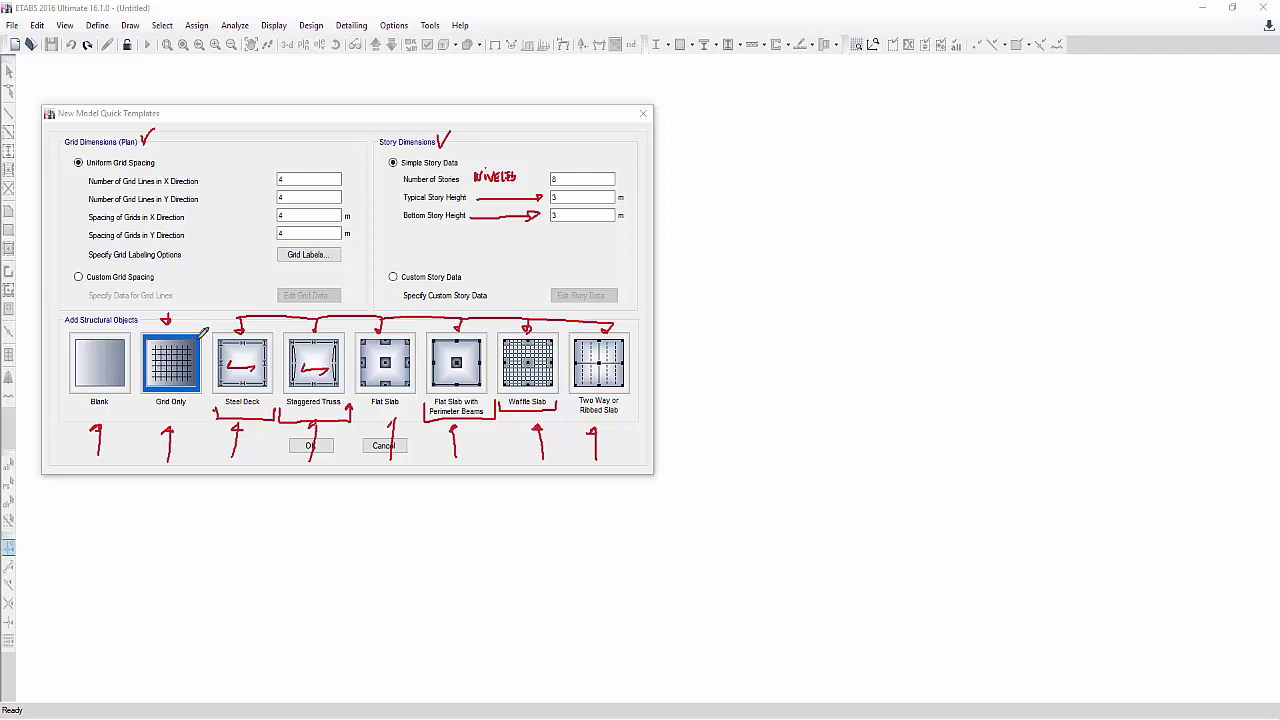
mouse_move(175, 305)
left_mouse_down()
mouse_move(138, 375)
mouse_move(208, 385)
mouse_move(160, 318)
left_mouse_up()
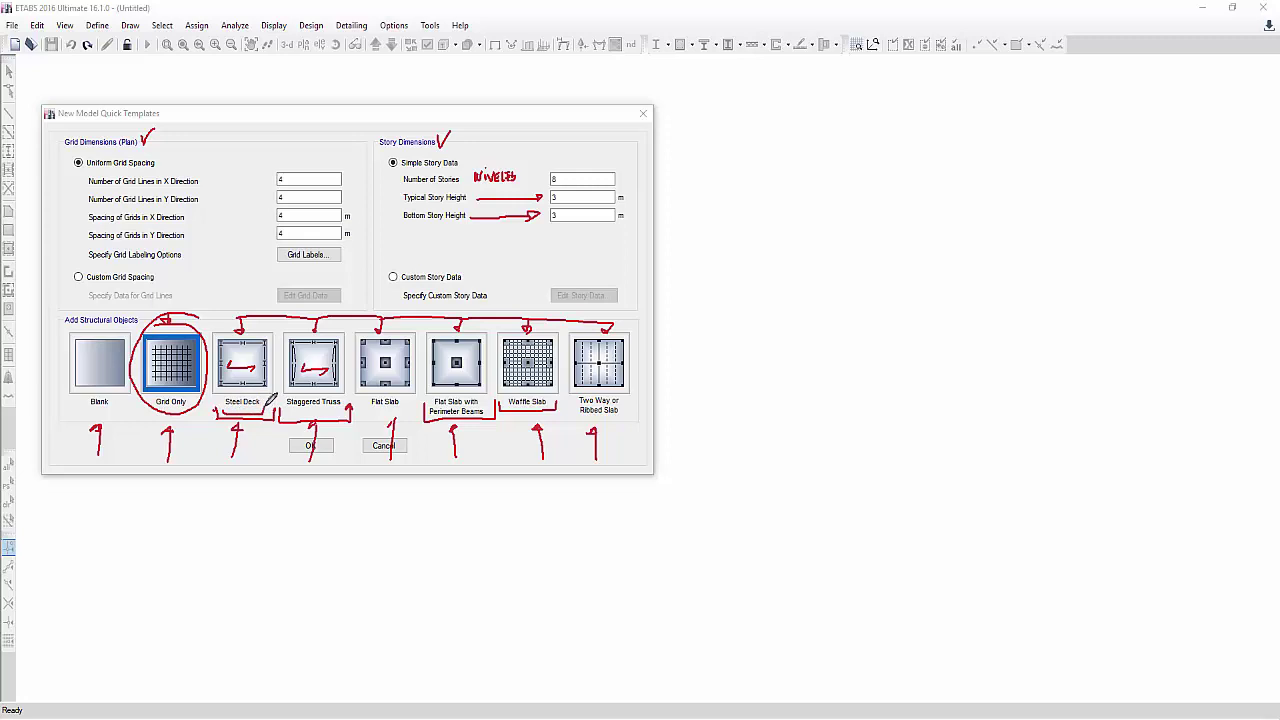
left_click_drag(281, 399, 349, 399)
Step: Clear the annotations, create the model from the Grid Only template, and narrow the Model Explorer
right_click(416, 306)
left_click(447, 331)
left_click(172, 361)
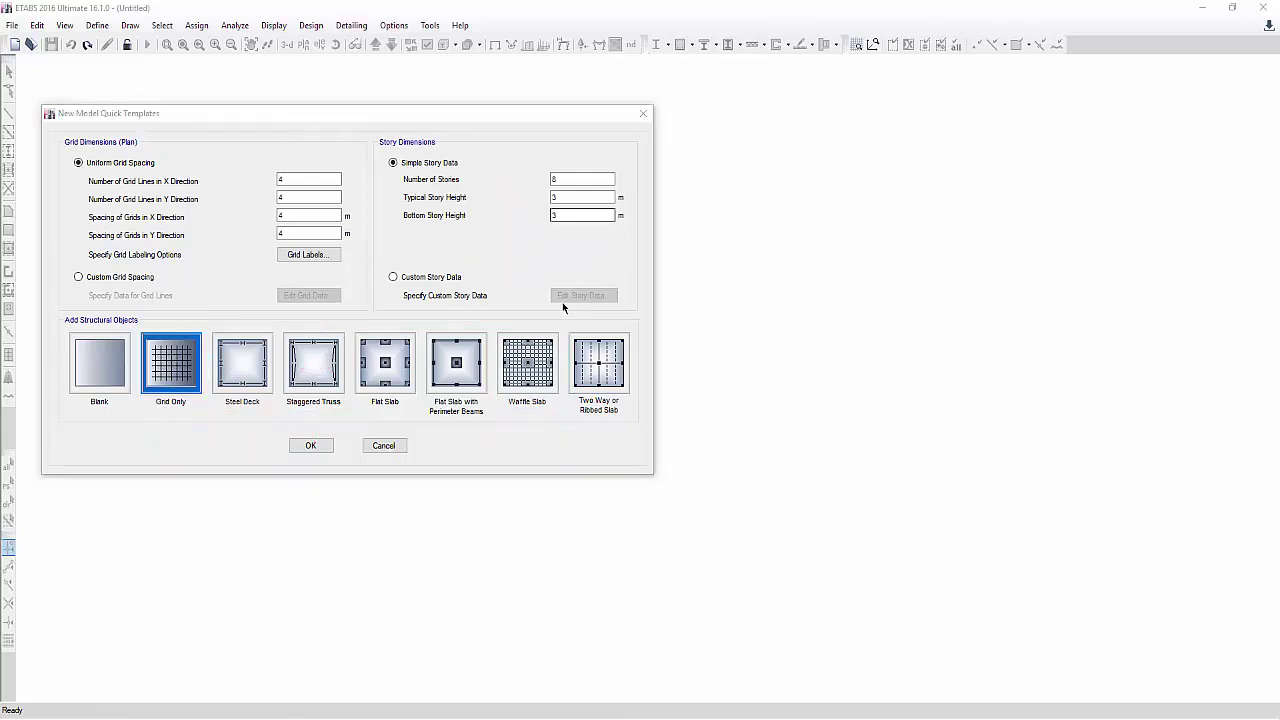
left_click(321, 446)
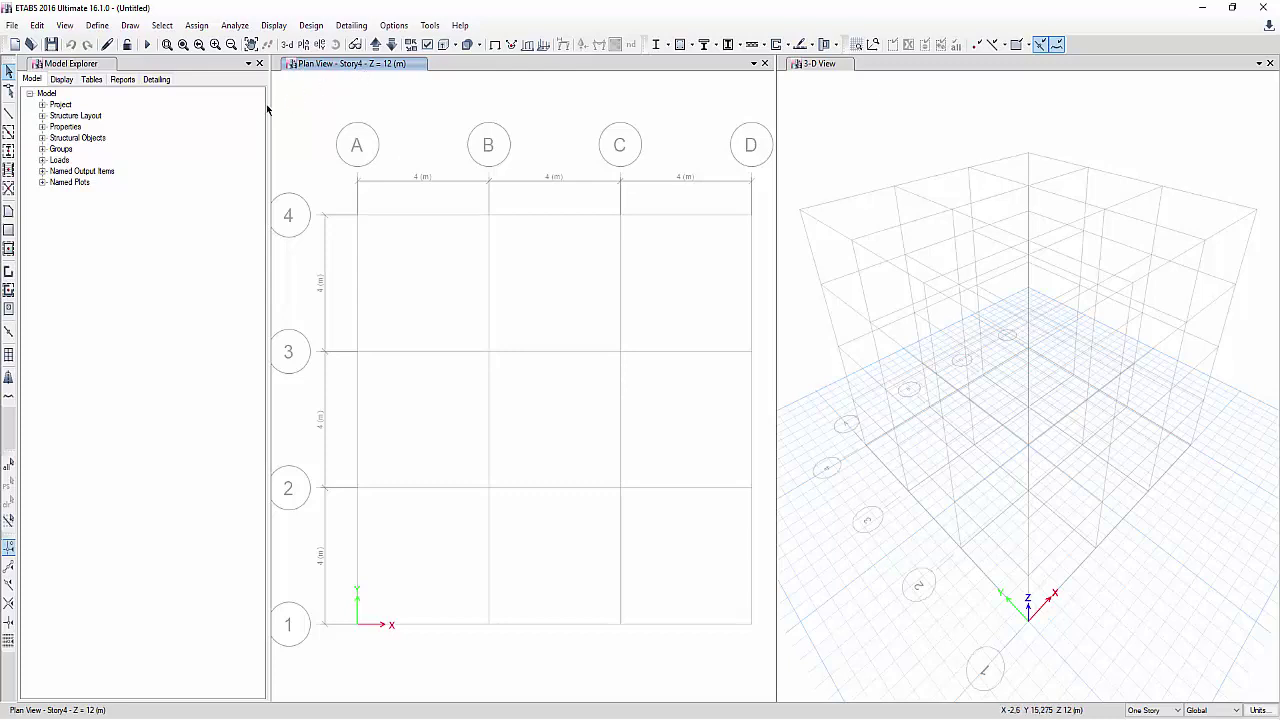
left_click_drag(263, 104, 213, 107)
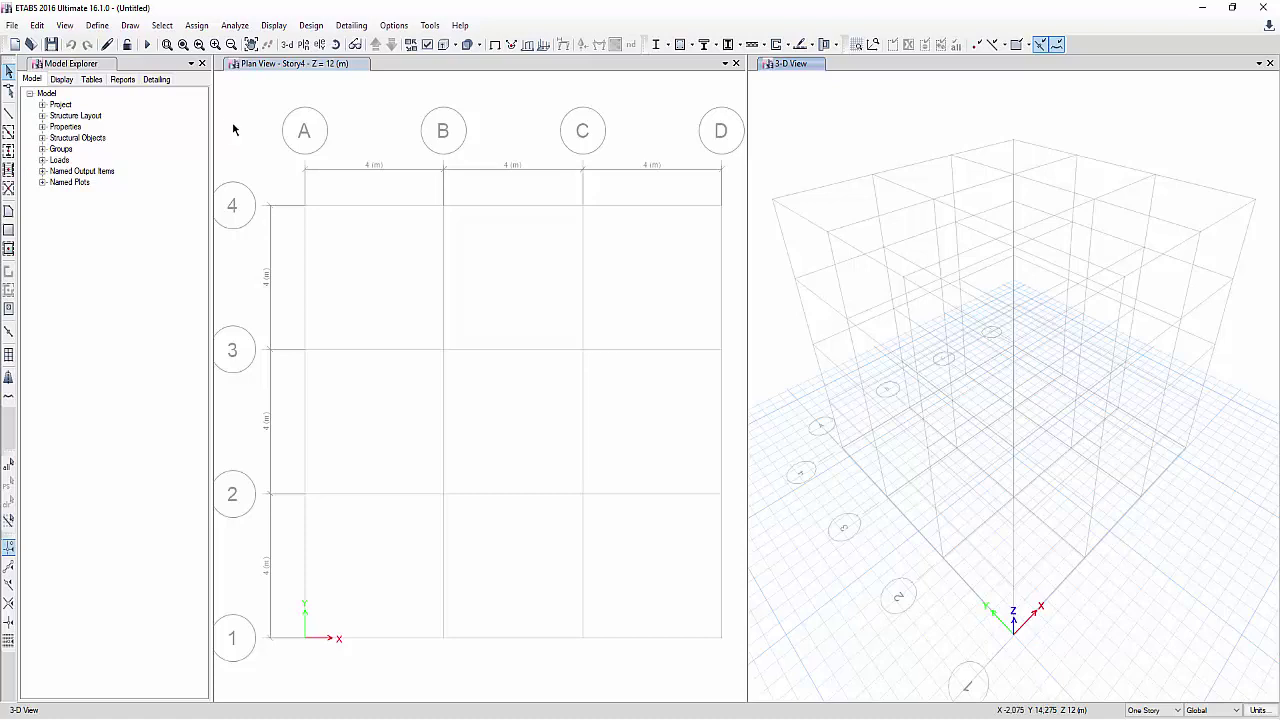
Step: Circle the Model Explorer title and the plan view's close control in red, and underline the Plan View and 3-D View titles
left_click(881, 0)
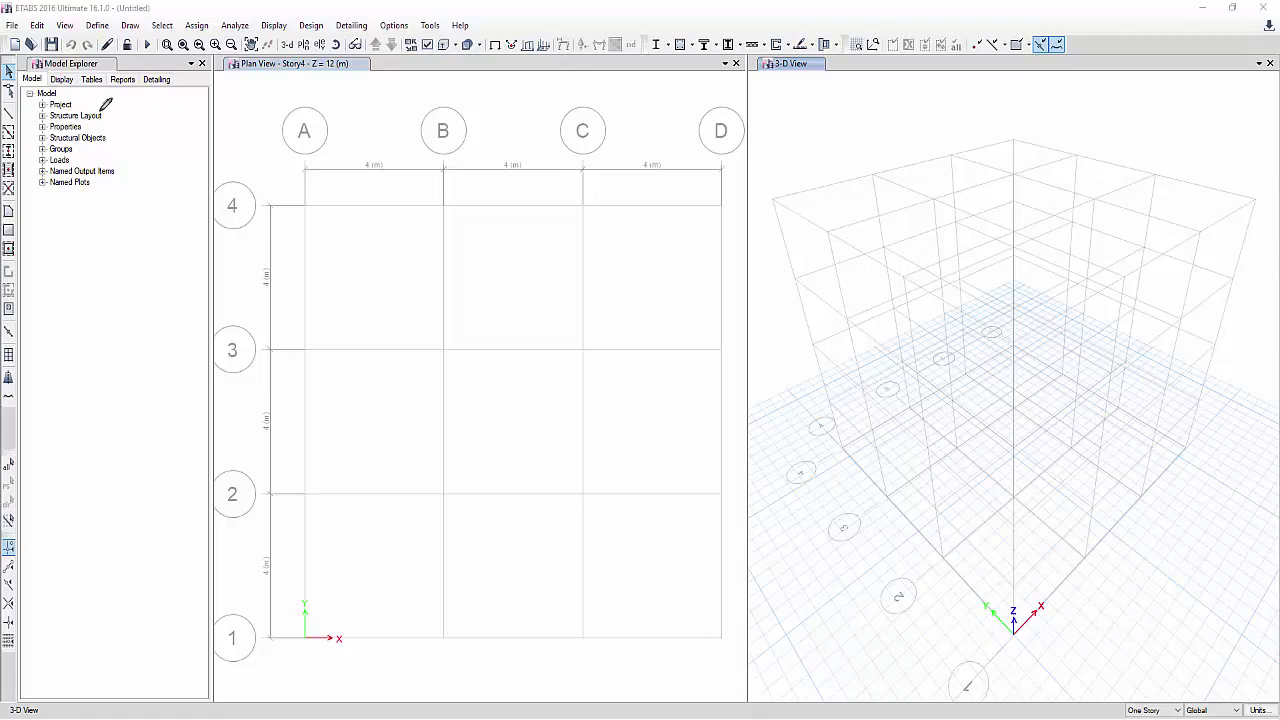
mouse_move(38, 50)
left_mouse_down()
mouse_move(31, 63)
mouse_move(110, 62)
mouse_move(80, 46)
mouse_move(36, 57)
left_mouse_up()
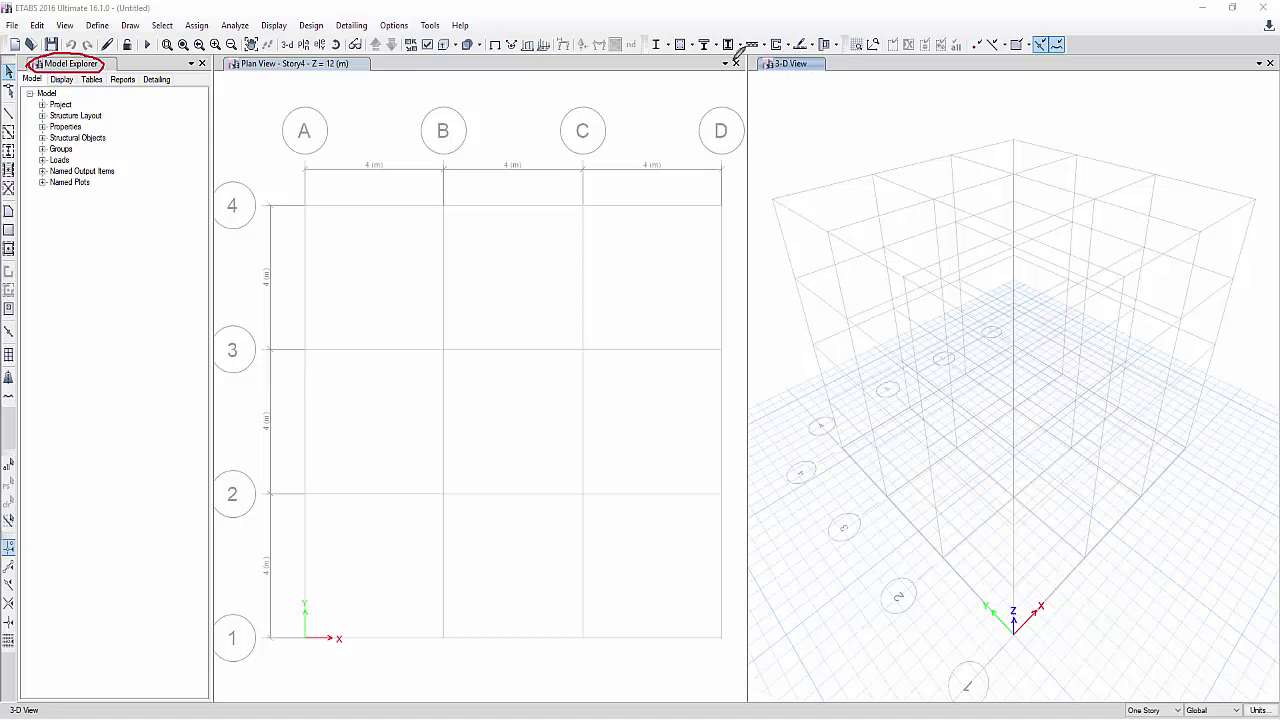
mouse_move(740, 57)
left_mouse_down()
mouse_move(734, 70)
mouse_move(739, 59)
left_mouse_up()
left_click_drag(237, 71, 309, 69)
left_click_drag(762, 70, 810, 70)
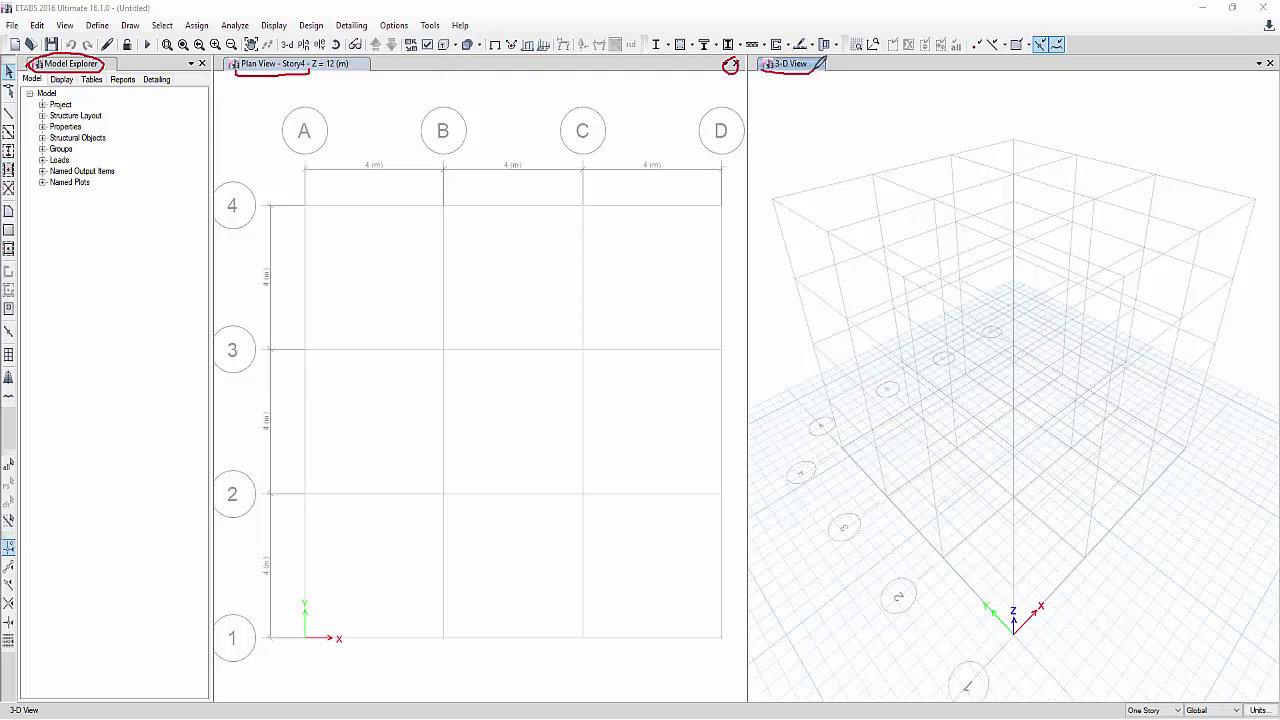
Step: Leave drawing mode and alternate the active window between the plan and 3-D views, ending on the plan view
right_click(591, 93)
left_click(603, 119)
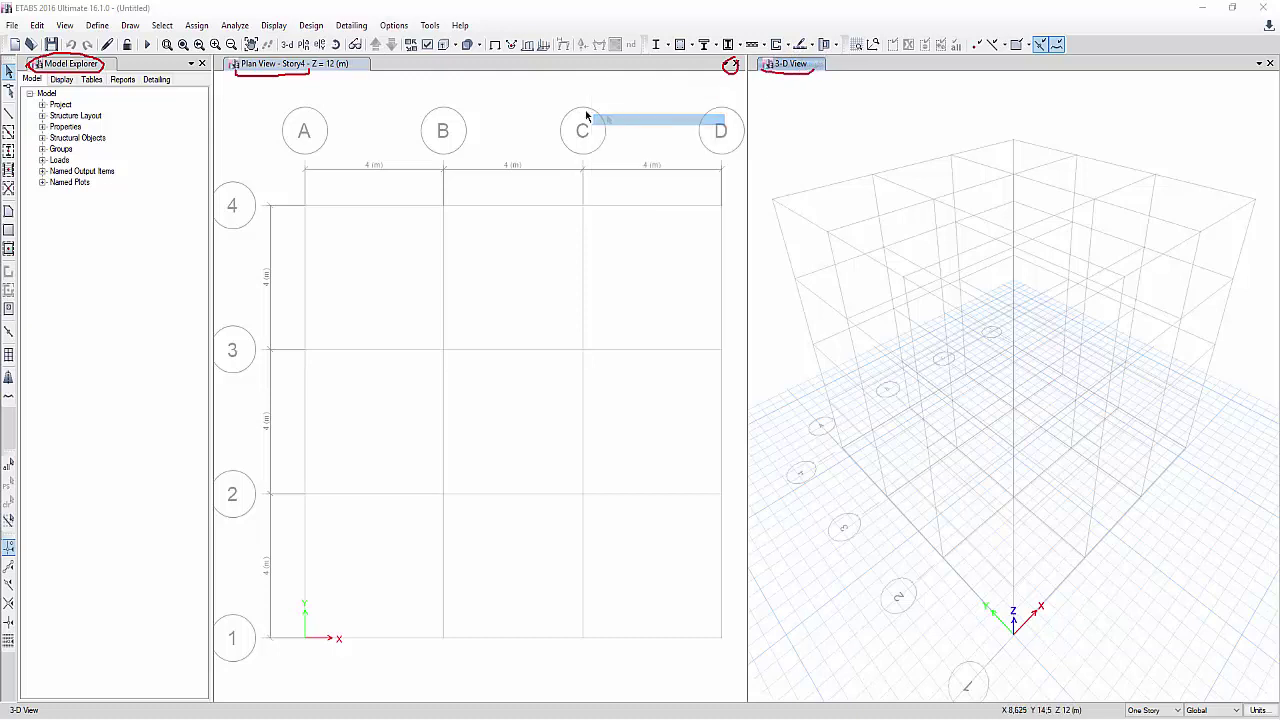
left_click(464, 99)
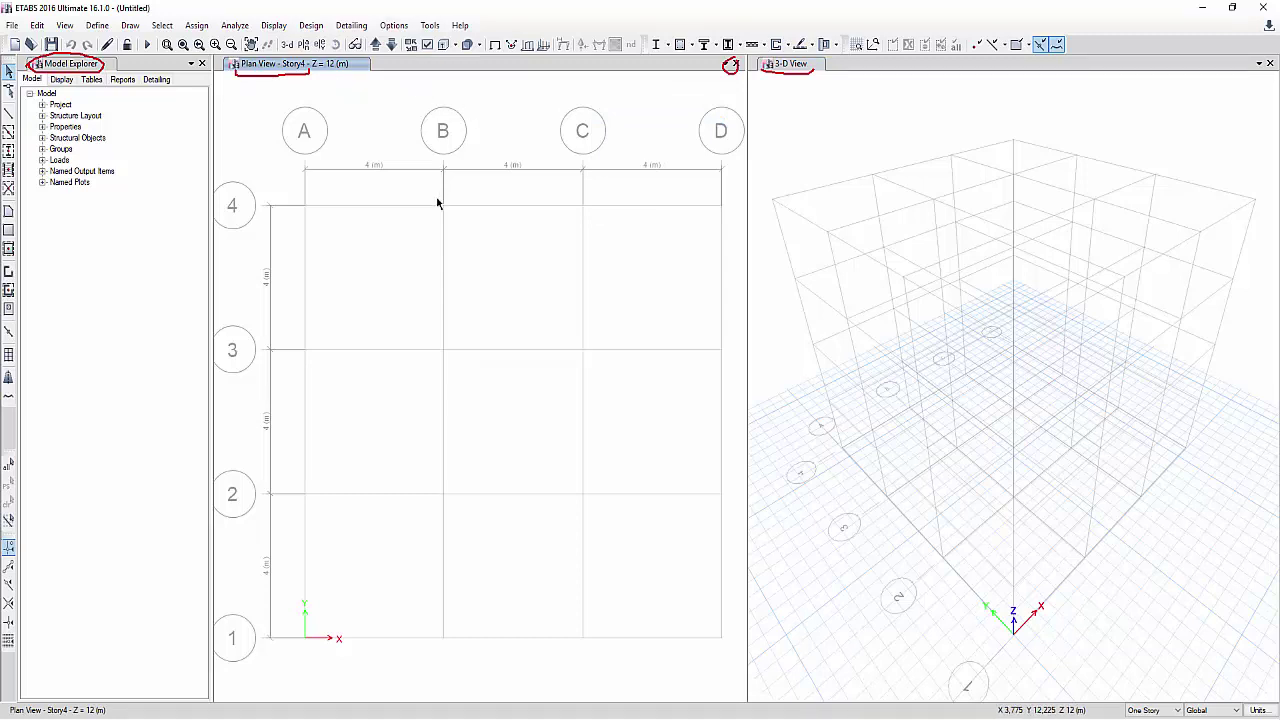
left_click(860, 170)
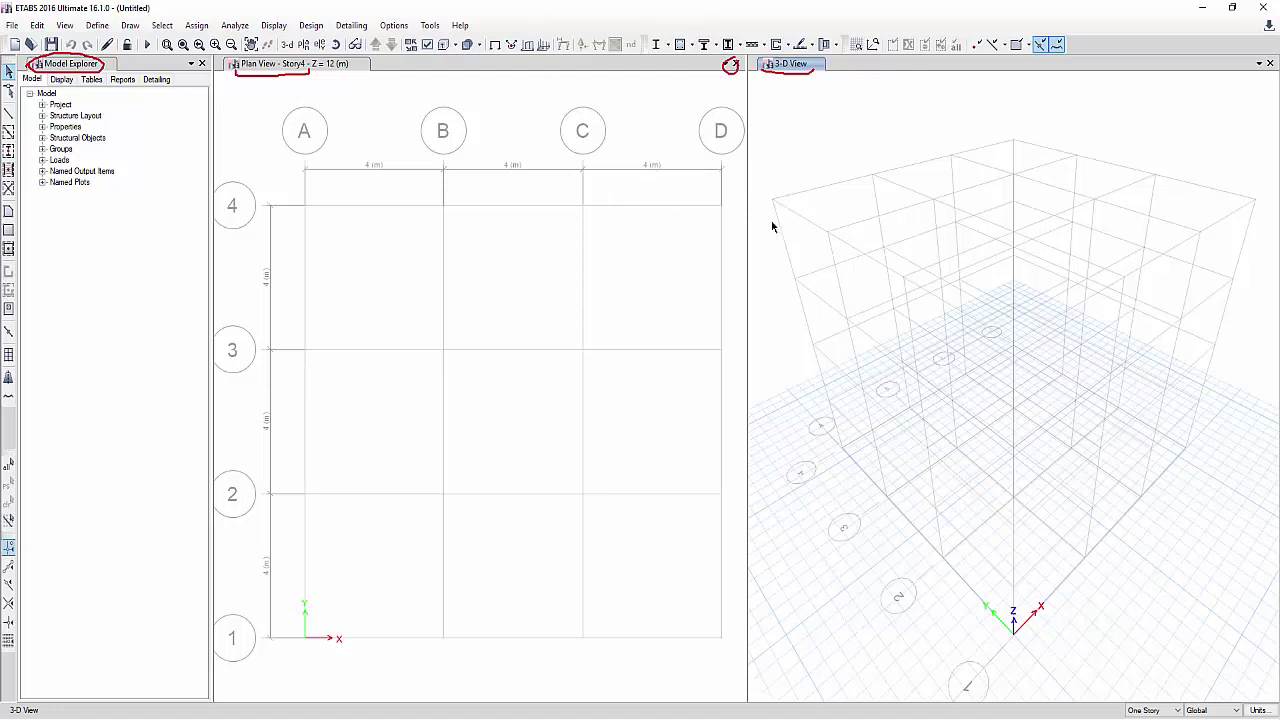
left_click(646, 206)
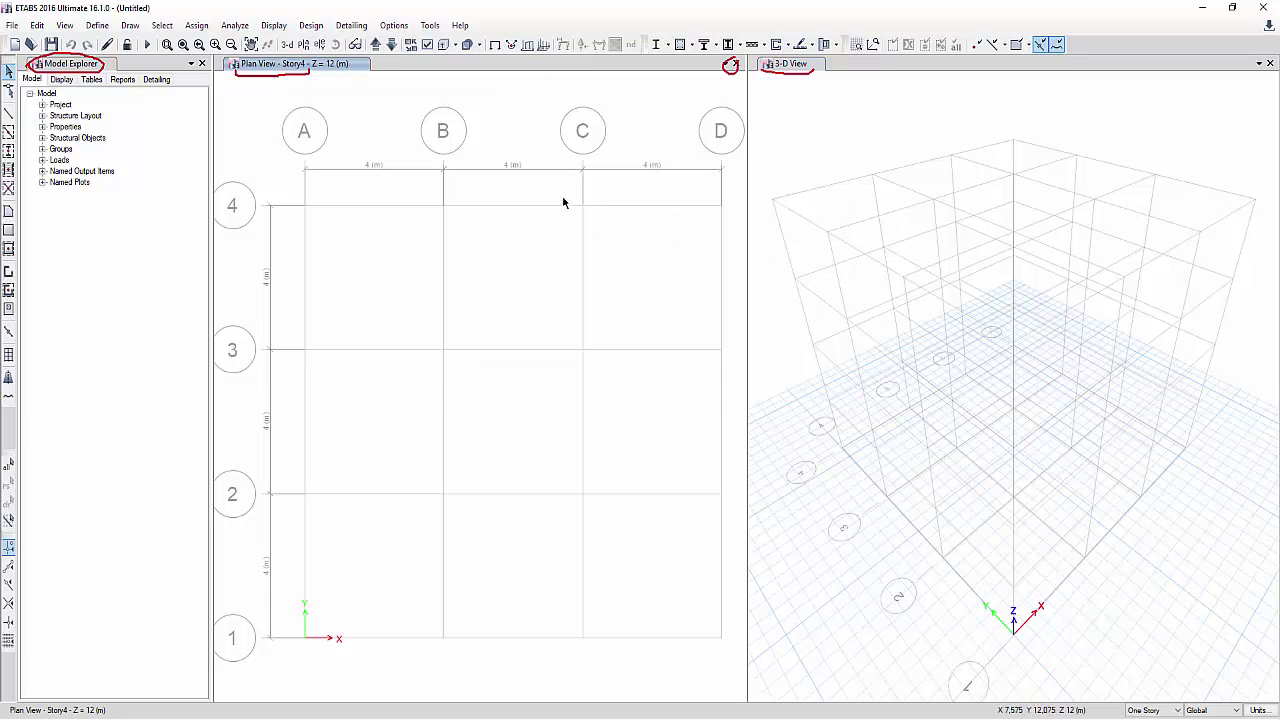
Step: Enable Show Bounding Plane and draw red arrows to the two outer corners of the top story in the 3-D view
left_click(429, 25)
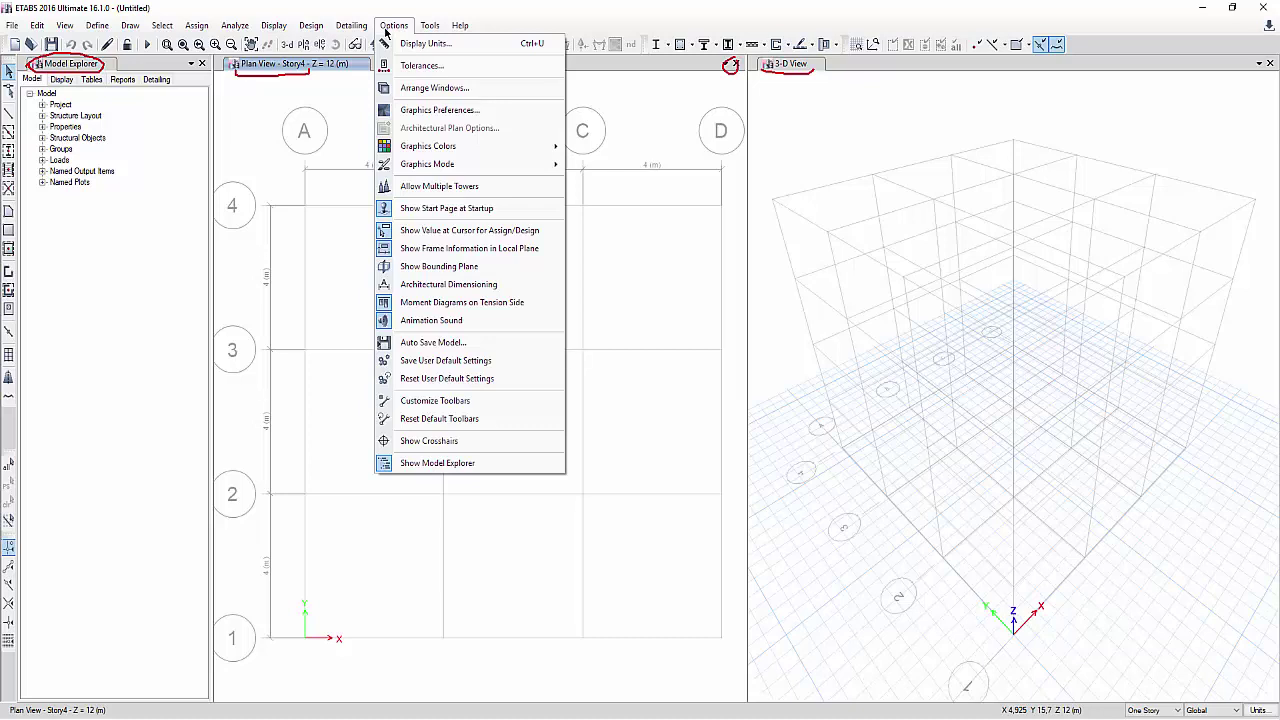
left_click(387, 267)
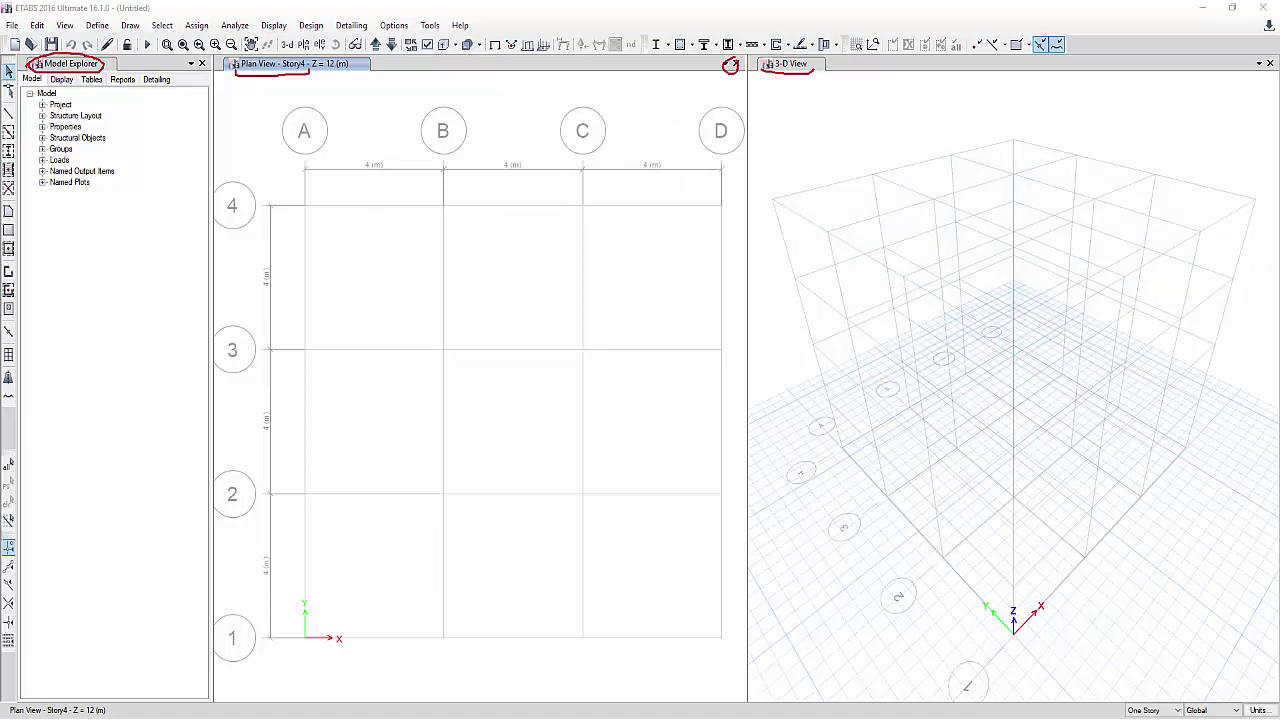
left_click_drag(784, 139, 797, 177)
left_click_drag(1238, 142, 1209, 172)
right_click(953, 124)
left_click(970, 149)
Step: Box the story up and down arrows in red and lower the plan view to Story2 at Z = 6 m
mouse_move(406, 28)
left_mouse_down()
mouse_move(364, 28)
mouse_move(363, 62)
mouse_move(400, 62)
mouse_move(397, 27)
left_mouse_up()
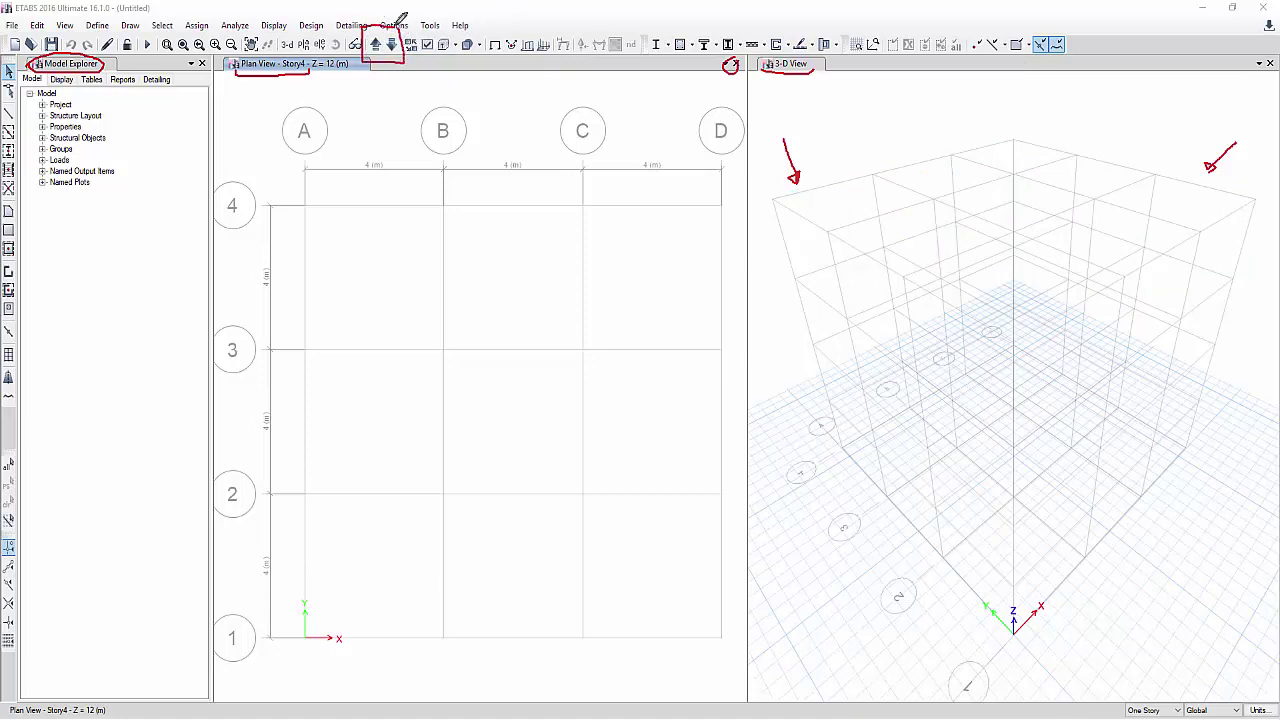
right_click(390, 122)
left_click(395, 152)
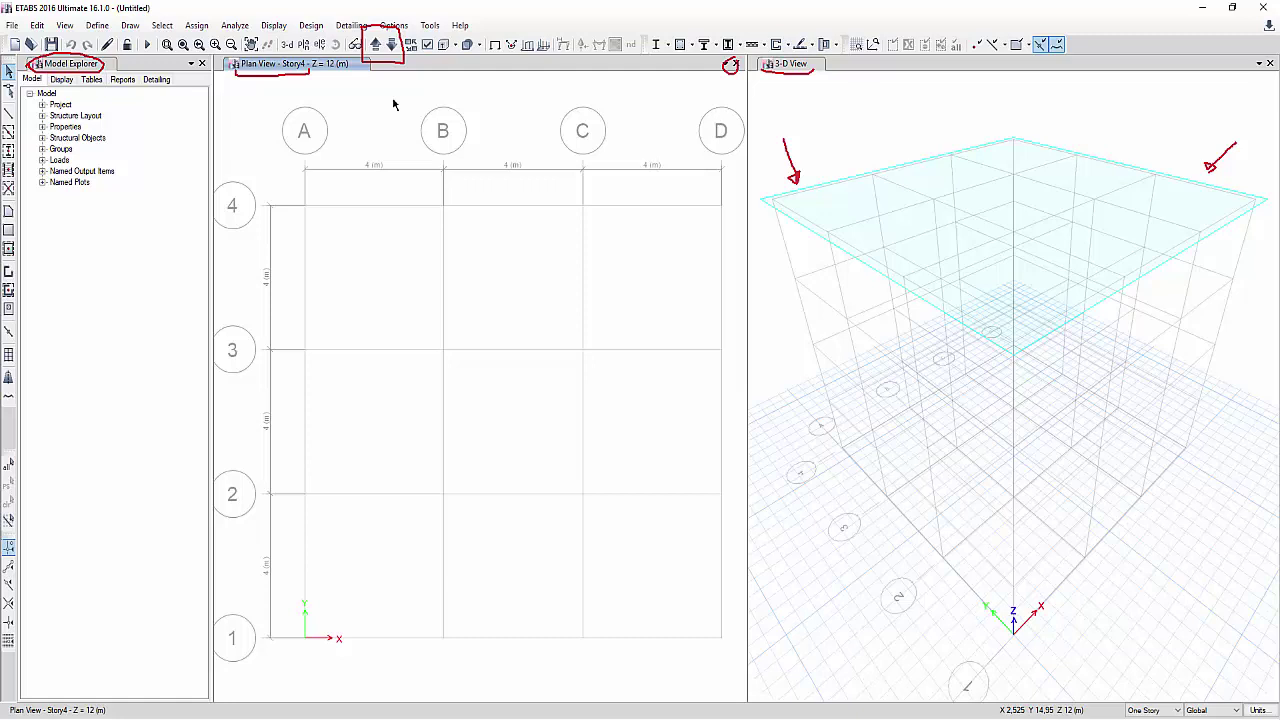
left_click(391, 45)
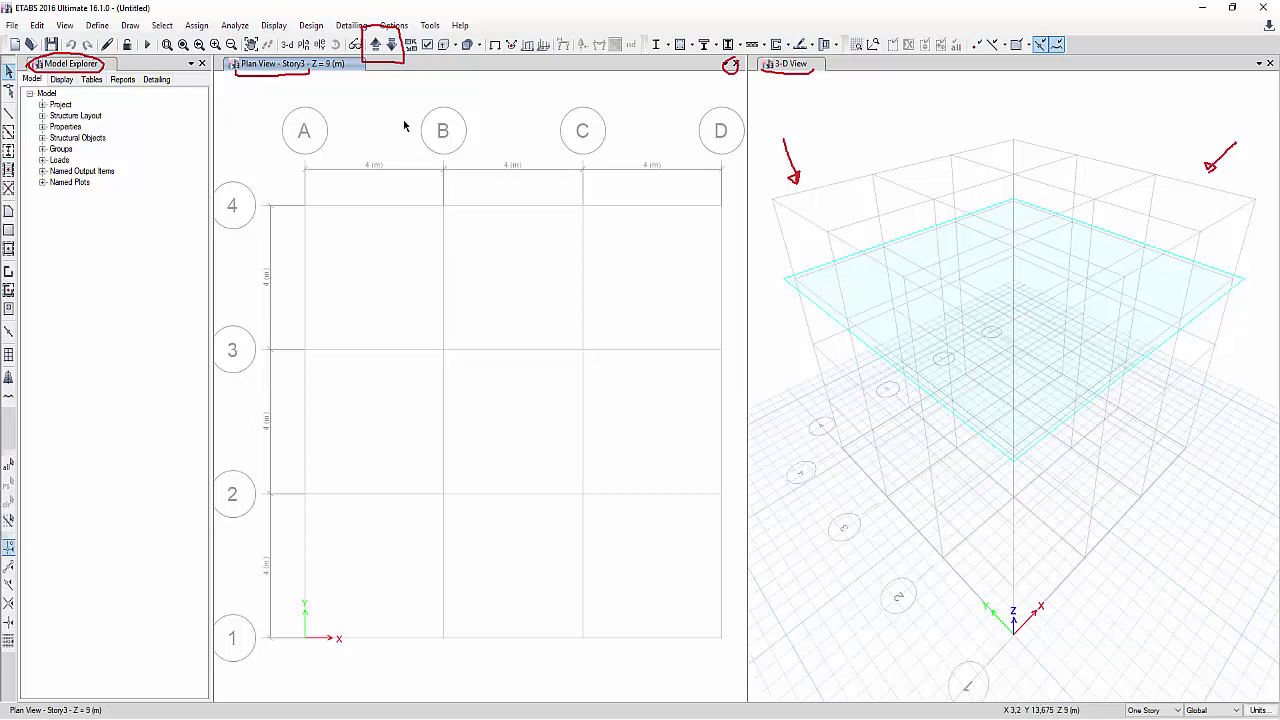
left_click(391, 44)
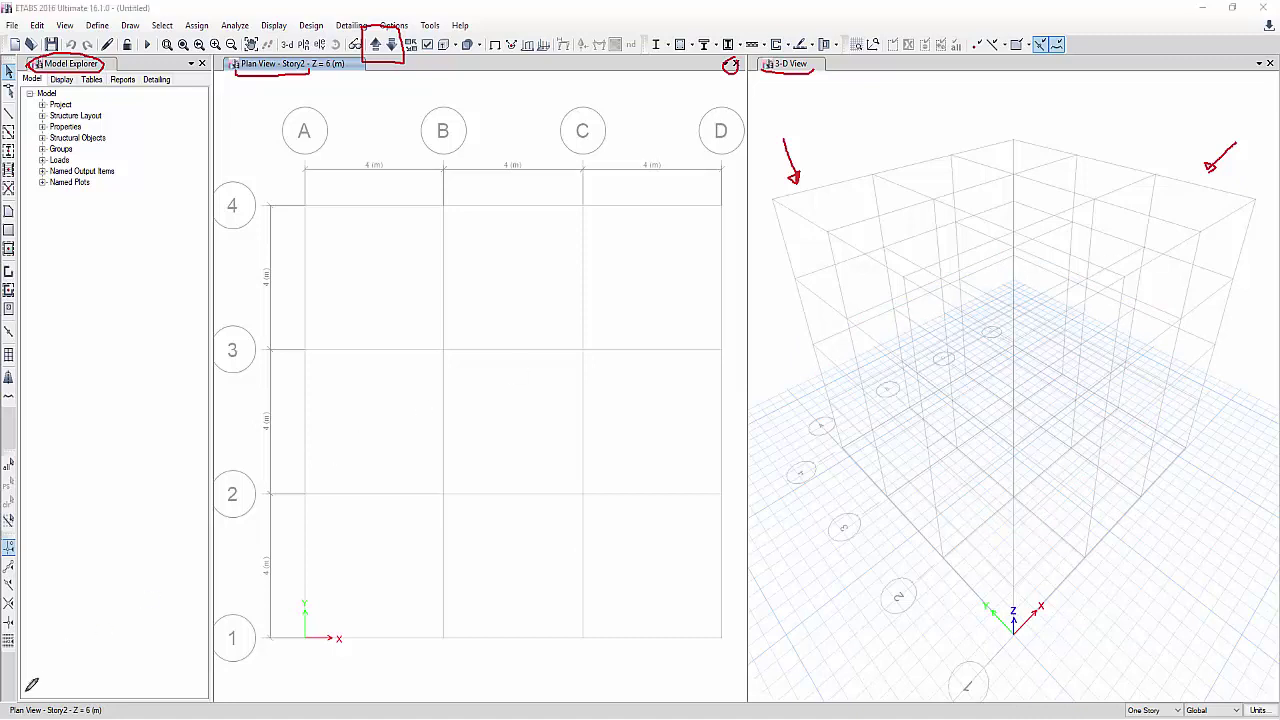
Step: Box the plan view's status text in red with the note "OJO", and lower the plan view to Story1 at Z = 3 m
left_click_drag(8, 691, 124, 718)
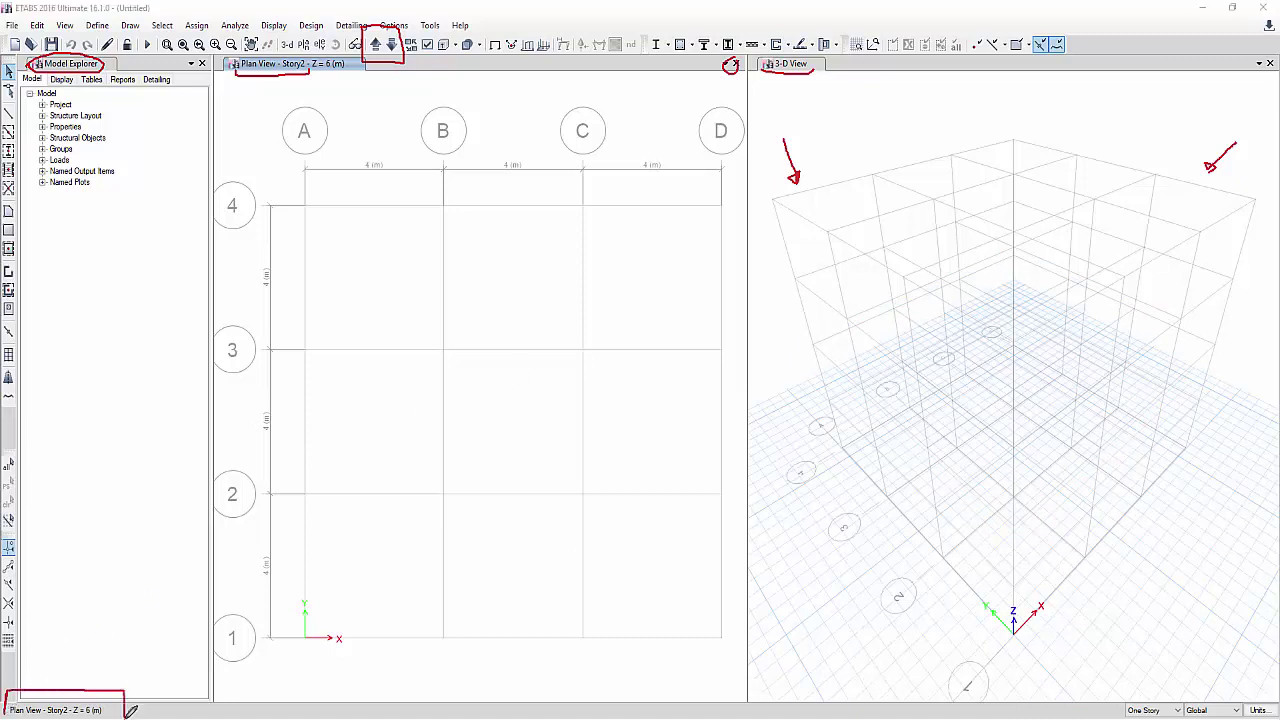
mouse_move(38, 643)
left_mouse_down()
mouse_move(51, 654)
mouse_move(38, 643)
mouse_move(57, 641)
mouse_move(59, 656)
mouse_move(85, 641)
left_mouse_up()
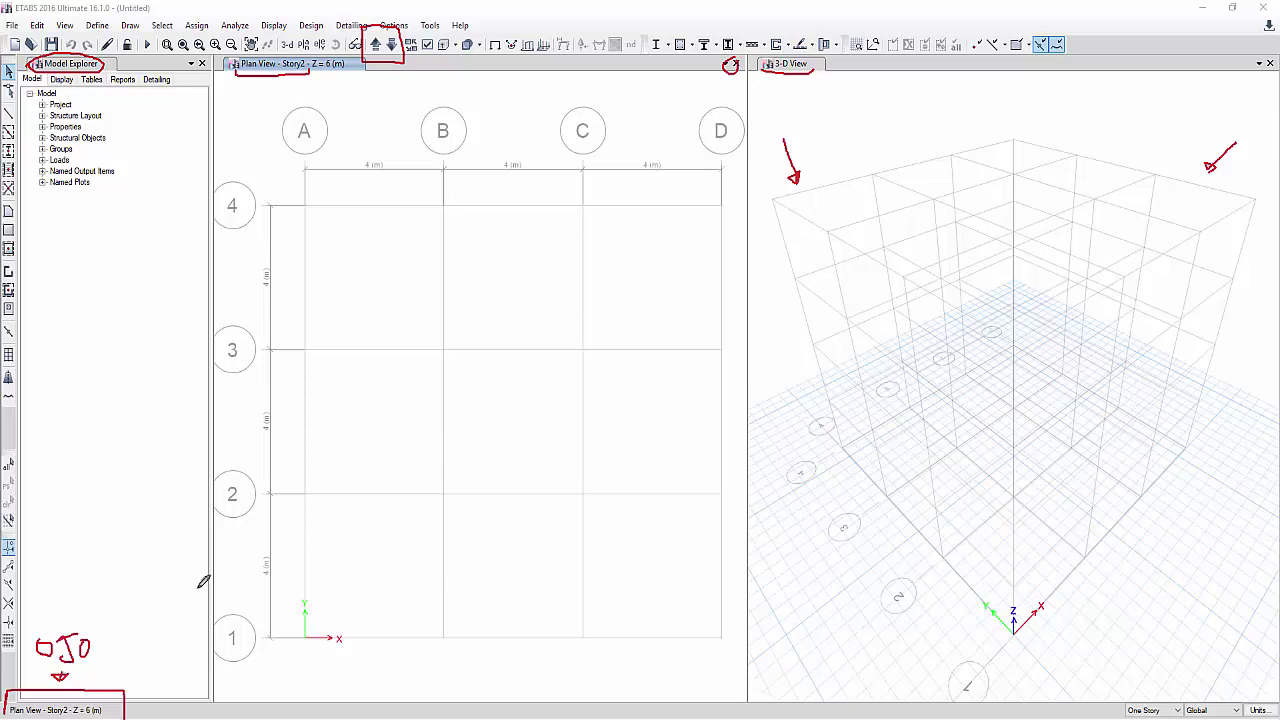
right_click(304, 543)
left_click(350, 563)
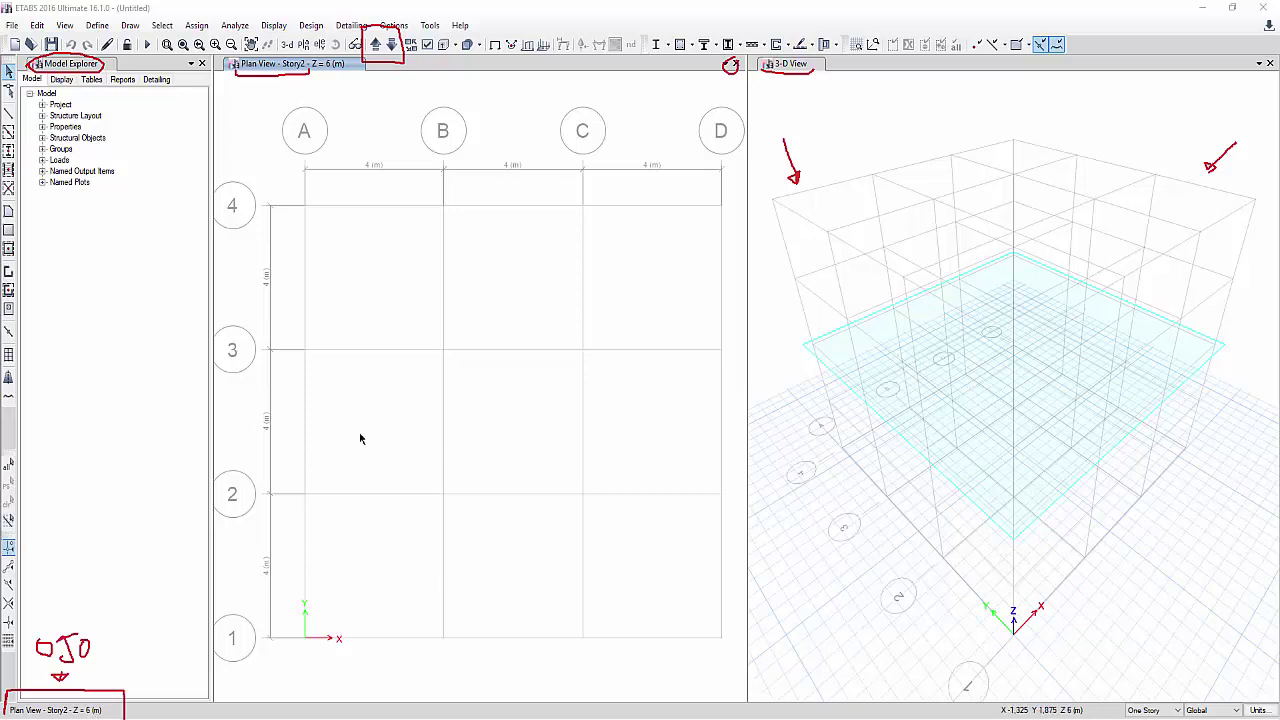
left_click(392, 45)
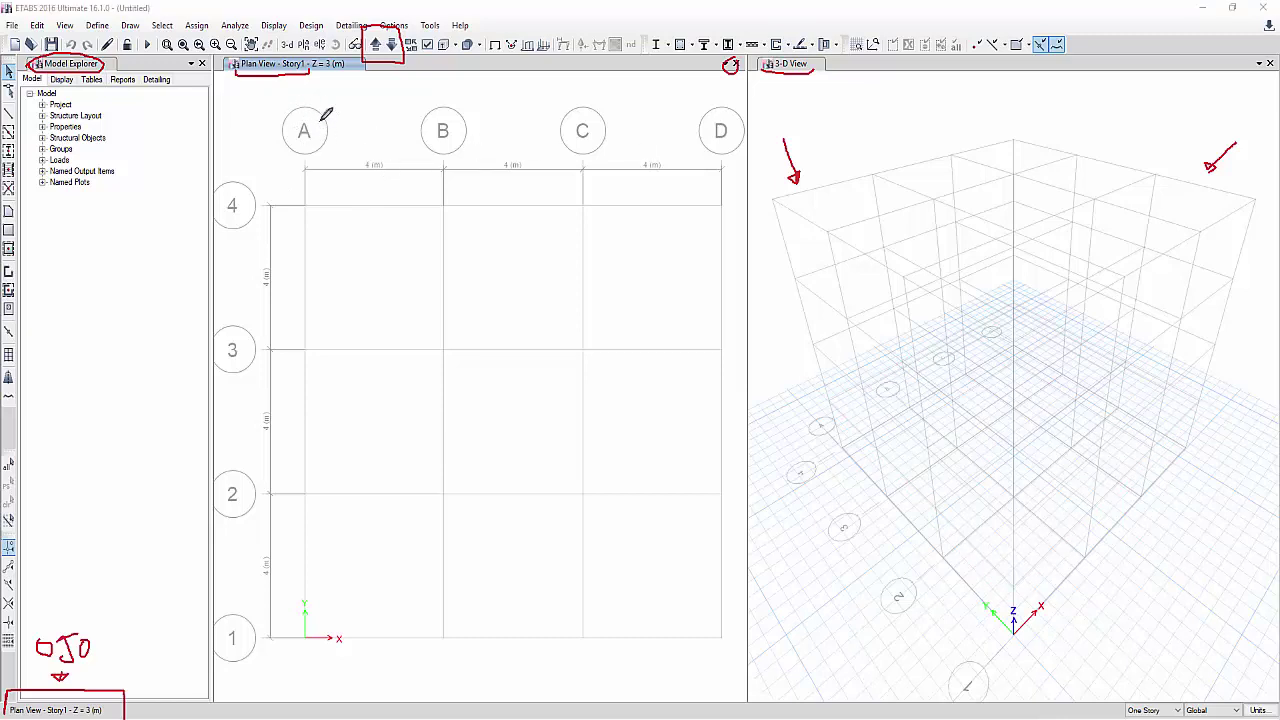
Step: Draw a red arrow to the A–B spacing in plan, and label the 3-D view's levels "PB" at the base and "St" above
left_click_drag(334, 132, 371, 151)
mouse_move(809, 393)
left_mouse_down()
mouse_move(829, 392)
mouse_move(840, 445)
mouse_move(803, 434)
mouse_move(809, 446)
left_mouse_up()
left_click_drag(800, 379, 805, 391)
mouse_move(792, 326)
left_mouse_down()
mouse_move(785, 342)
mouse_move(814, 336)
mouse_move(803, 339)
left_mouse_up()
left_click_drag(773, 267, 768, 277)
mouse_move(777, 267)
left_mouse_down()
mouse_move(778, 279)
mouse_move(797, 277)
left_mouse_up()
left_click_drag(754, 190, 778, 198)
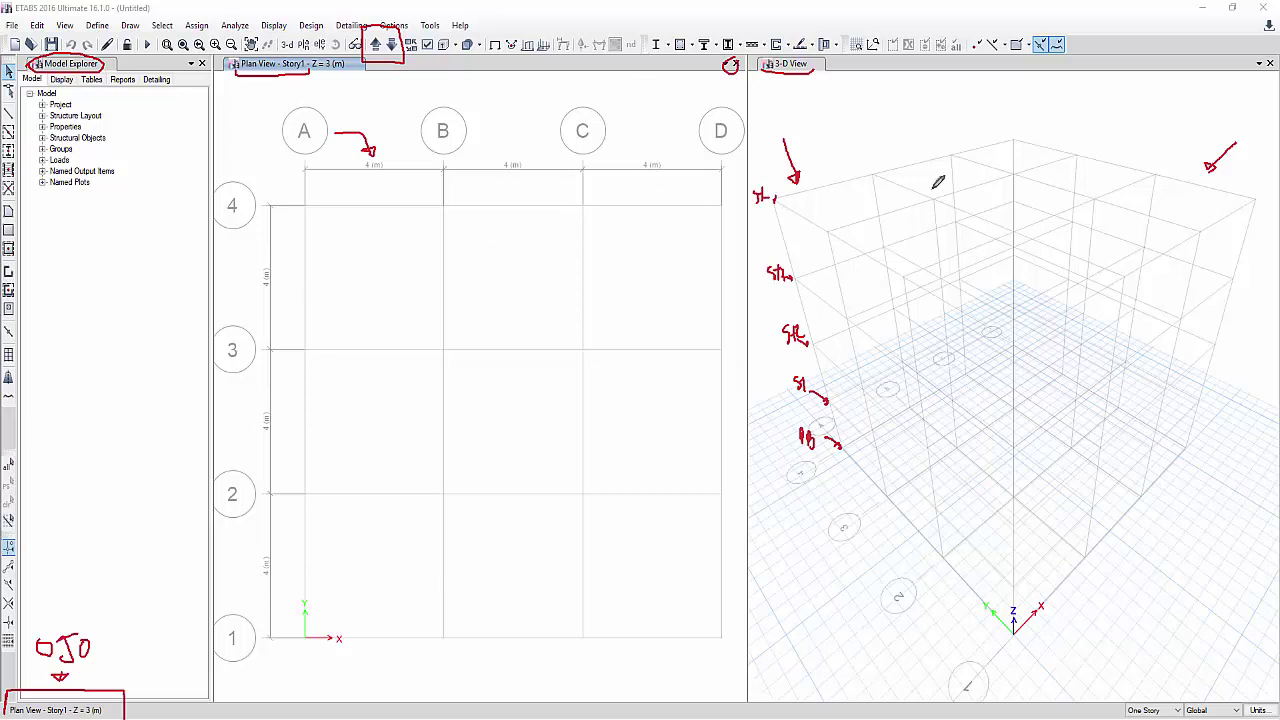
Step: Start saving the model and browse through TRABAJO, GUIA INGENIERIA C.A and CURSOS to the folder IV ESPECIALIZACION EN PROYECTOS ESTRUCTURALES
right_click(548, 118)
left_click(596, 156)
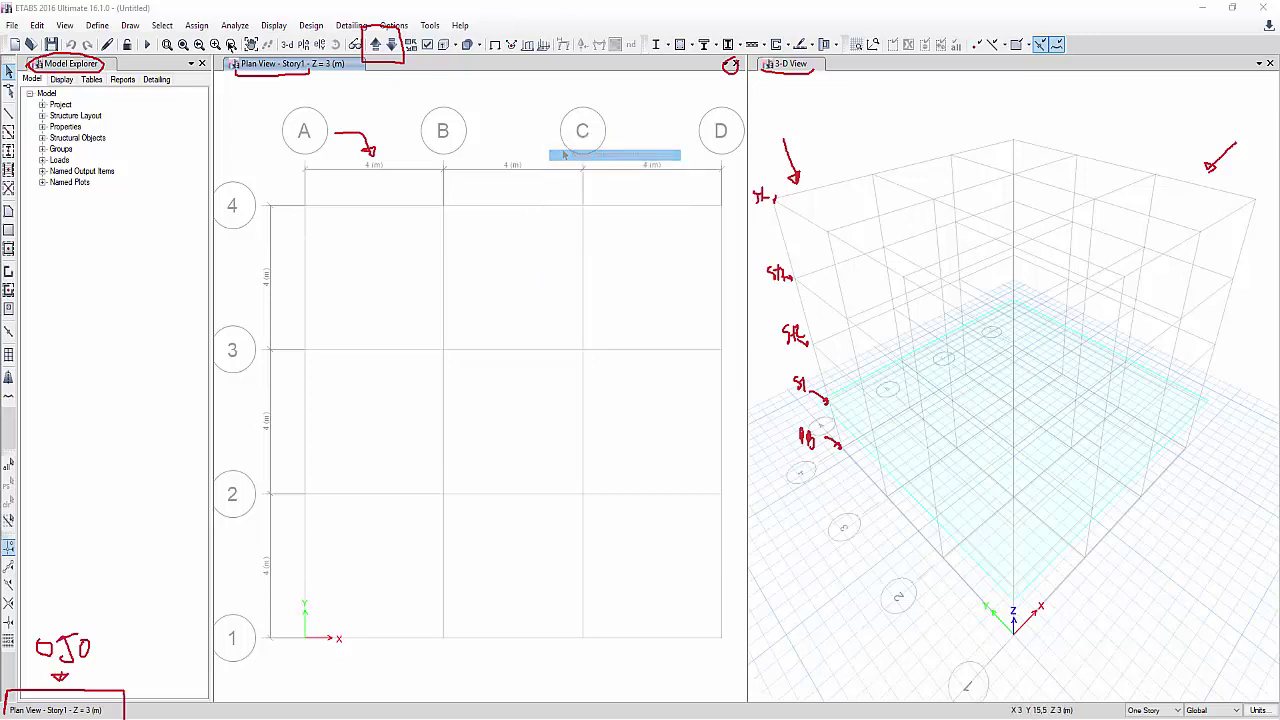
left_click(51, 44)
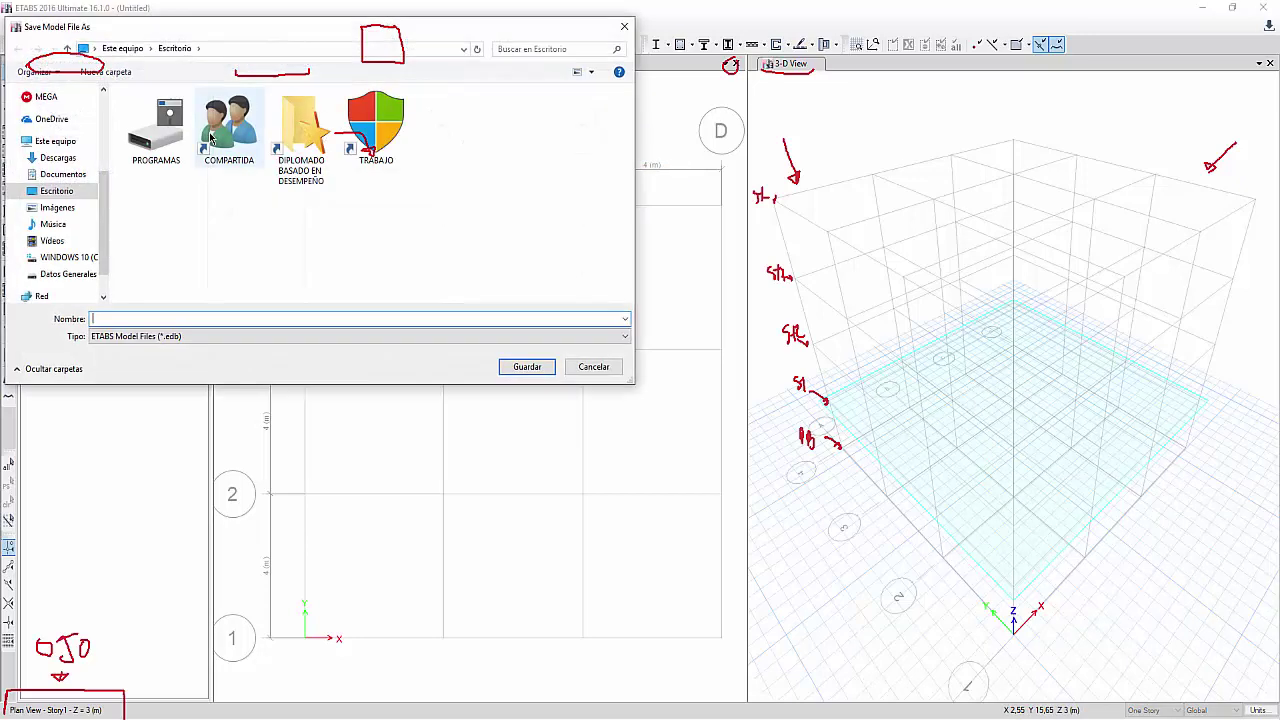
double_click(381, 150)
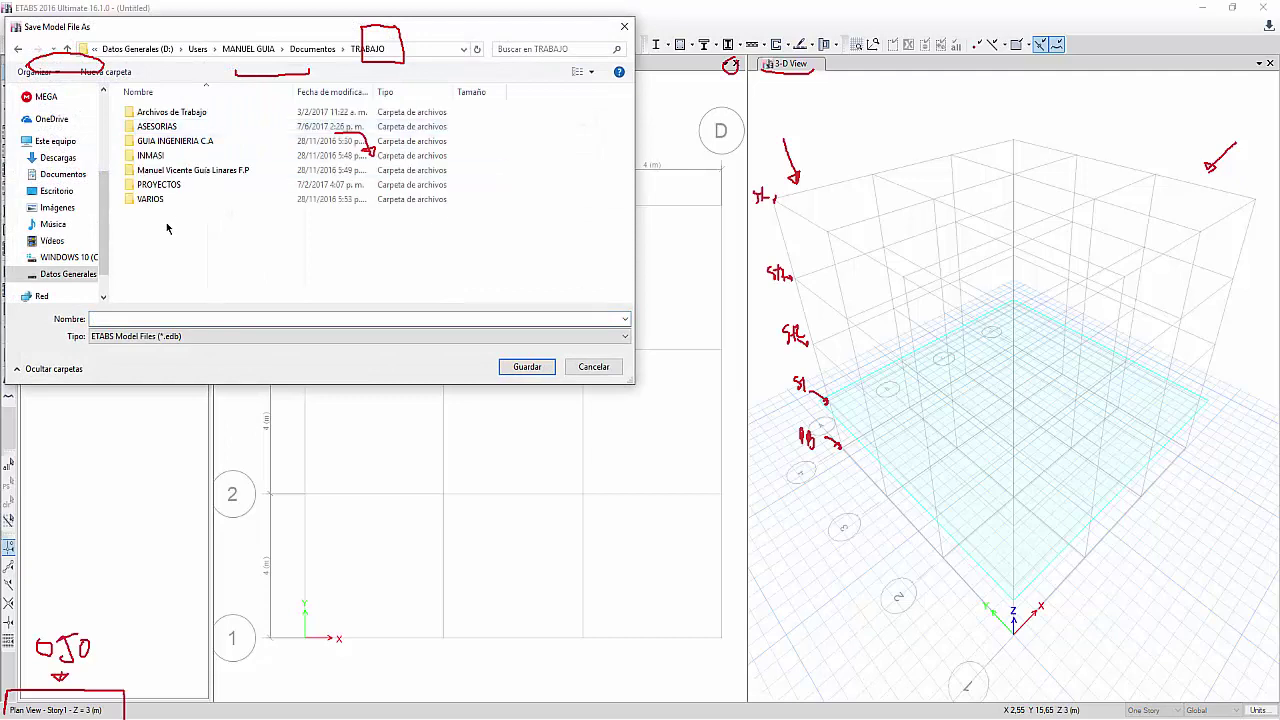
double_click(168, 141)
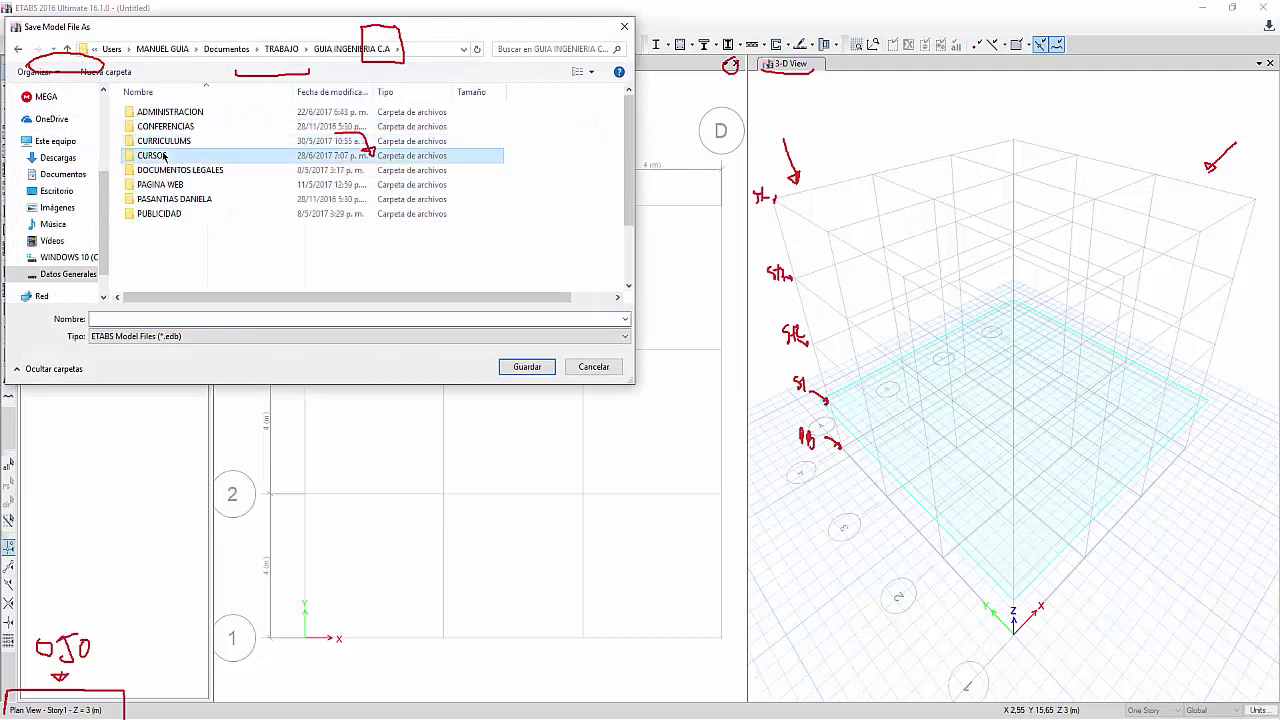
double_click(167, 155)
scroll(175, 200, "down", 1)
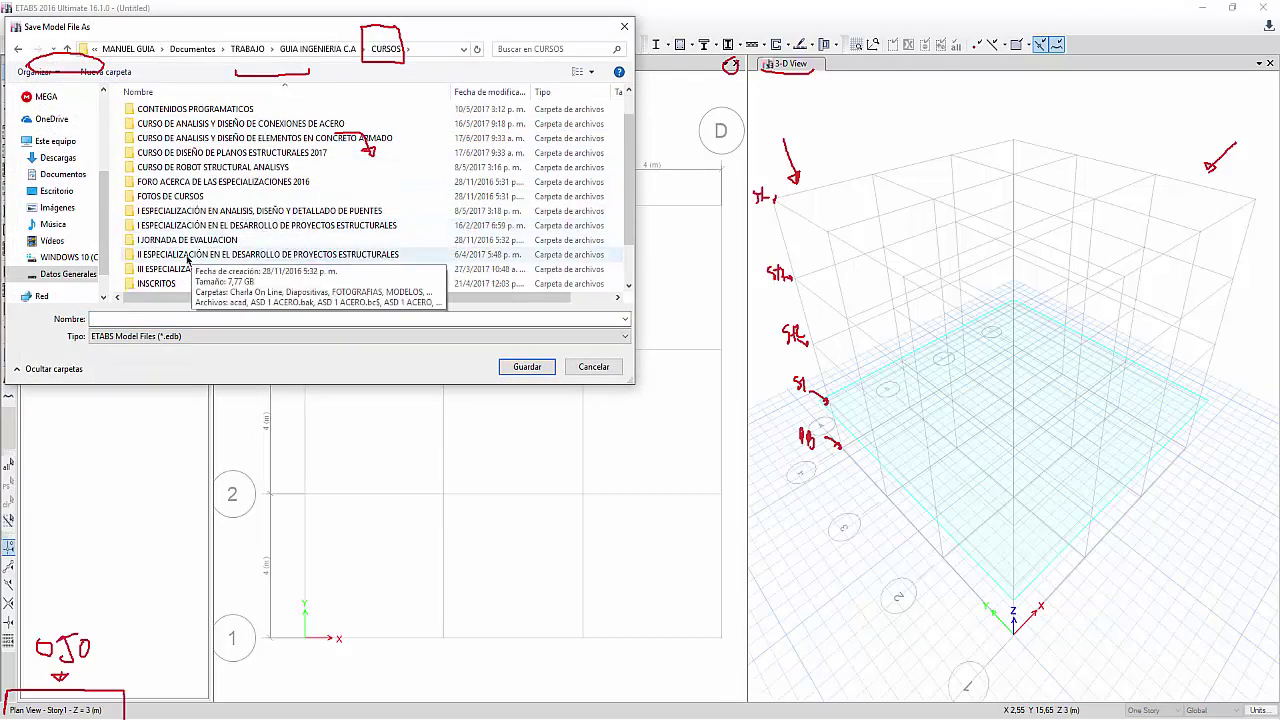
scroll(187, 243, "down", 1)
double_click(176, 256)
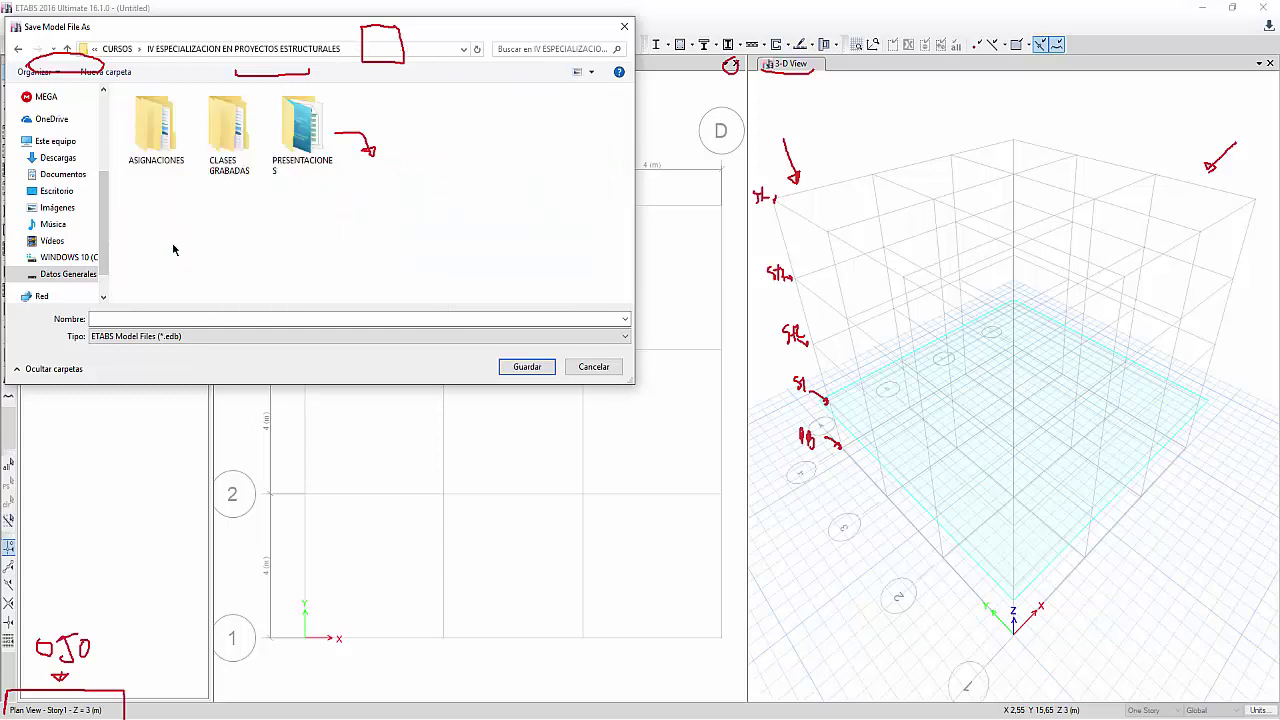
Step: Create a folder named MODELOS in the course folder and open it
right_click(321, 221)
mouse_move(380, 352)
left_click(495, 353)
type("MODELO")
key("Return")
double_click(302, 140)
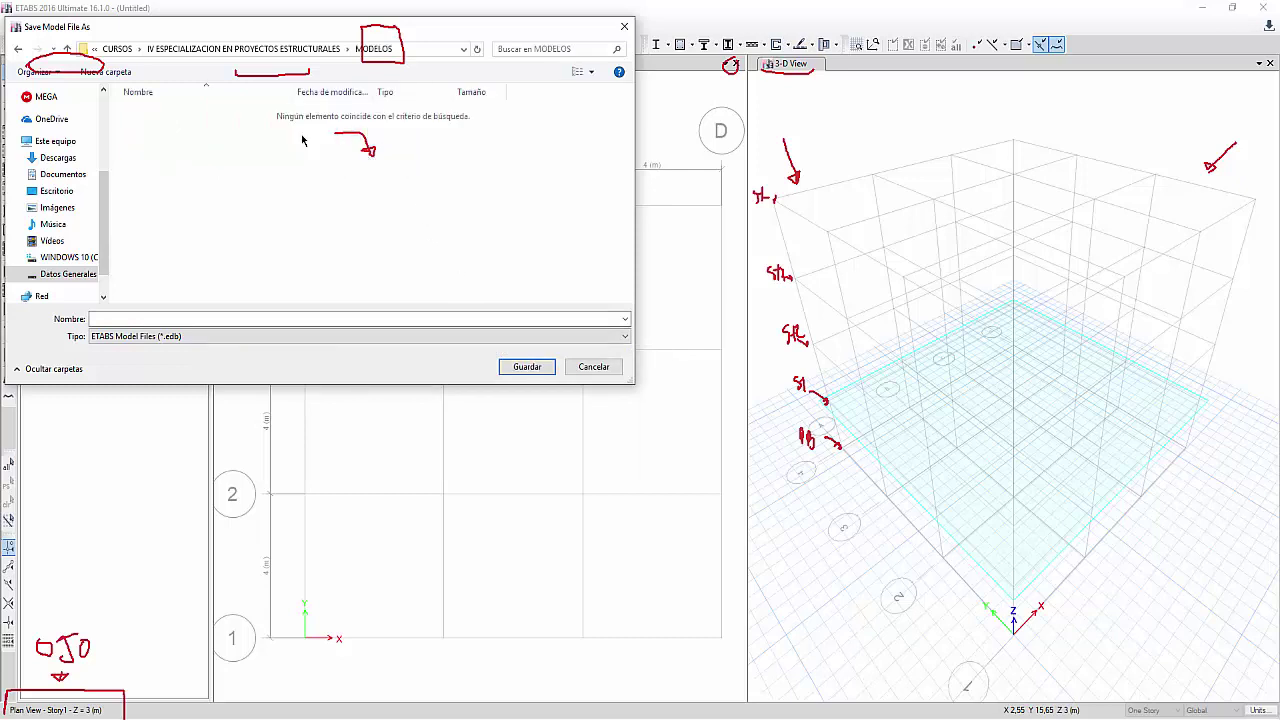
Step: Create a subfolder named MODELO BASICO 28-06-2017 in MODELOS, copy its name and open it
right_click(177, 146)
mouse_move(268, 296)
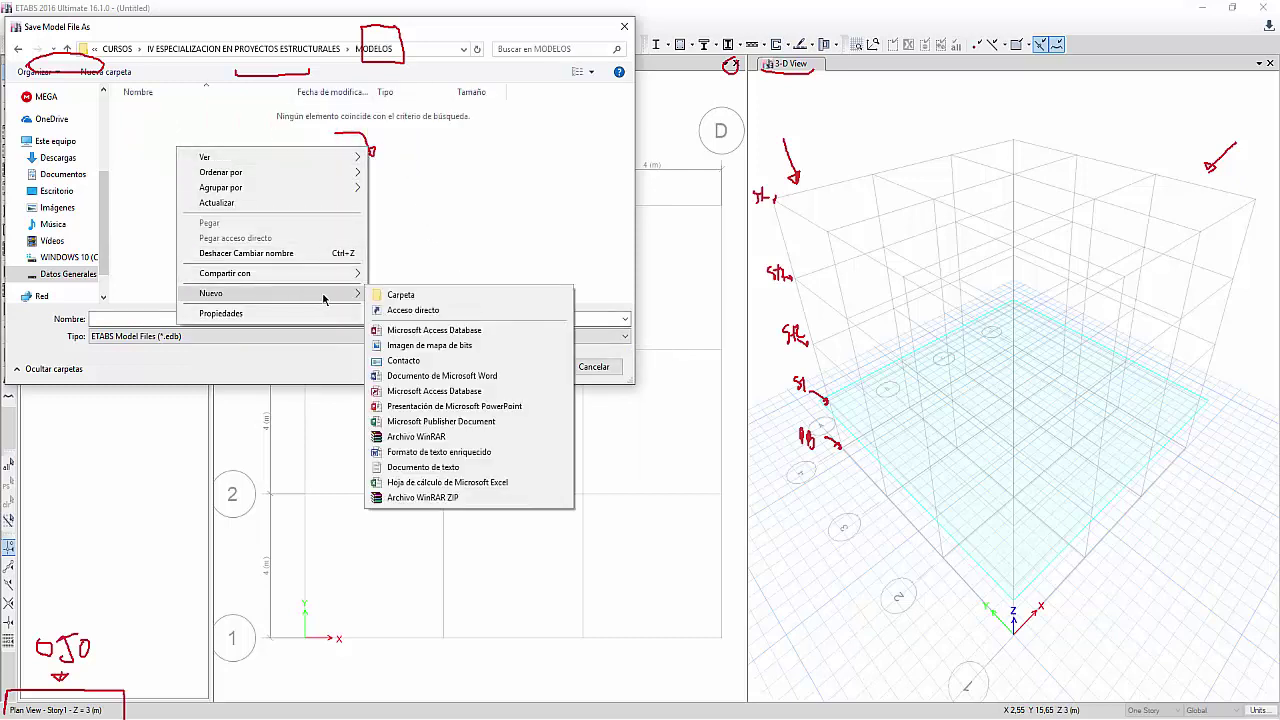
left_click(400, 295)
type("MODELO")
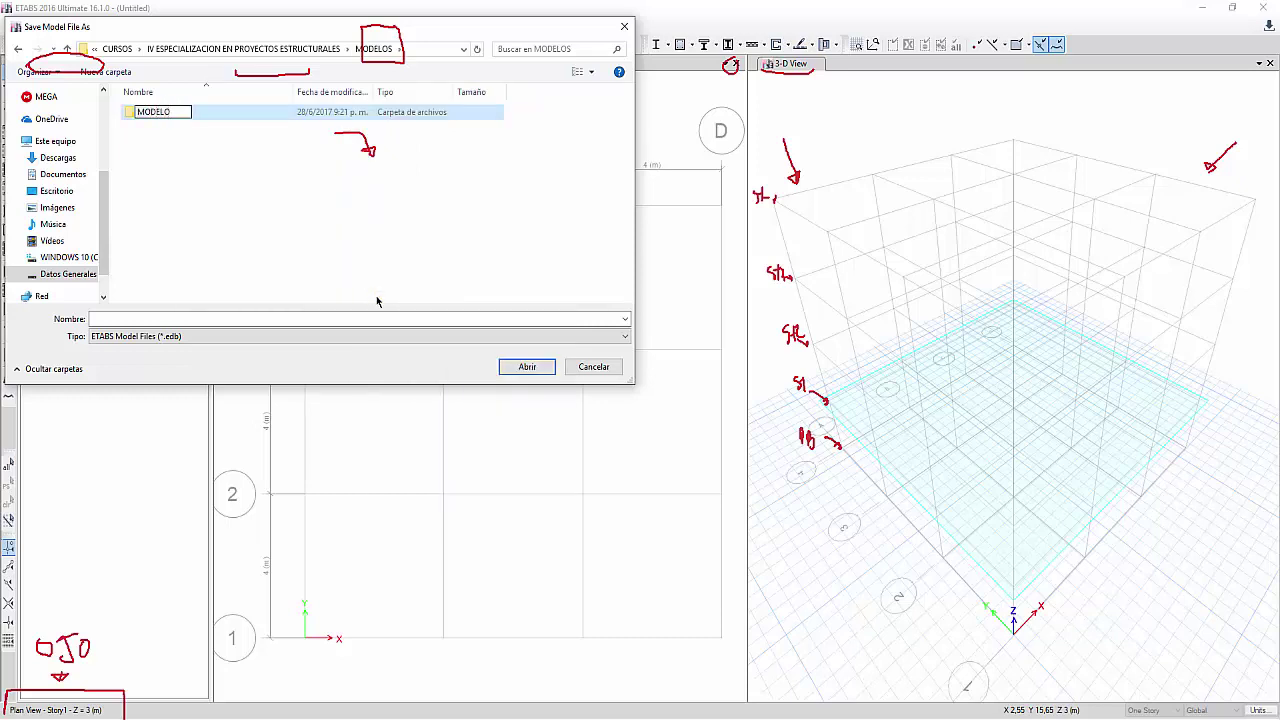
type(" BASICO 28-06-2017")
left_click_drag(252, 111, 136, 117)
key("ctrl+c")
left_click(190, 160)
double_click(180, 111)
Step: Save the model with the copied name MODELO BASICO 28-06-2017 and clear the red annotations from the screen
left_click(160, 319)
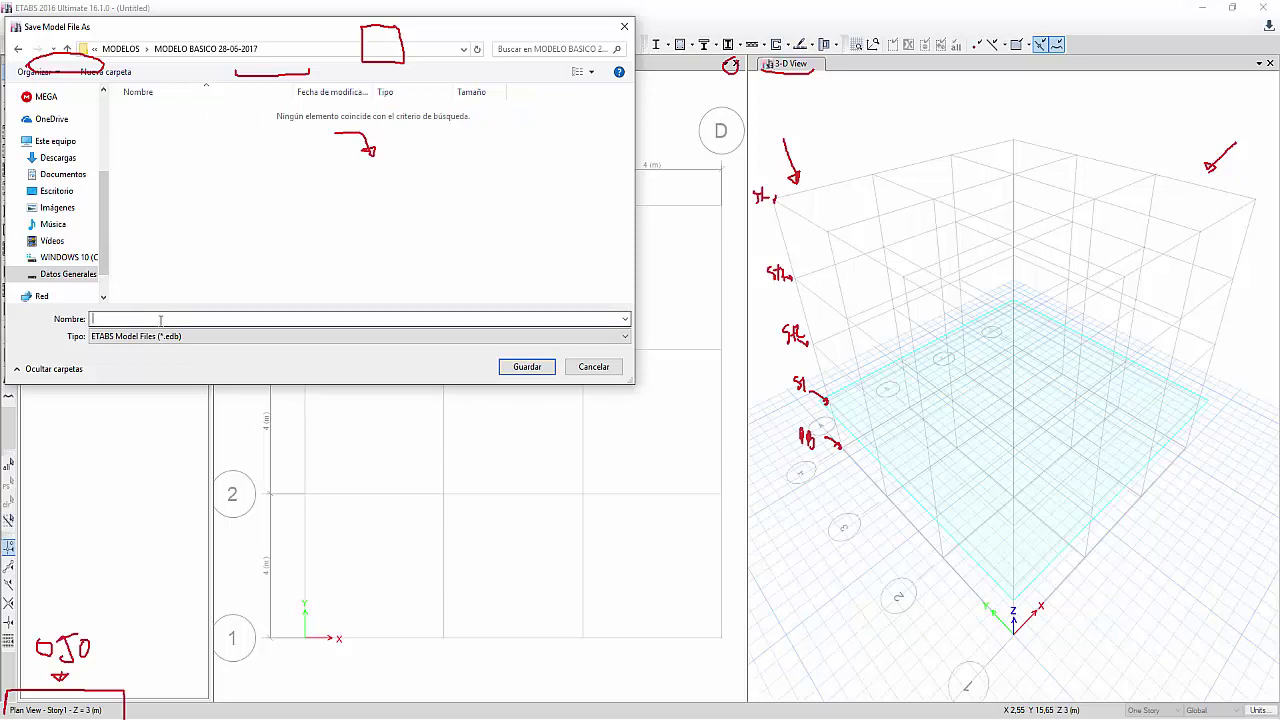
key("ctrl+v")
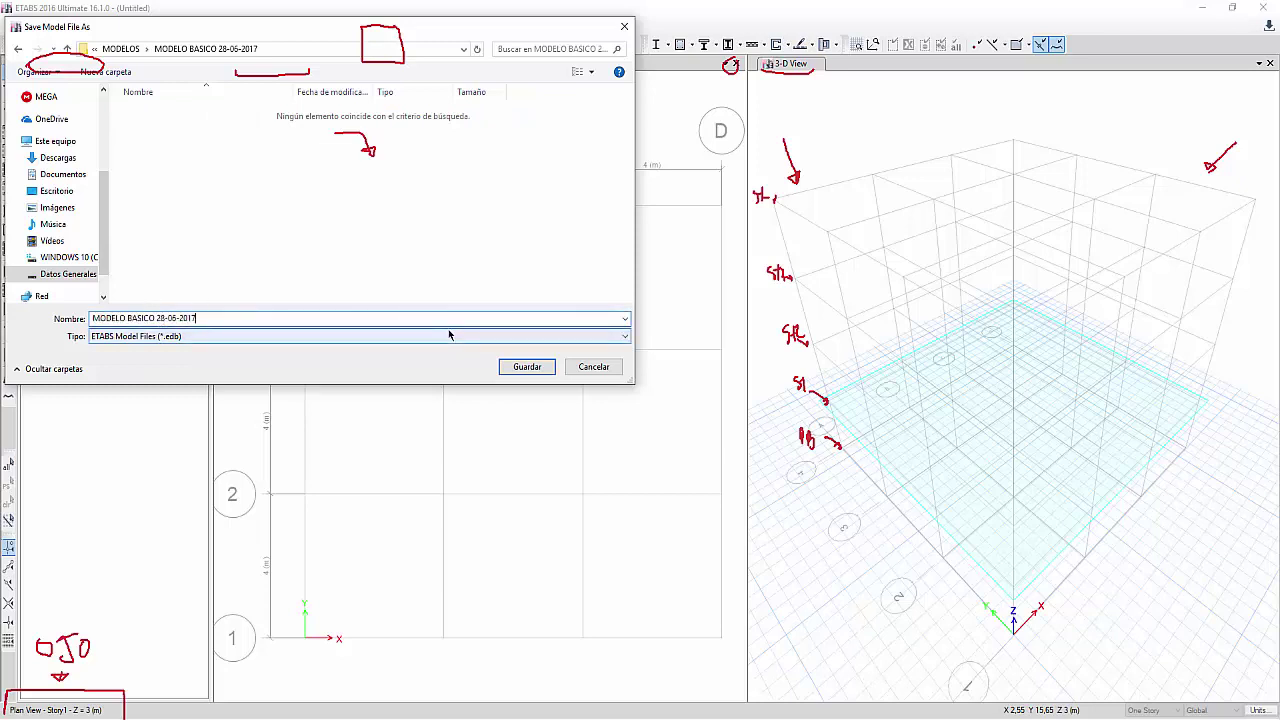
left_click(526, 366)
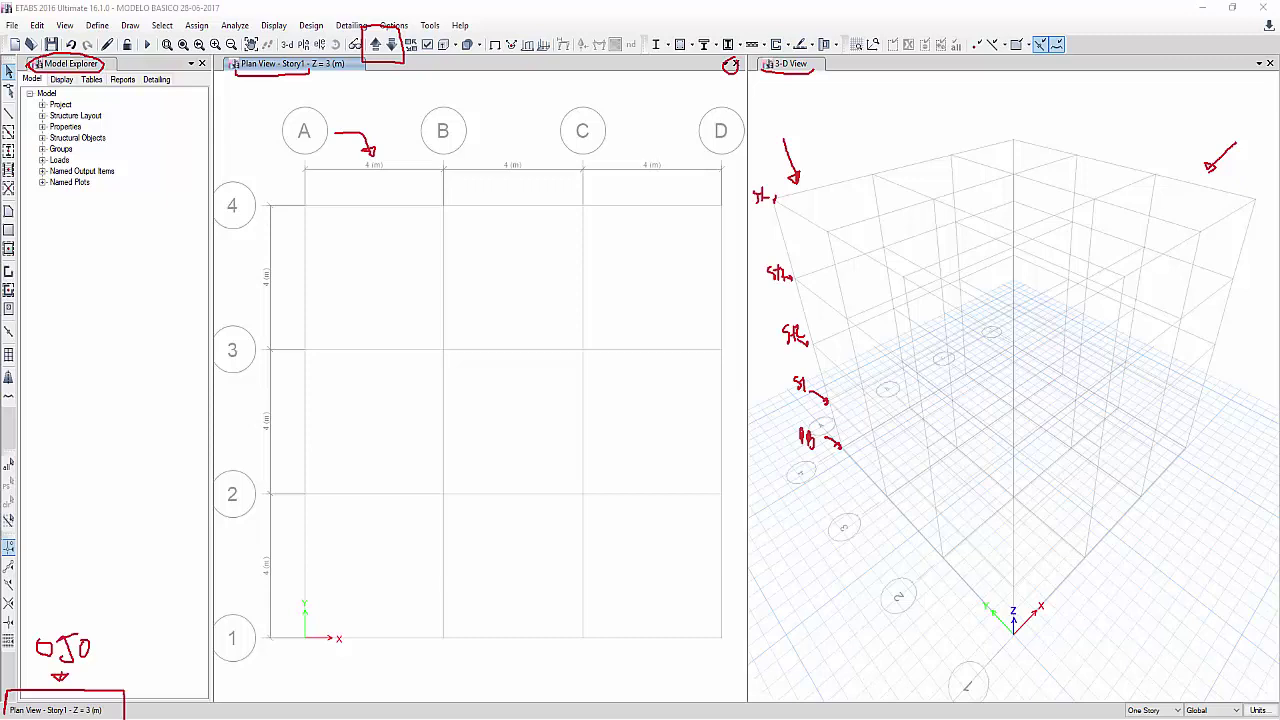
key("Escape")
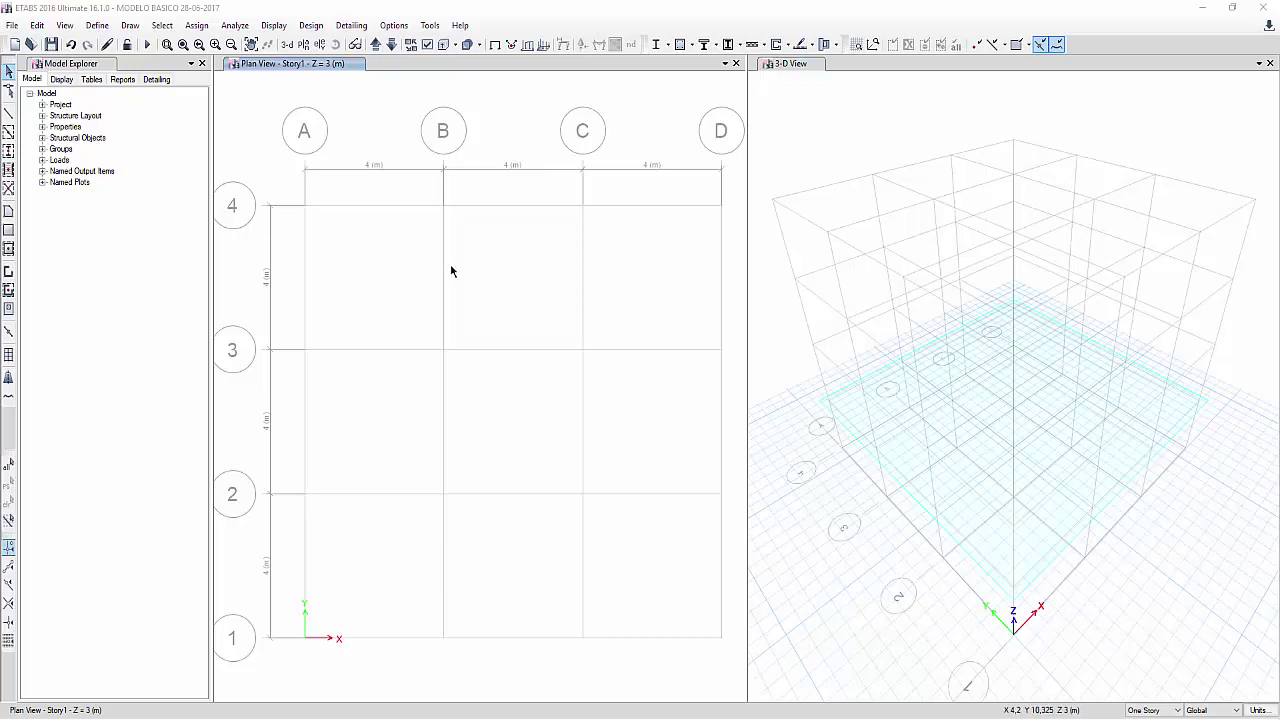
Step: Open the story and grid system data, quick-add one story and set the story names to default
right_click(391, 253)
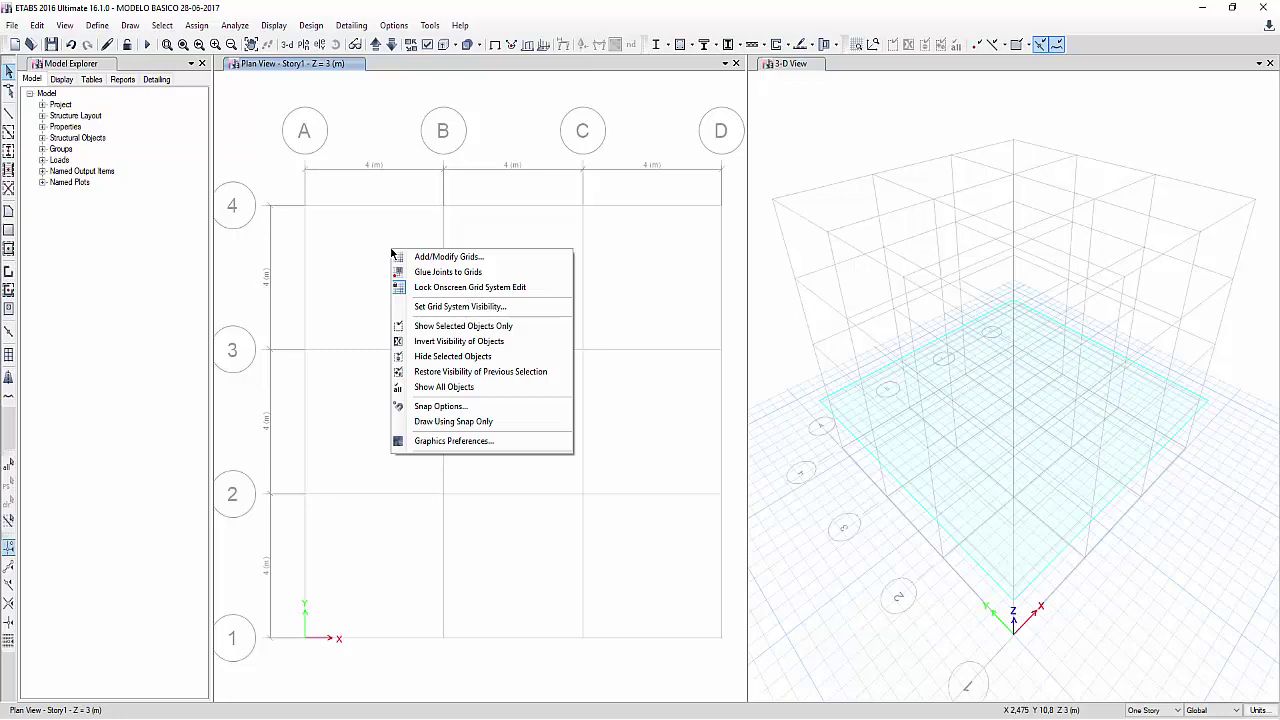
left_click(491, 262)
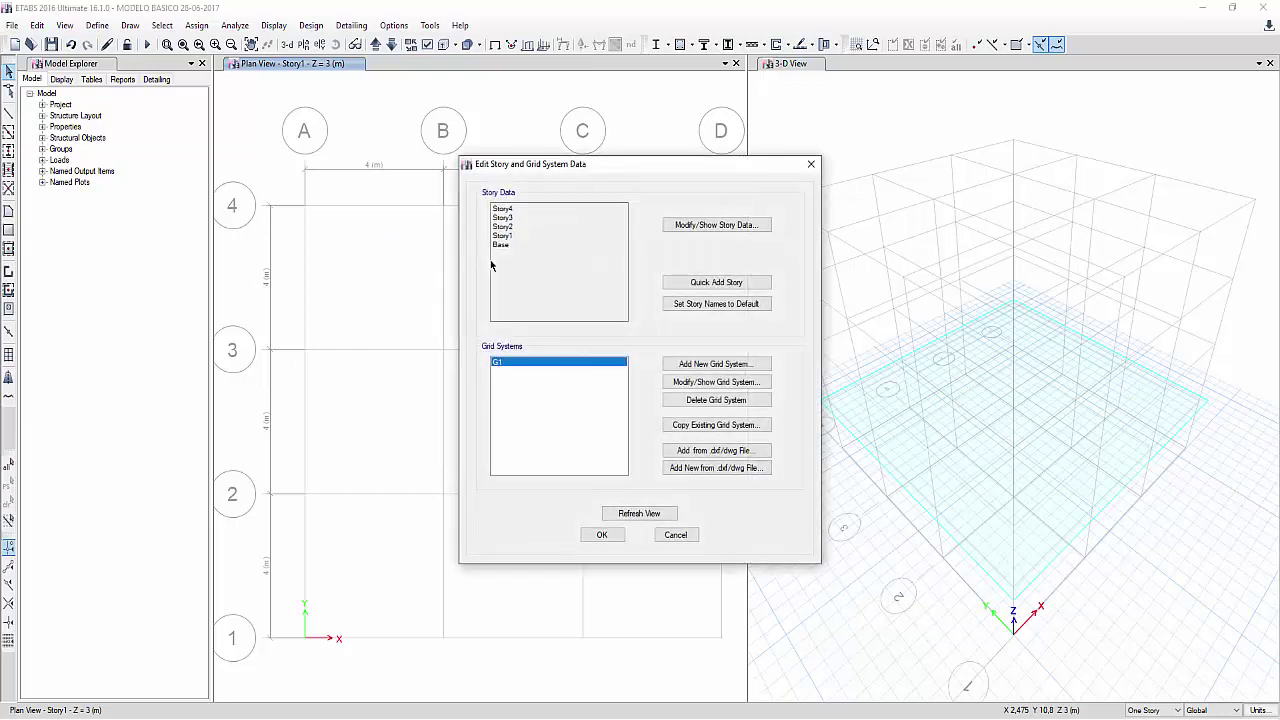
left_click_drag(620, 167, 315, 183)
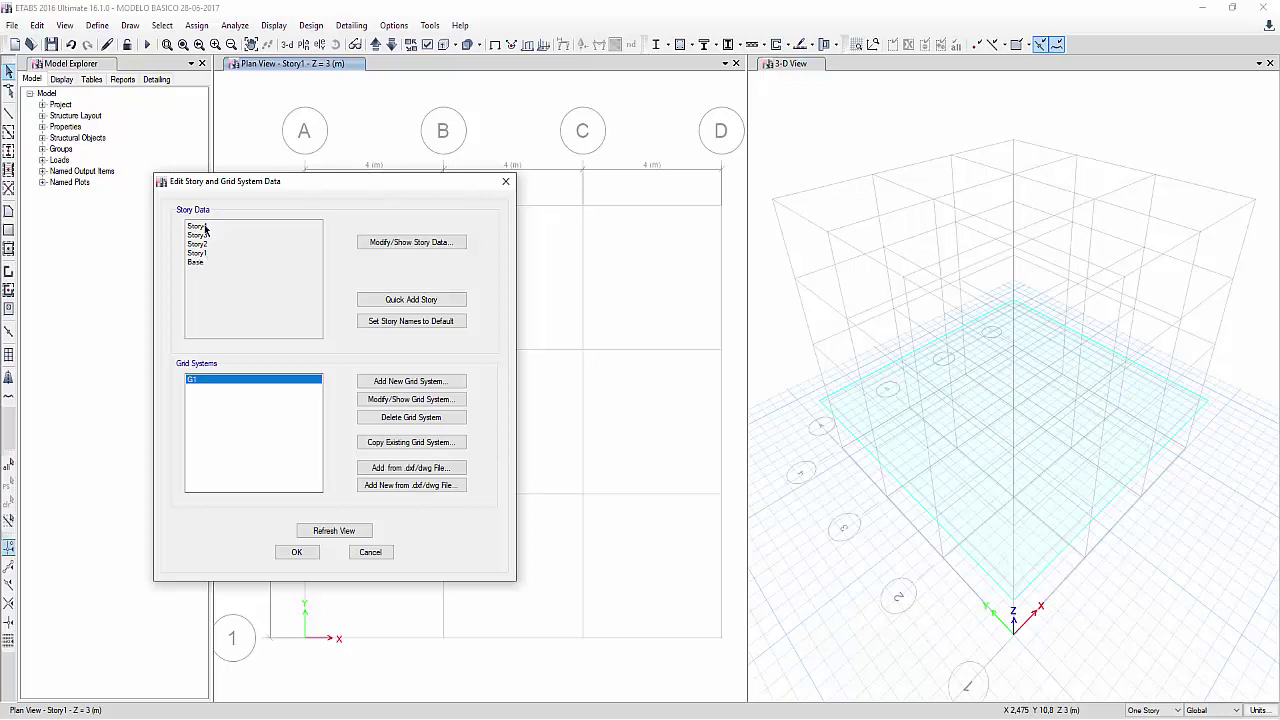
left_click(435, 304)
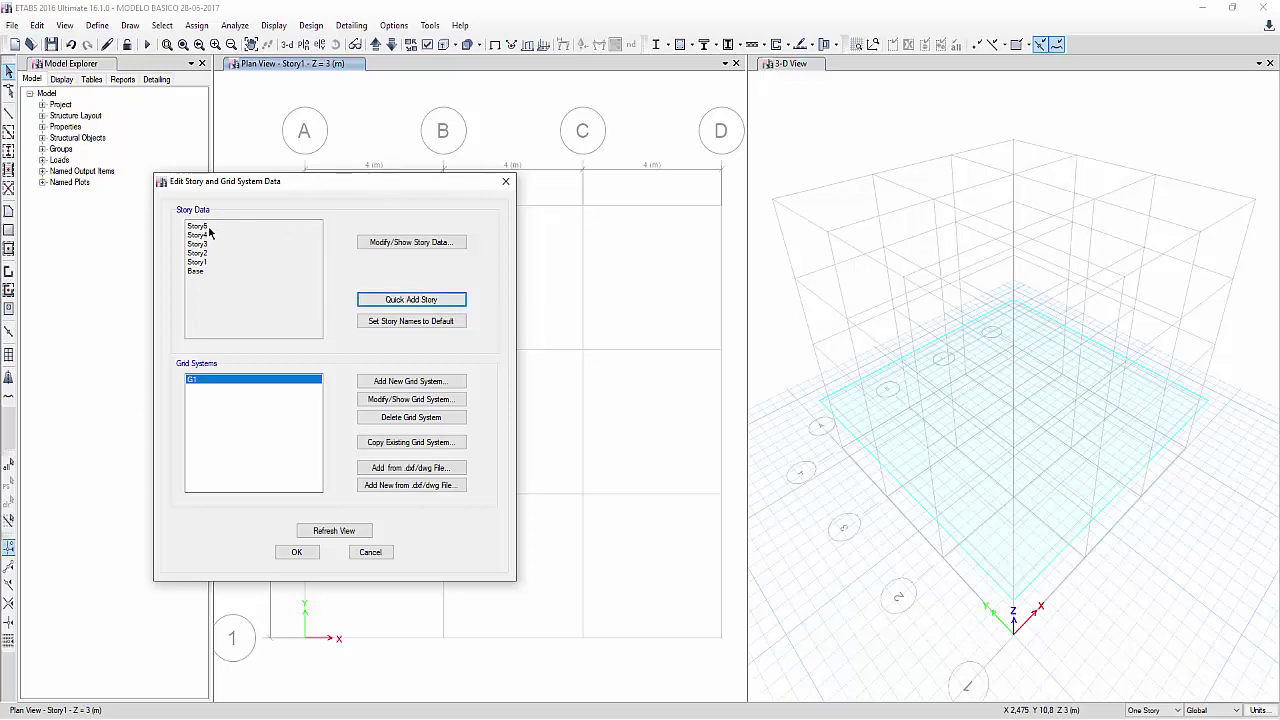
left_click(398, 322)
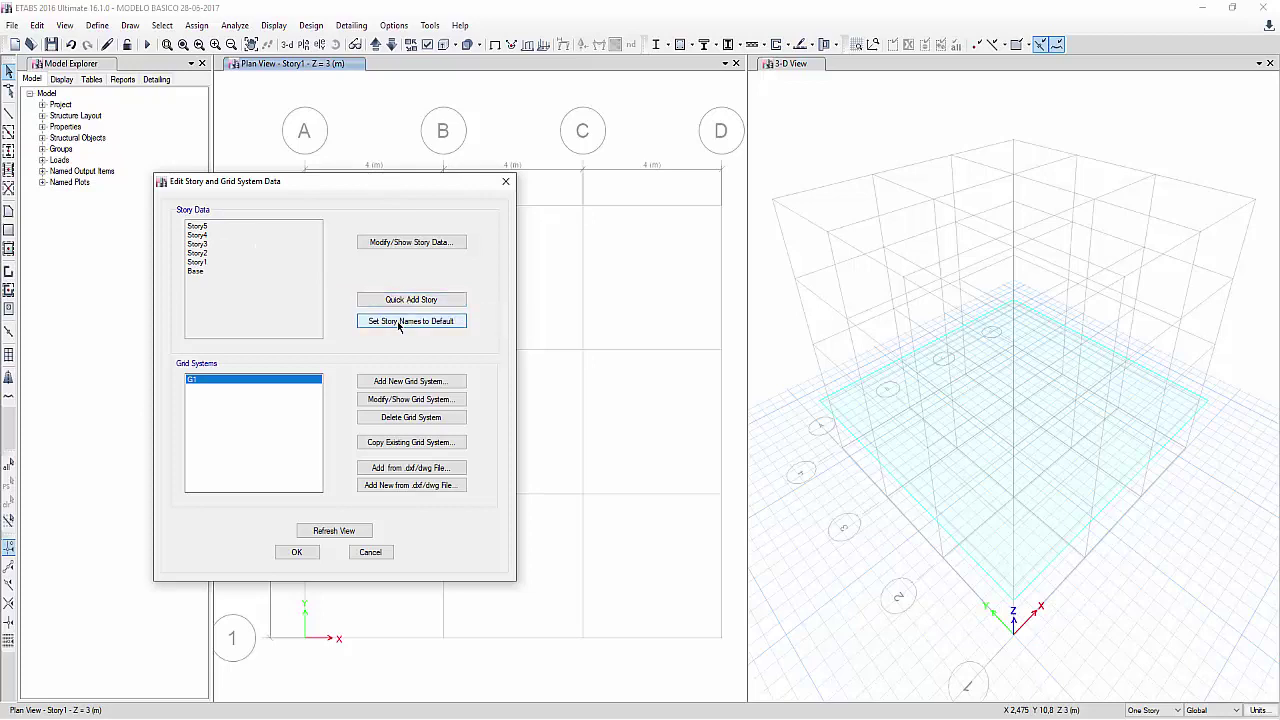
left_click(410, 326)
left_click(422, 317)
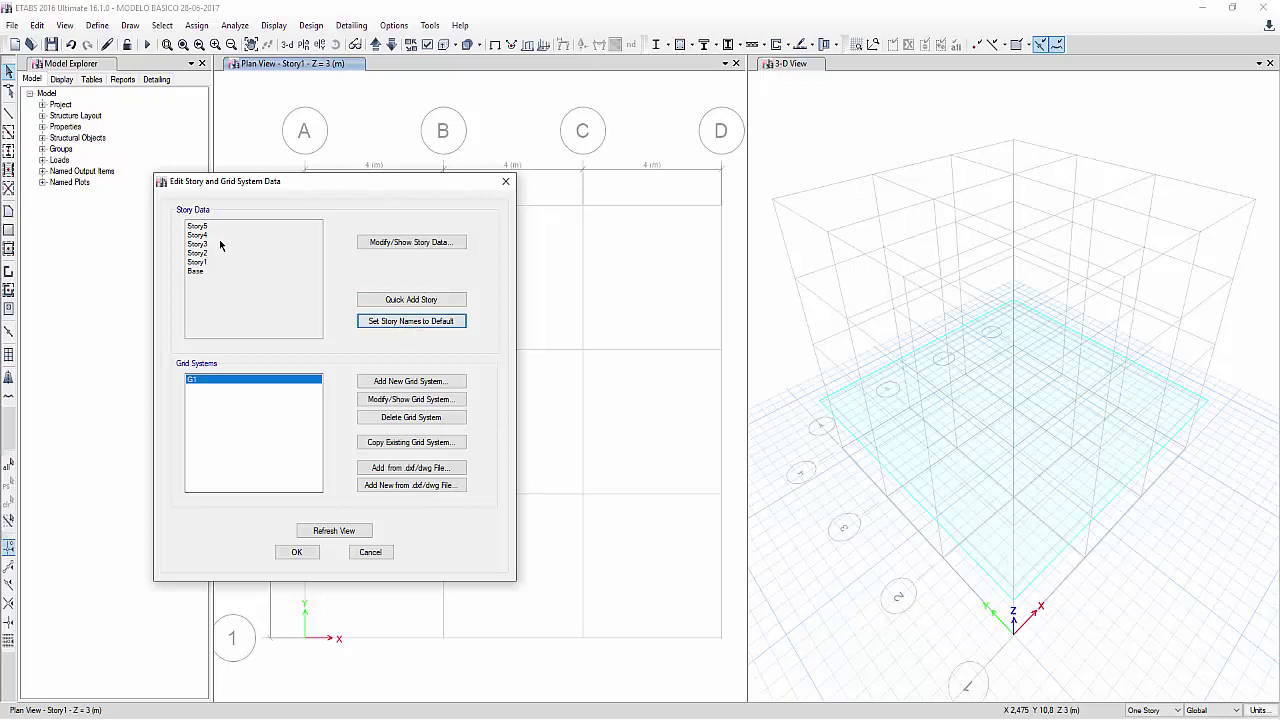
Step: Quick-add three more stories up to Story8 and apply the story changes to the model
left_click(397, 303)
left_click(397, 303)
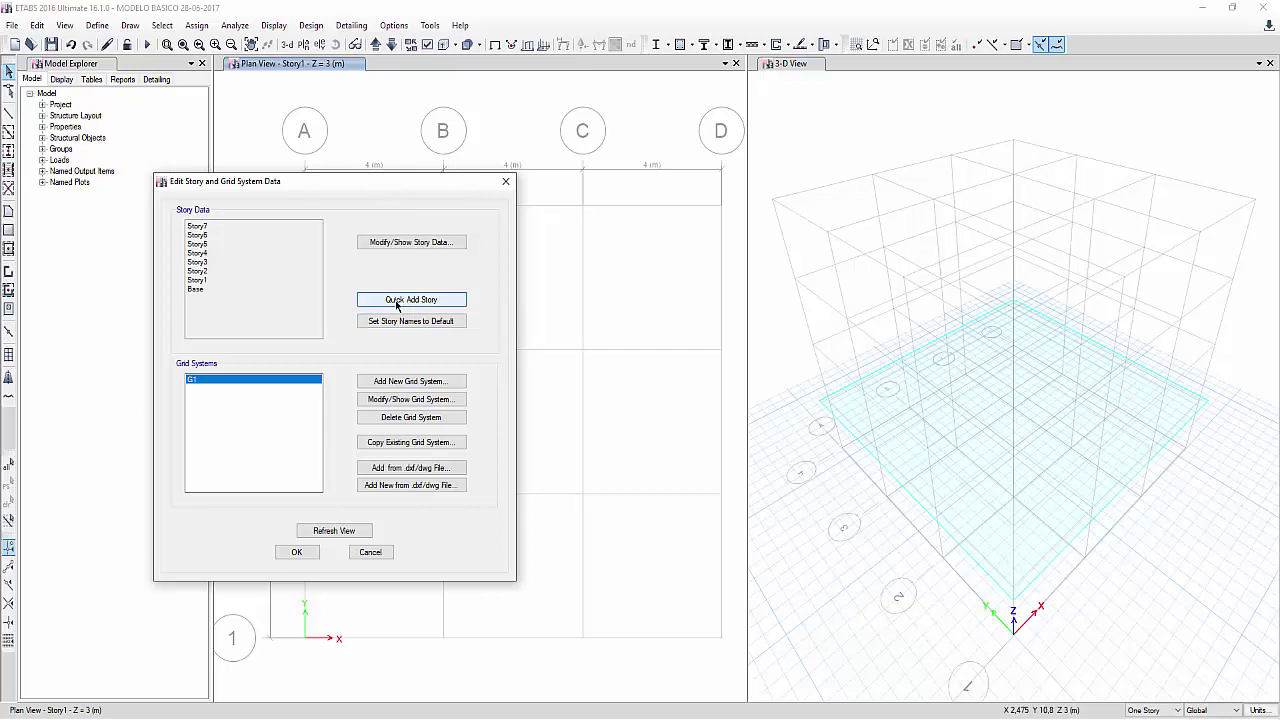
left_click(397, 303)
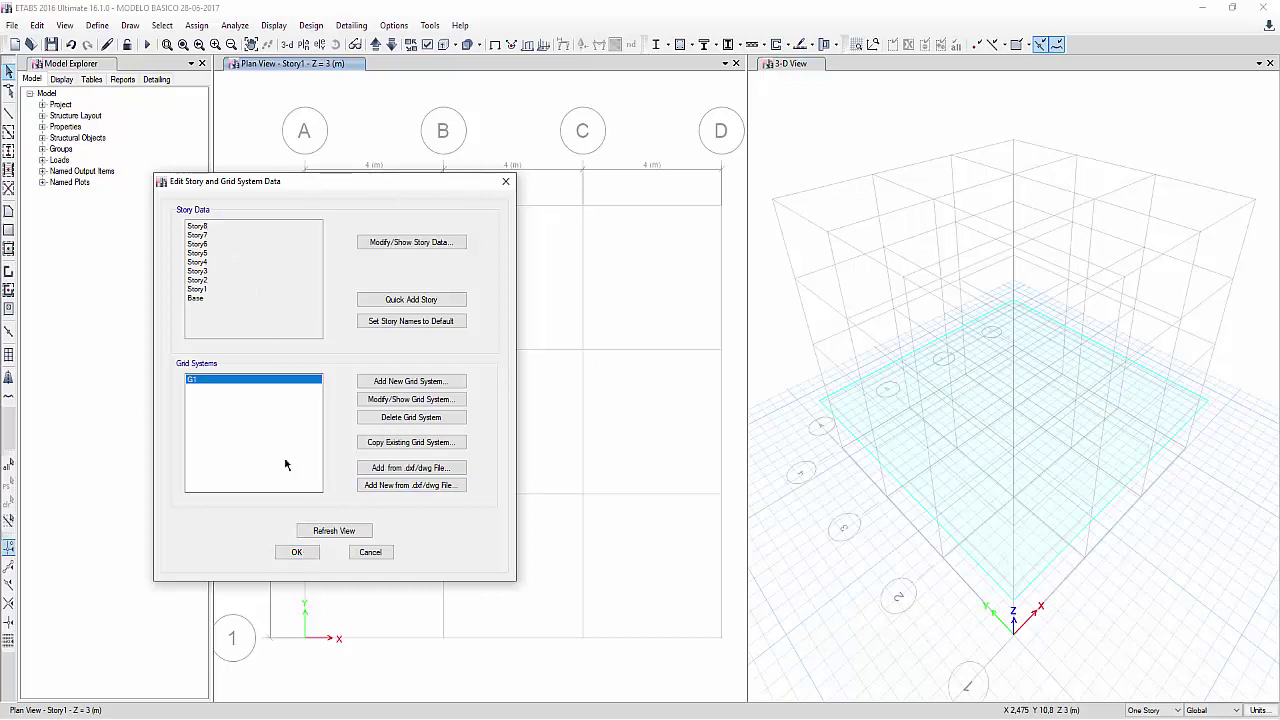
left_click(297, 552)
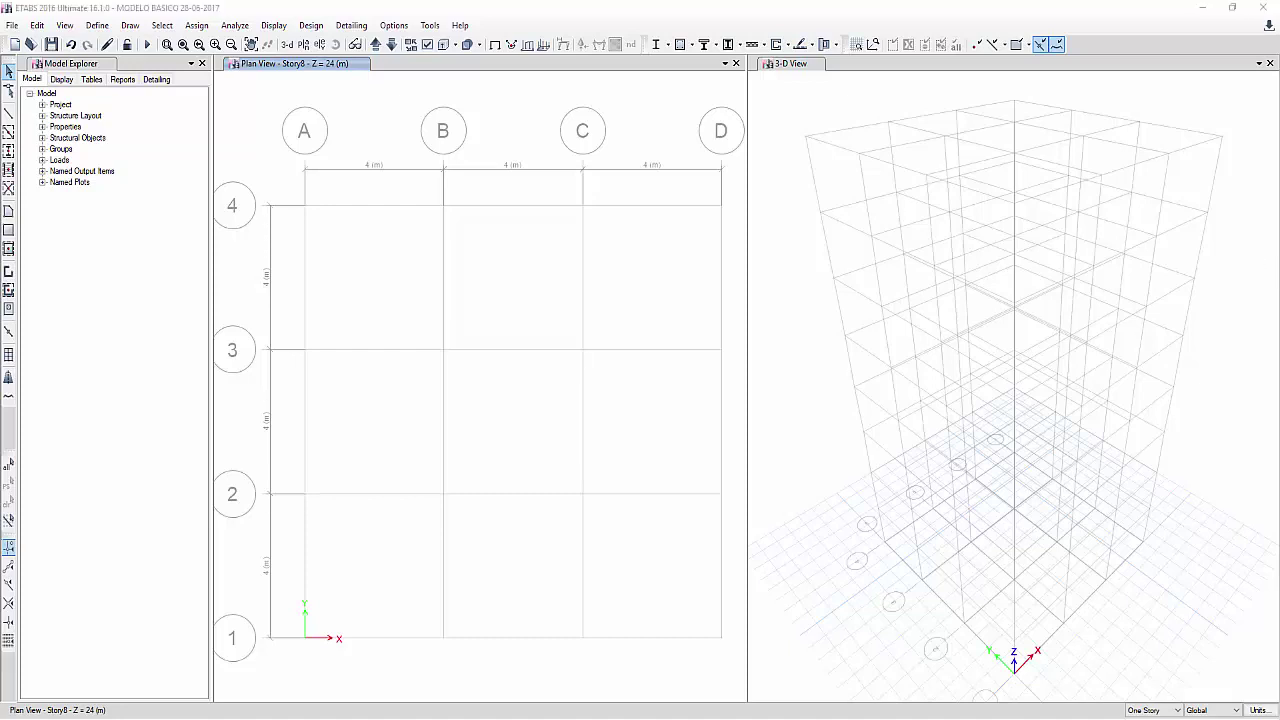
Step: Box the story up and down arrows and the 3-D, plan and elevation view commands in red
mouse_move(369, 49)
left_mouse_down()
mouse_move(398, 56)
mouse_move(398, 34)
mouse_move(377, 31)
left_mouse_up()
mouse_move(276, 35)
left_mouse_down()
mouse_move(284, 55)
mouse_move(334, 48)
mouse_move(333, 33)
mouse_move(293, 33)
left_mouse_up()
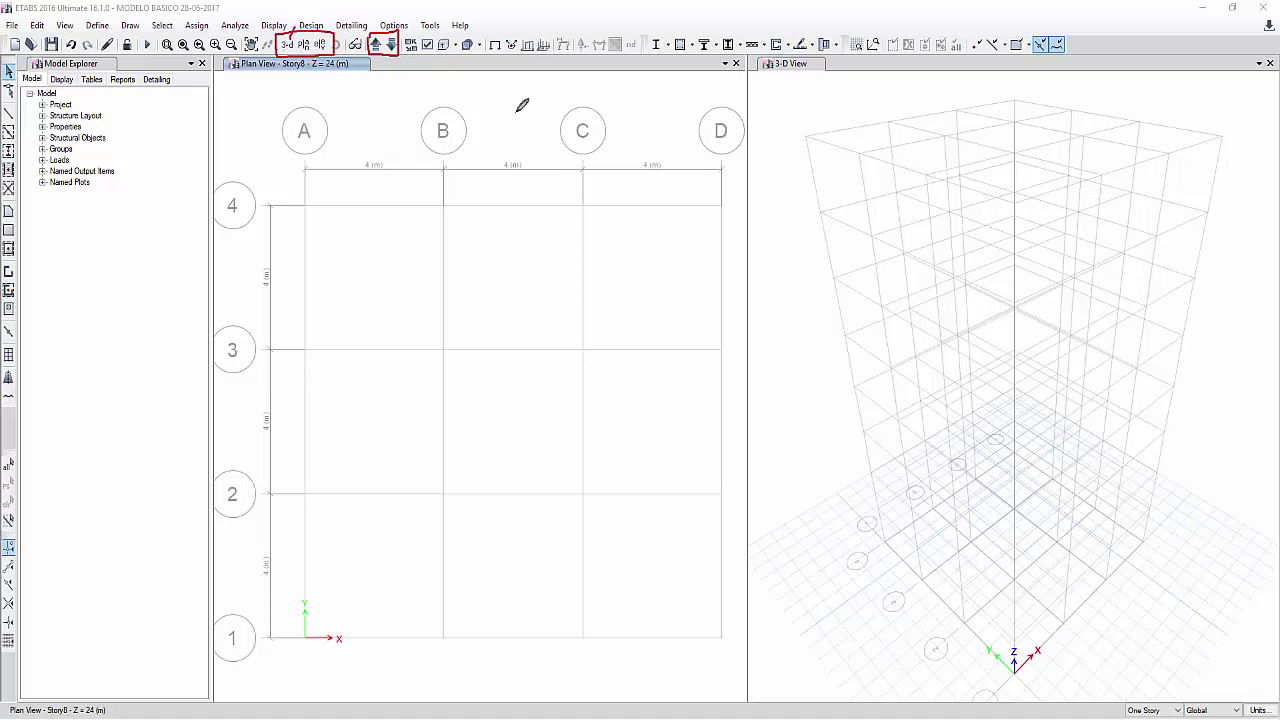
right_click(304, 122)
left_click(328, 160)
Step: Switch the plan window to a 3-D view and back to the default plan view of Story8
left_click(287, 46)
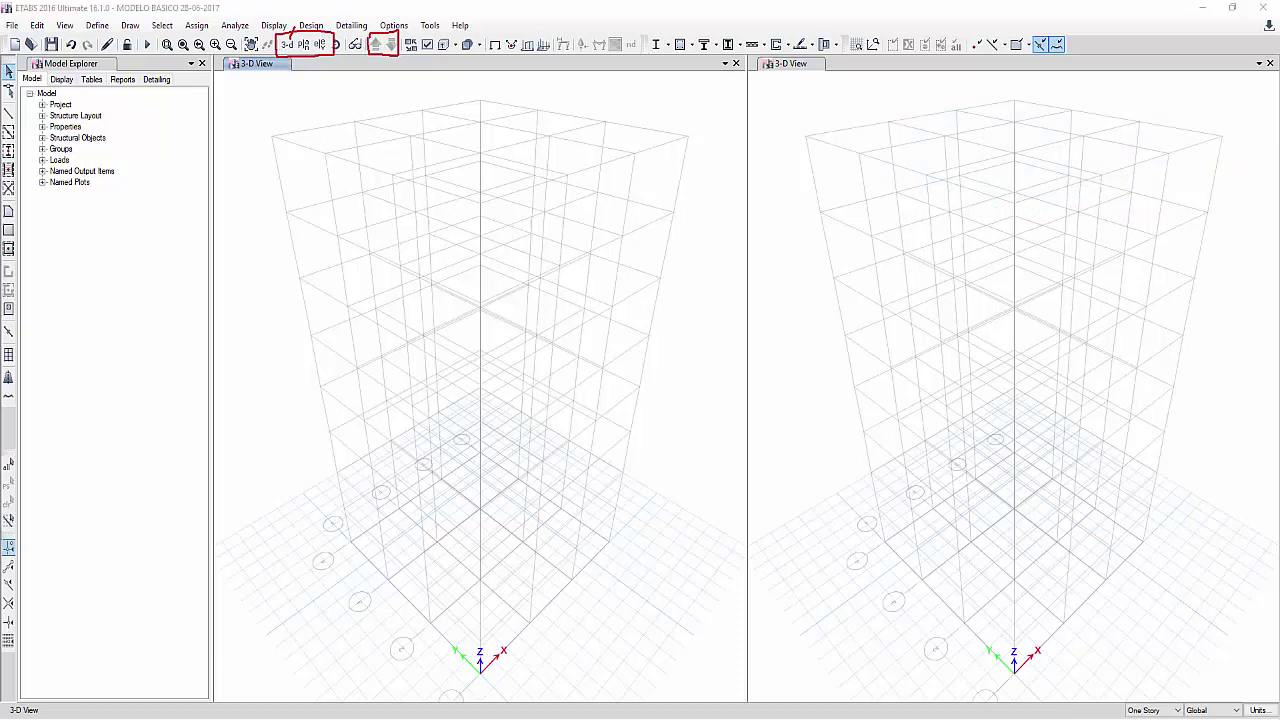
left_click(304, 45)
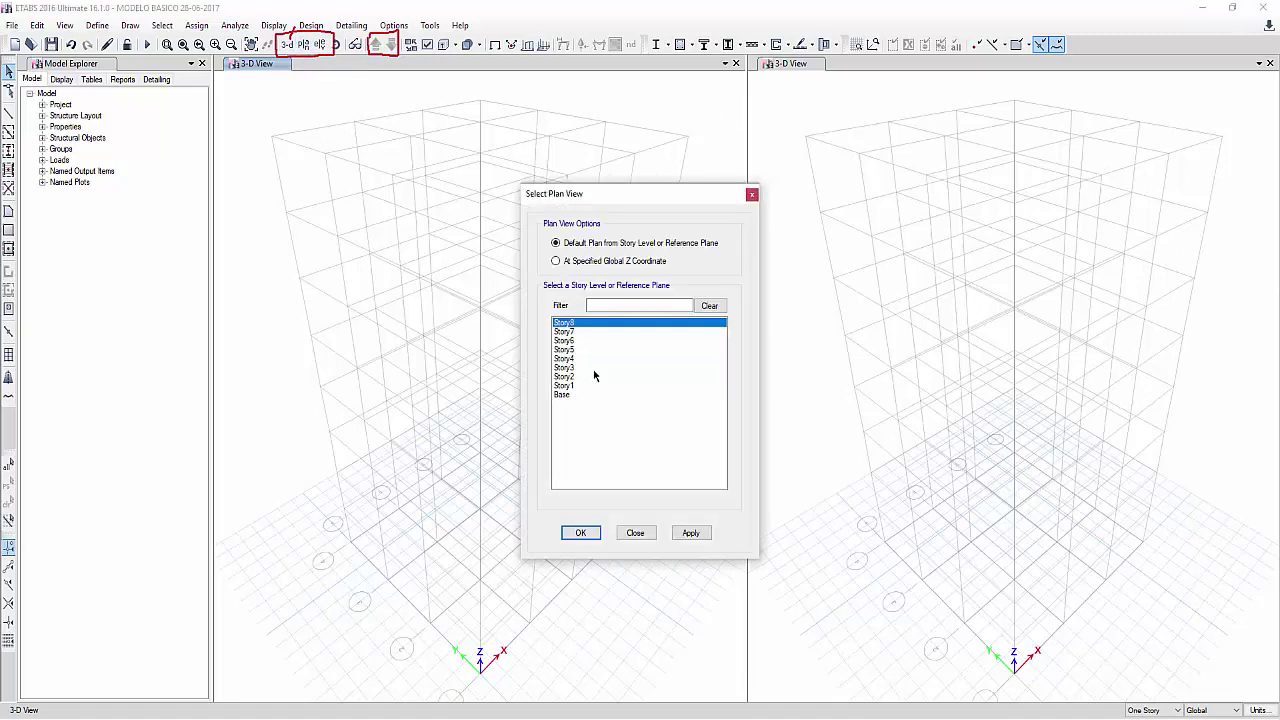
left_click(580, 532)
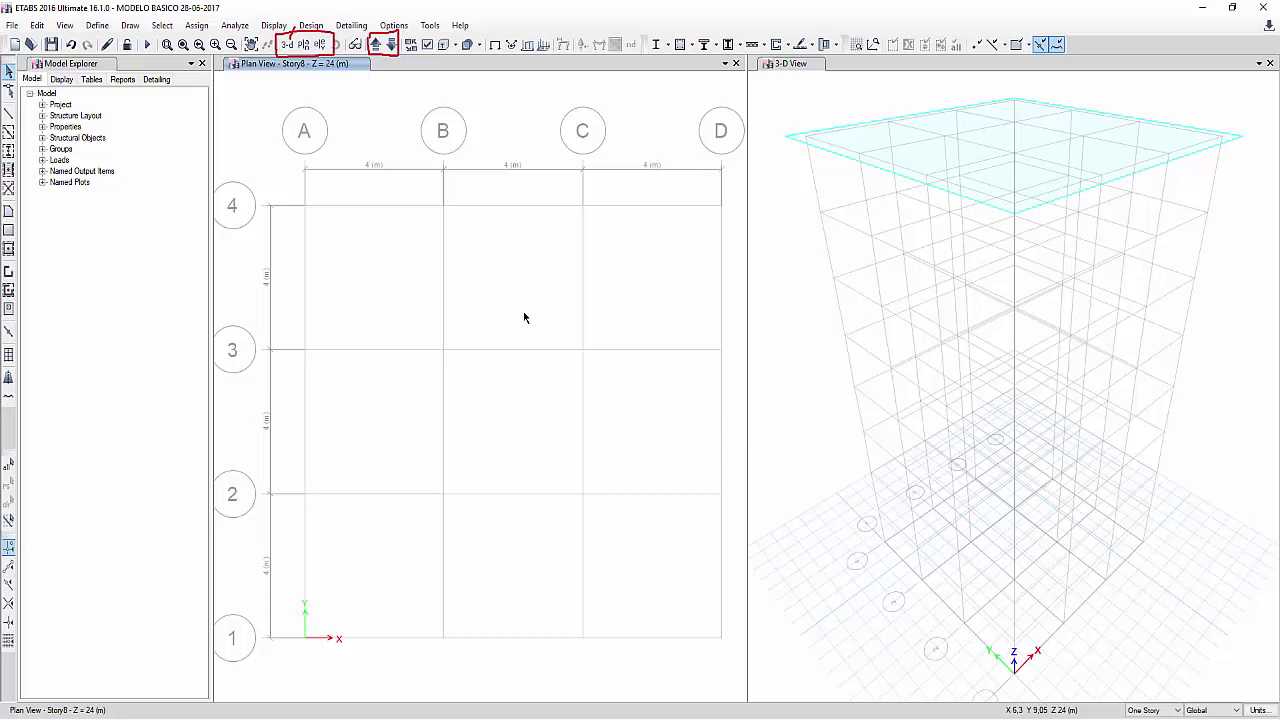
Step: Replace the plan view with the elevation view along grid line A
left_click(319, 47)
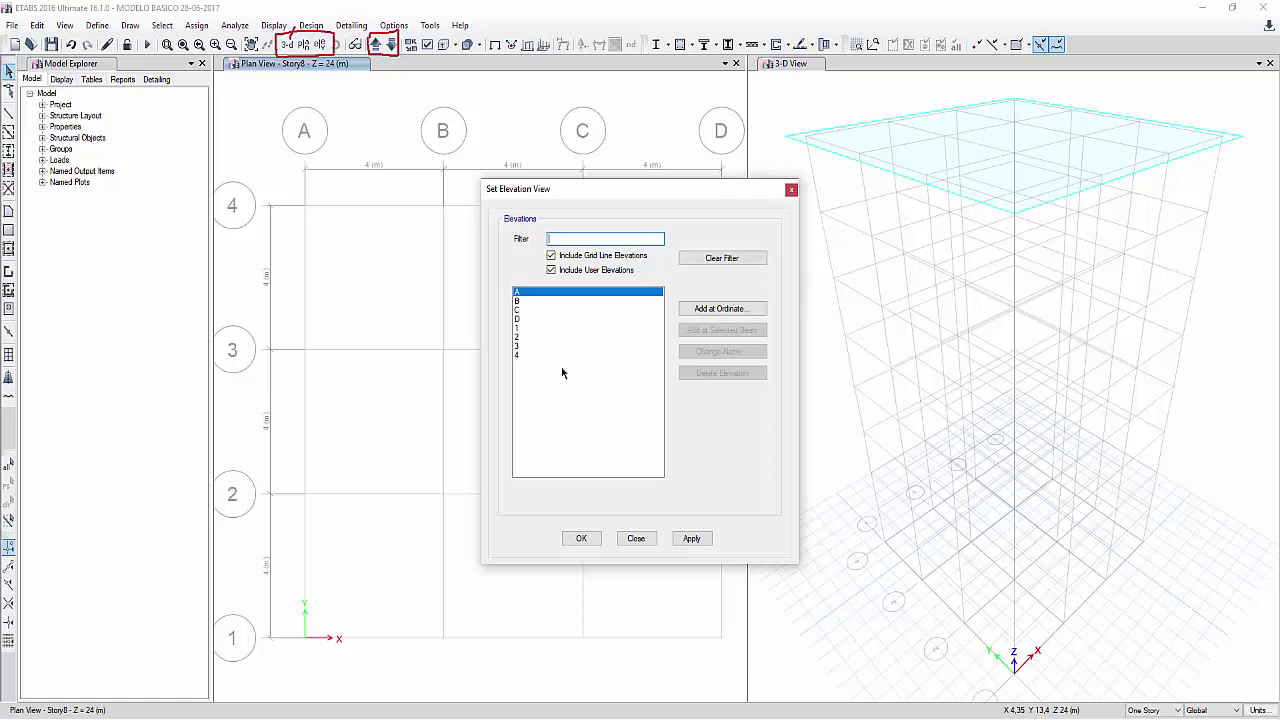
left_click(690, 539)
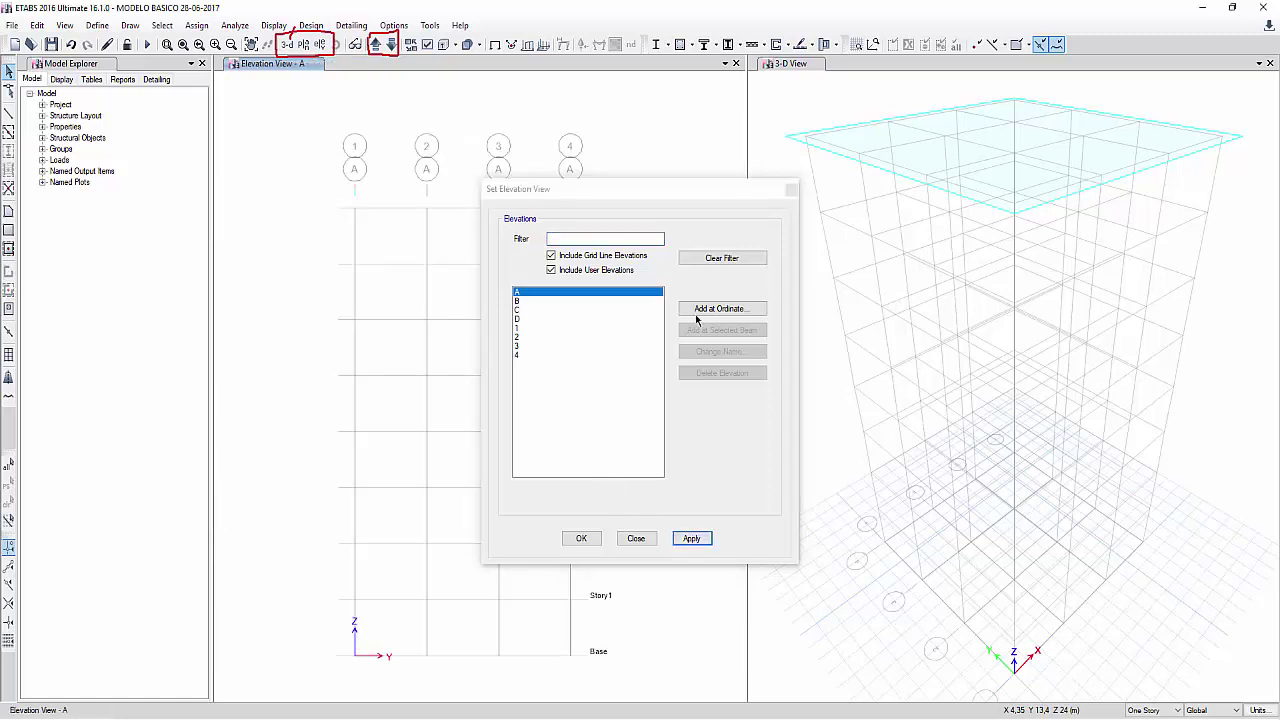
left_click(581, 539)
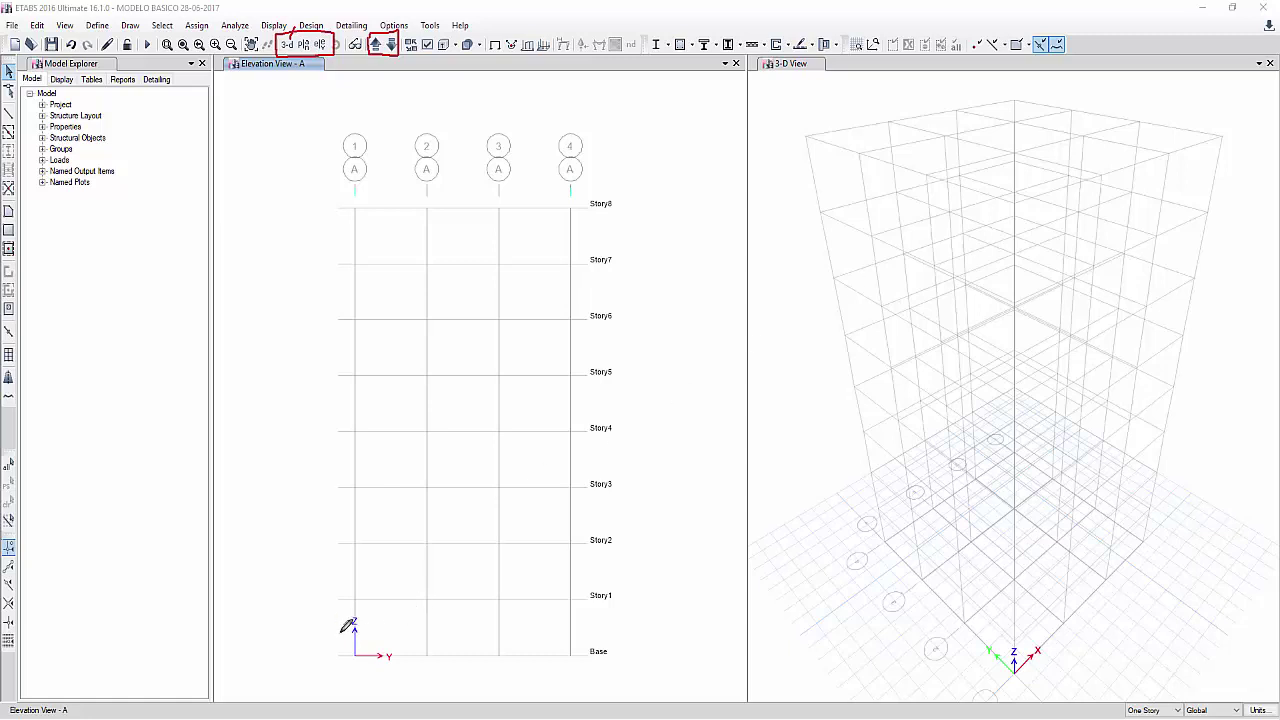
Step: Label the levels of elevation A in red from the base upward, numbering the stories N1 to N7
left_click_drag(329, 620, 332, 640)
mouse_move(316, 579)
left_mouse_down()
mouse_move(330, 562)
mouse_move(322, 510)
mouse_move(334, 524)
left_mouse_up()
mouse_move(310, 465)
left_mouse_down()
mouse_move(320, 443)
mouse_move(326, 466)
left_mouse_up()
mouse_move(307, 420)
left_mouse_down()
mouse_move(330, 402)
mouse_move(331, 418)
left_mouse_up()
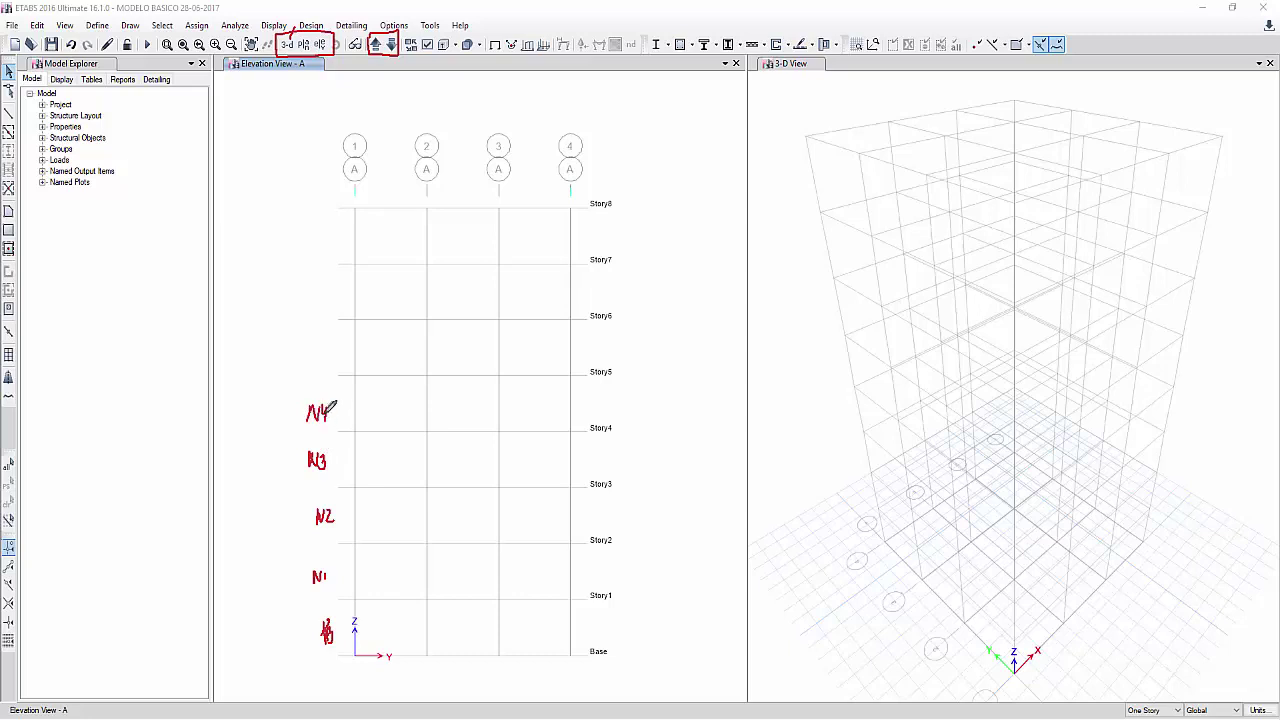
left_click_drag(306, 362, 324, 356)
mouse_move(302, 304)
left_mouse_down()
mouse_move(308, 281)
mouse_move(320, 300)
left_mouse_up()
mouse_move(306, 246)
left_mouse_down()
mouse_move(310, 224)
mouse_move(322, 250)
left_mouse_up()
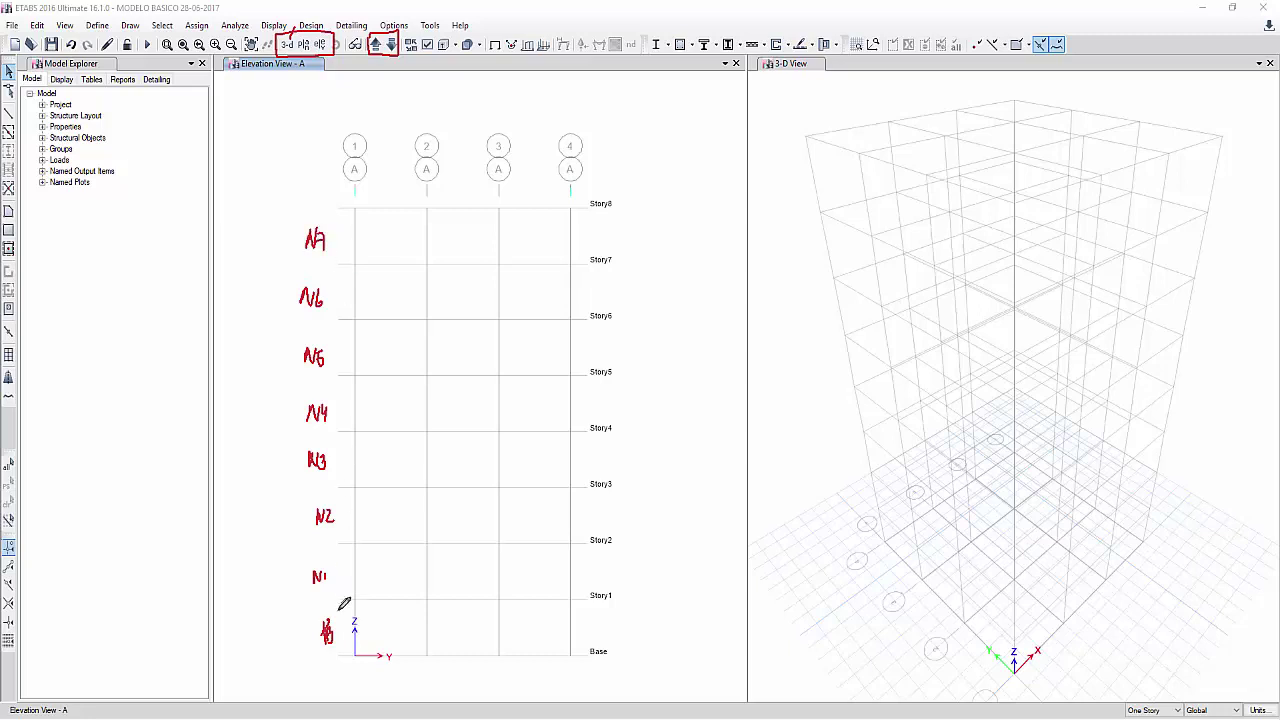
right_click(397, 394)
left_click(440, 417)
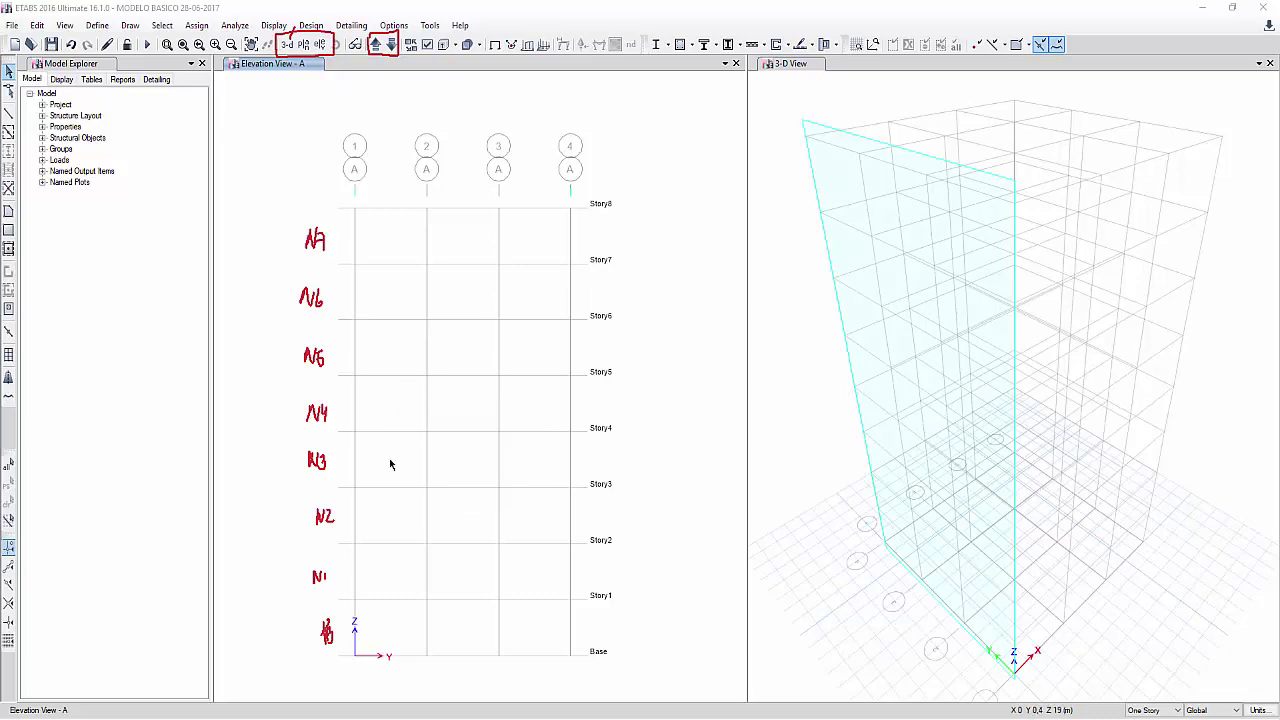
Step: Switch to the Clase Especializacion.jpg picture in a smaller floating window, enlarged on its 3 m story elevation sketch
key("alt+Tab")
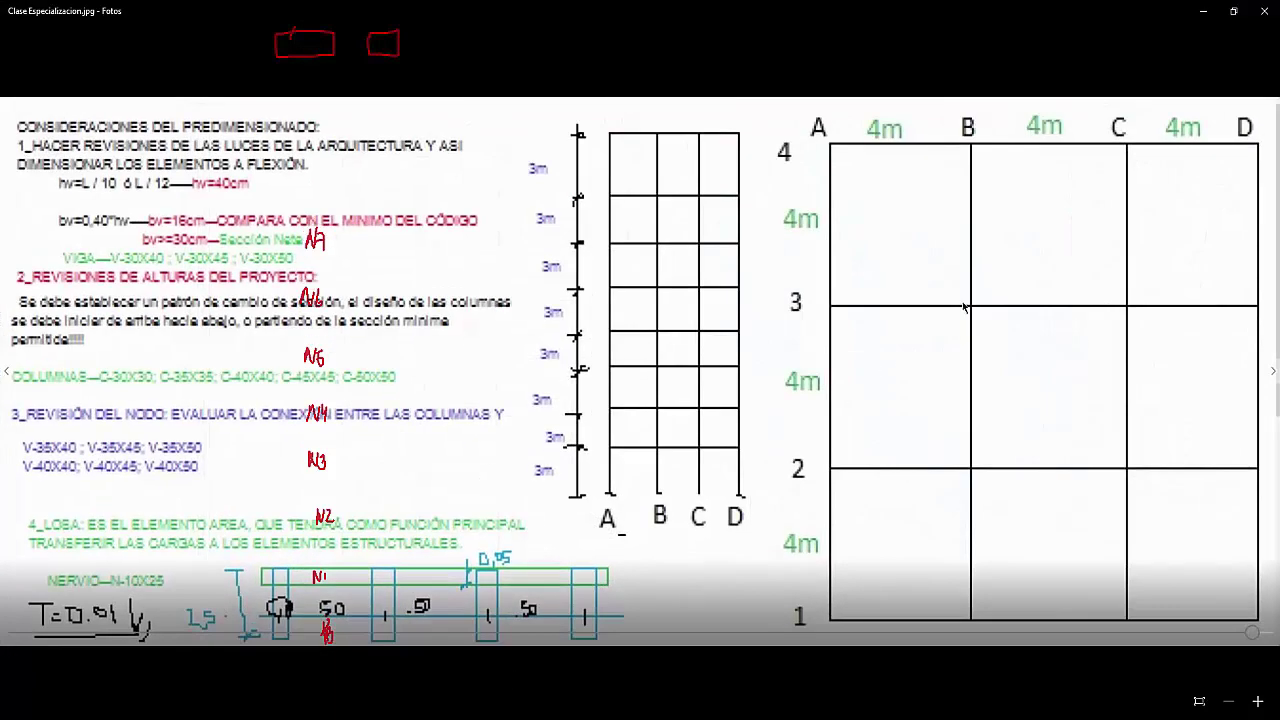
left_click(1233, 11)
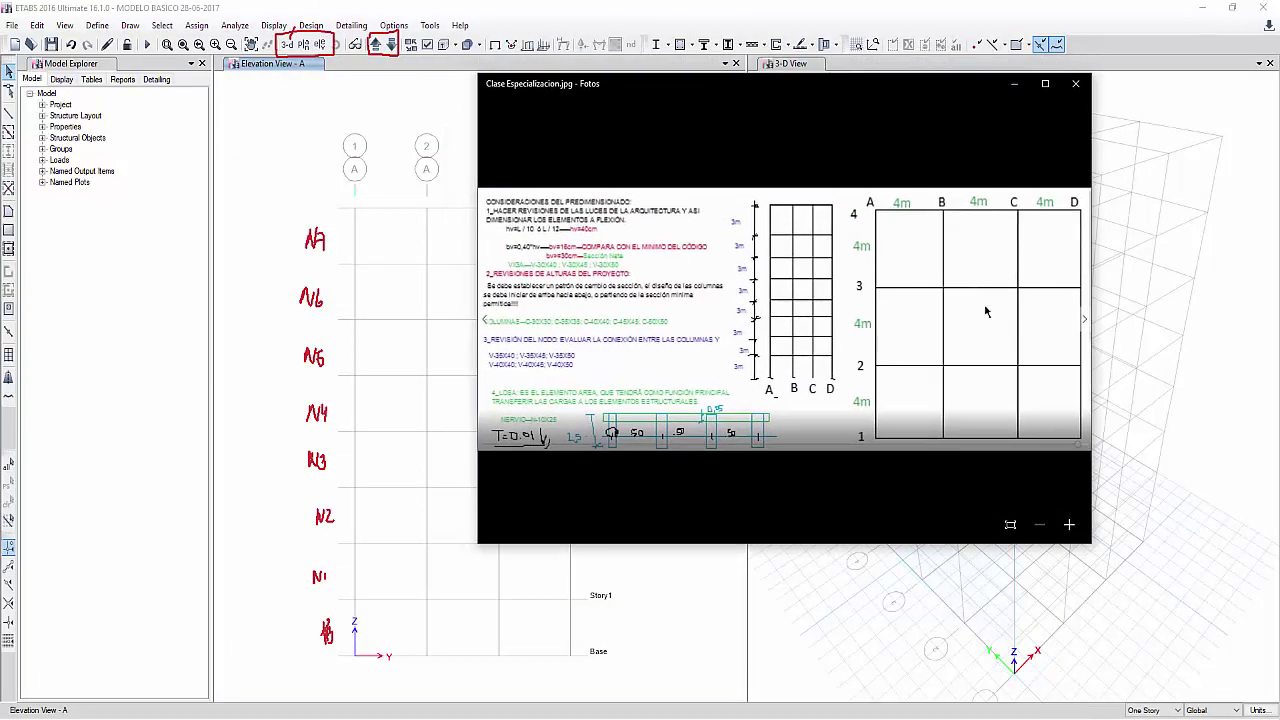
left_click(1069, 525)
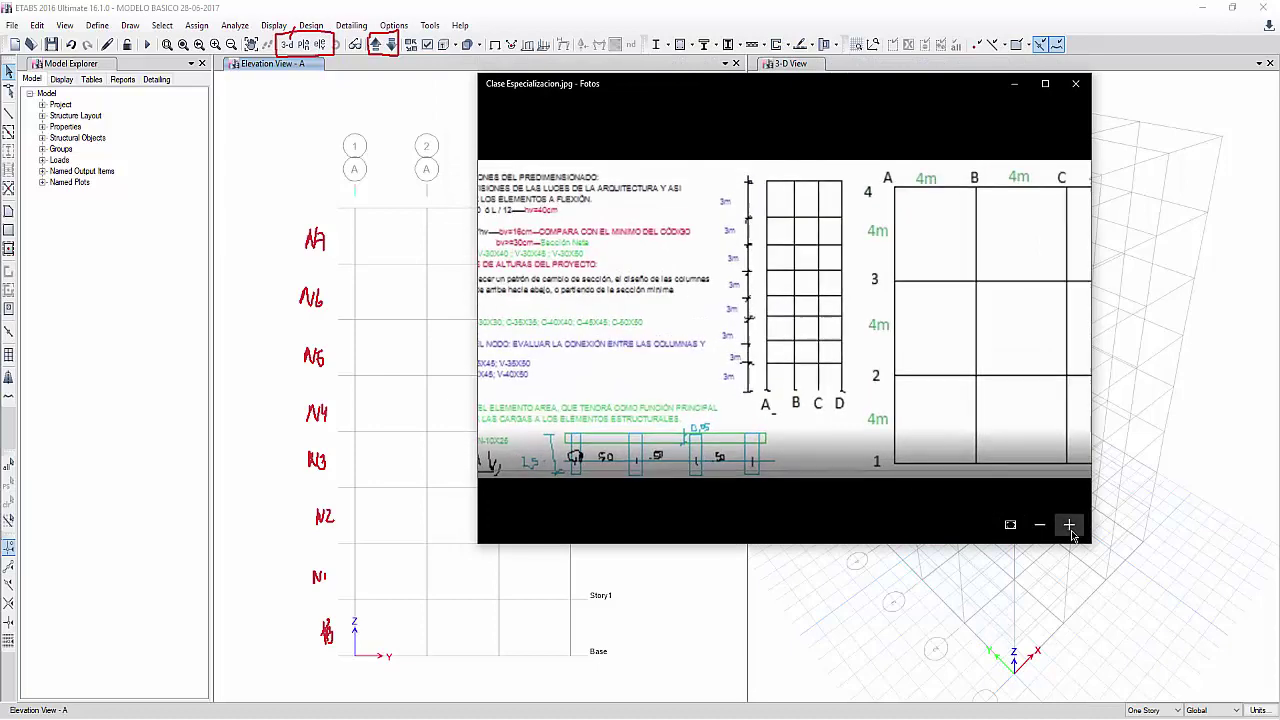
left_click(1069, 525)
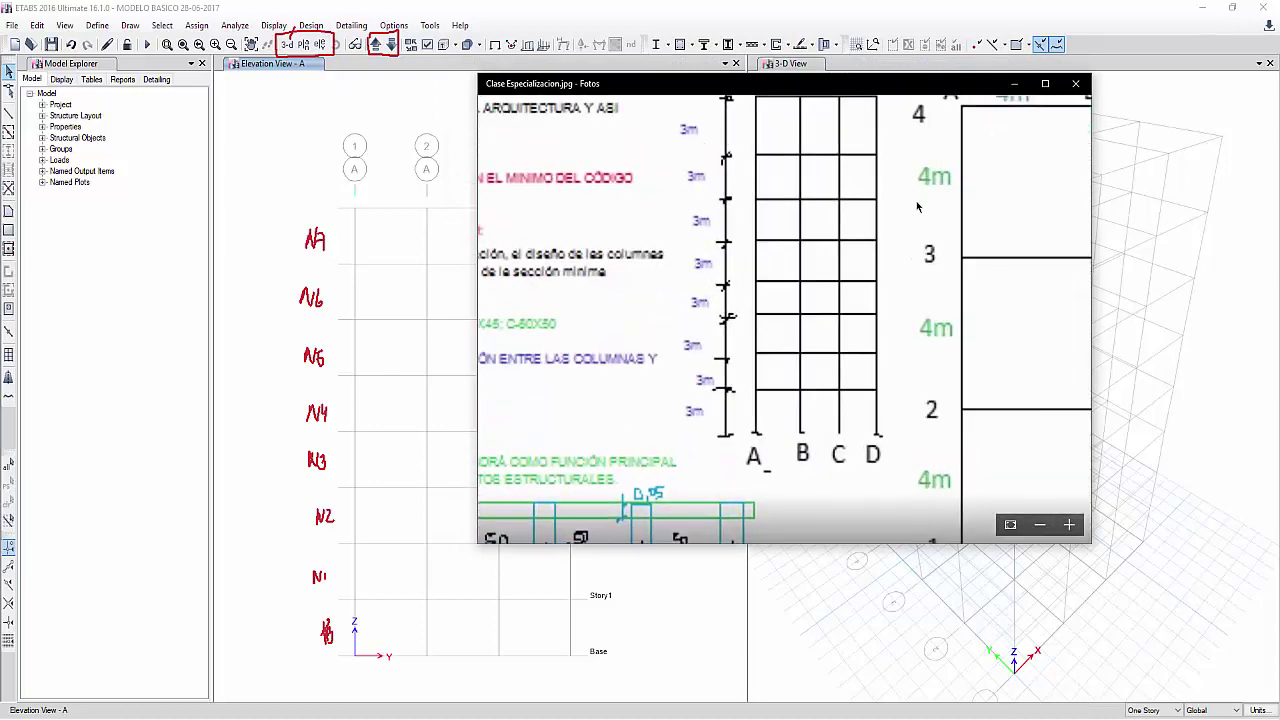
scroll(908, 257, "up", 1)
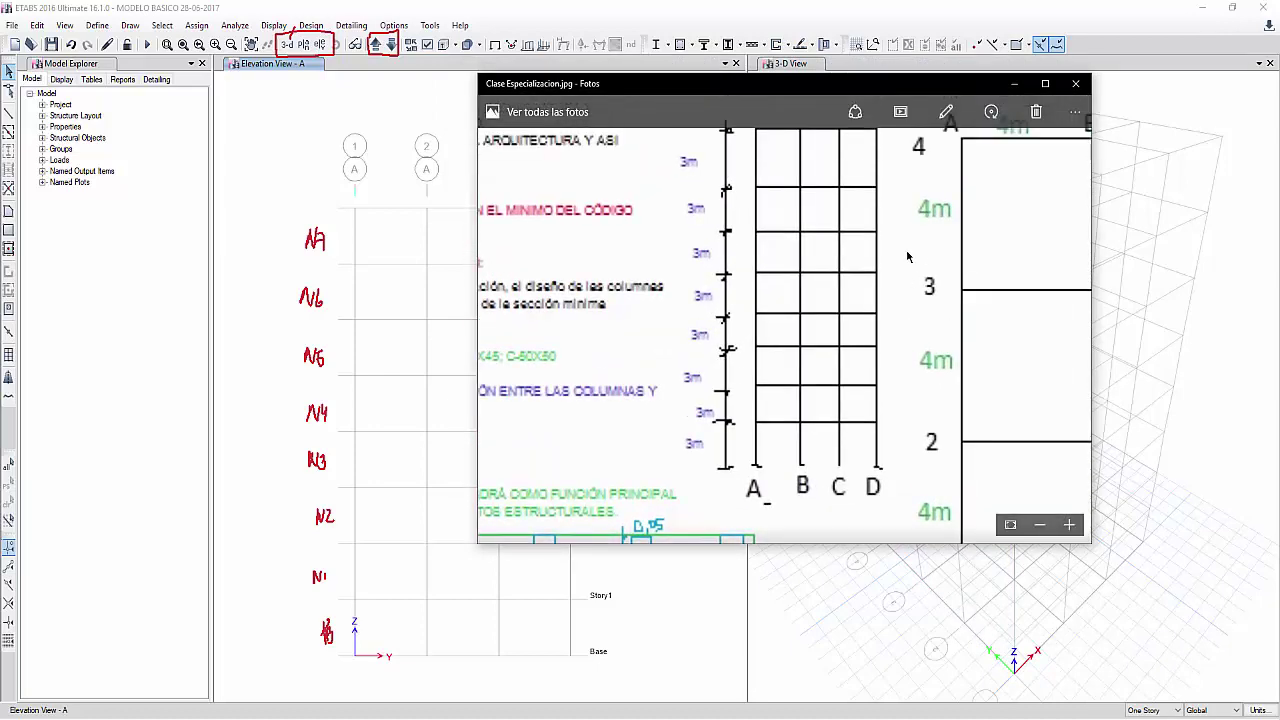
left_click_drag(797, 83, 772, 183)
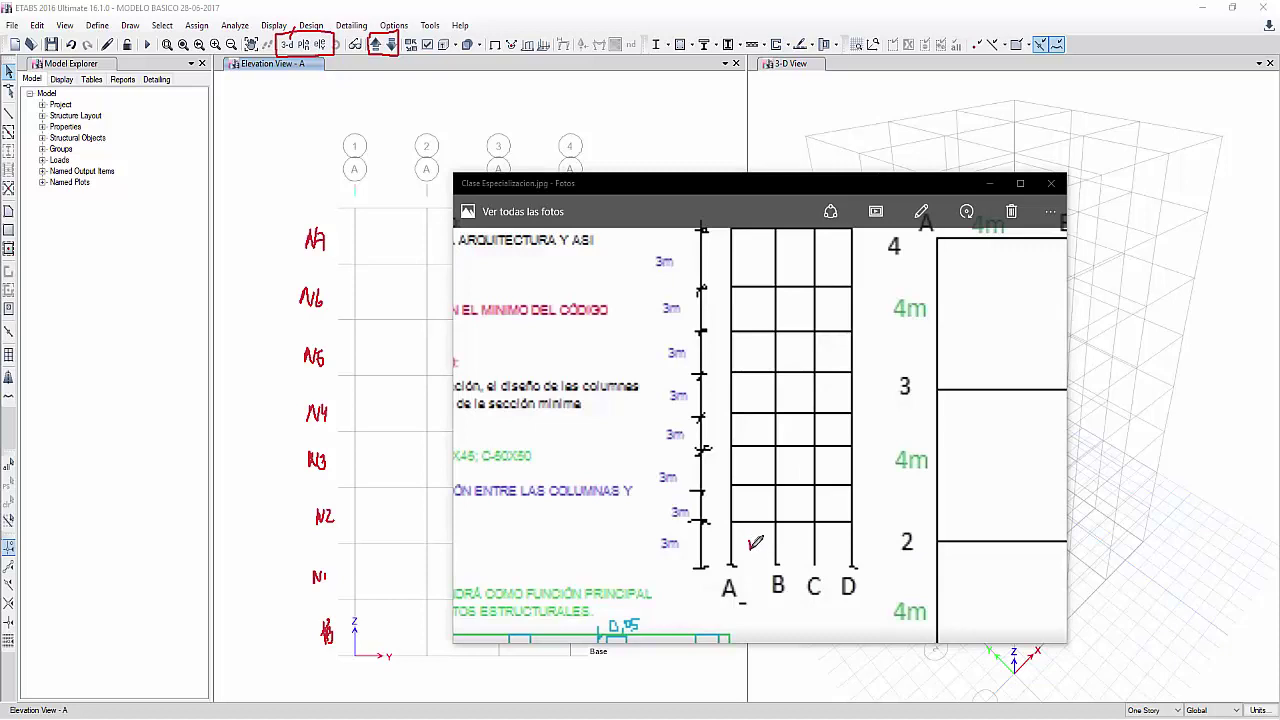
Step: Label the levels of the picture's elevation sketch in red from the base upward, numbering the stories N1 to N7
mouse_move(750, 545)
left_mouse_down()
mouse_move(748, 470)
mouse_move(766, 468)
mouse_move(748, 428)
mouse_move(756, 436)
mouse_move(748, 394)
mouse_move(766, 400)
mouse_move(747, 352)
mouse_move(758, 362)
mouse_move(750, 306)
mouse_move(758, 322)
left_mouse_up()
mouse_move(750, 272)
left_mouse_down()
mouse_move(770, 252)
mouse_move(764, 272)
left_mouse_up()
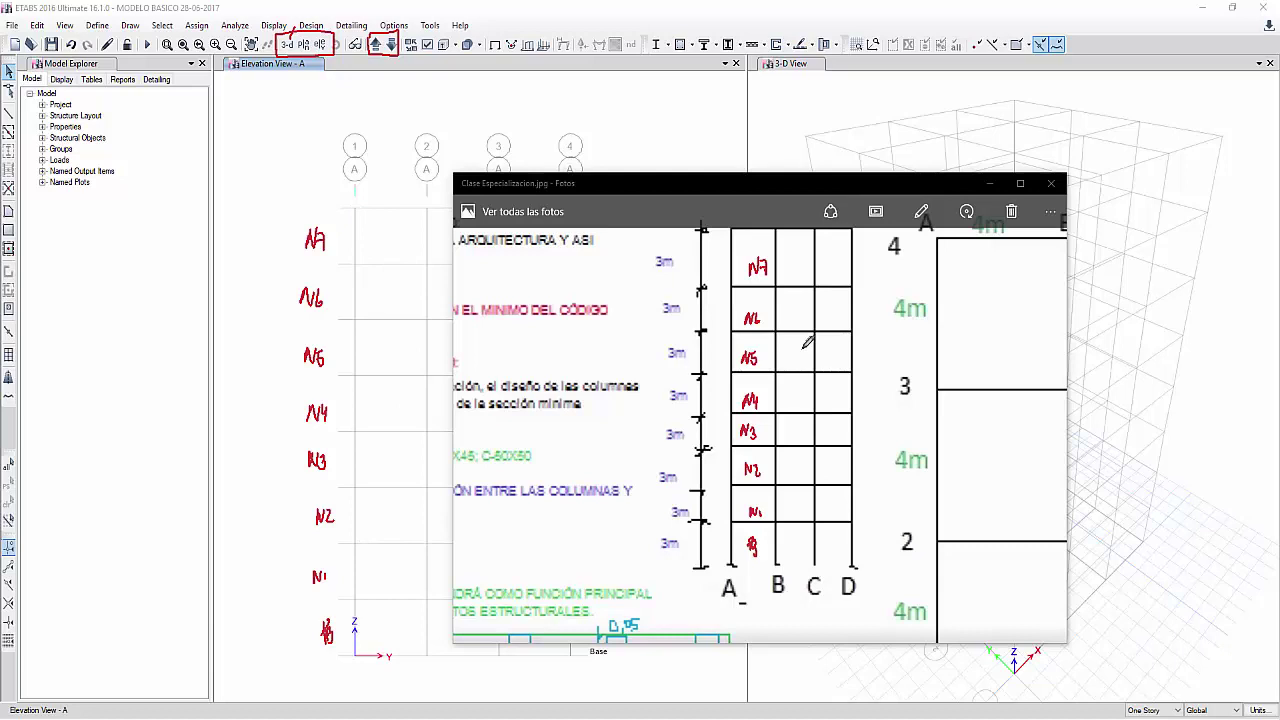
Step: Erase all on-screen drawings, return to the normal pointer and close the picture
right_click(857, 307)
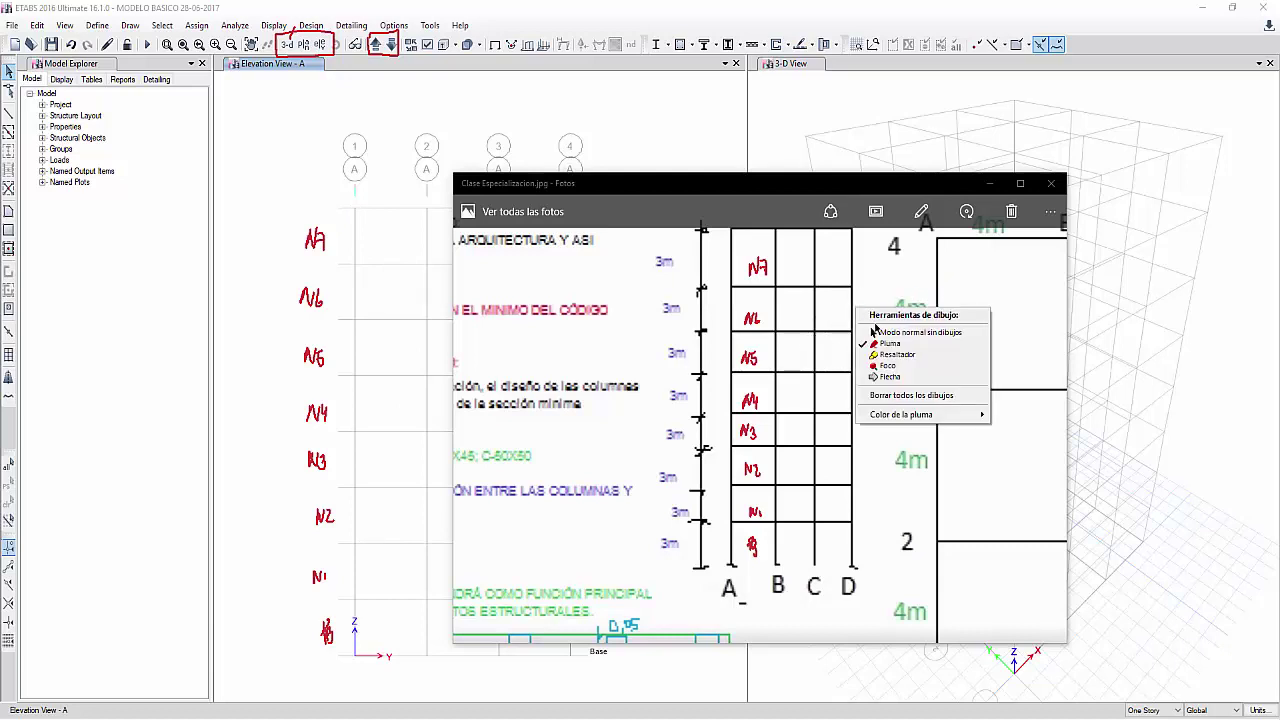
left_click(905, 396)
right_click(1047, 199)
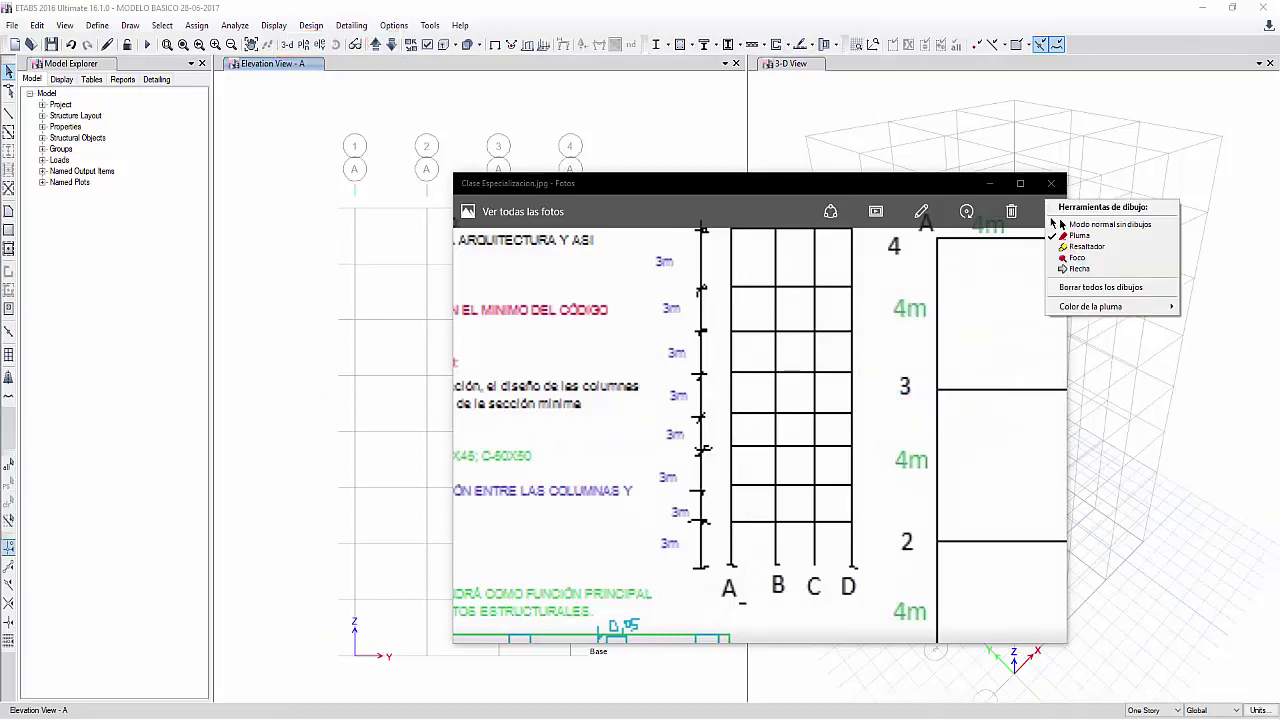
left_click(1075, 224)
left_click(1051, 183)
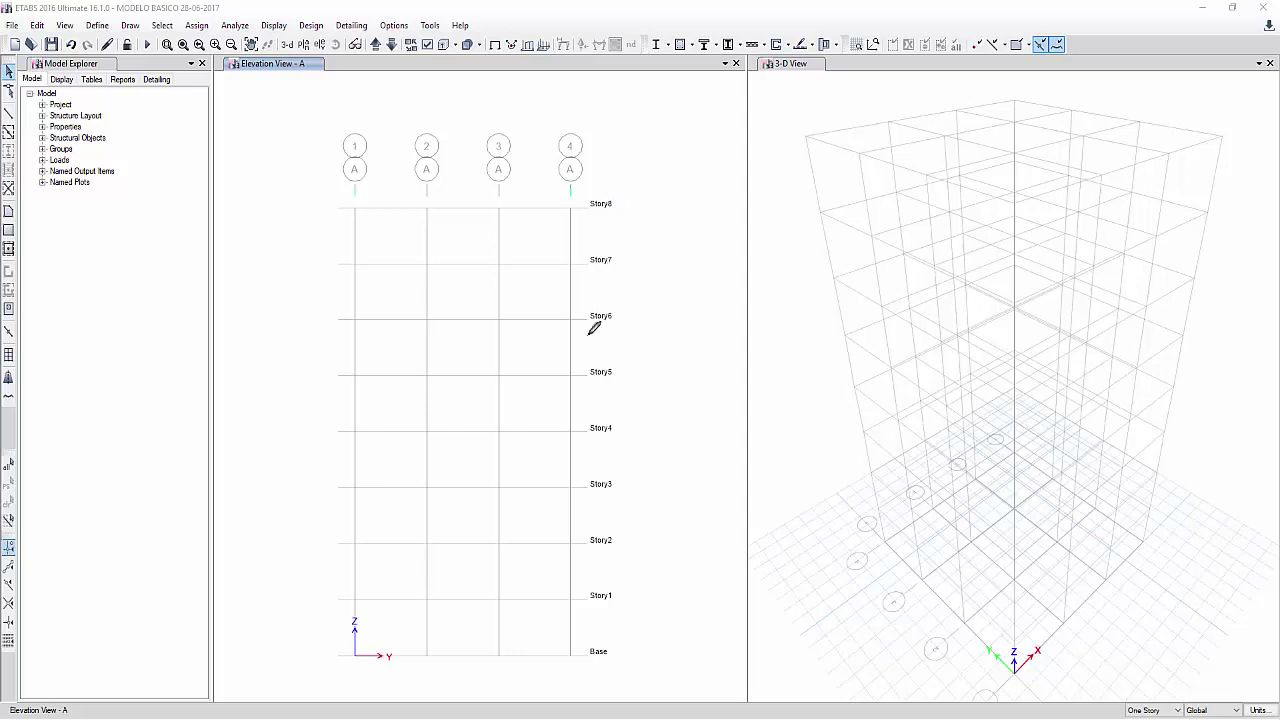
Step: Write N+0.00 m, N+3.00 m and N+6.00 m beside Base, Story1 and Story2, line through the level names and circle the base level
mouse_move(616, 656)
left_mouse_down()
mouse_move(616, 642)
mouse_move(634, 640)
mouse_move(676, 654)
left_mouse_up()
mouse_move(614, 599)
left_mouse_down()
mouse_move(646, 584)
mouse_move(682, 596)
mouse_move(672, 586)
left_mouse_up()
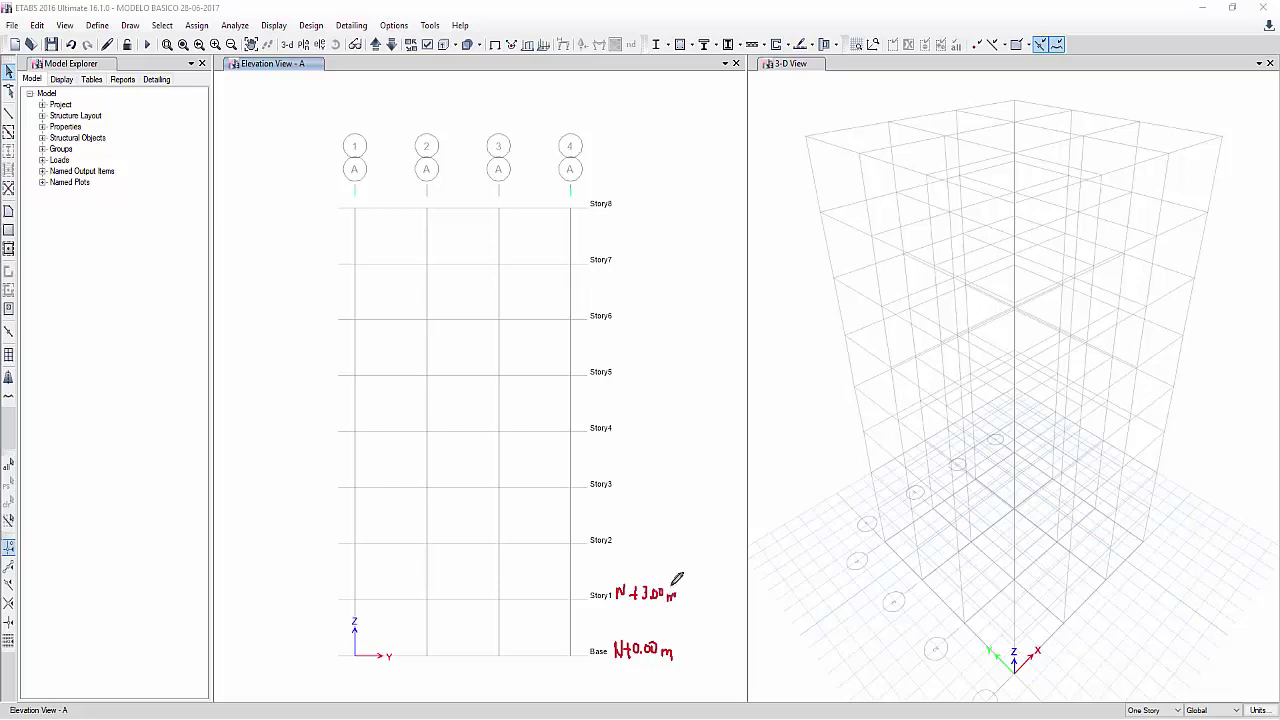
left_click_drag(618, 540, 668, 538)
mouse_move(598, 647)
left_mouse_down()
mouse_move(597, 670)
mouse_move(595, 203)
left_mouse_up()
mouse_move(652, 626)
left_mouse_down()
mouse_move(608, 643)
mouse_move(655, 627)
left_mouse_up()
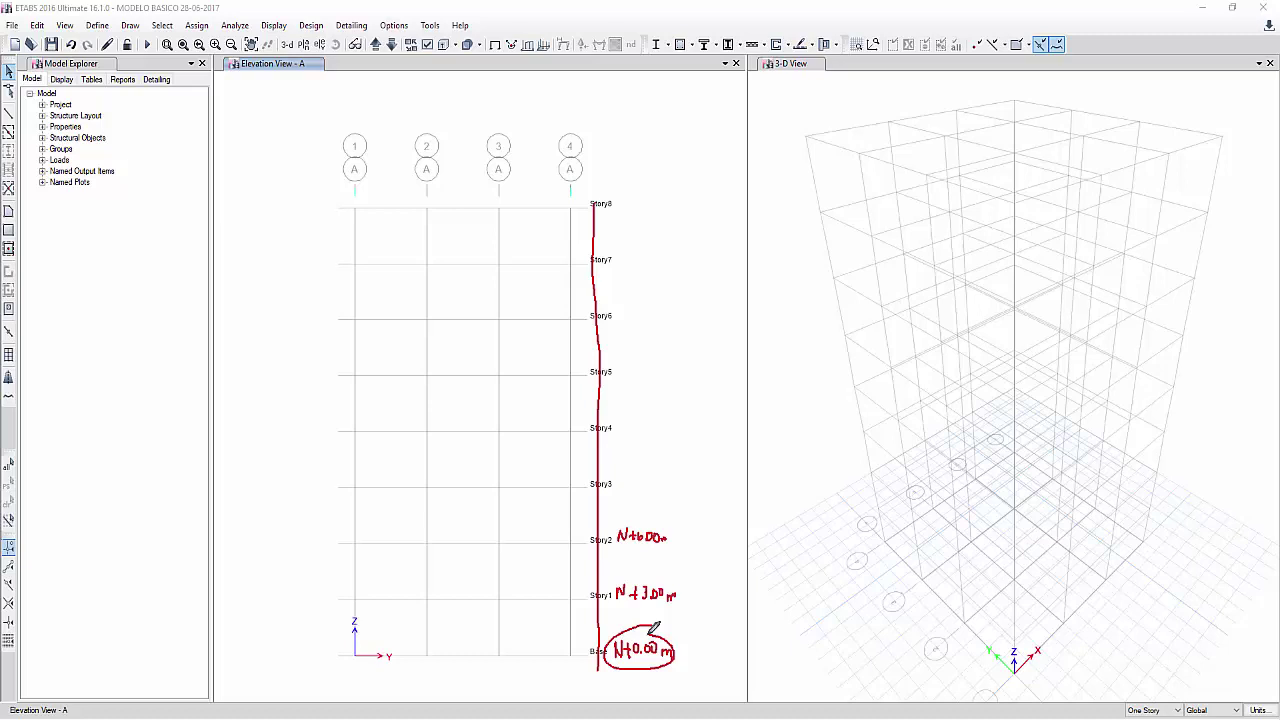
Step: Erase the level notes from elevation A and return to the normal pointer
right_click(658, 432)
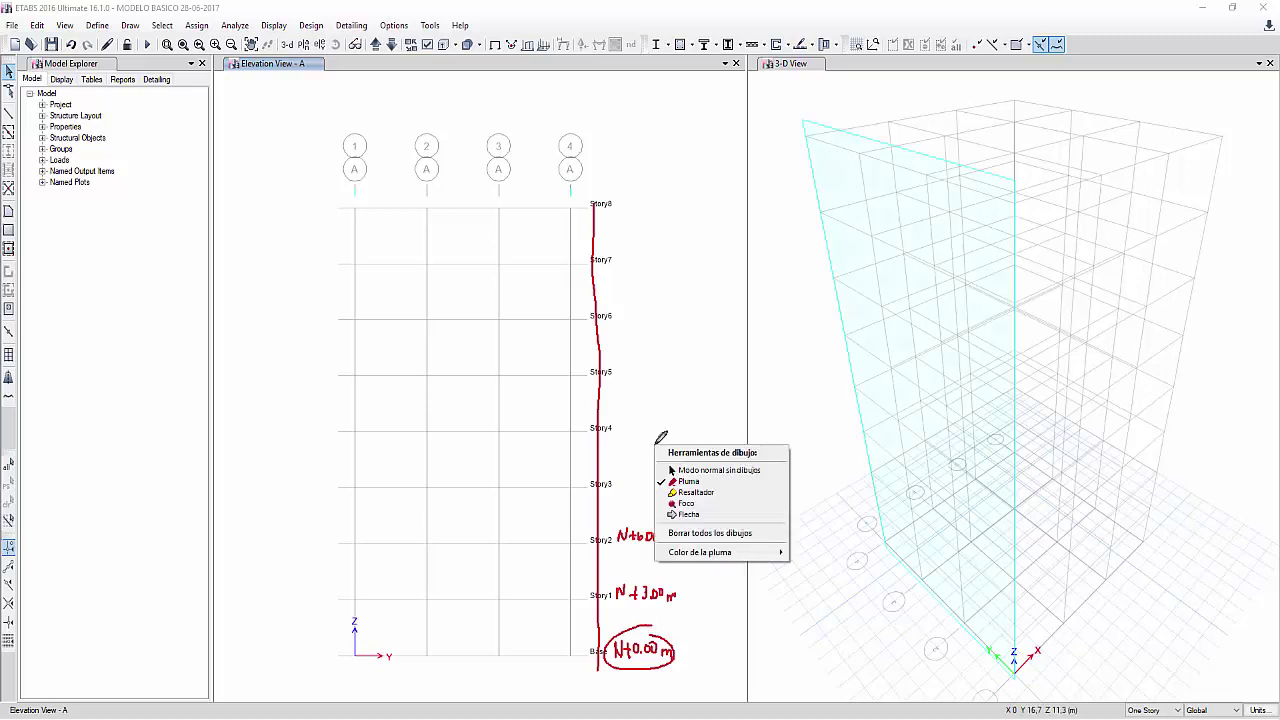
left_click(700, 533)
right_click(688, 421)
left_click(700, 449)
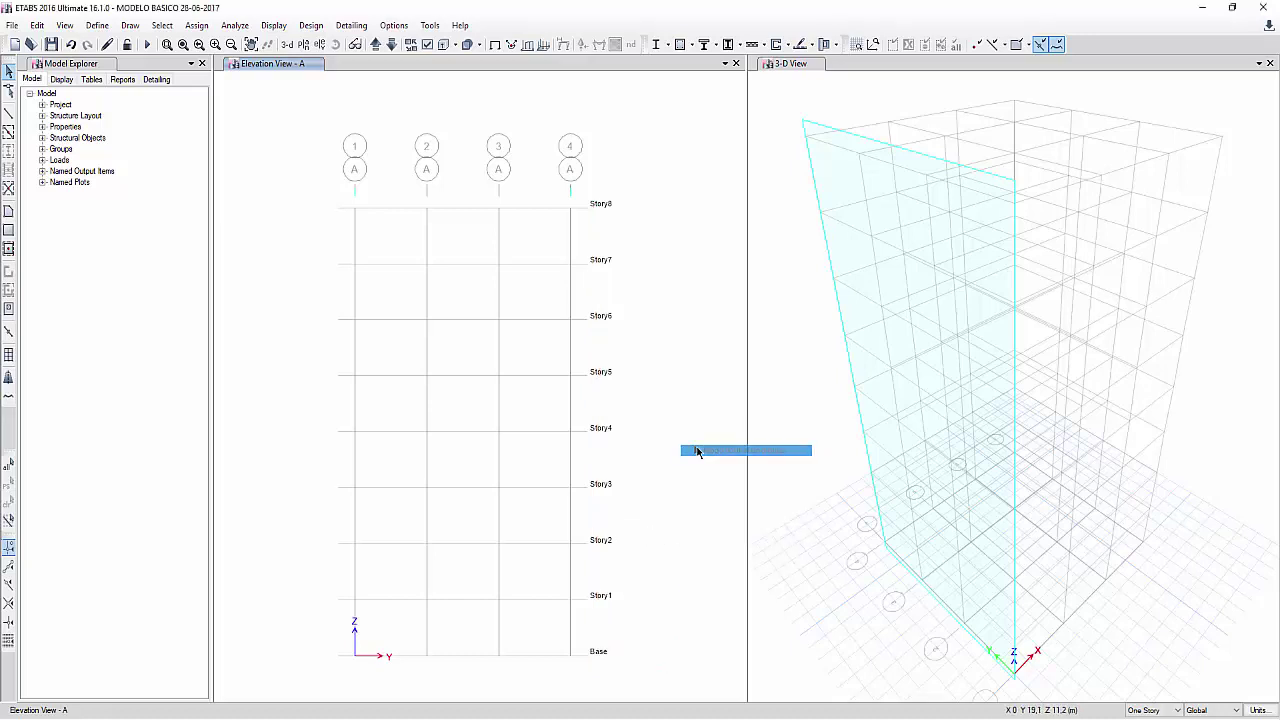
Step: Open the story data table from the story and grid system editor and place both dialogs side by side
right_click(458, 105)
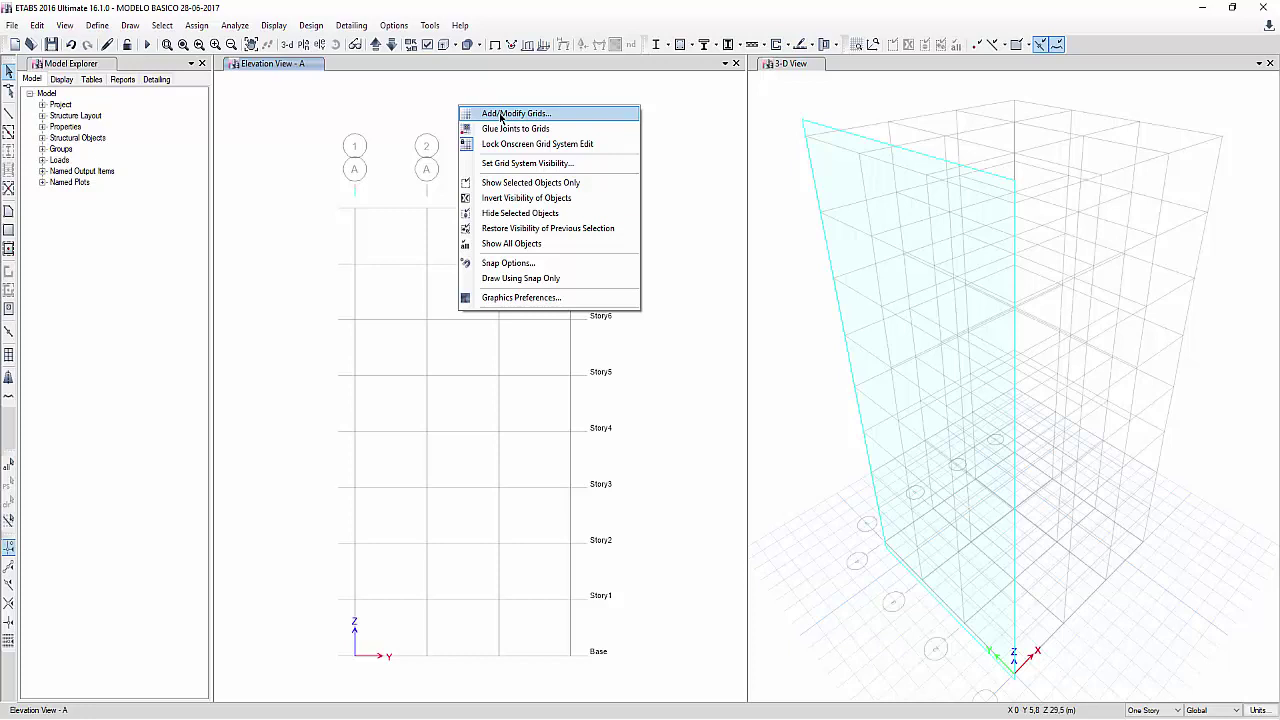
left_click(501, 118)
left_click_drag(663, 170, 249, 156)
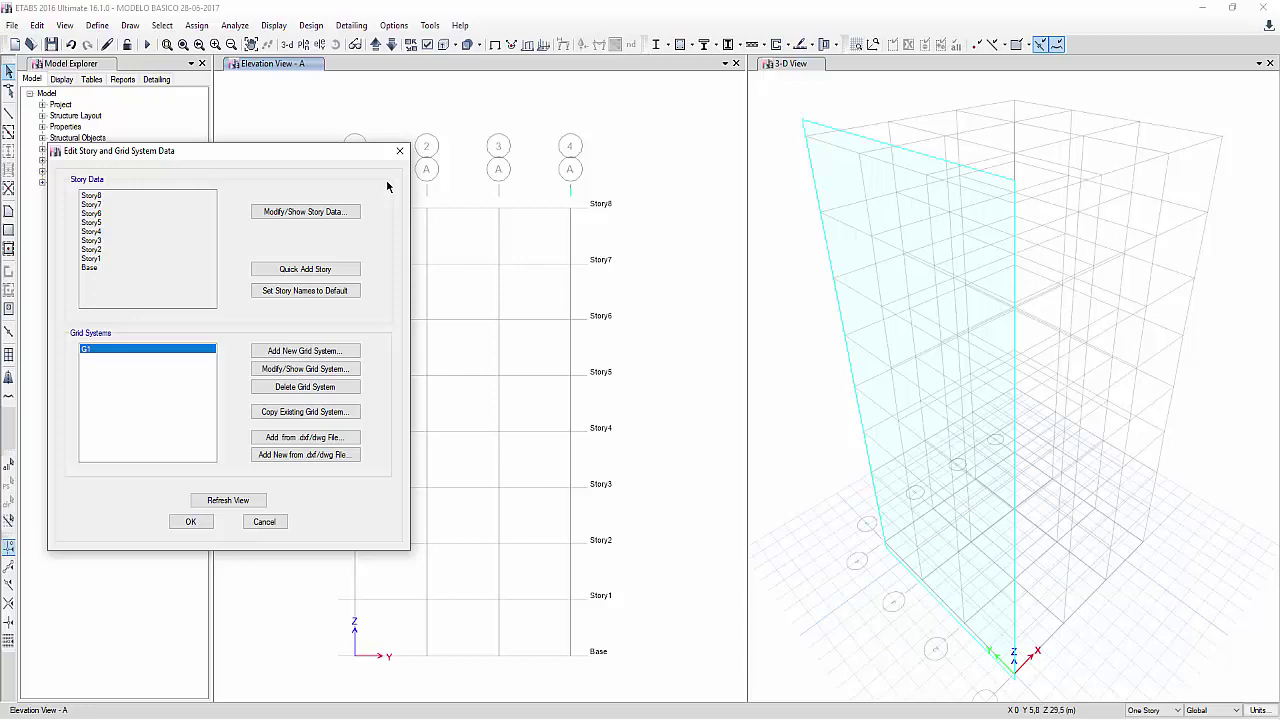
left_click(315, 212)
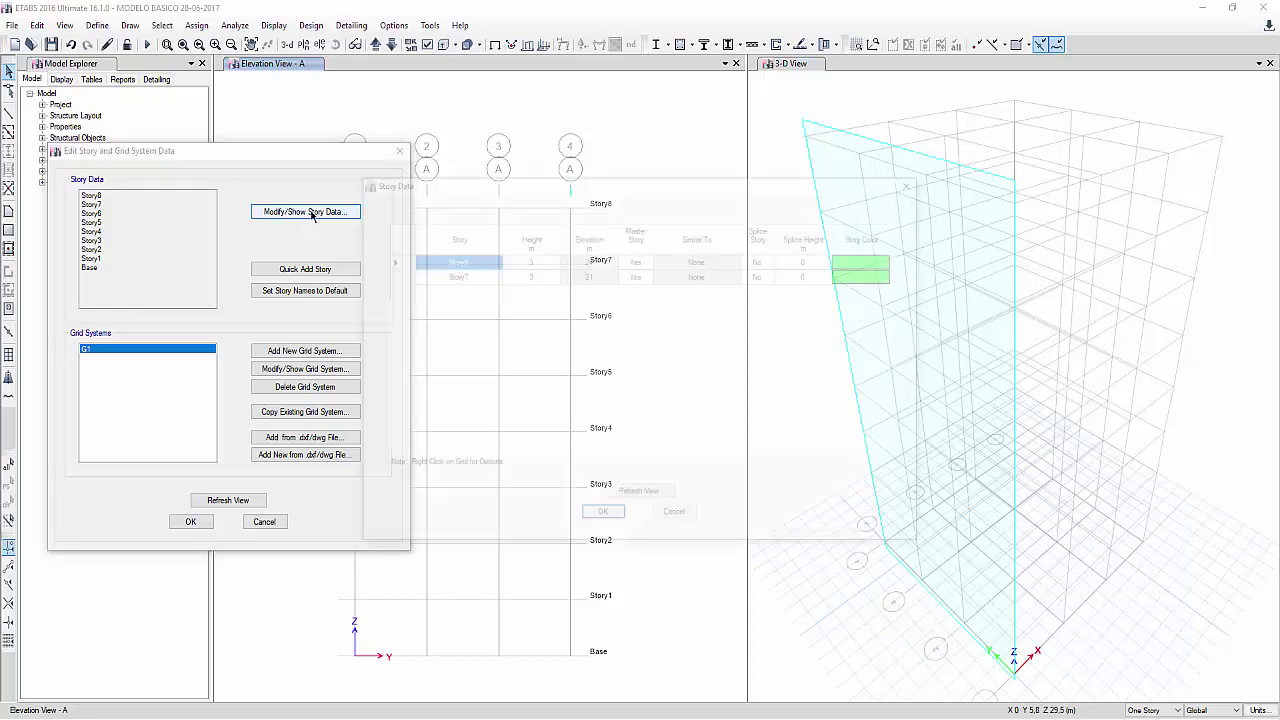
left_click_drag(469, 188, 582, 161)
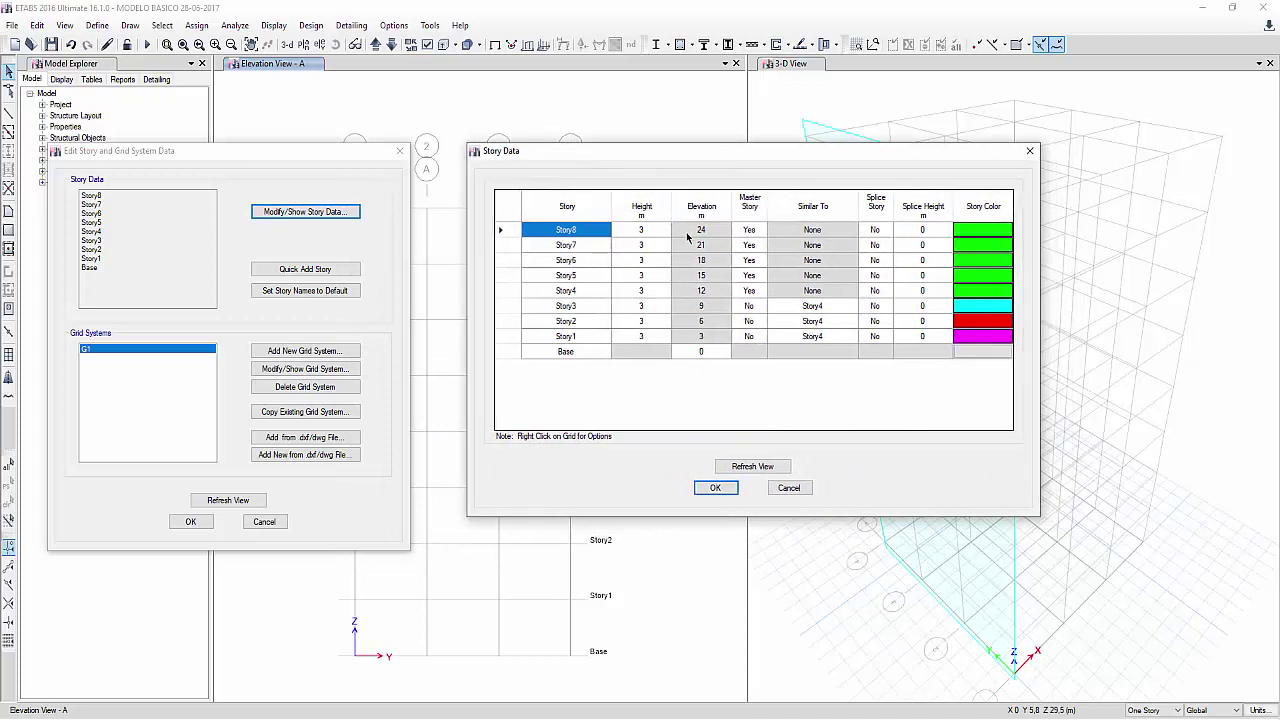
Step: Rename the Base level as N+0.00m in the story data
double_click(578, 357)
type("N+0.00")
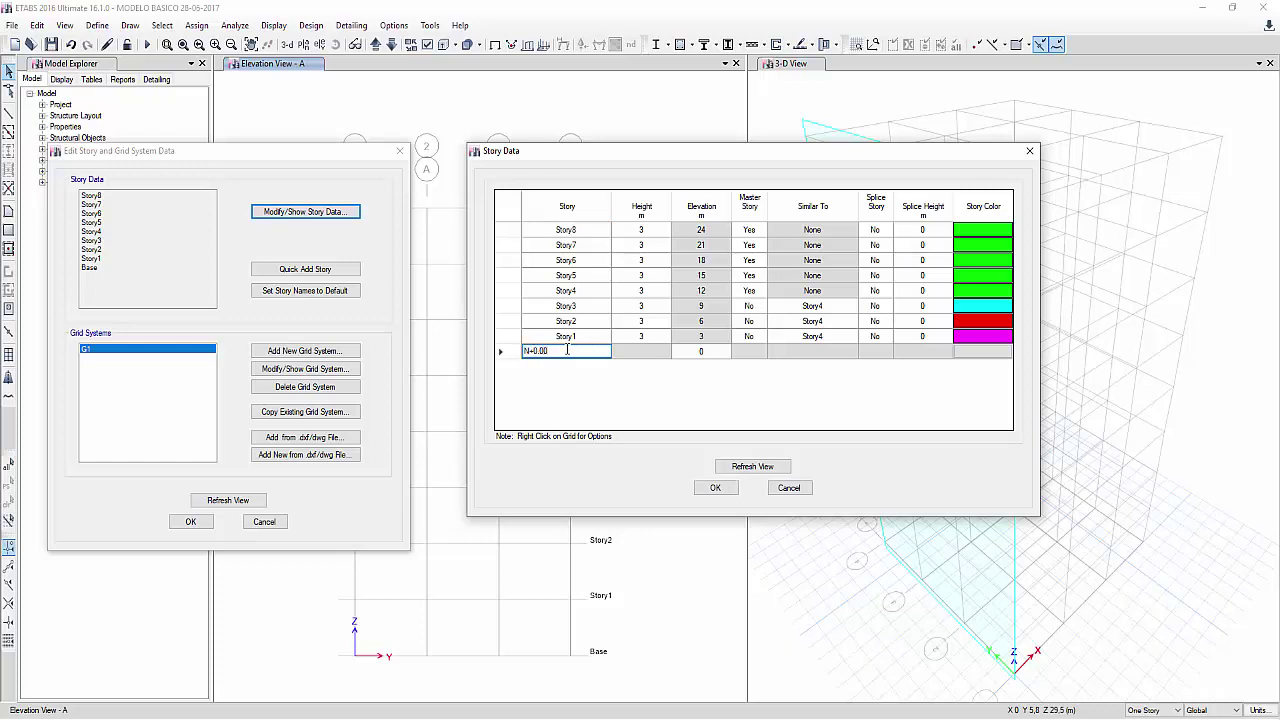
type("m")
Step: Try to paste the base level's name into the name of Story1
left_click_drag(553, 351, 521, 354)
left_click(577, 337)
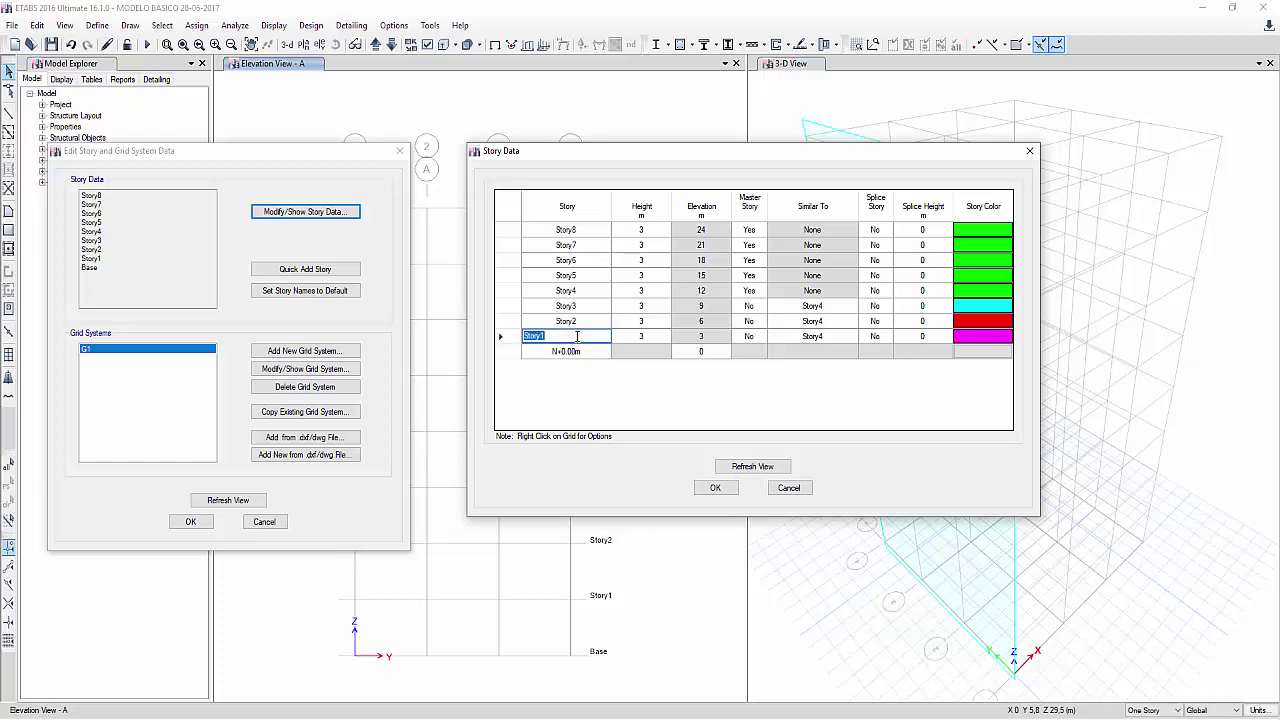
key("ctrl+v")
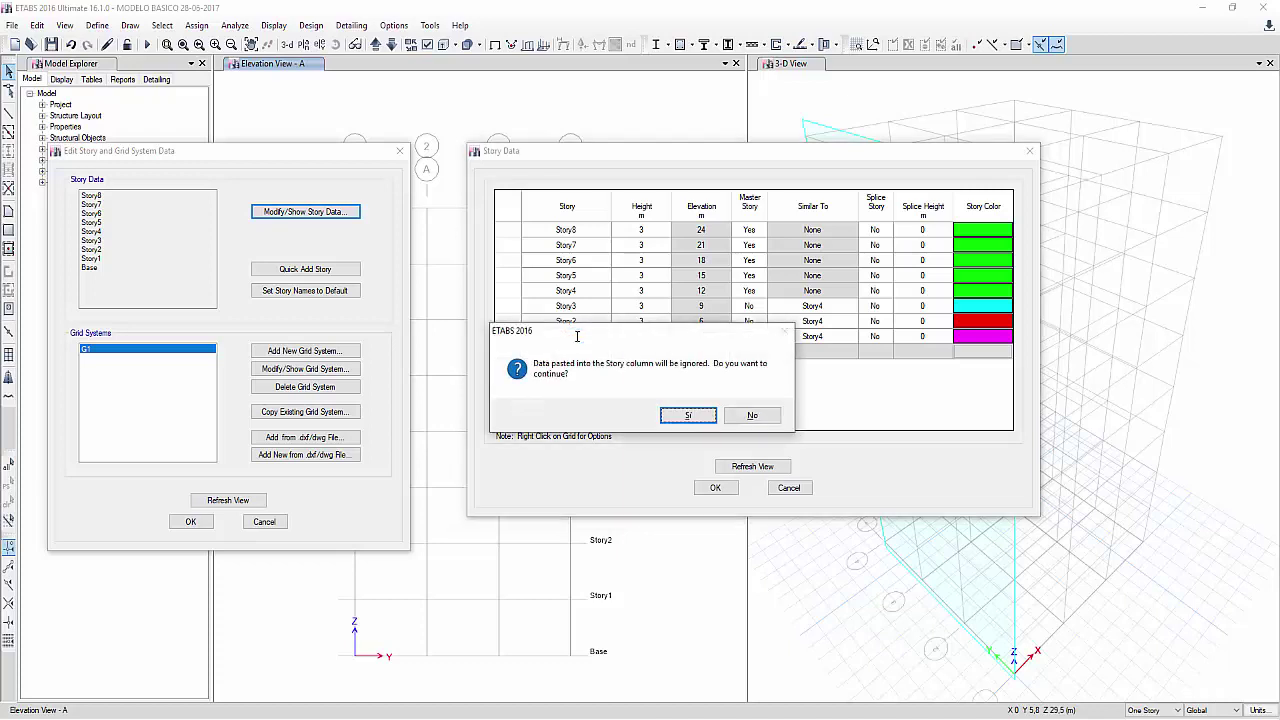
left_click(712, 416)
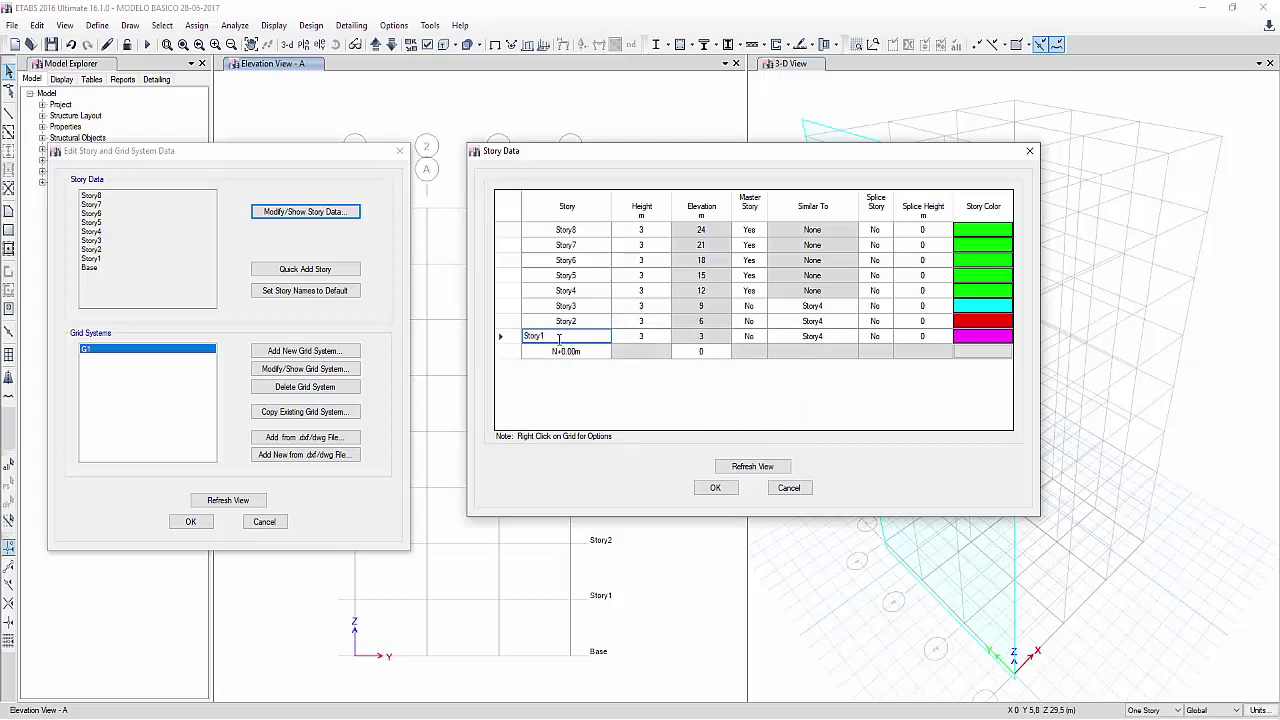
Step: Rename Story1 as N+3.00m and Story2 as N+6.00m
type("n")
type("N")
type("+3")
type(".00m")
left_click(577, 322)
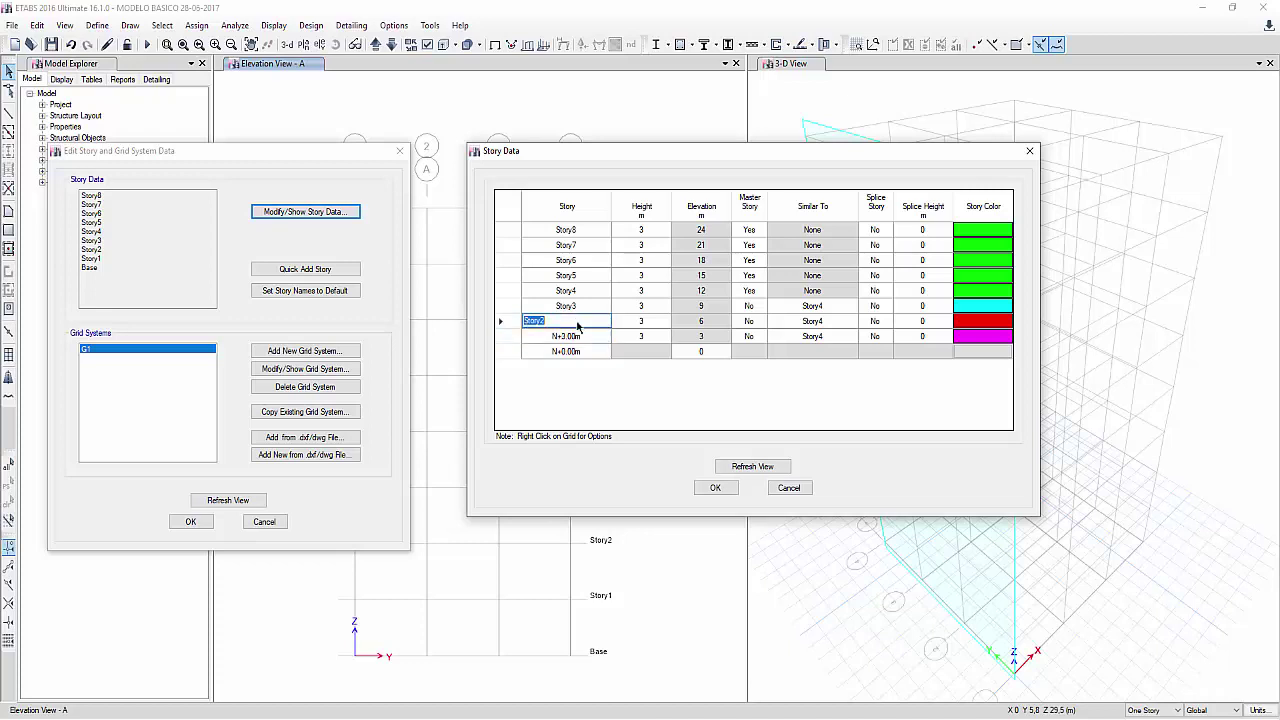
type("N+6.00m")
Step: Rename Story3 as N+9.00m and Story4 as N+12.00m
left_click(596, 305)
type("N")
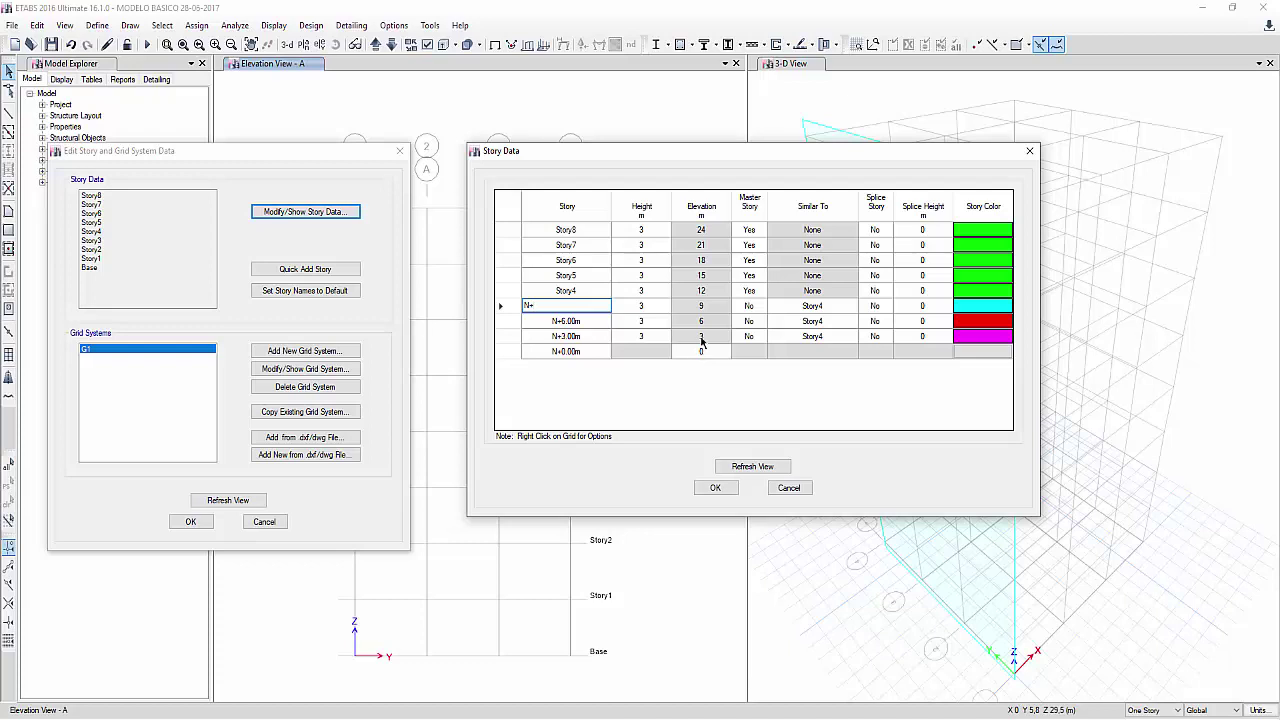
type(".00m")
left_click(579, 291)
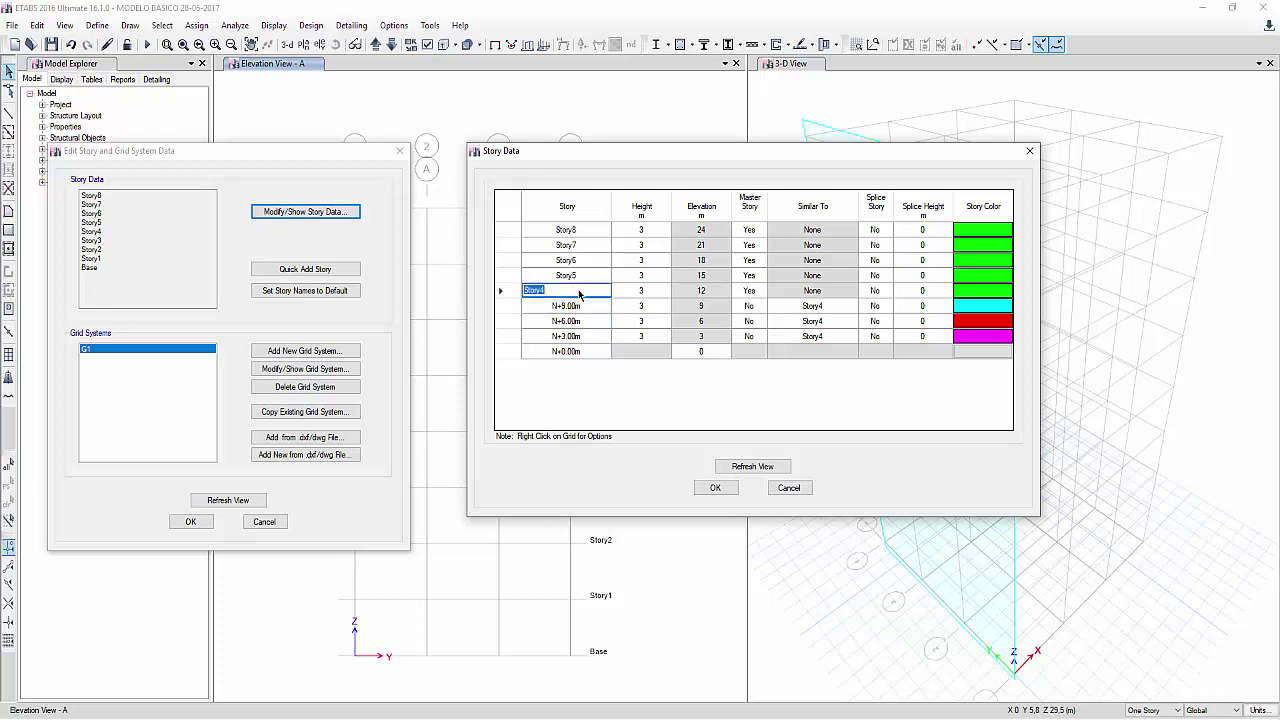
type("N+12.00m")
Step: Rename Story5 as N+15.00m and Story6 as N+18.00m
left_click(580, 274)
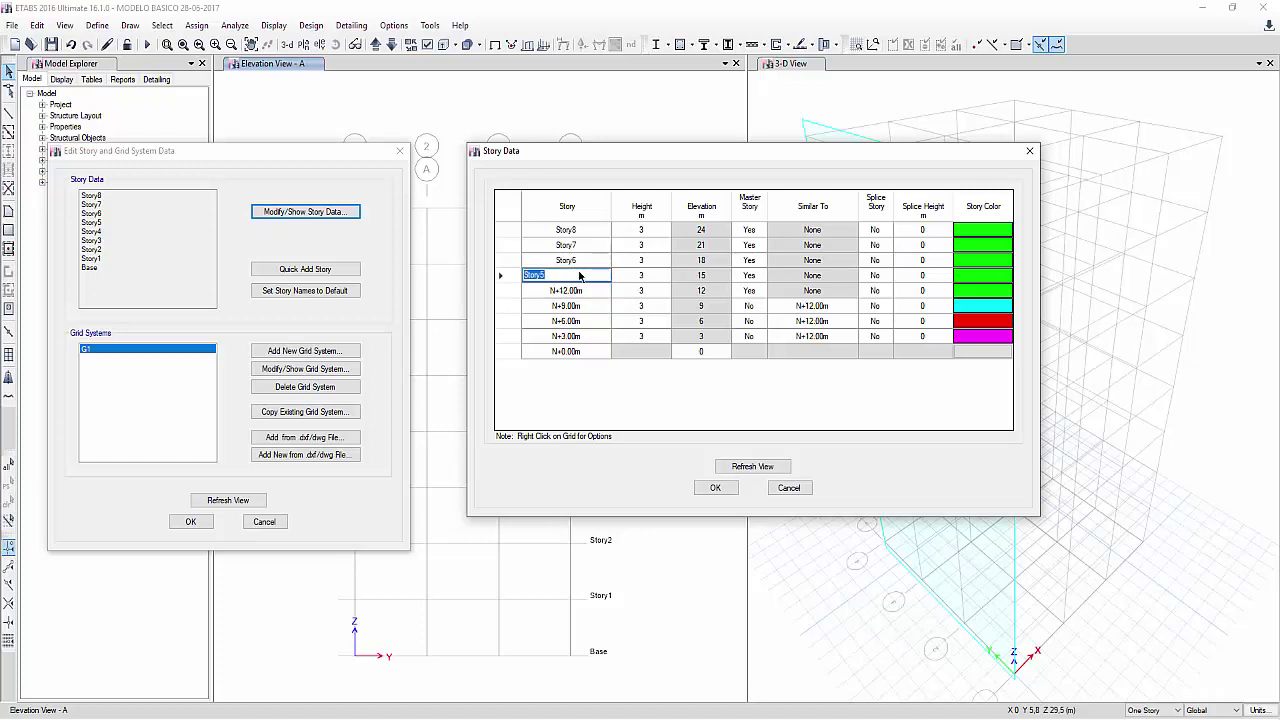
type("N+15")
type("00M")
key("BackSpace")
type("m")
left_click(587, 261)
type("N")
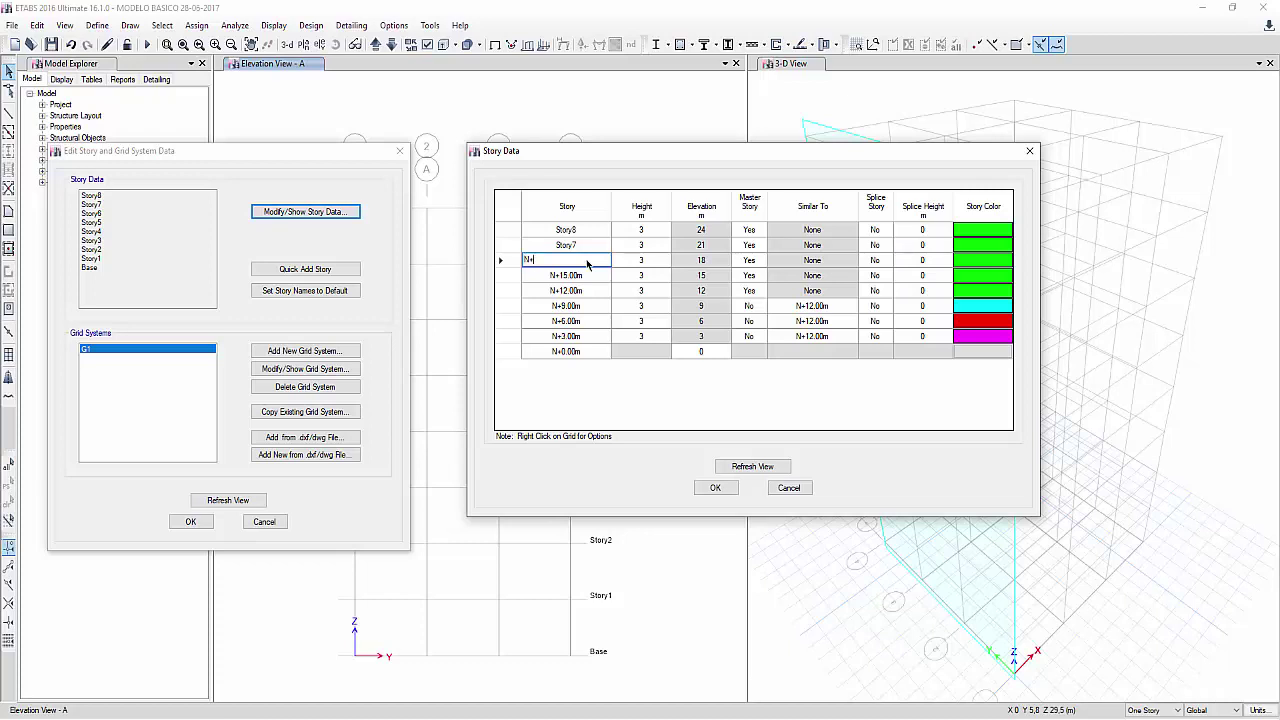
type("+18.00m")
Step: Rename Story7 as N+21.00m and Story8 as N+24.00m
left_click(593, 246)
type("N")
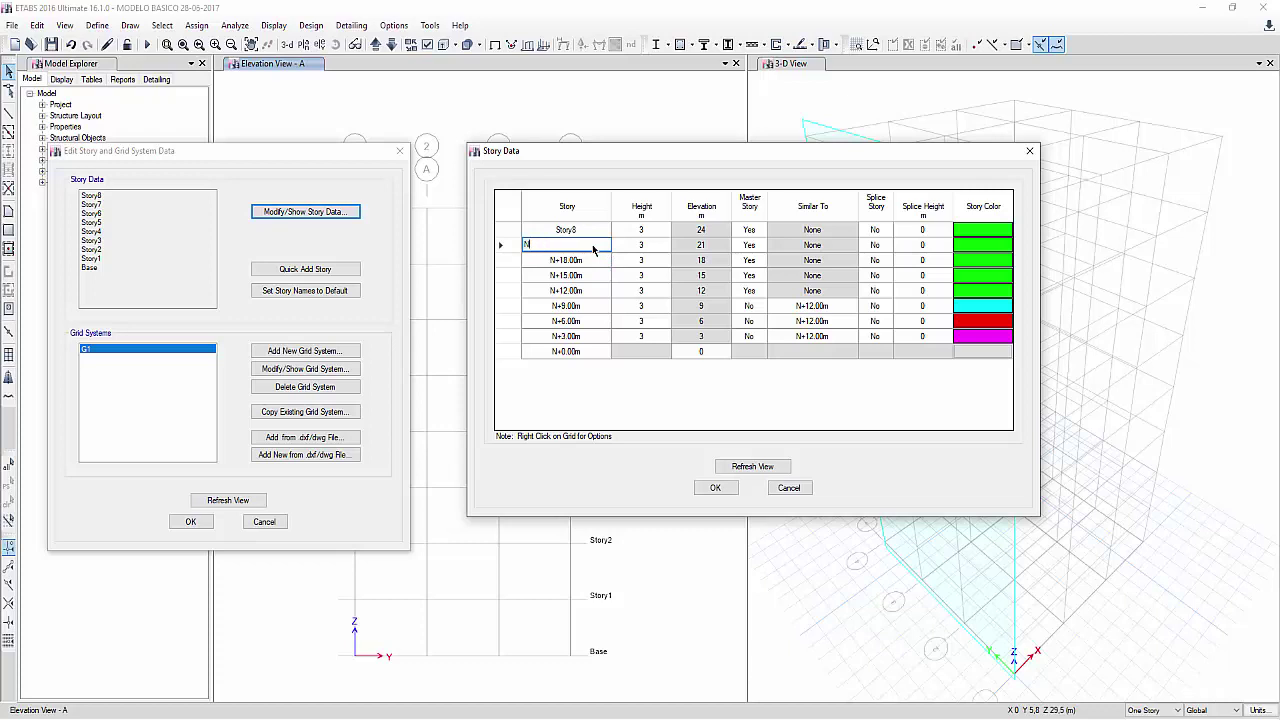
type("+21.00m")
left_click(595, 231)
type("N")
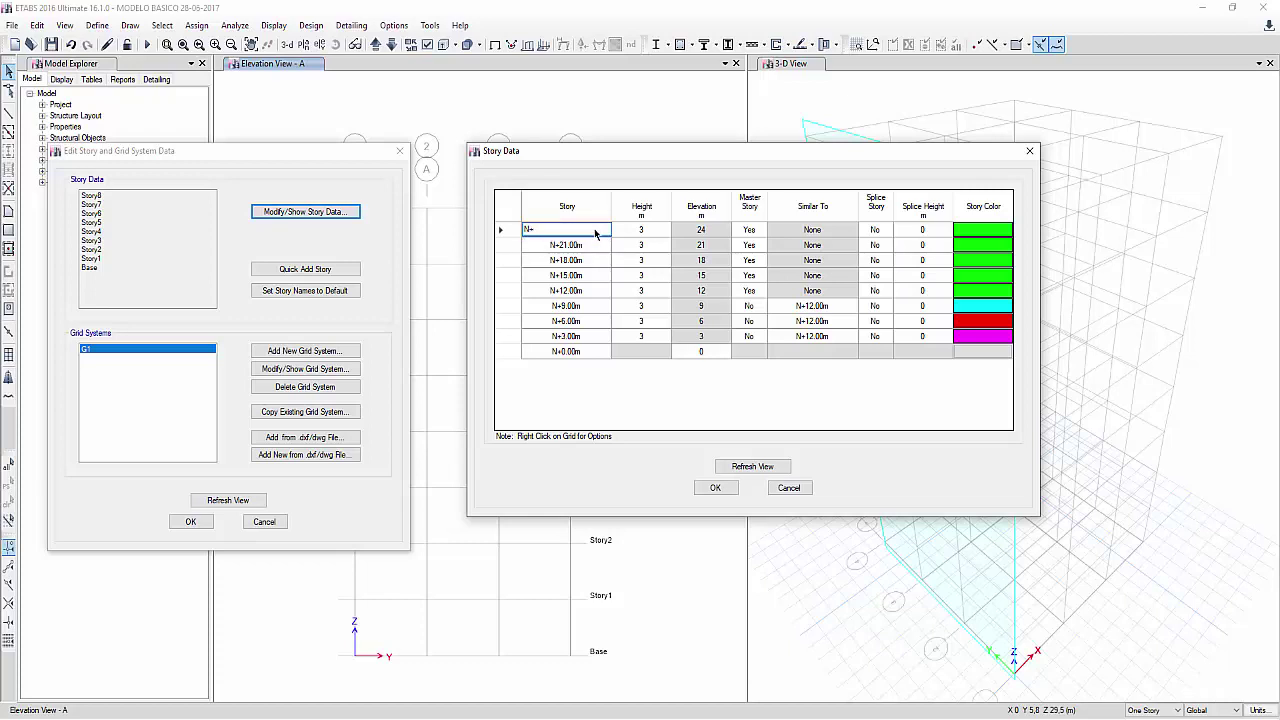
type("+24.00m")
left_click(597, 245)
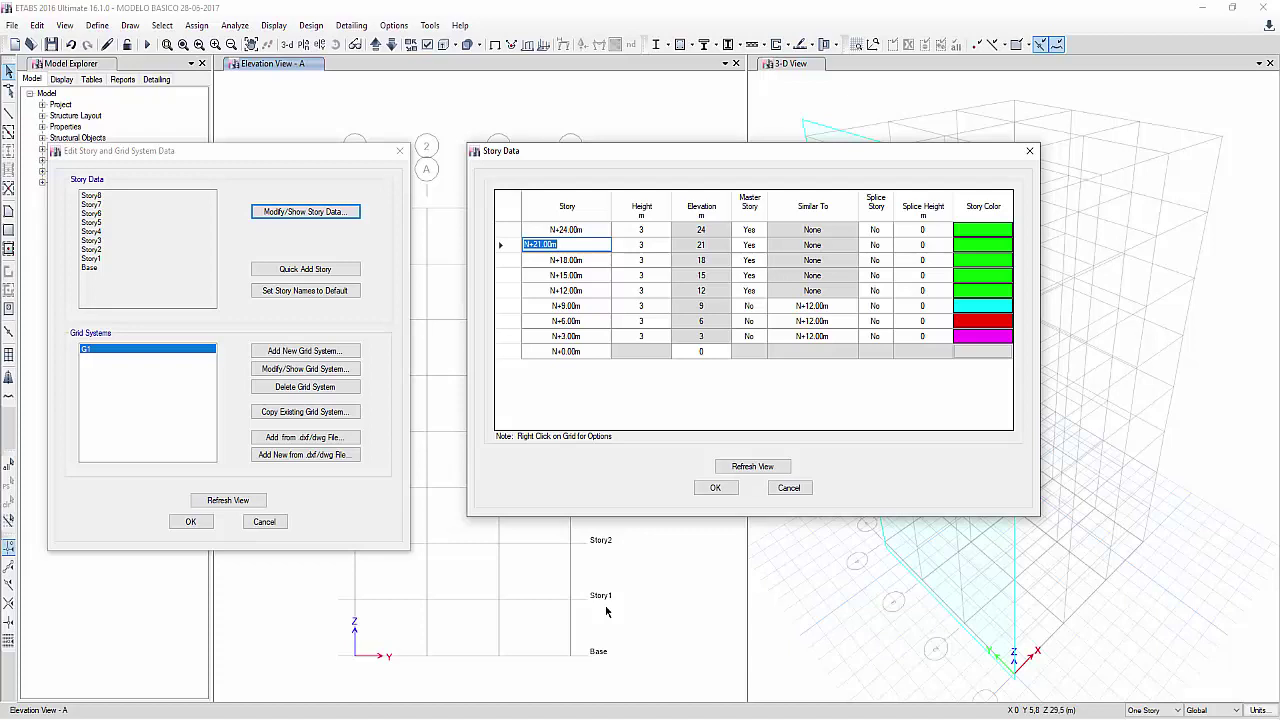
Step: Go through the height values of the stories one by one in the story data table
left_click(647, 320)
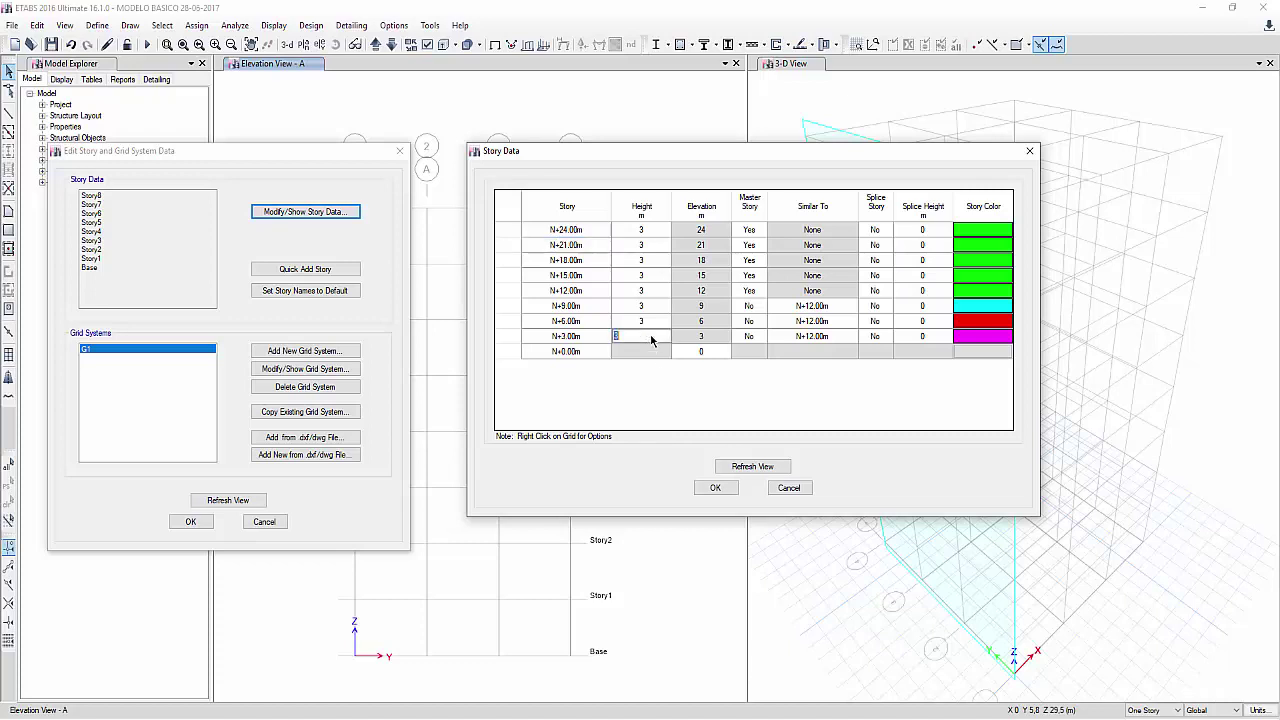
left_click(647, 305)
left_click(647, 290)
left_click(647, 275)
left_click(647, 260)
left_click(647, 245)
left_click(647, 229)
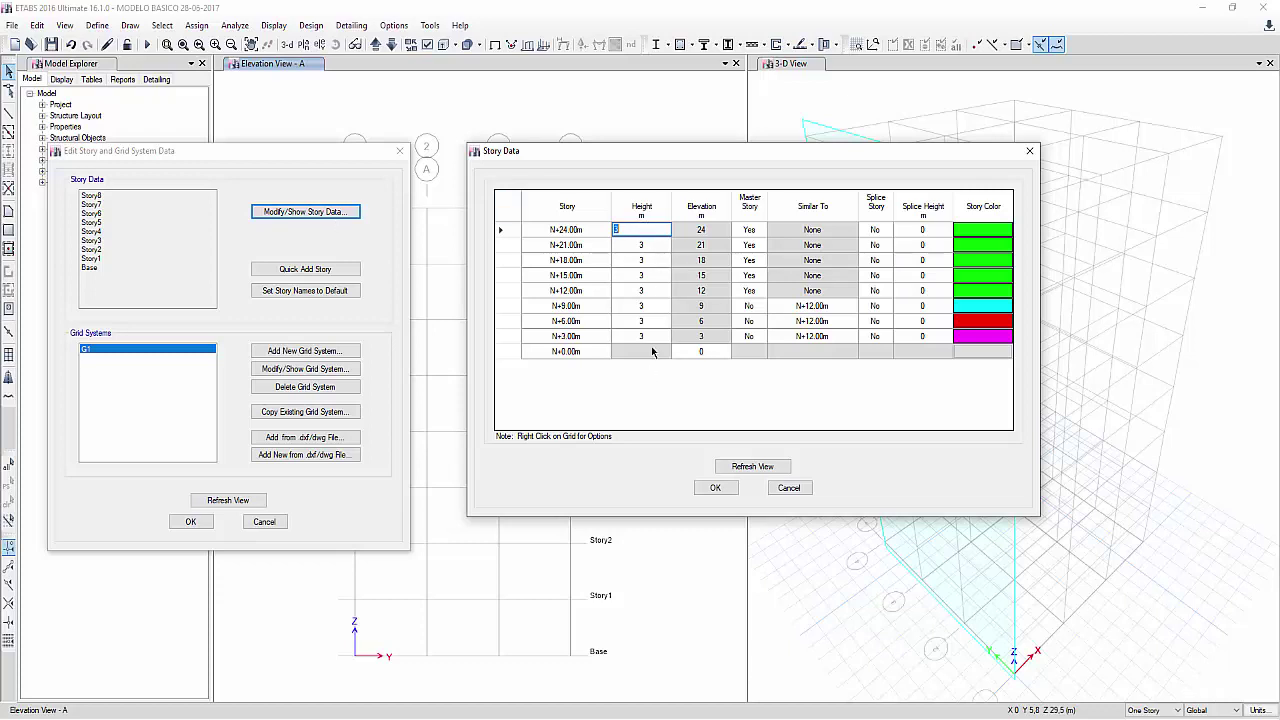
left_click(649, 308)
left_click(648, 276)
left_click(647, 261)
left_click(648, 246)
left_click(648, 230)
Step: Set the height of story N+15.00m to 5 m and refresh the model views
left_click(651, 276)
type("5")
left_click(653, 291)
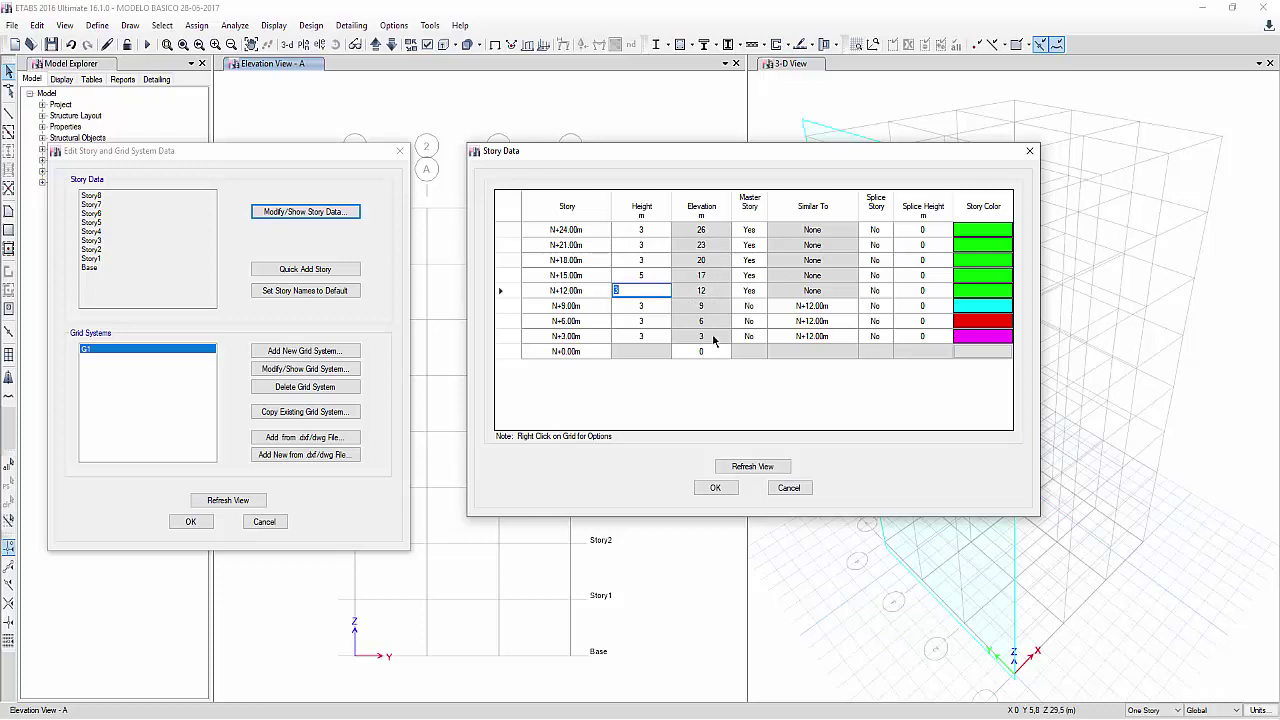
left_click(649, 274)
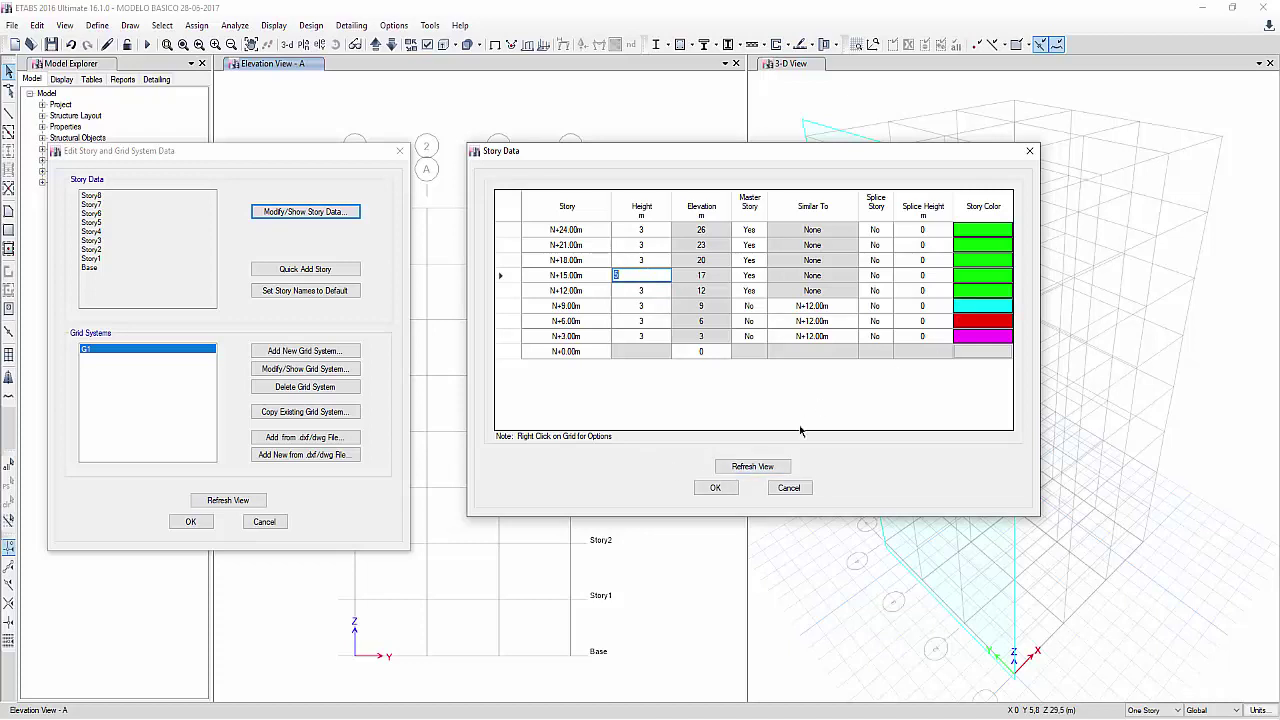
left_click(753, 467)
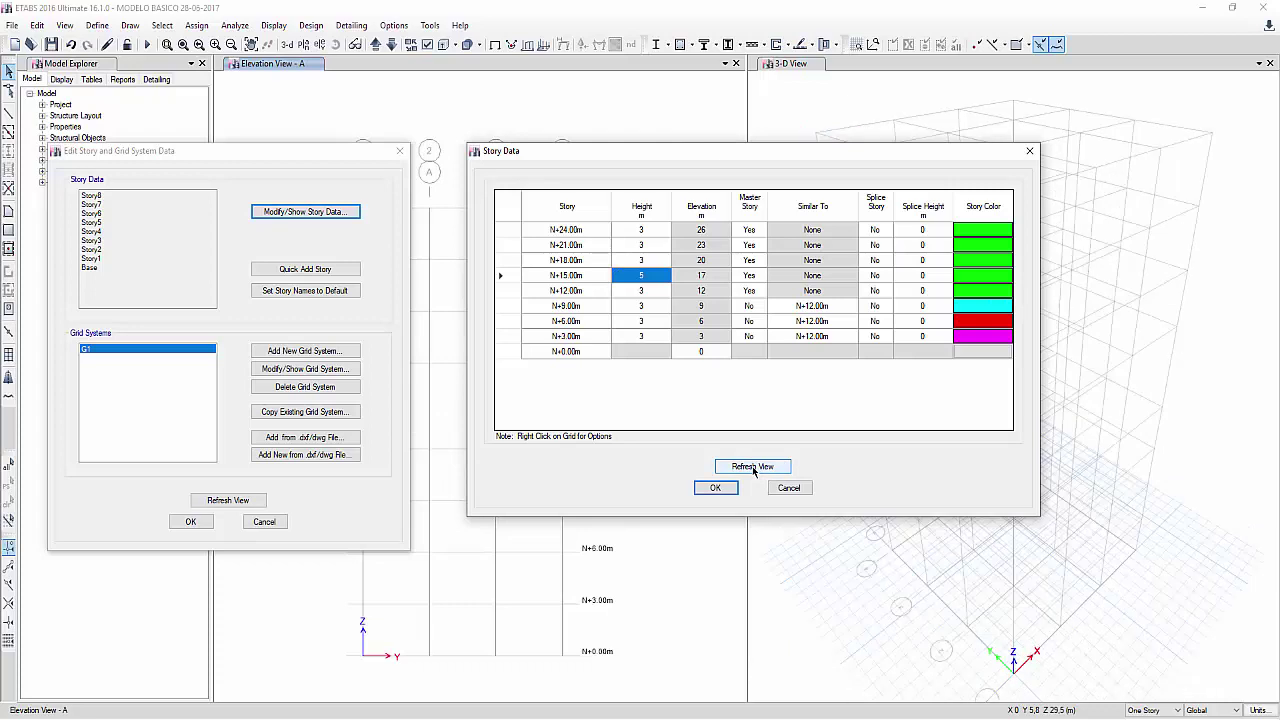
Step: Refresh the model views and set the height of story N+15.00m back to 3 m
left_click(742, 470)
left_click(656, 279)
type("3")
key("Return")
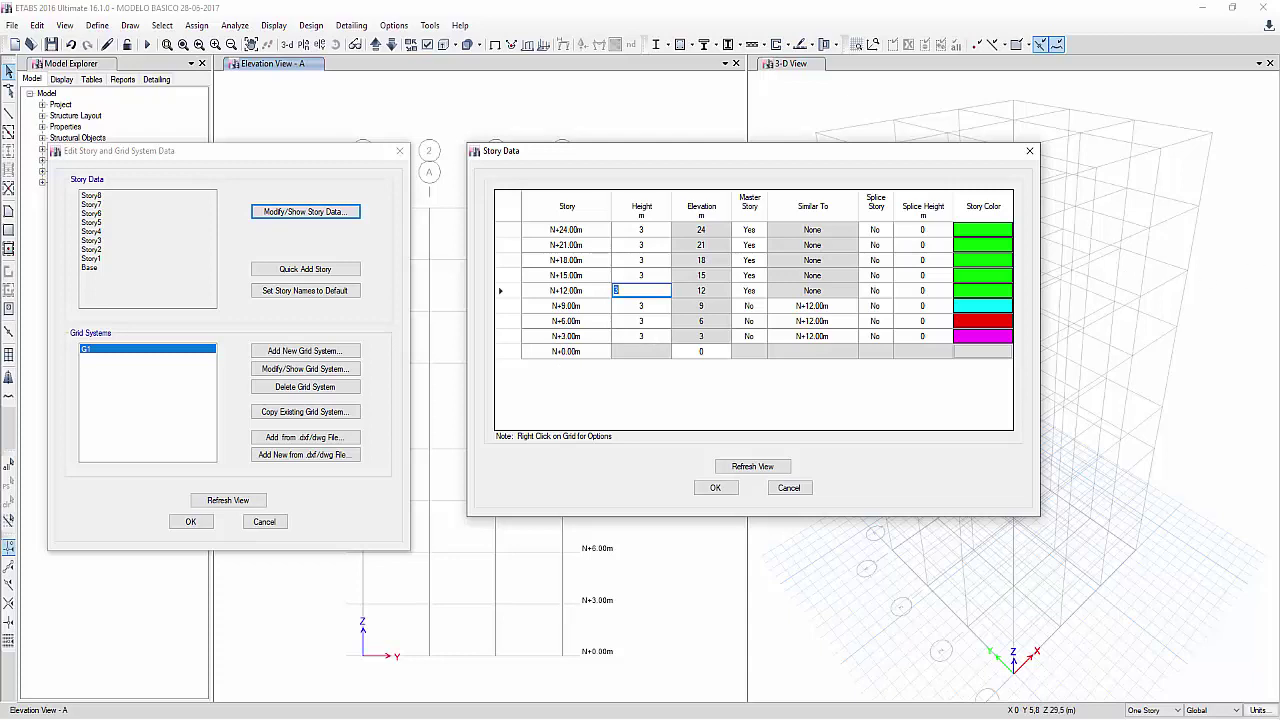
Step: Mark red brackets in the story table linking the levels from N+0.00m to N+15.00m with their height values
left_click(1102, 238)
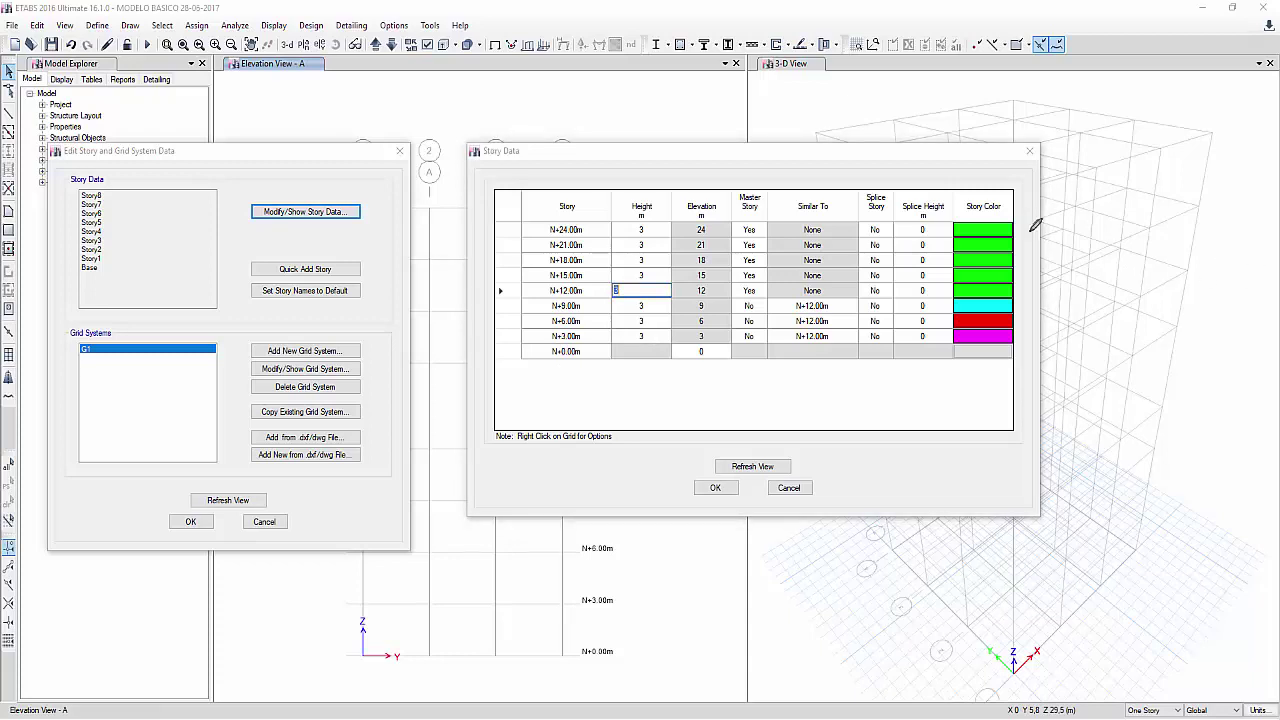
mouse_move(593, 354)
left_mouse_down()
mouse_move(595, 338)
mouse_move(628, 333)
left_mouse_up()
mouse_move(600, 326)
left_mouse_down()
mouse_move(634, 316)
mouse_move(591, 308)
mouse_move(627, 312)
mouse_move(592, 277)
mouse_move(627, 279)
left_mouse_up()
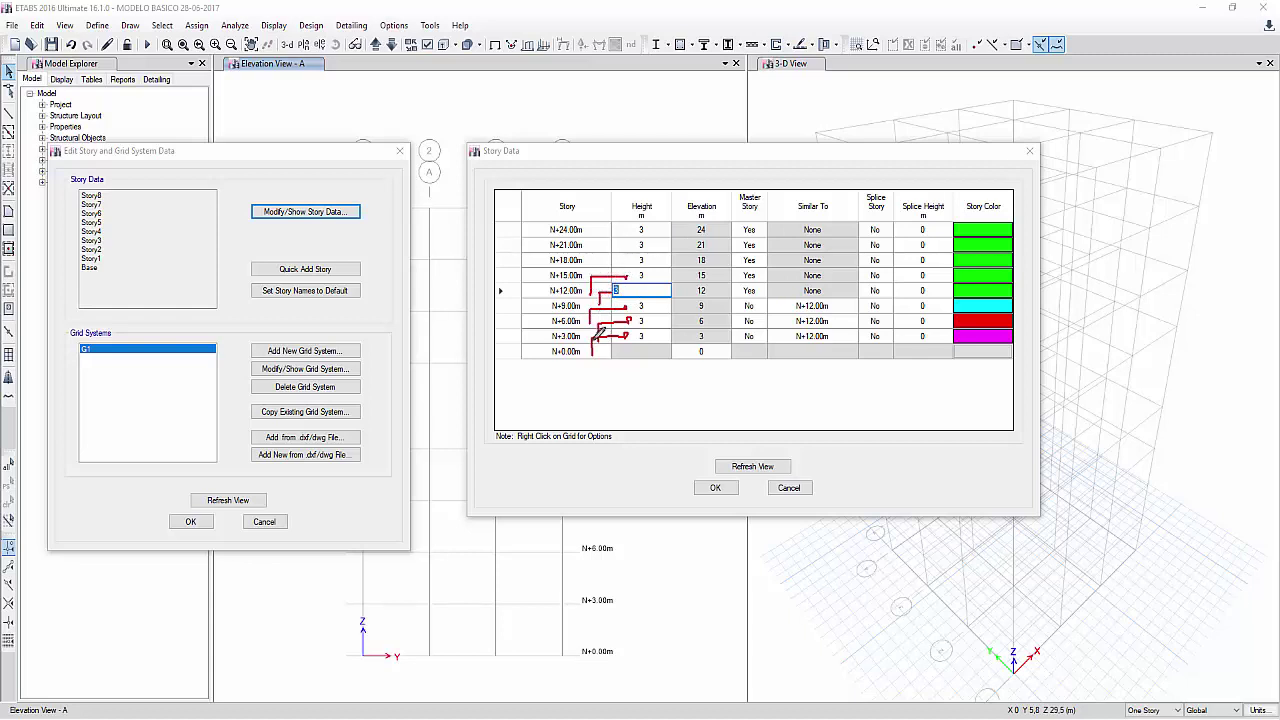
left_click_drag(593, 353, 592, 322)
Step: Sketch a red section with a vertical line and hatched ground slab, labelling its surfaces Piso Acab and N.LOSA
mouse_move(652, 556)
left_mouse_down()
mouse_move(651, 670)
mouse_move(856, 686)
left_mouse_up()
left_click_drag(655, 683, 673, 688)
left_click_drag(684, 684, 697, 690)
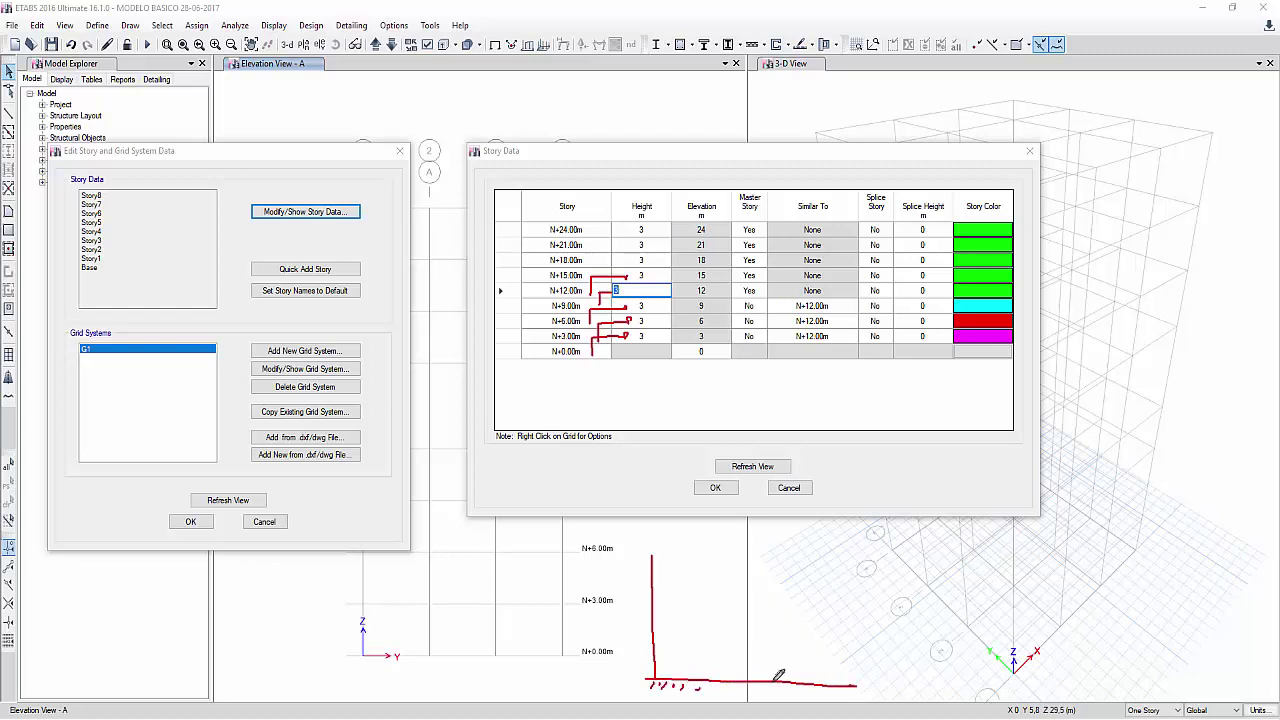
mouse_move(838, 679)
left_mouse_down()
mouse_move(856, 649)
mouse_move(856, 661)
mouse_move(887, 660)
left_mouse_up()
left_click_drag(888, 661, 894, 662)
left_click_drag(889, 657, 899, 657)
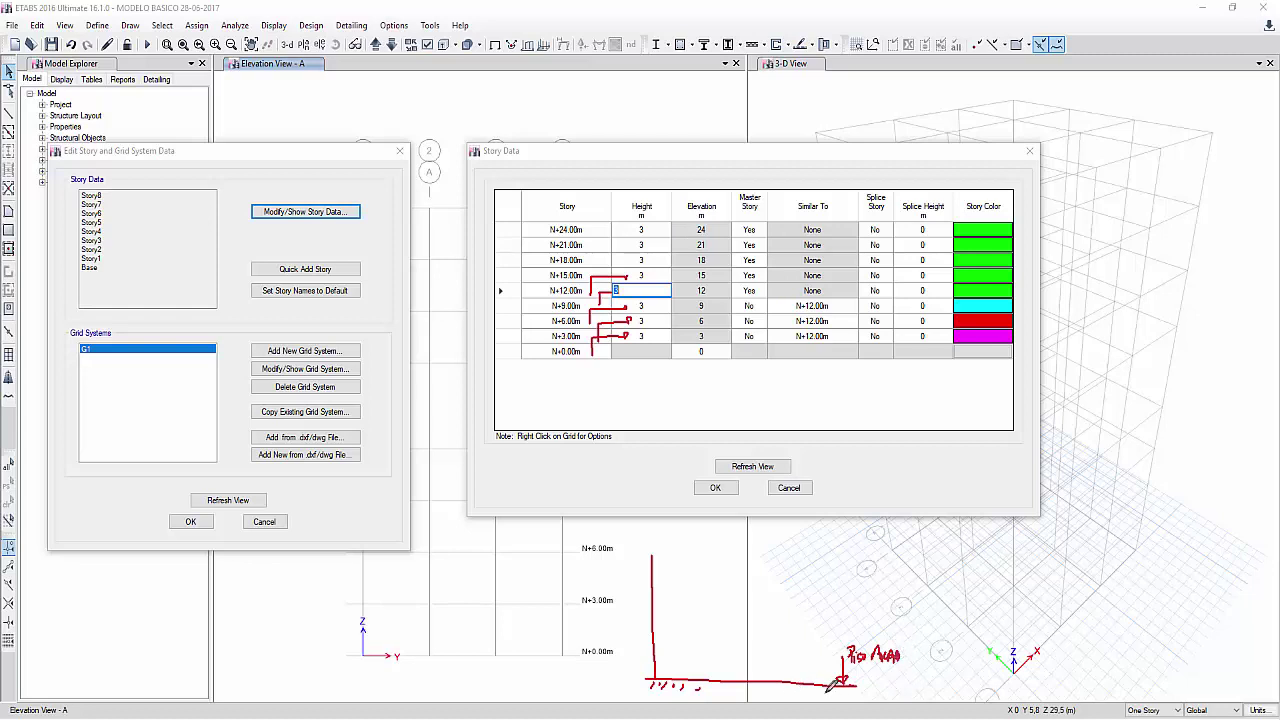
mouse_move(642, 693)
left_mouse_down()
mouse_move(872, 694)
mouse_move(866, 684)
mouse_move(934, 675)
left_mouse_up()
left_click(917, 682)
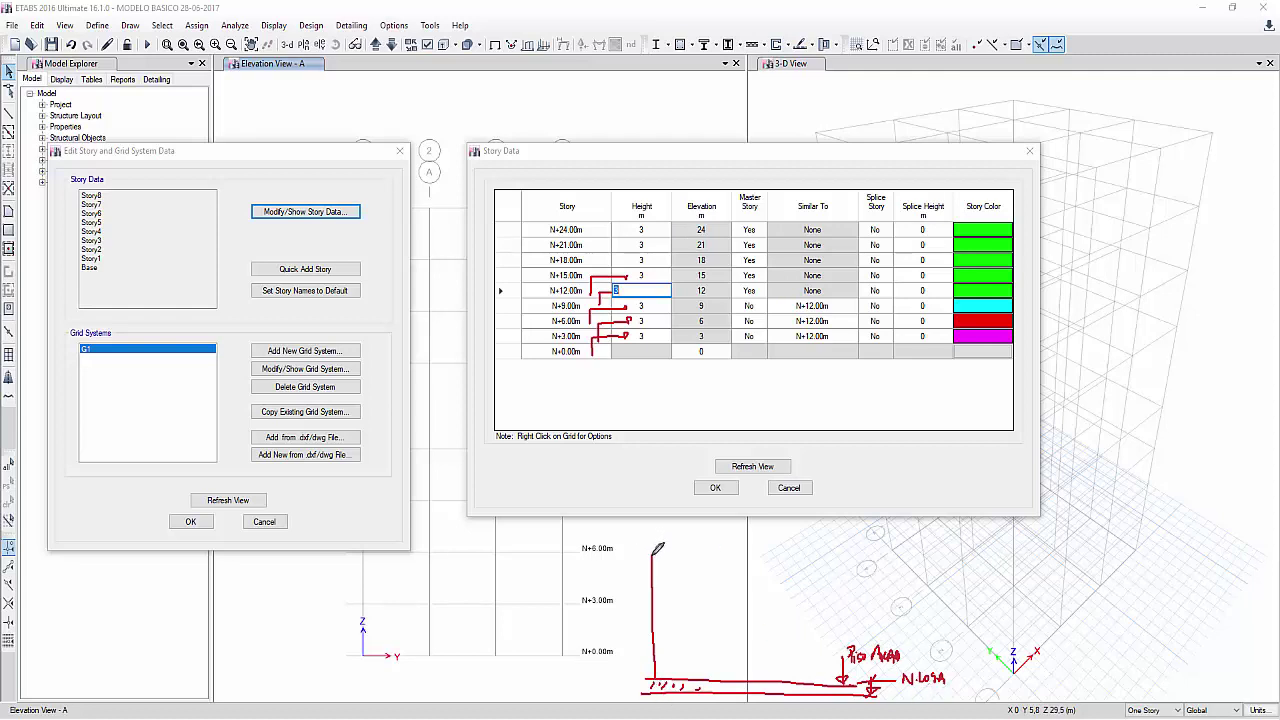
Step: Add the upper floor's top and bottom lines and the column's inner face to the red section sketch
mouse_move(652, 555)
left_mouse_down()
mouse_move(650, 519)
mouse_move(712, 548)
mouse_move(912, 546)
left_mouse_up()
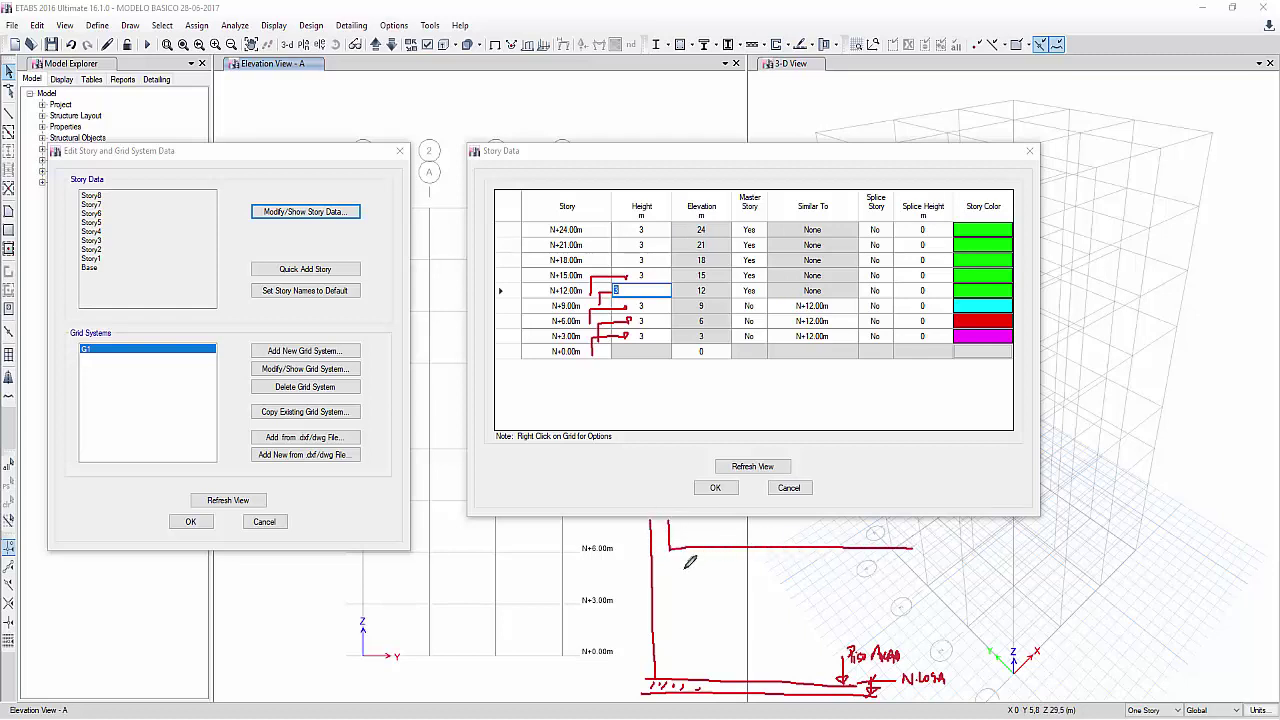
left_click_drag(672, 570, 920, 573)
left_click_drag(673, 571, 673, 684)
Step: Switch the pen to blue and draw a dashed line through the upper floor of the sketch
right_click(737, 626)
mouse_move(800, 616)
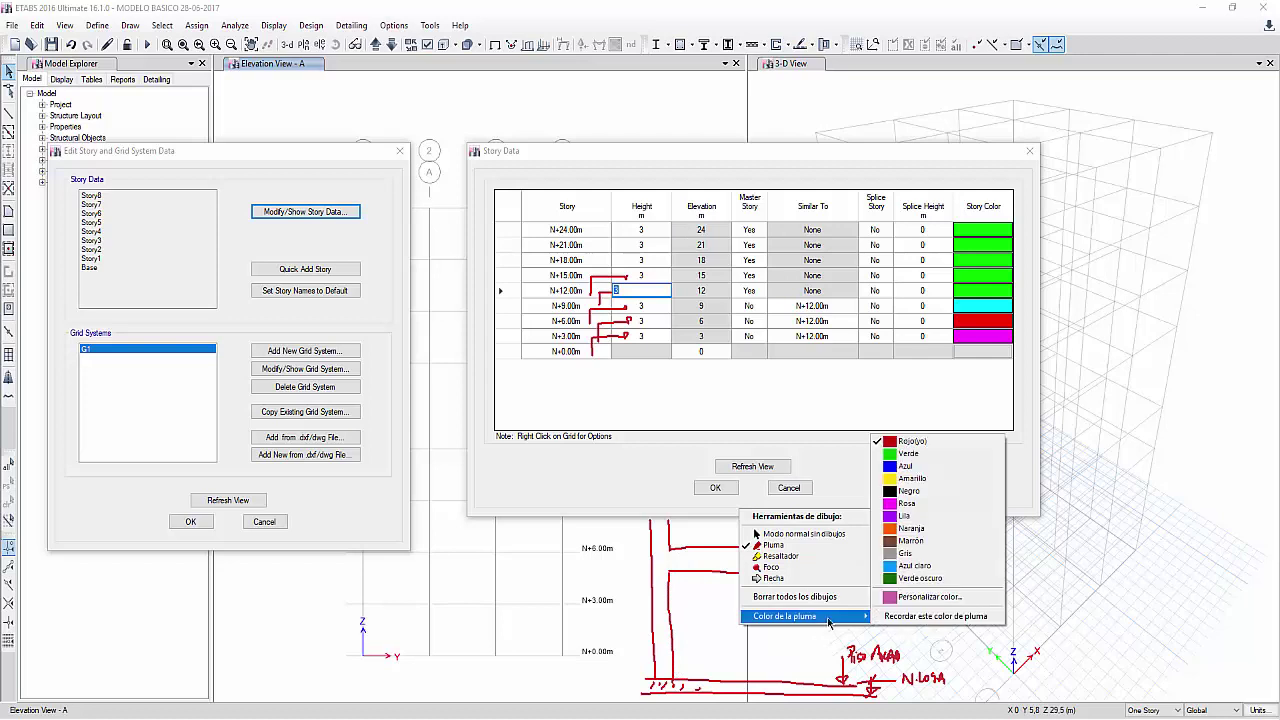
left_click(930, 466)
left_click_drag(668, 555, 920, 548)
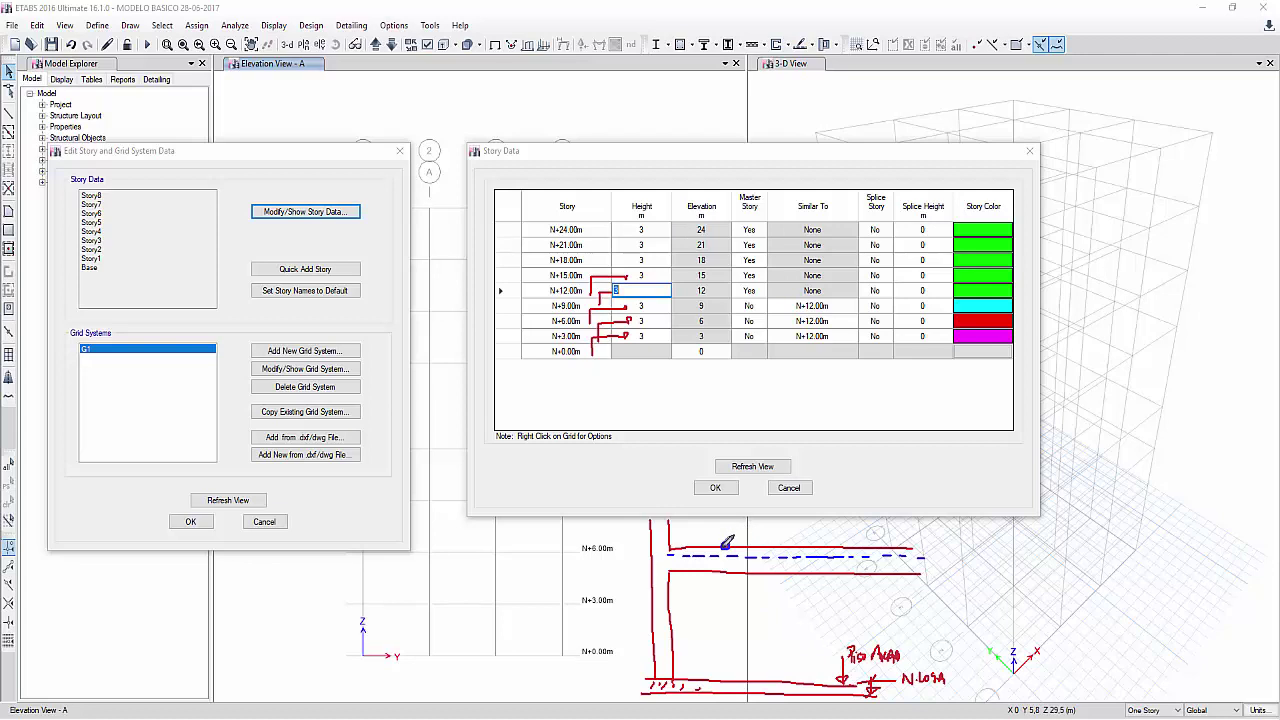
Step: Mark the story height in blue with vertical lines and a second dashed level, labelling it 3 and the base N+0.00
left_click_drag(726, 546, 730, 672)
left_click_drag(672, 539, 920, 537)
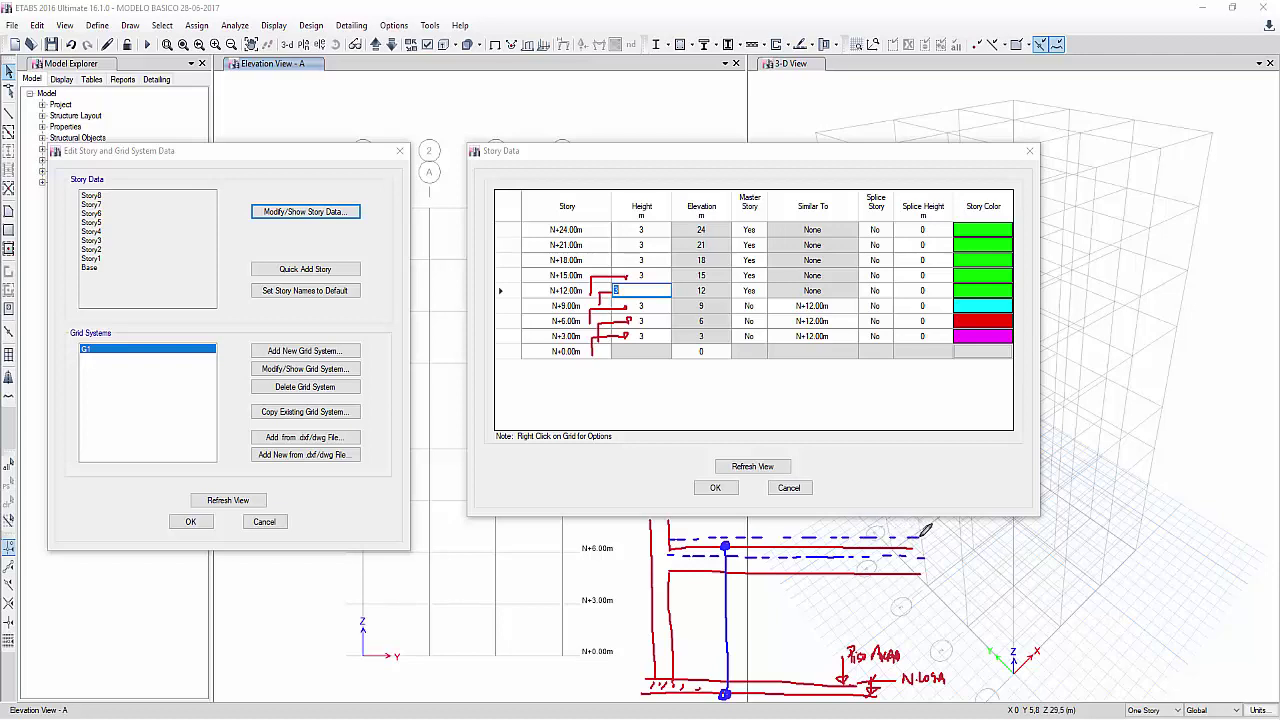
mouse_move(759, 535)
left_mouse_down()
mouse_move(758, 676)
mouse_move(738, 670)
left_mouse_up()
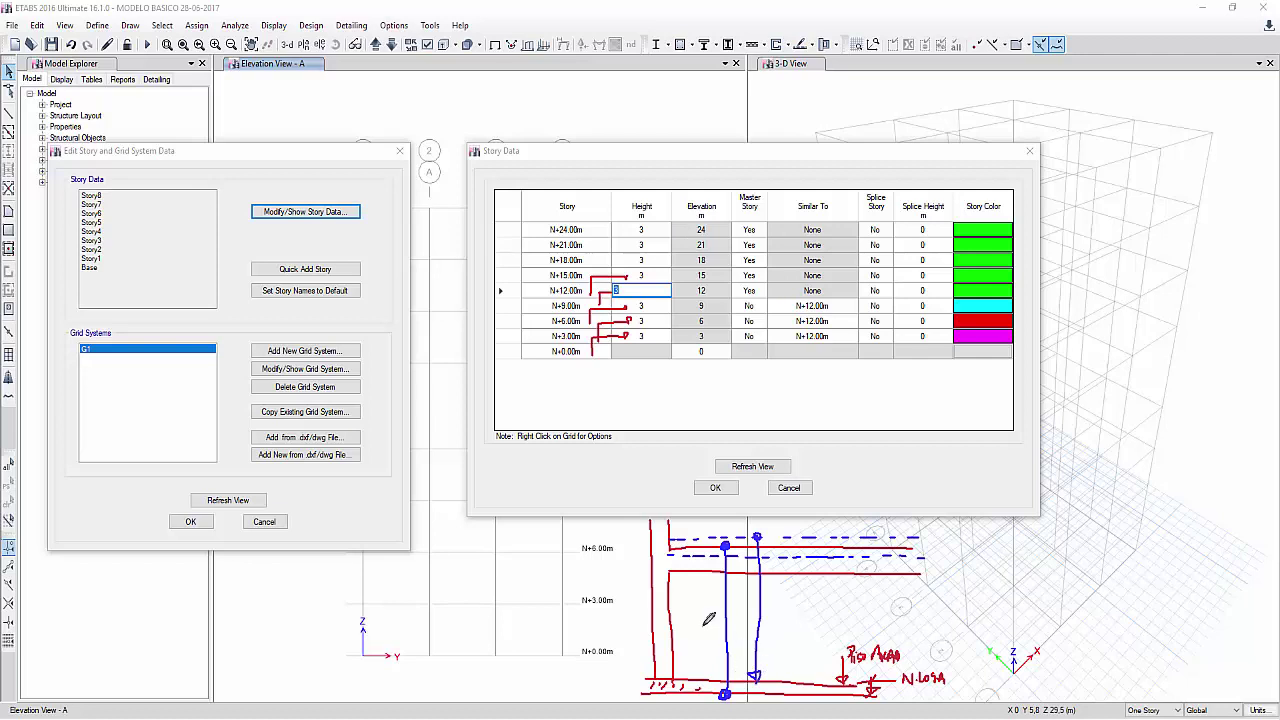
left_click_drag(690, 610, 690, 633)
mouse_move(610, 690)
left_mouse_down()
mouse_move(594, 682)
mouse_move(636, 686)
mouse_move(632, 668)
left_mouse_up()
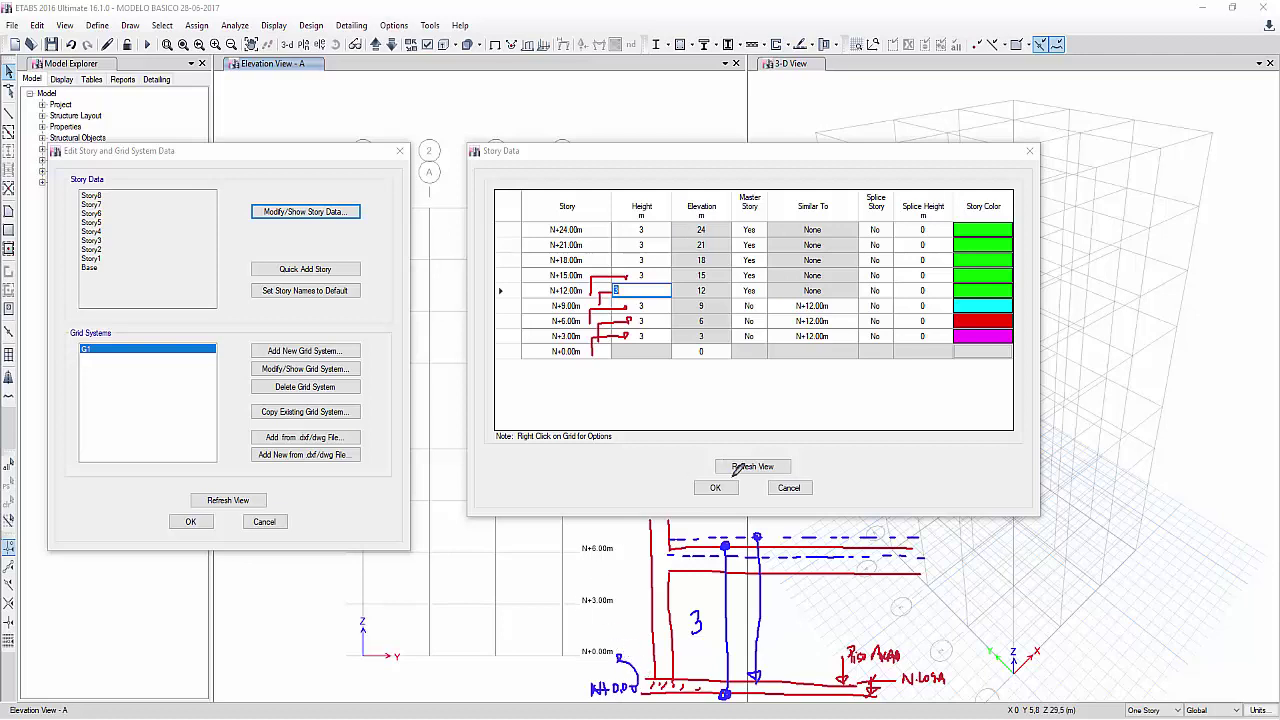
Step: Move the Story Data dialog off the elevation, and annotate a 5m height between N+12.00m and N+15.00m plus an arrow at Refresh View
right_click(711, 374)
left_click(740, 408)
left_click_drag(573, 163, 760, 157)
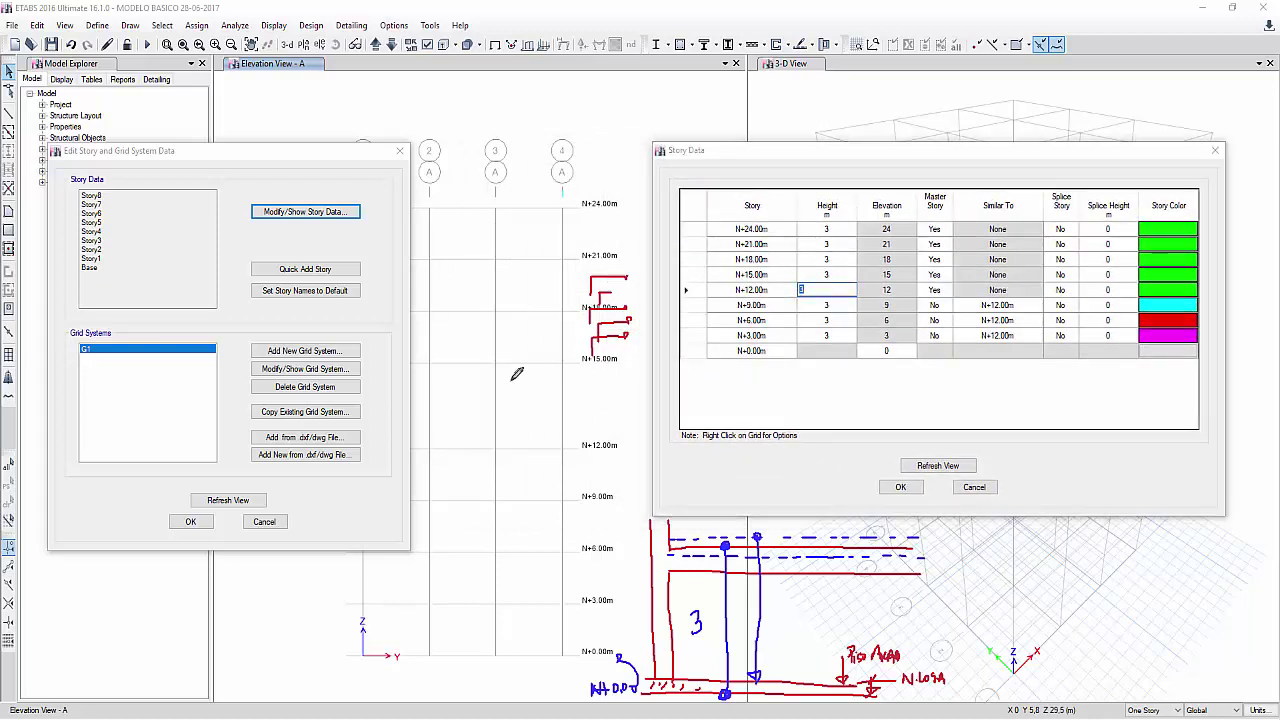
mouse_move(468, 369)
left_mouse_down()
mouse_move(454, 411)
mouse_move(463, 399)
mouse_move(472, 408)
mouse_move(469, 441)
left_mouse_up()
left_click_drag(886, 458, 899, 456)
Step: Return to the normal pointer and refresh the model views from the story data
right_click(826, 323)
left_click(860, 346)
left_click(826, 305)
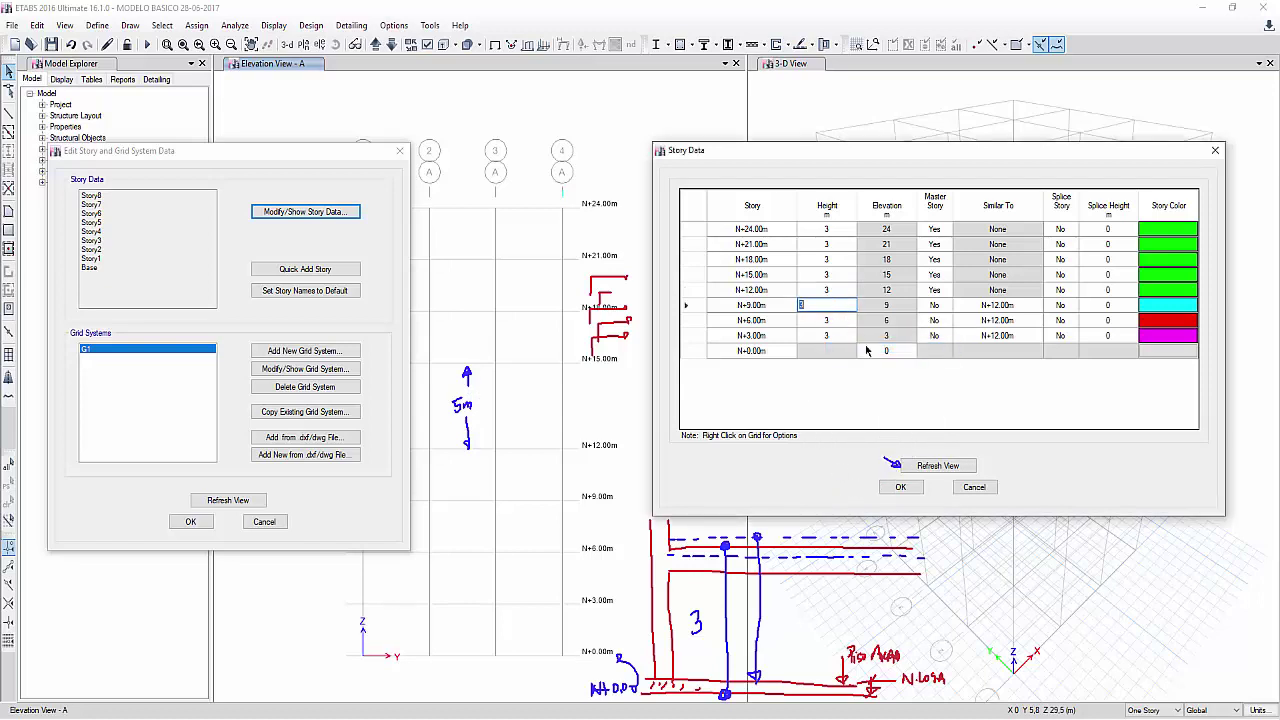
left_click(940, 466)
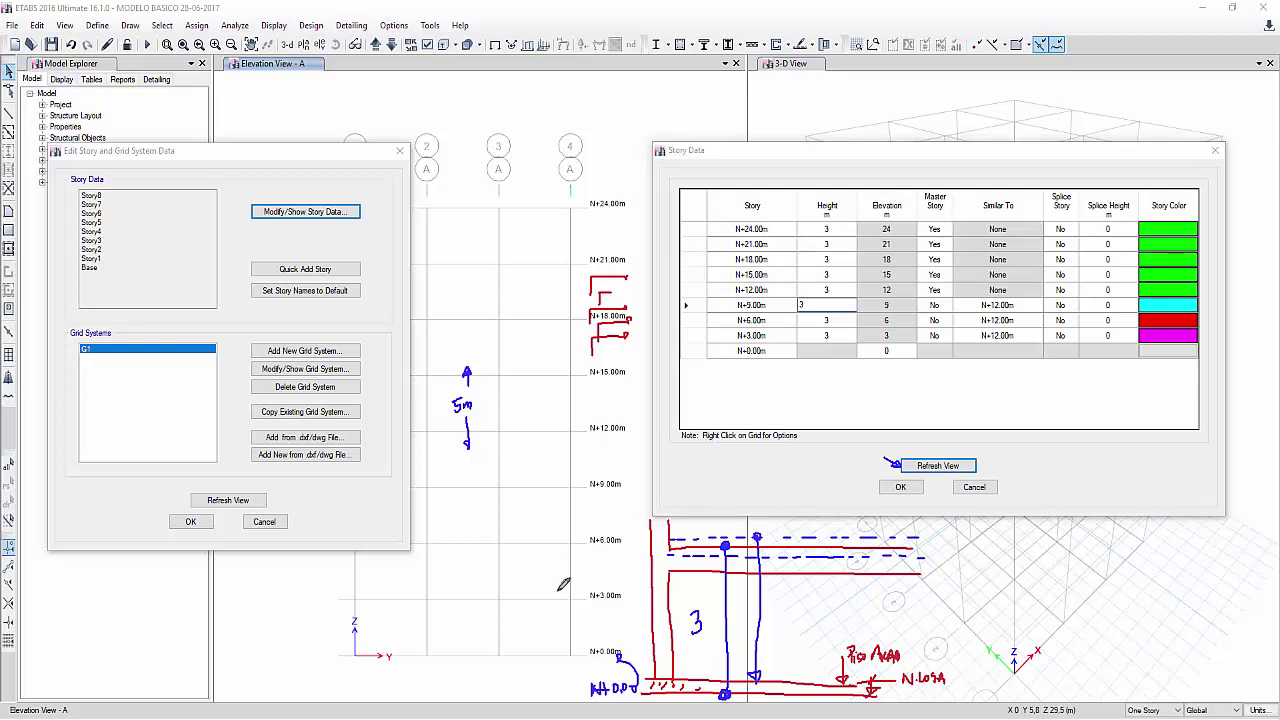
Step: Annotate the elevation in blue with marks at N+3.00m to N+12.00m, the 5m note corrected to 3, and Colum, Vigas, Losas on the first story
left_click_drag(541, 589, 575, 591)
left_click_drag(539, 528, 574, 538)
left_click_drag(543, 463, 565, 474)
left_click_drag(535, 420, 565, 425)
mouse_move(463, 385)
left_mouse_down()
mouse_move(451, 408)
mouse_move(512, 408)
left_mouse_up()
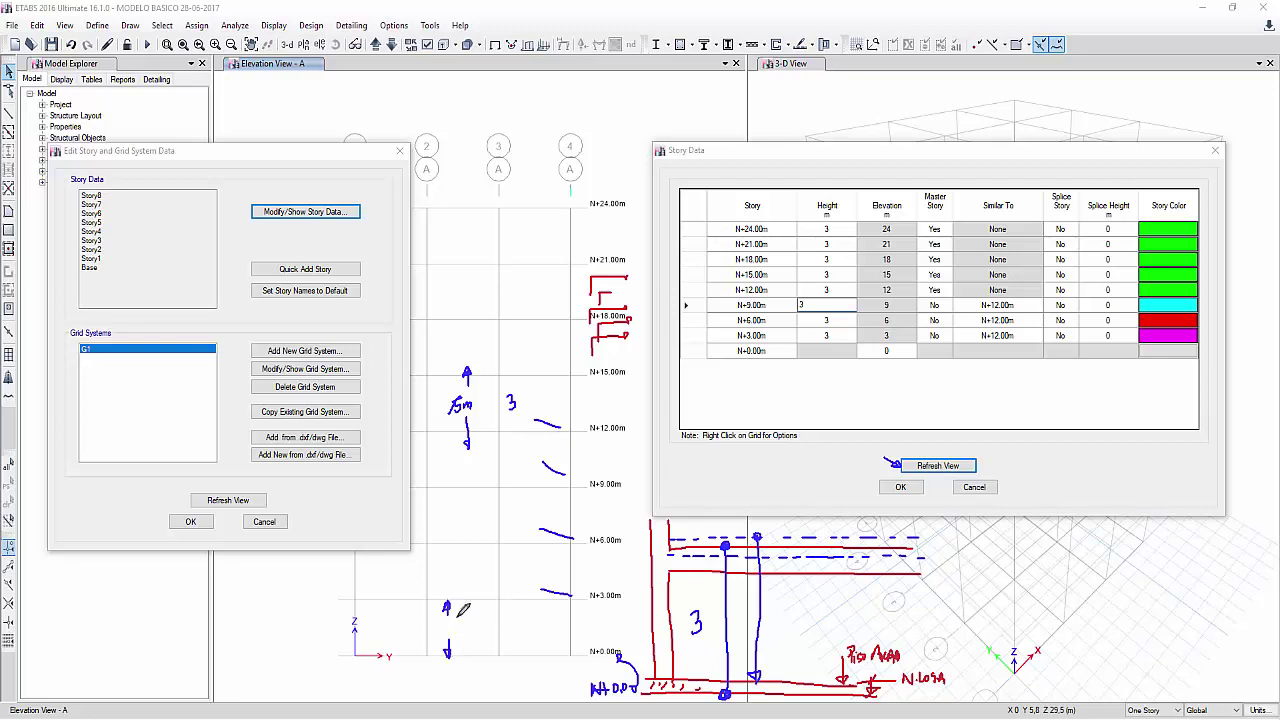
left_click_drag(455, 624, 569, 624)
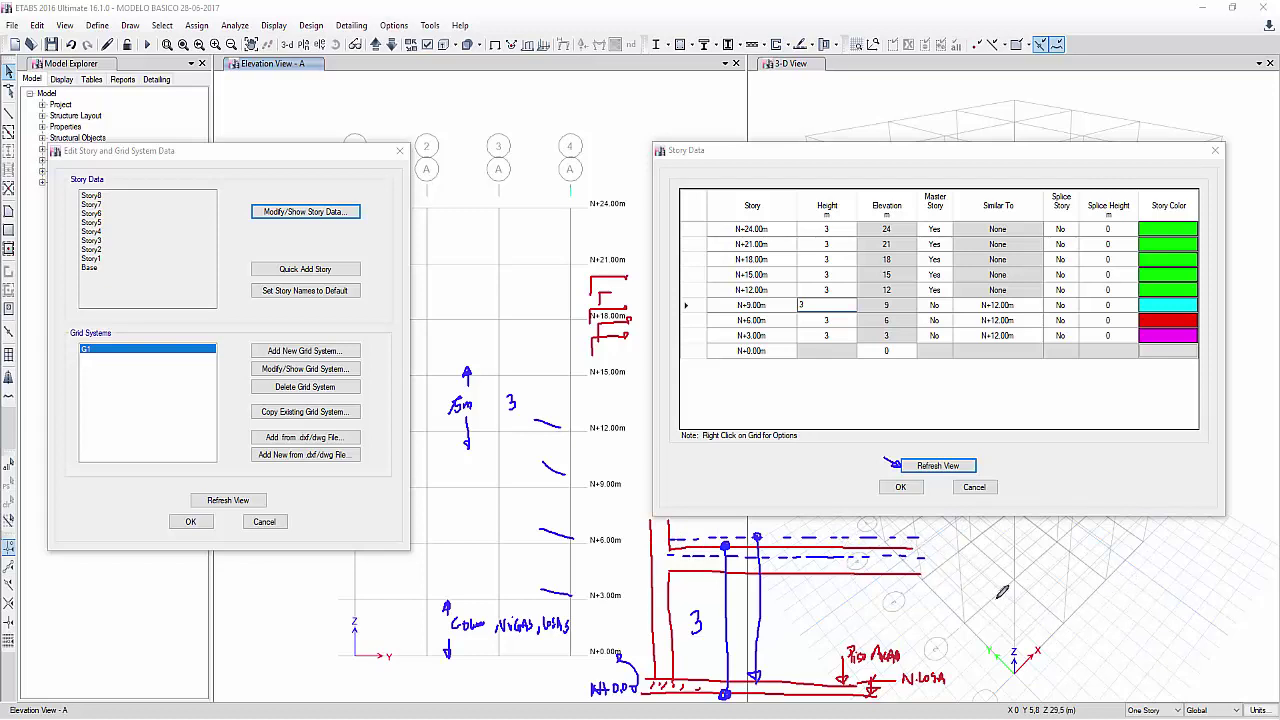
Step: Sketch a blue three-way joint over the 3-D view and outline it in red with upper and lower edges and an arrow
mouse_move(980, 577)
left_mouse_down()
mouse_move(1050, 640)
mouse_move(1045, 700)
left_mouse_up()
left_click_drag(1048, 645, 1145, 578)
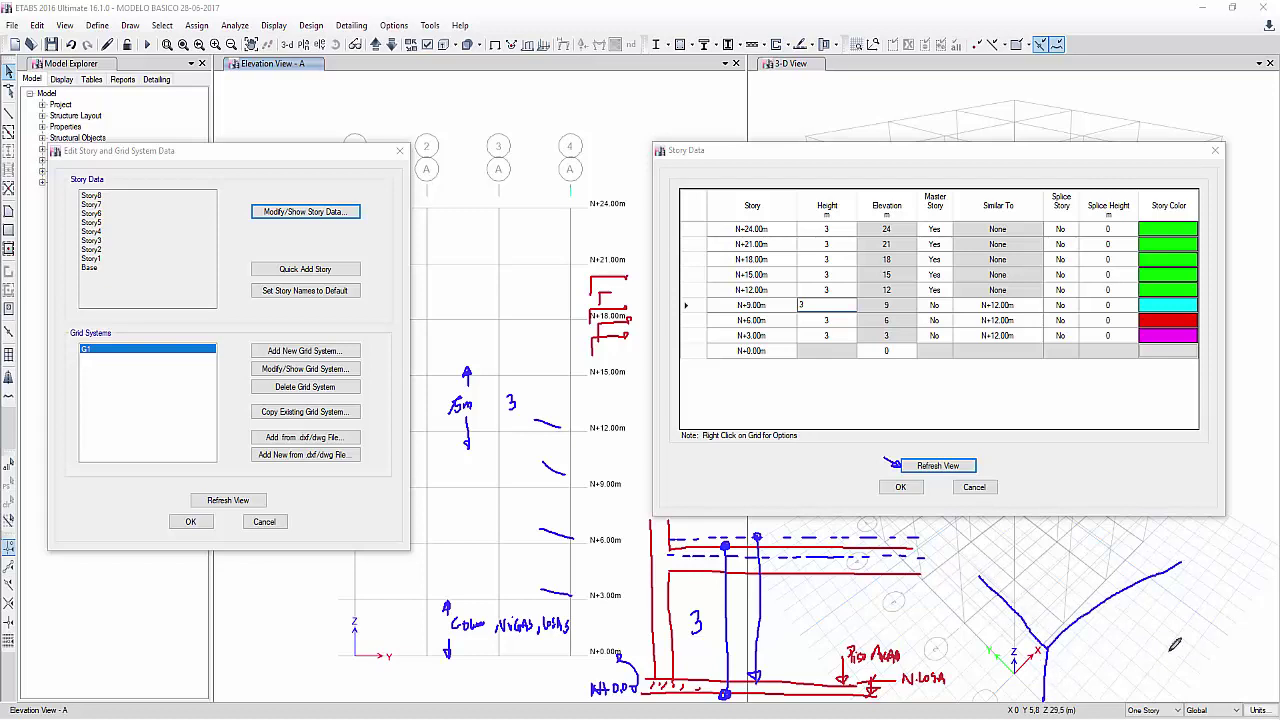
right_click(1198, 686)
mouse_move(1212, 651)
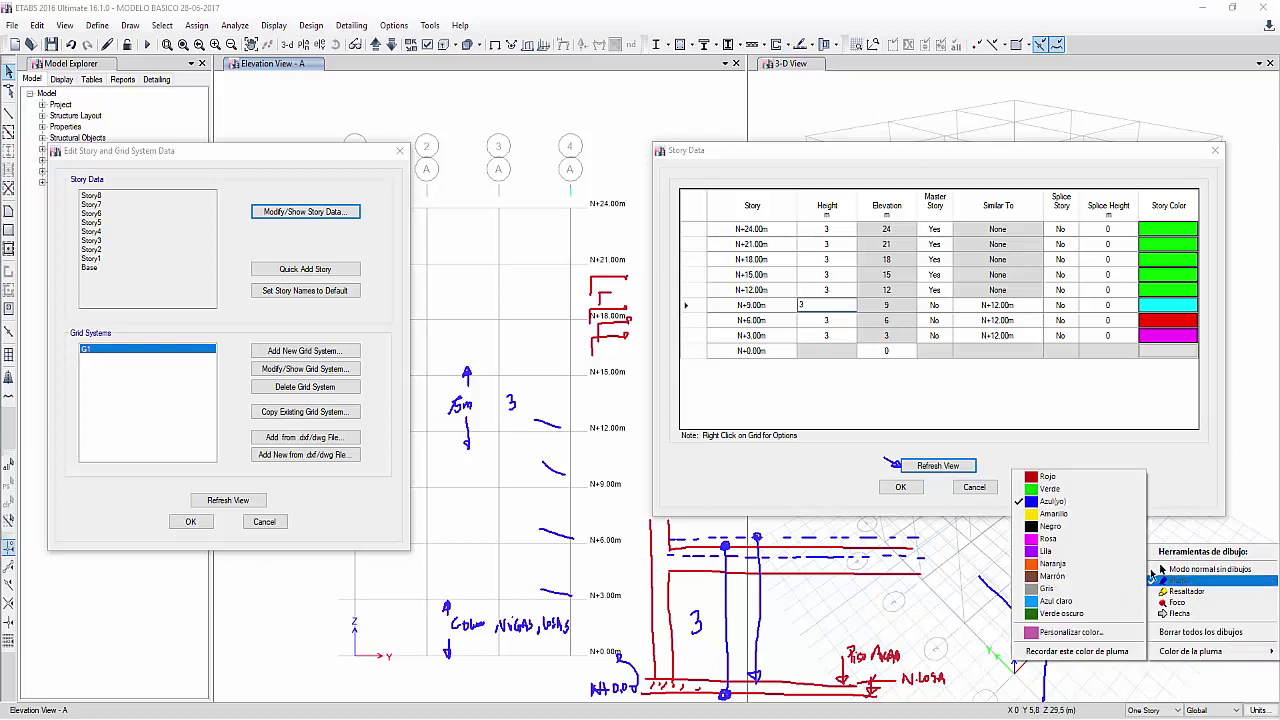
left_click(1047, 476)
left_click_drag(1042, 626, 1168, 538)
mouse_move(1041, 626)
left_mouse_down()
mouse_move(986, 572)
mouse_move(1050, 664)
mouse_move(1188, 587)
left_mouse_up()
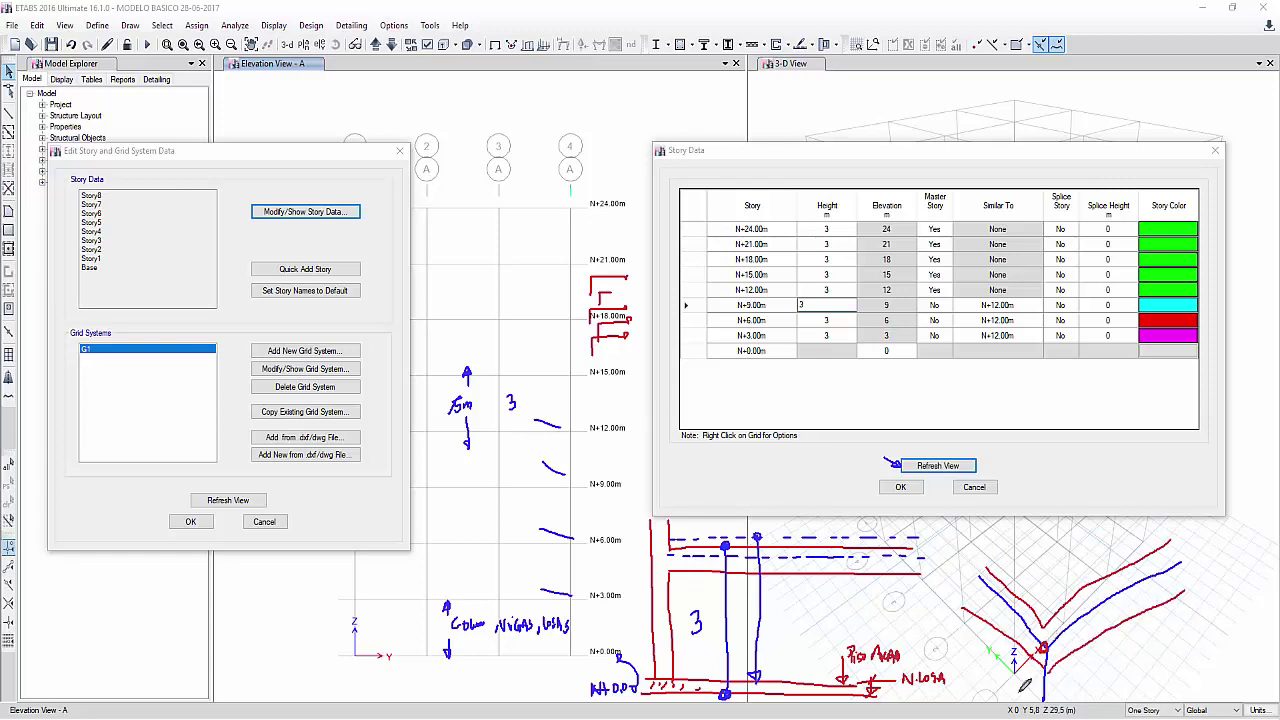
left_click_drag(1153, 565, 1153, 610)
Step: Switch the pen to dark green and hatch the upper slab in the section sketch
right_click(815, 616)
mouse_move(857, 611)
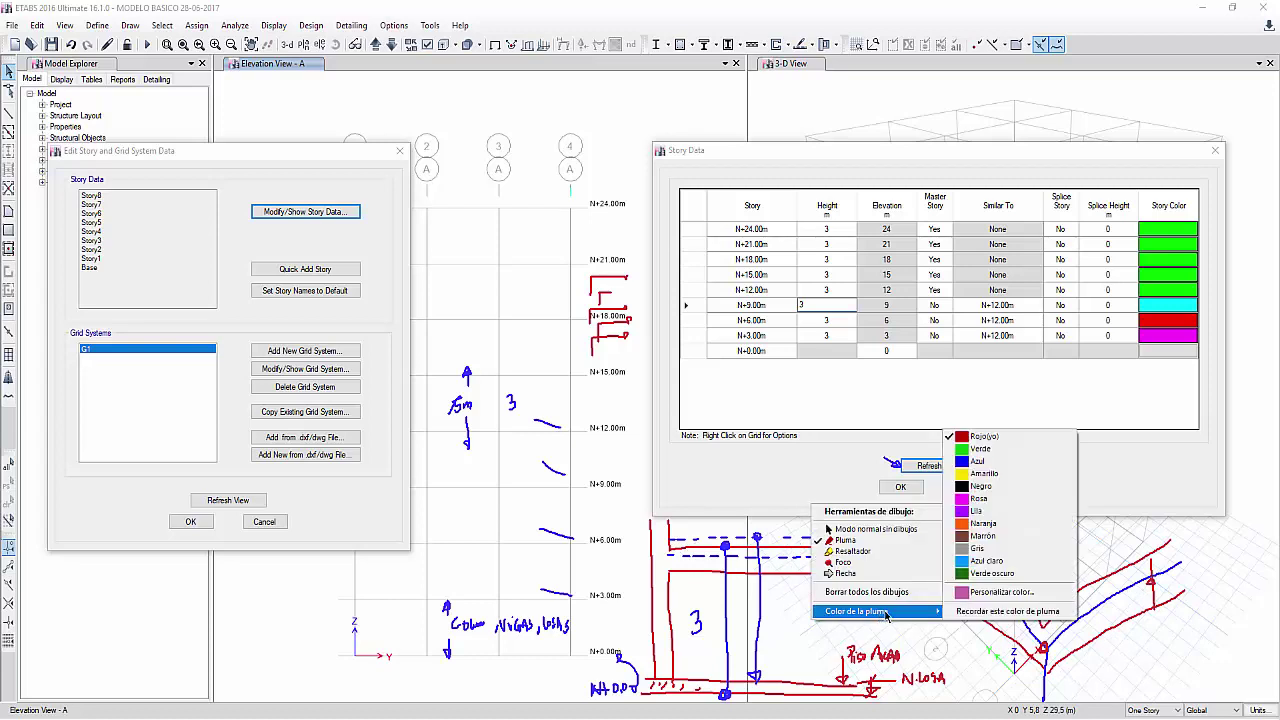
left_click(950, 563)
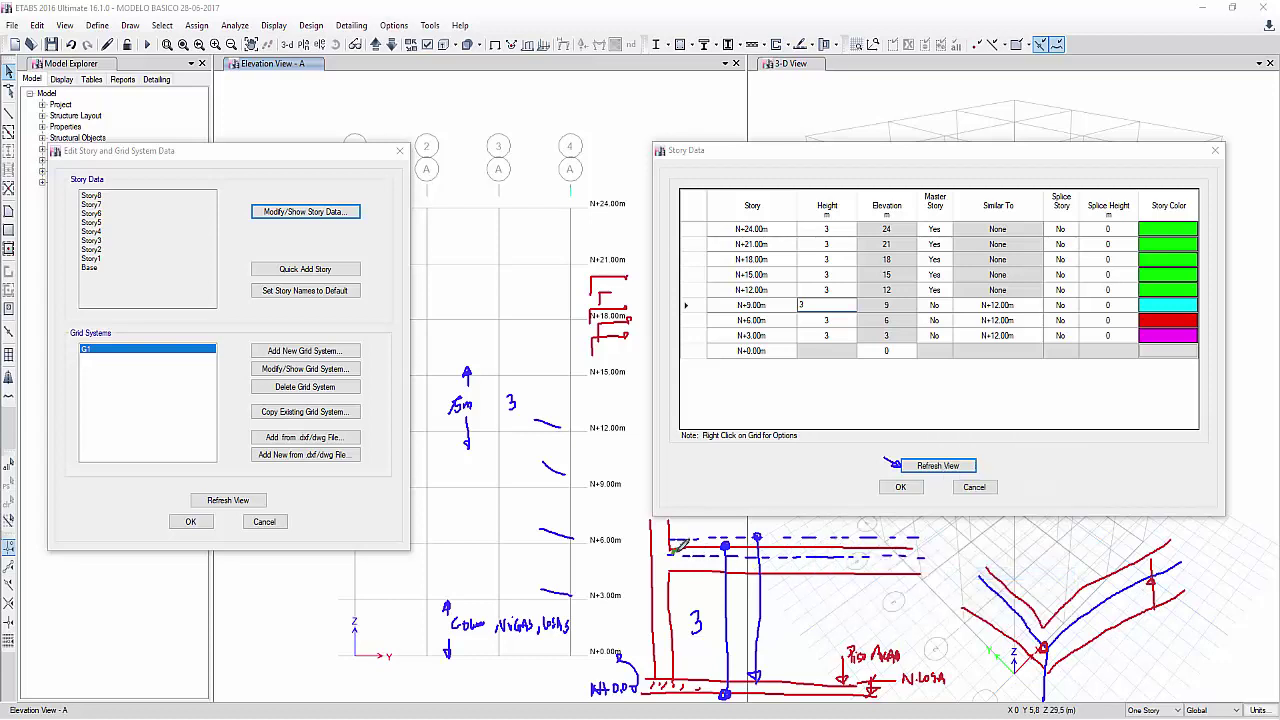
mouse_move(686, 549)
left_mouse_down()
mouse_move(924, 547)
mouse_move(682, 545)
left_mouse_up()
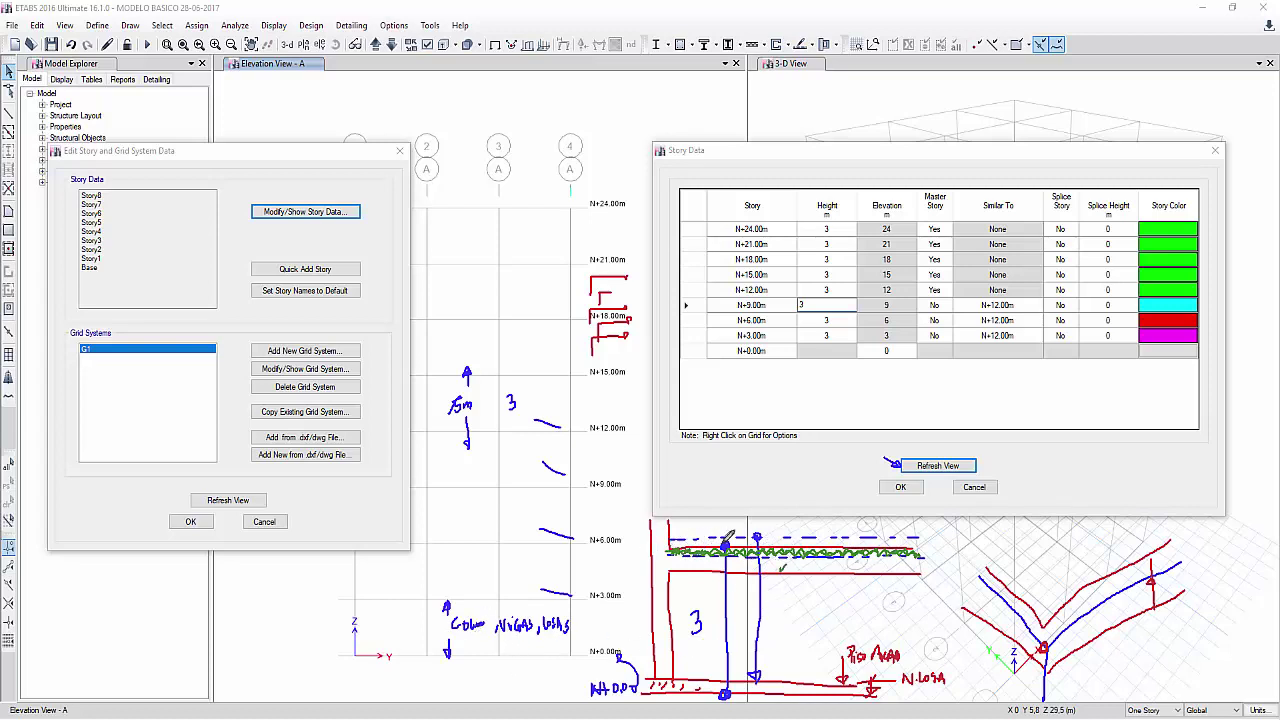
Step: Mark the column split at the slab level, label the parts Col and Col 1, and draw a mid-height horizontal line with end marks
mouse_move(721, 544)
left_mouse_down()
mouse_move(648, 546)
mouse_move(672, 545)
left_mouse_up()
left_click_drag(652, 591, 672, 600)
mouse_move(652, 494)
left_mouse_down()
mouse_move(646, 516)
mouse_move(663, 518)
left_mouse_up()
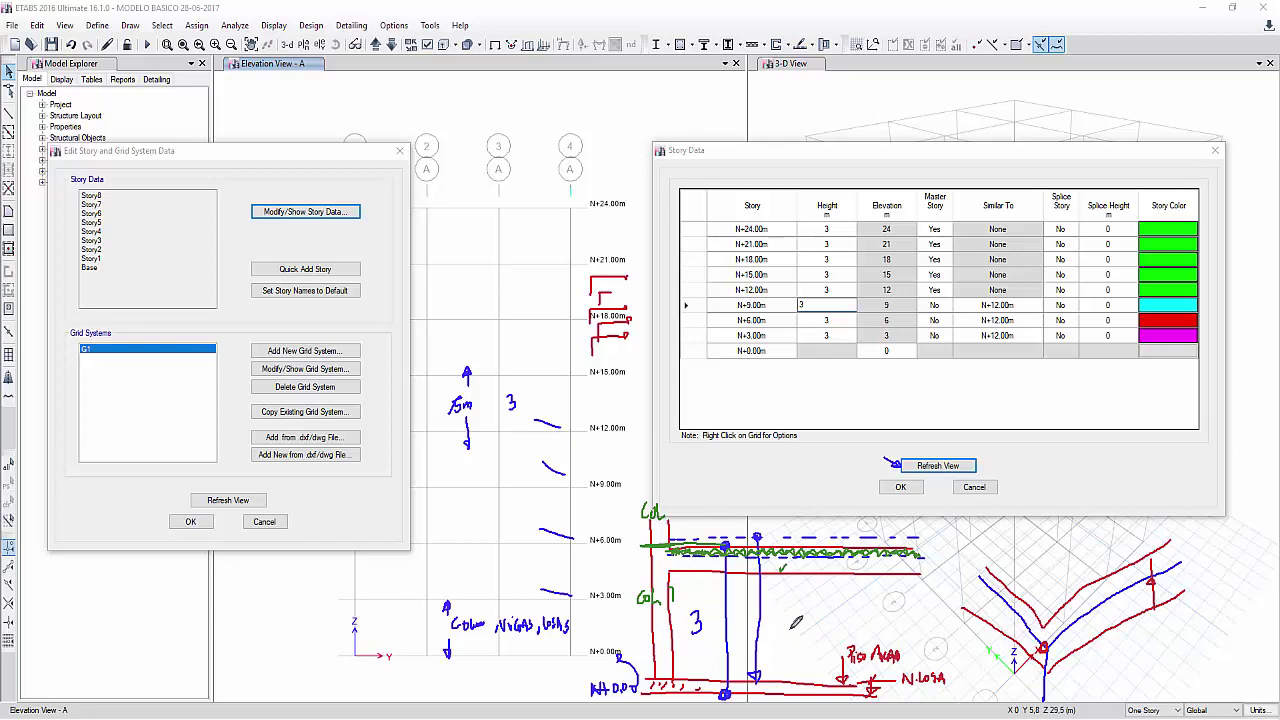
left_click_drag(642, 625, 852, 625)
left_click_drag(768, 614, 768, 632)
left_click_drag(846, 616, 855, 625)
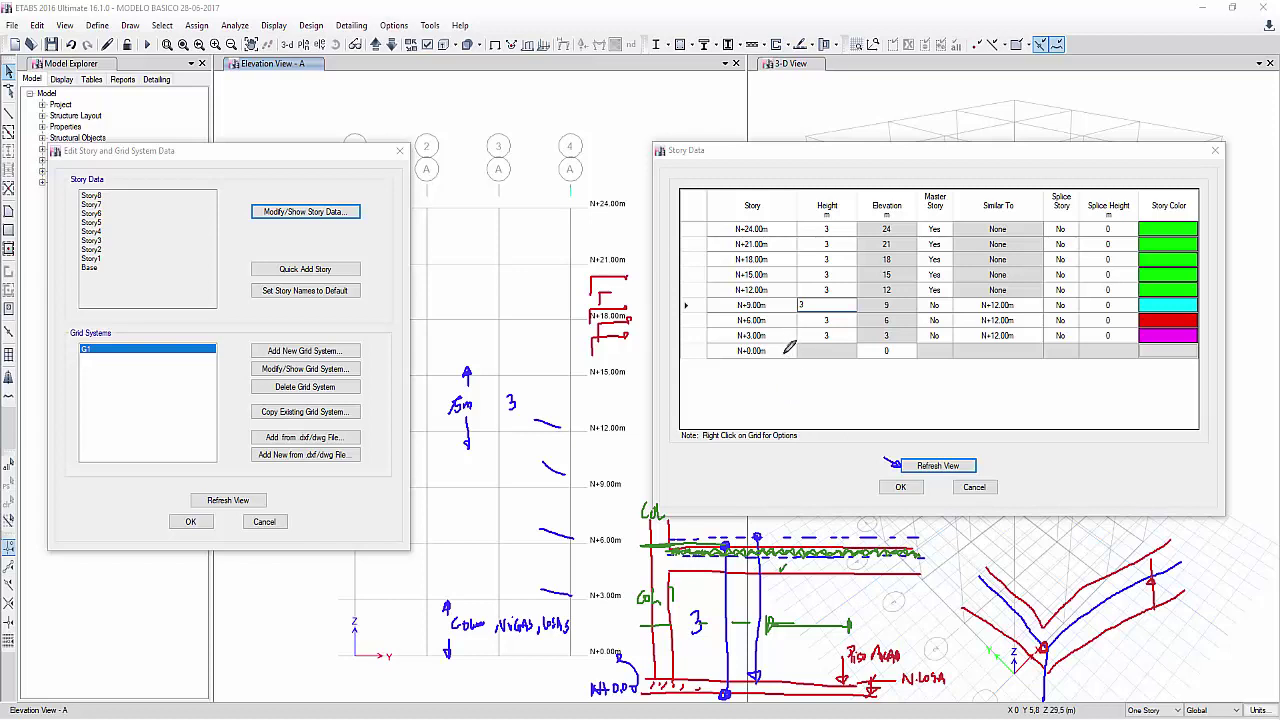
Step: Underline the Story Data title, write Entrepisos above the table, and tick levels N+3.00m and N+6.00m in the elevation
left_click_drag(660, 161, 820, 162)
mouse_move(724, 172)
left_mouse_down()
mouse_move(836, 171)
mouse_move(826, 167)
left_mouse_up()
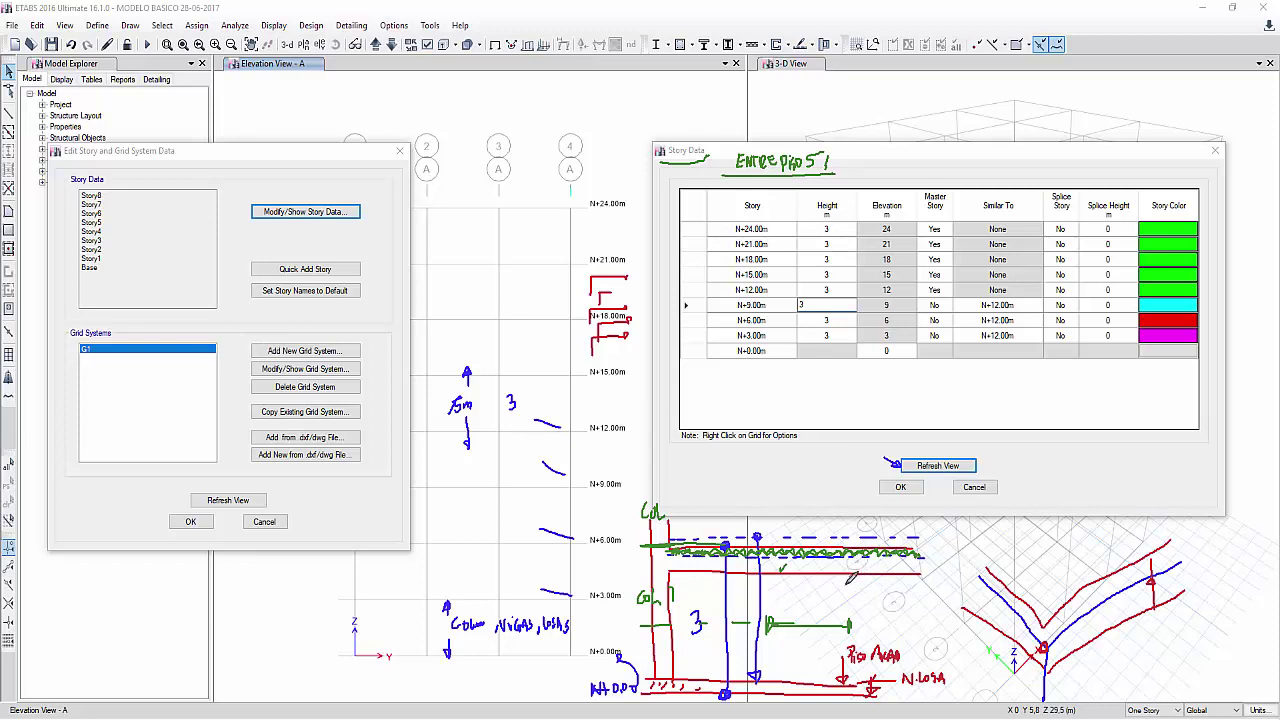
left_click_drag(614, 590, 622, 583)
left_click_drag(603, 541, 611, 531)
Step: Write an underlined Grupos note with two branches and underline the Model Explorer title
mouse_move(48, 571)
left_mouse_down()
mouse_move(42, 592)
mouse_move(66, 578)
mouse_move(82, 598)
mouse_move(104, 582)
mouse_move(95, 594)
mouse_move(128, 603)
mouse_move(127, 589)
mouse_move(176, 568)
mouse_move(137, 598)
mouse_move(187, 598)
mouse_move(179, 607)
left_mouse_up()
left_click(127, 599)
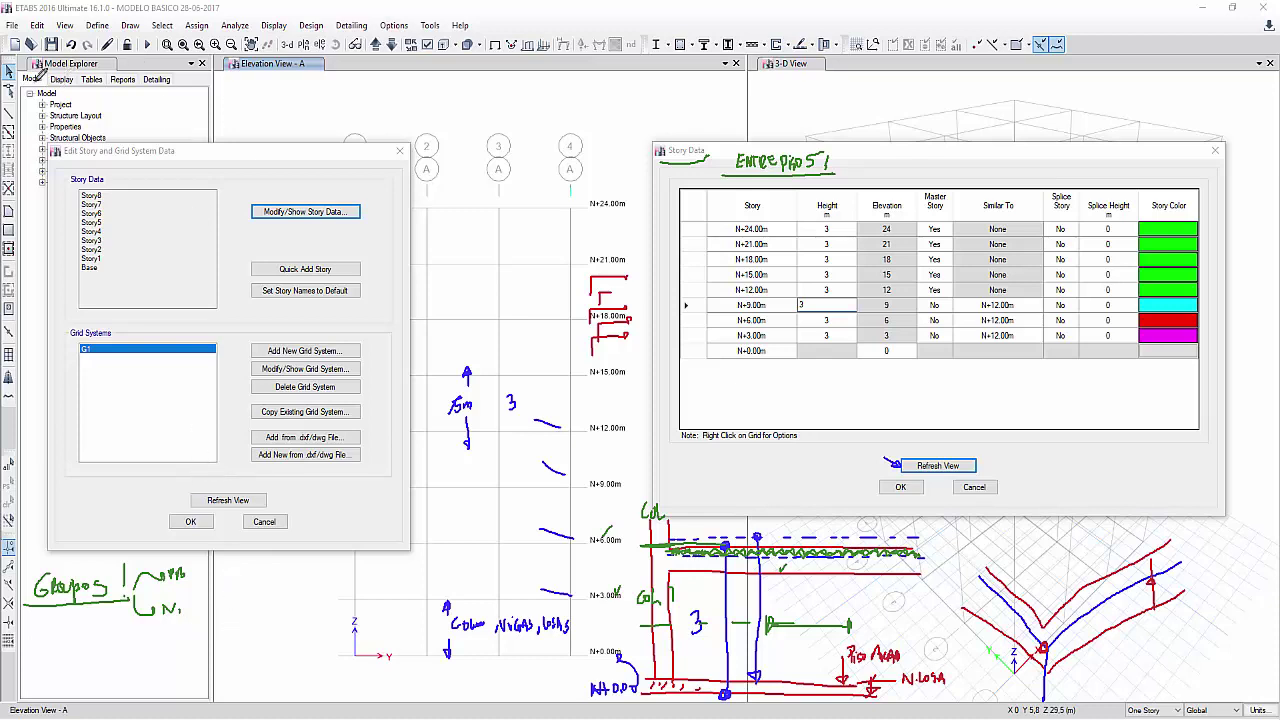
left_click_drag(42, 70, 108, 67)
Step: Circle the Story, Height and Elevation headers, point an arrow at Master Story, and return to the normal pointer
mouse_move(762, 197)
left_mouse_down()
mouse_move(740, 212)
mouse_move(770, 198)
mouse_move(840, 214)
mouse_move(843, 199)
mouse_move(896, 219)
mouse_move(878, 194)
left_mouse_up()
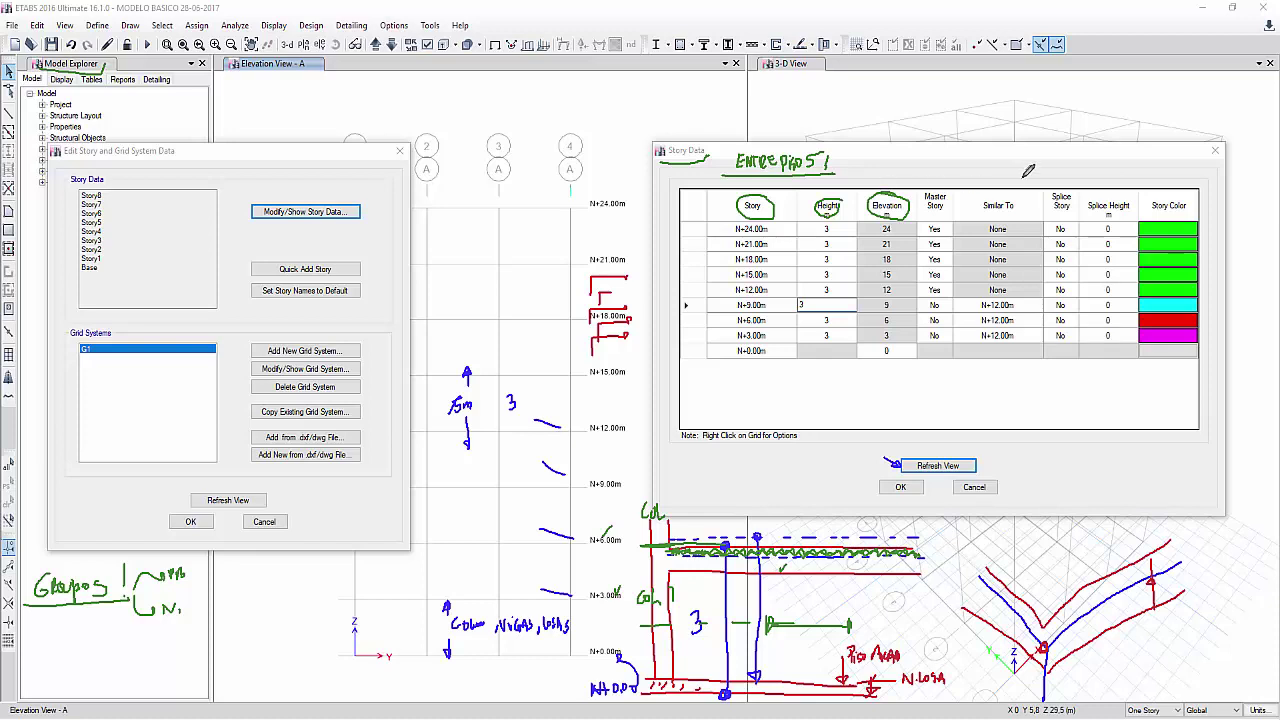
mouse_move(936, 148)
left_mouse_down()
mouse_move(933, 178)
mouse_move(941, 167)
left_mouse_up()
right_click(785, 237)
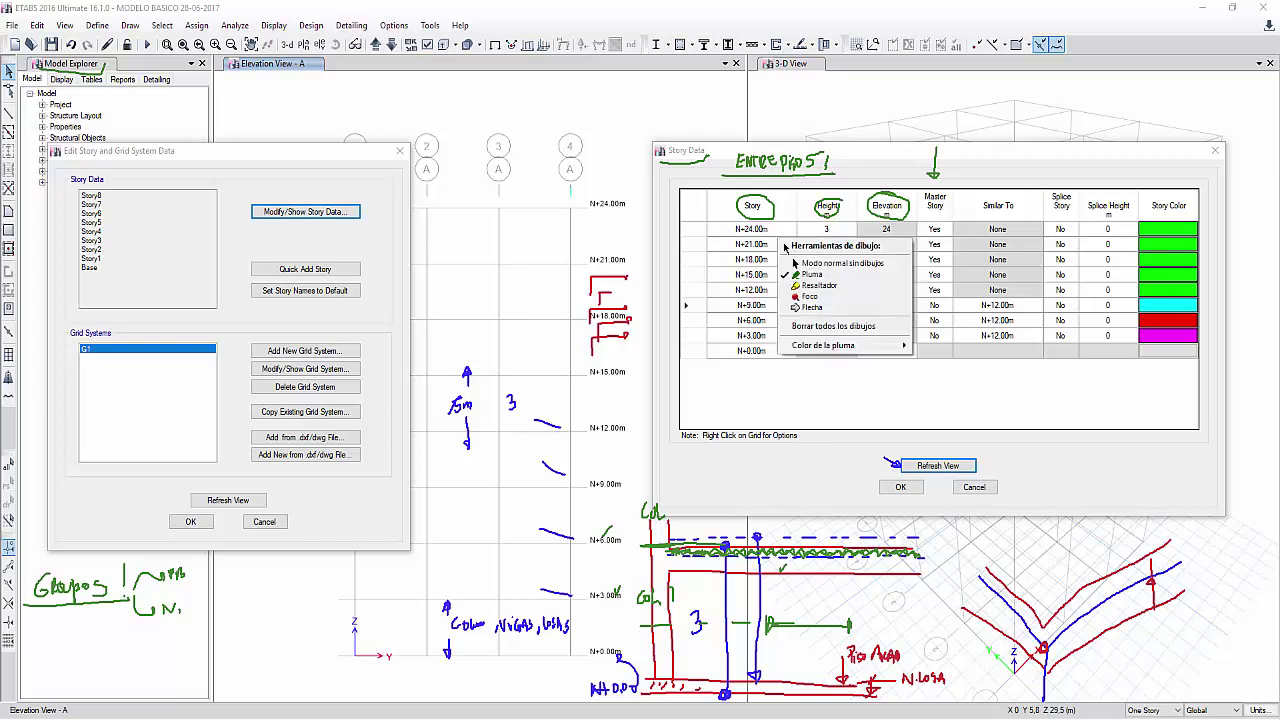
left_click(802, 264)
Step: Set Master Story to No for story N+21.00m
left_click(932, 229)
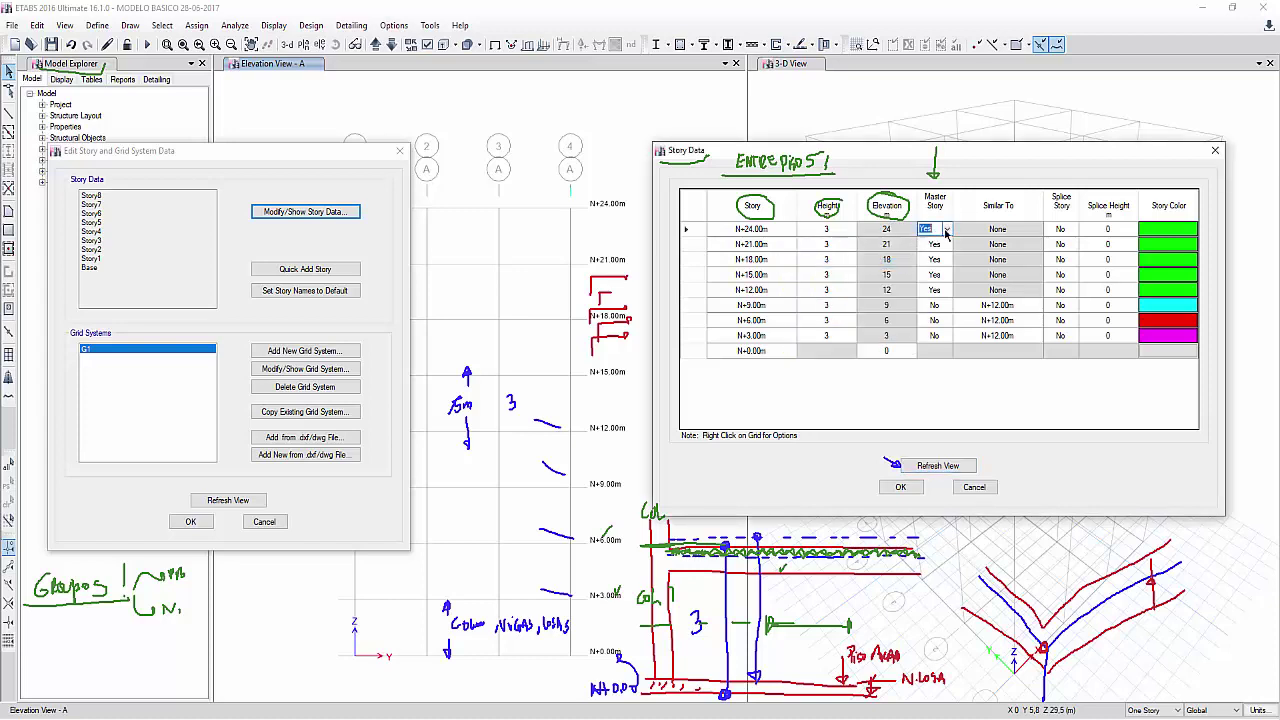
left_click(776, 234)
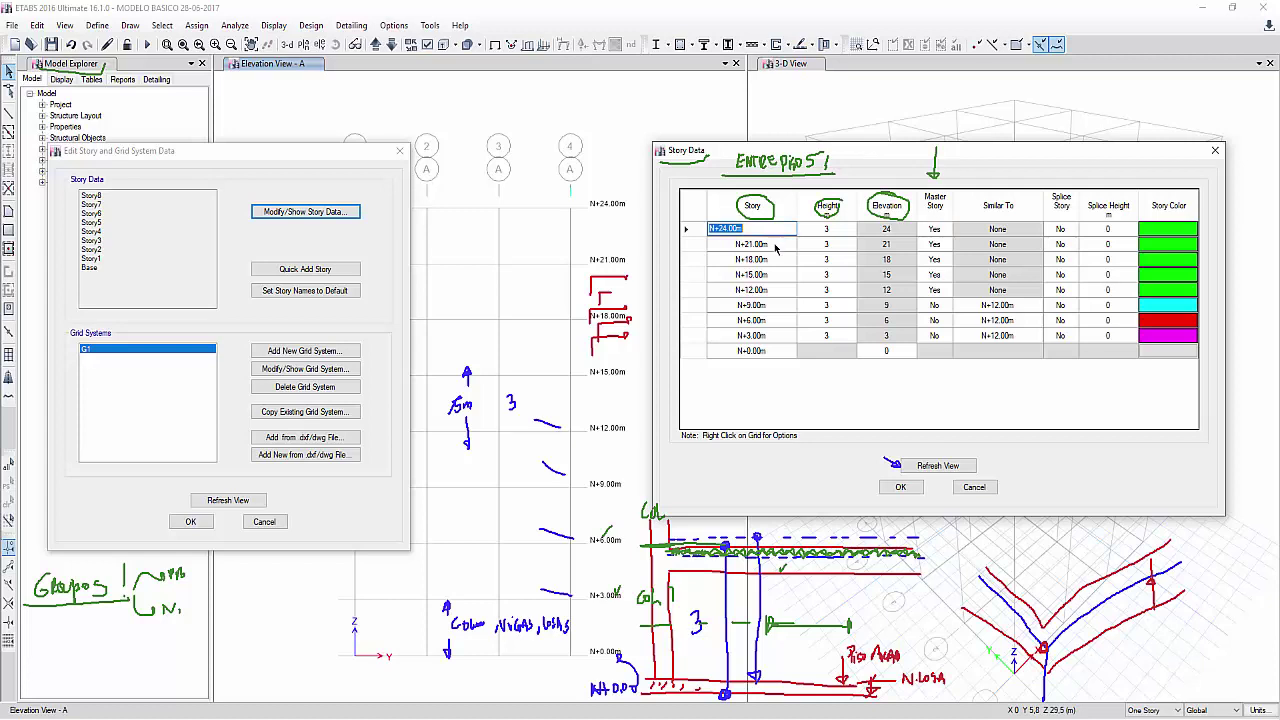
left_click(773, 243)
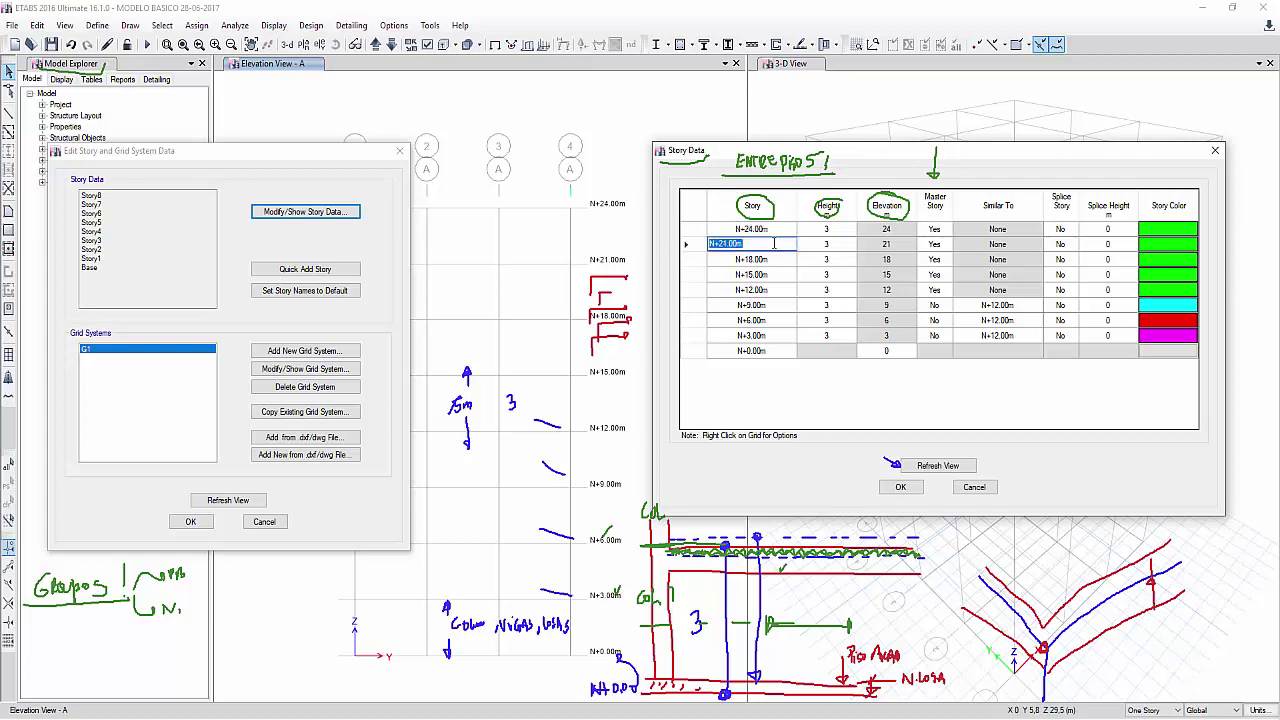
left_click(940, 245)
left_click(946, 244)
left_click(937, 267)
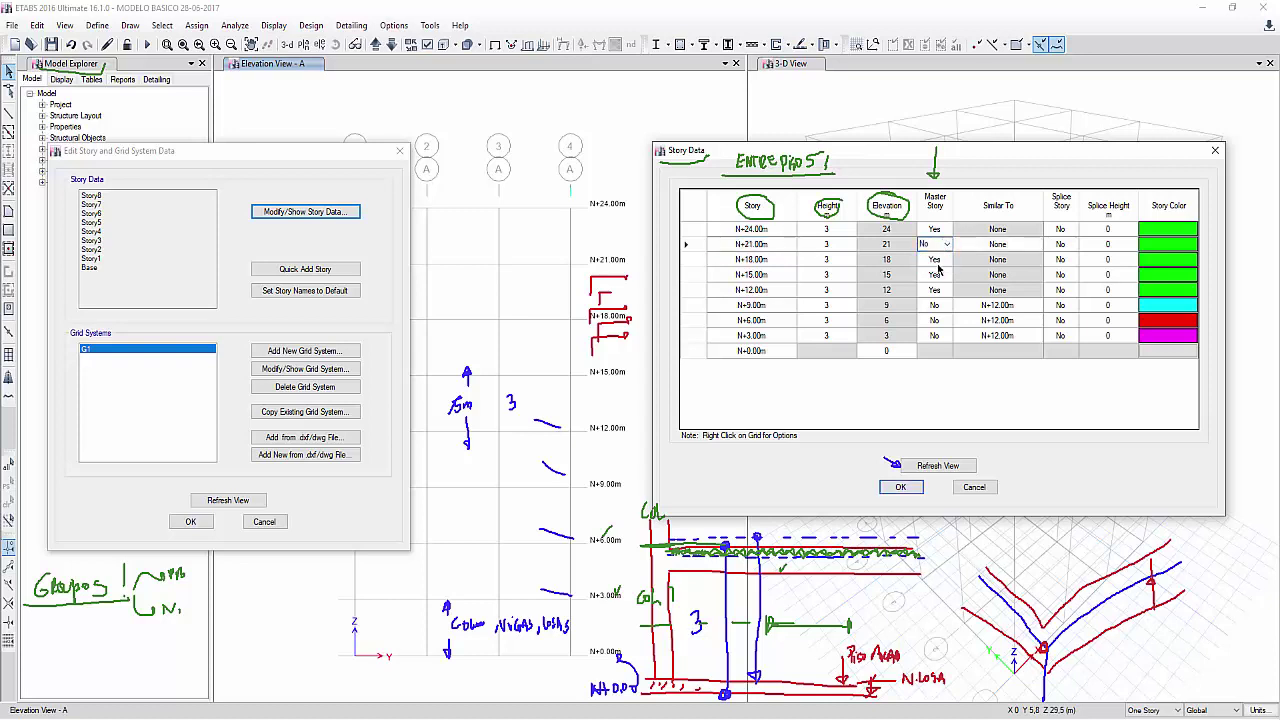
Step: Set Master Story to No for stories N+15.00m and N+12.00m
left_click(776, 275)
left_click(778, 290)
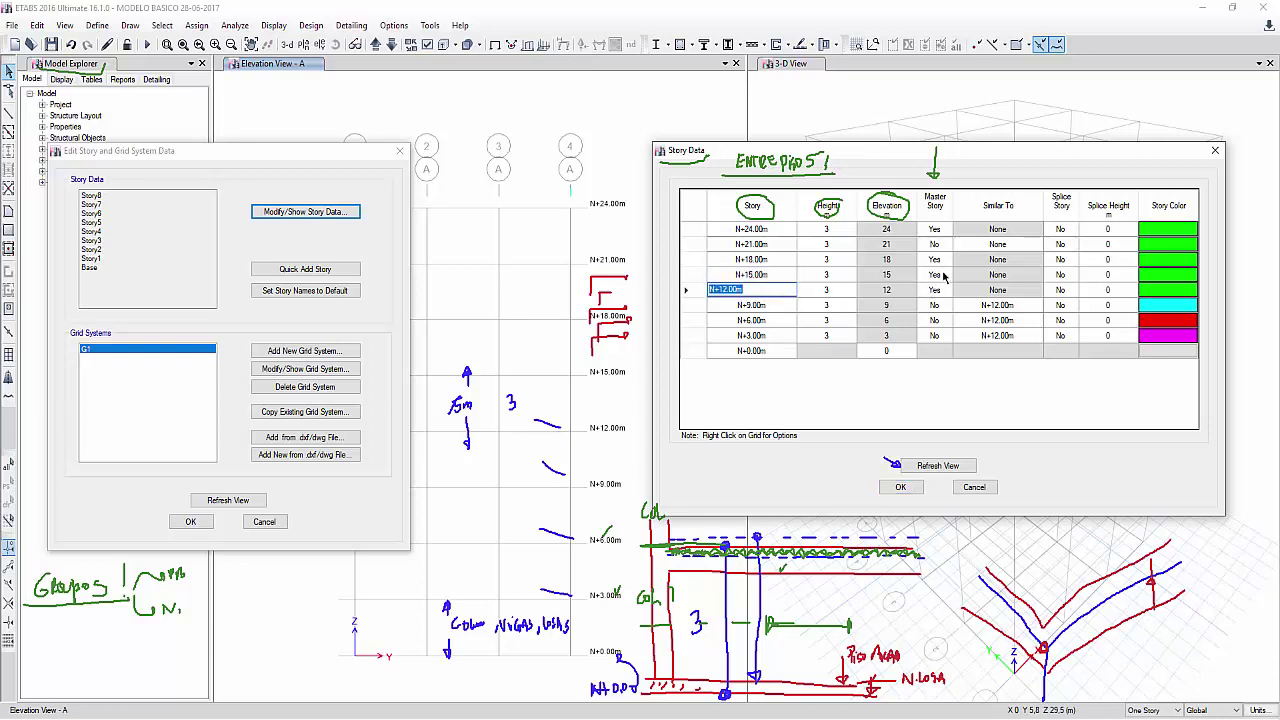
left_click(943, 275)
left_click(946, 275)
left_click(950, 297)
left_click(935, 290)
left_click(946, 290)
left_click(942, 316)
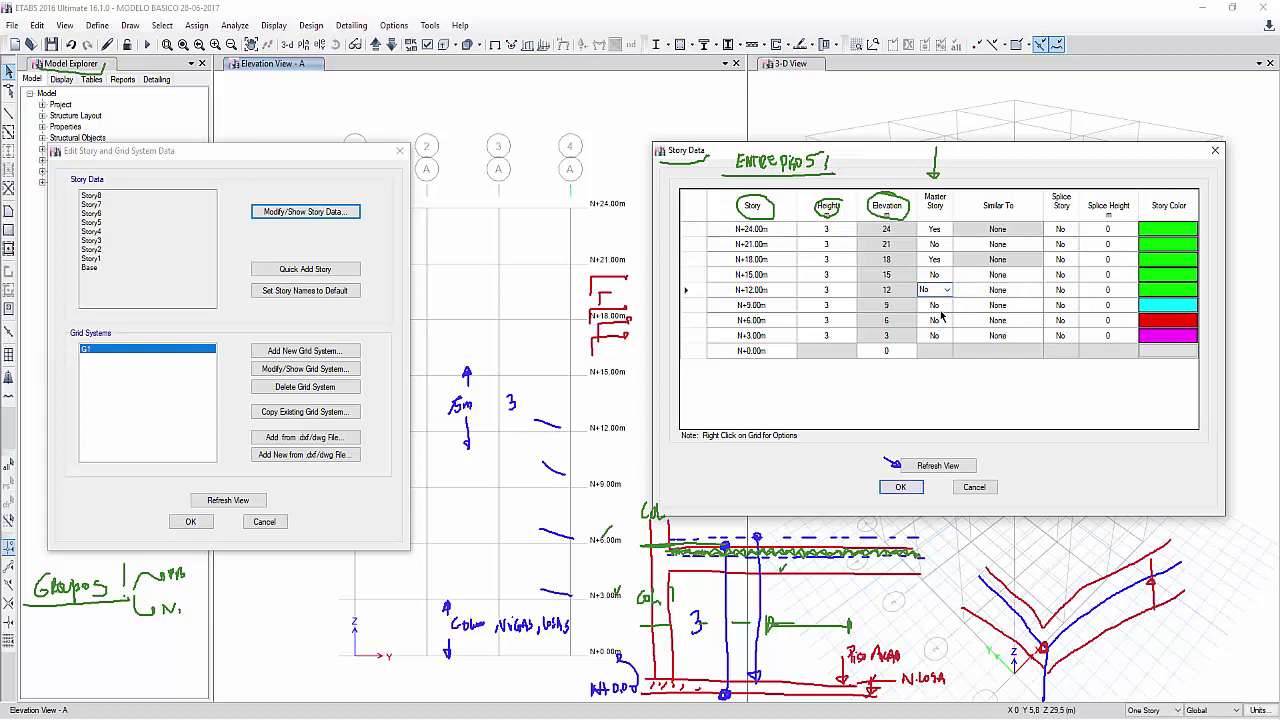
Step: Set Master Story to Yes for story N+9.00m
left_click(774, 305)
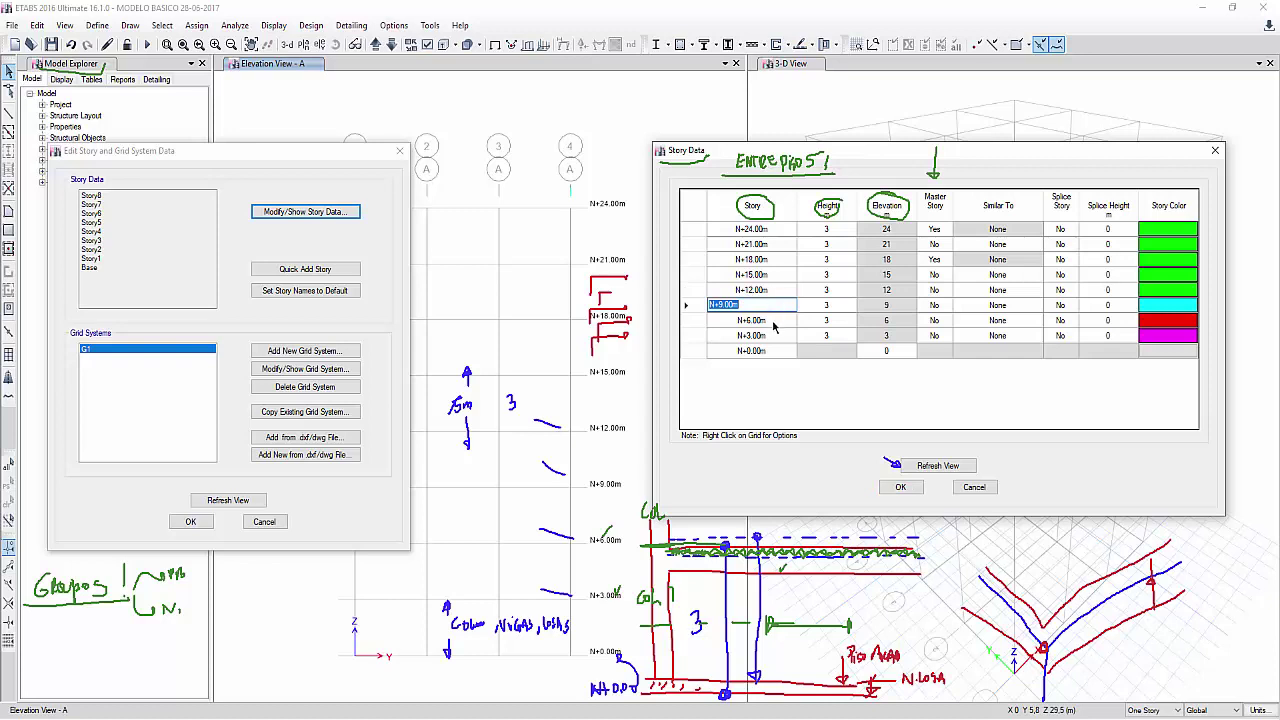
left_click(934, 305)
left_click(946, 305)
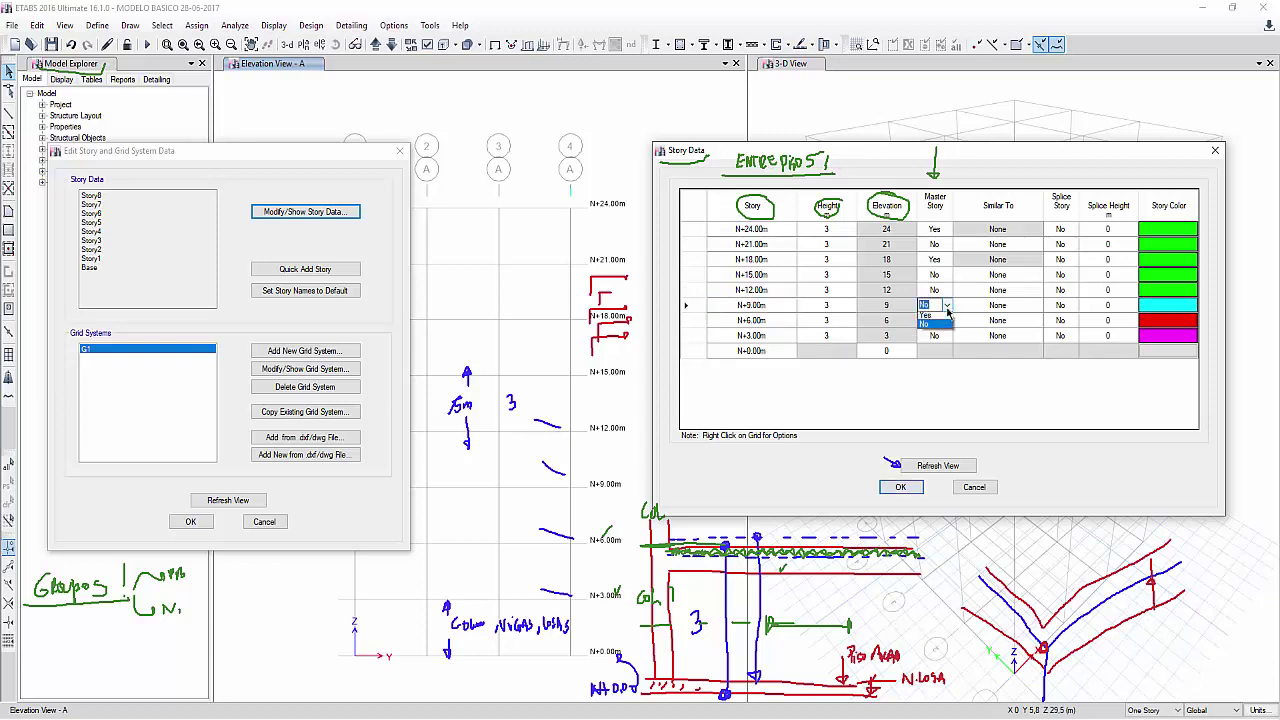
left_click(939, 319)
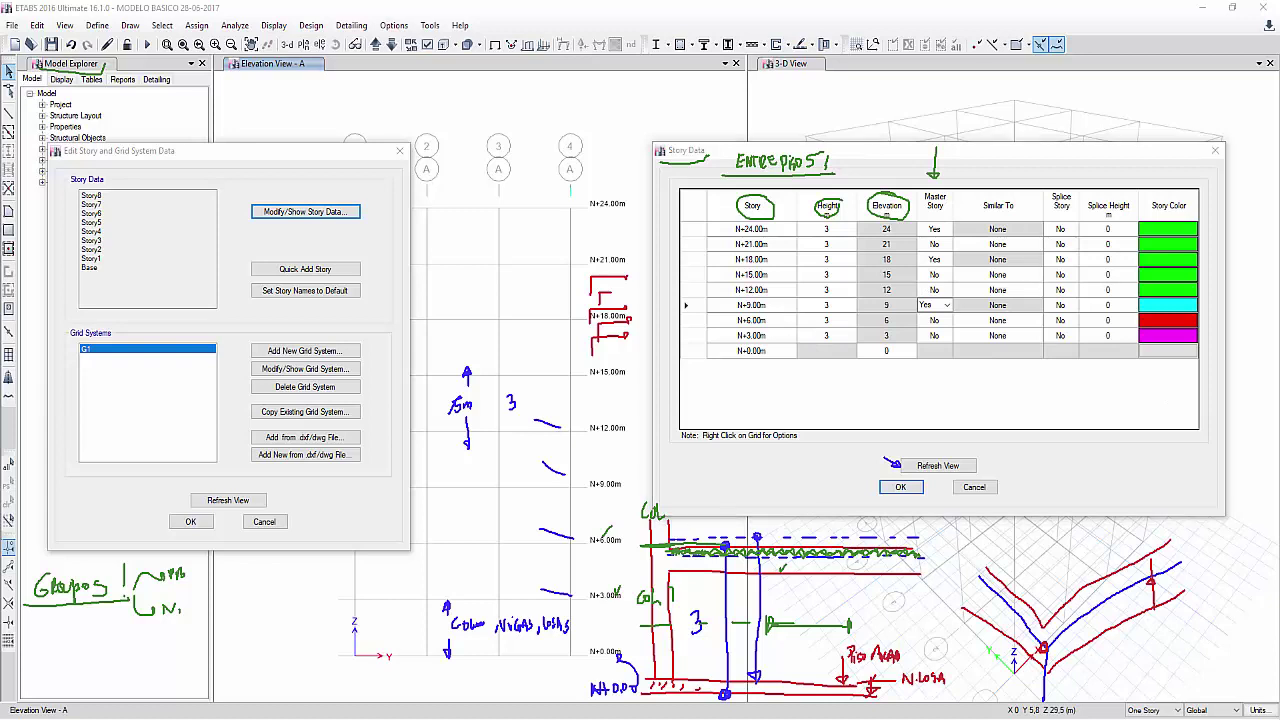
Step: Mark the N+9.00m story group with a dark green arrow and brace, and the N+18.00m group with a blue arrow and brace
mouse_move(694, 306)
left_mouse_down()
mouse_move(736, 295)
mouse_move(721, 311)
left_mouse_up()
left_click_drag(775, 304, 780, 312)
right_click(703, 272)
mouse_move(768, 382)
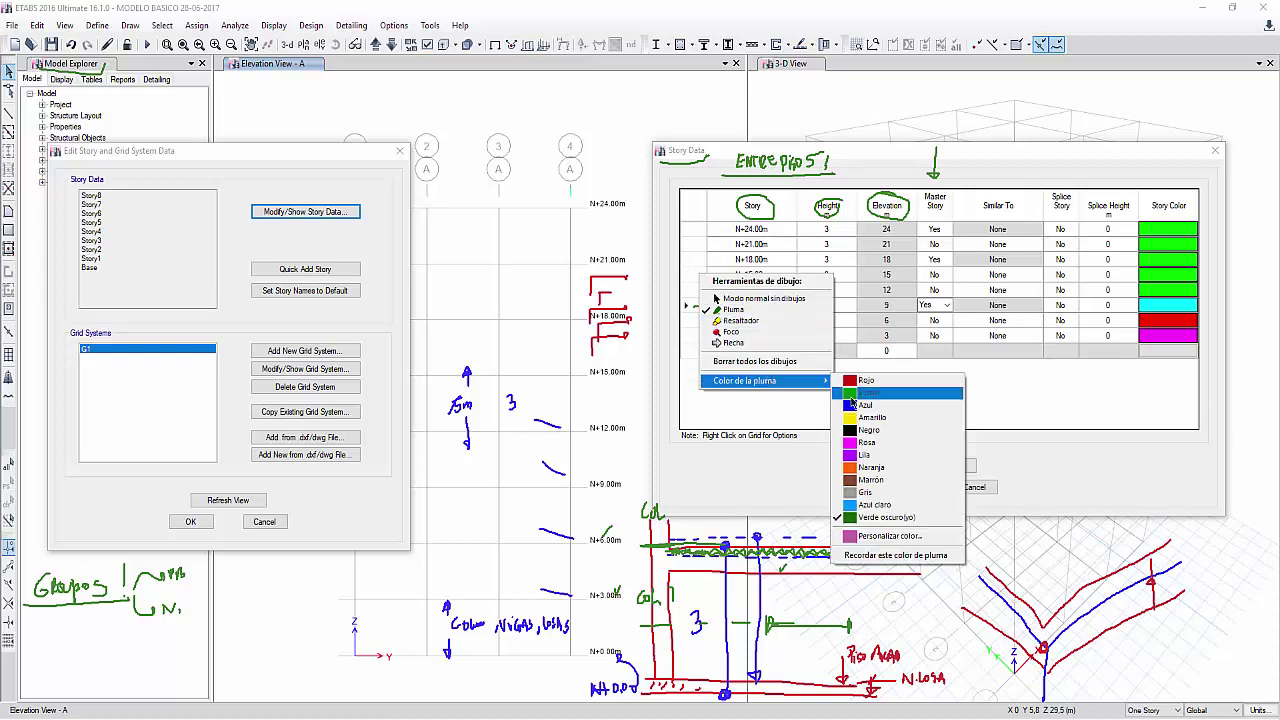
left_click(858, 403)
left_click_drag(688, 264, 716, 262)
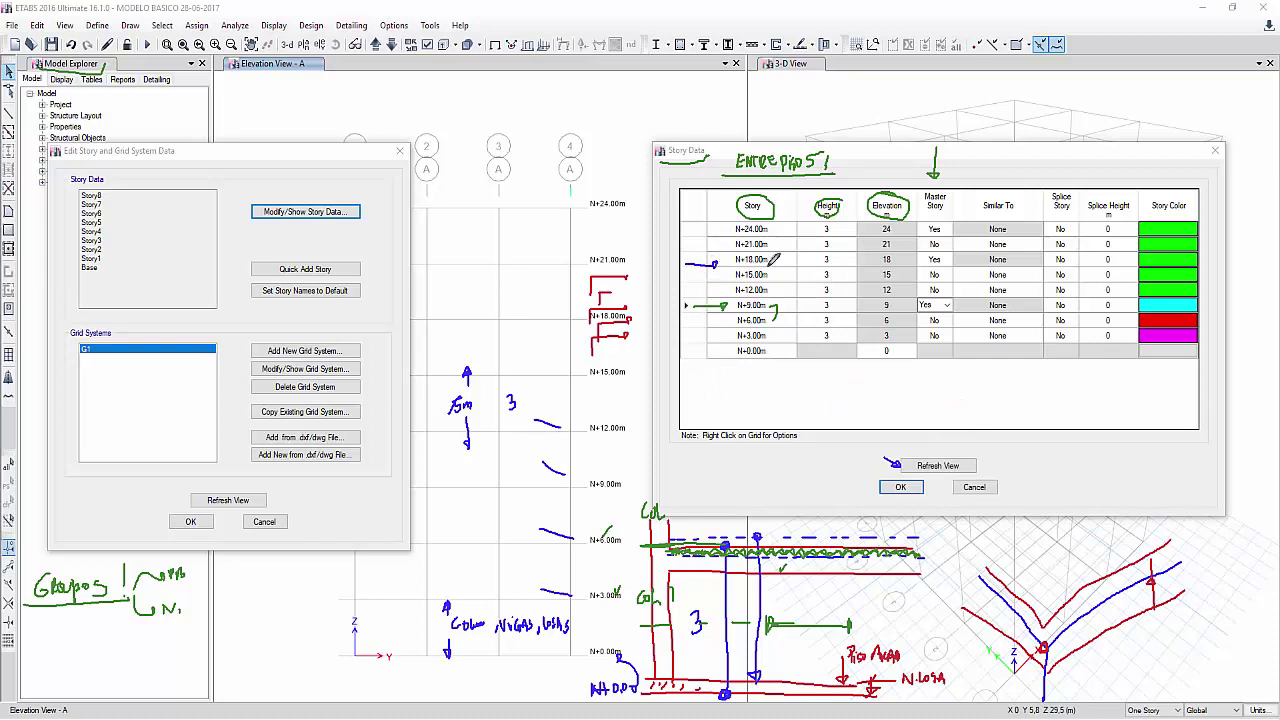
left_click_drag(782, 258, 780, 300)
Step: Mark the N+24.00m story group with a red arrow and brace, and circle the Similar To header in red
right_click(838, 290)
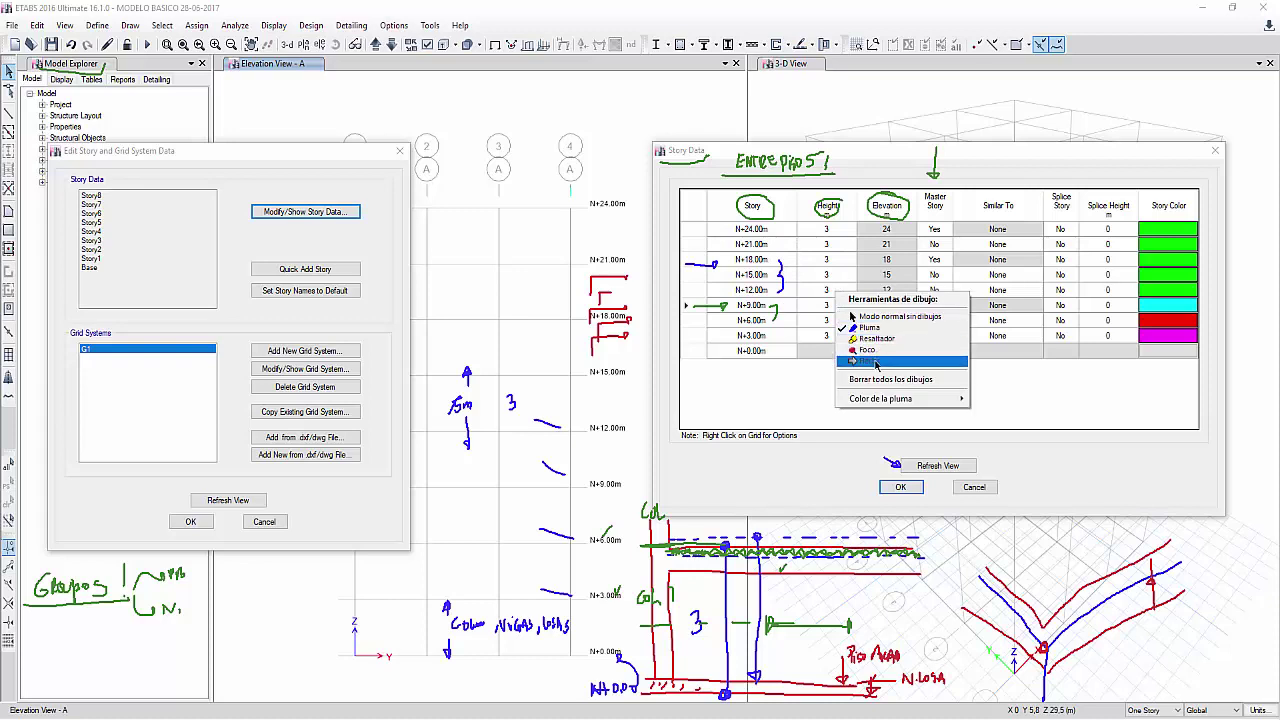
mouse_move(876, 398)
left_click(986, 400)
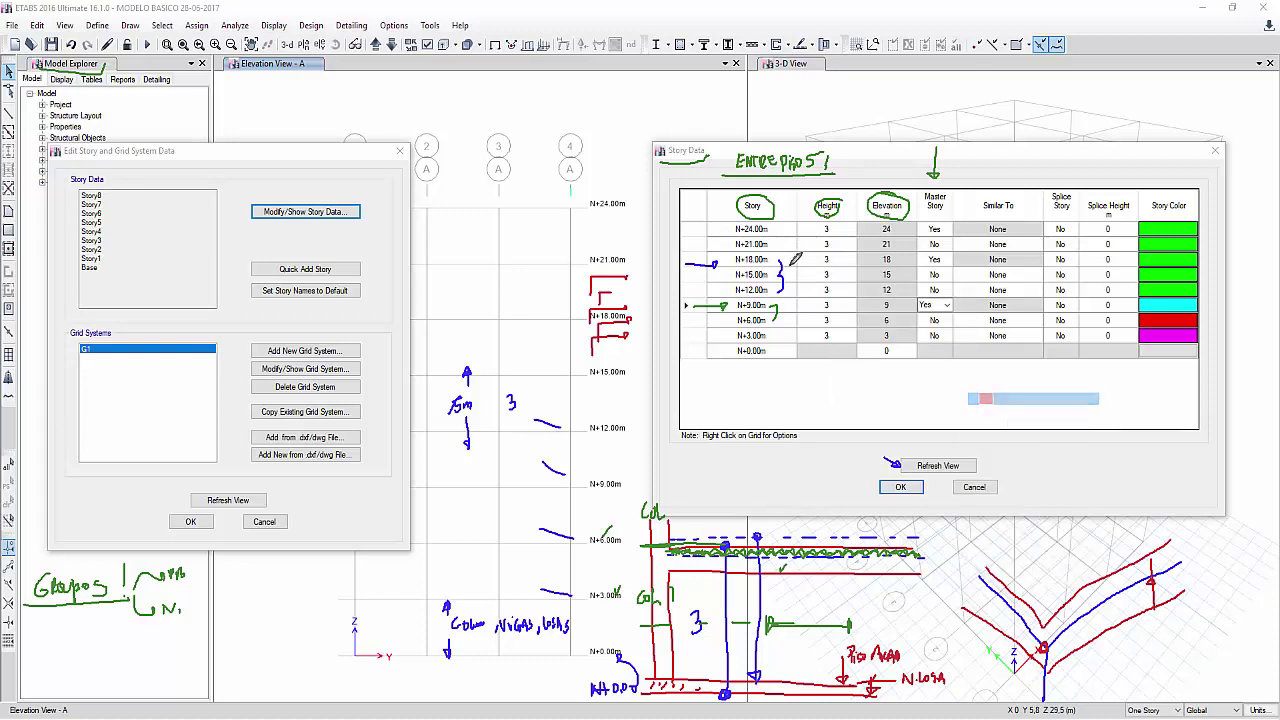
mouse_move(682, 230)
left_mouse_down()
mouse_move(775, 231)
mouse_move(772, 249)
left_mouse_up()
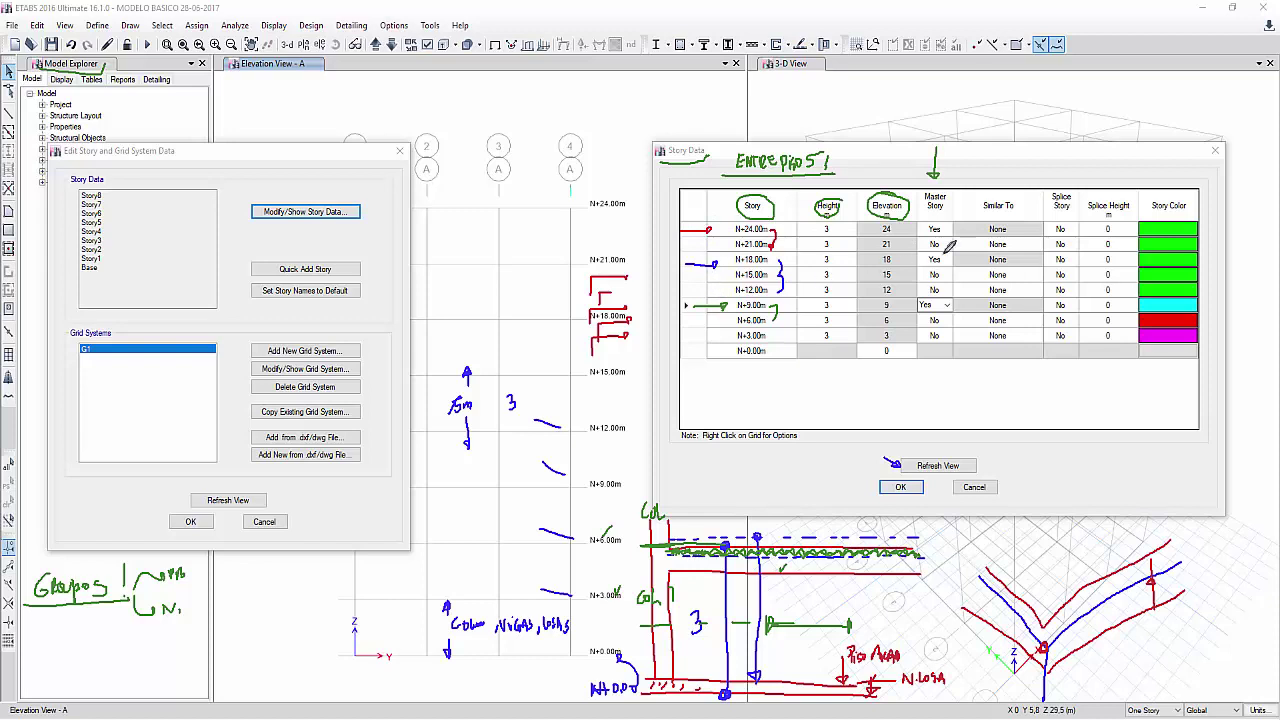
mouse_move(1010, 188)
left_mouse_down()
mouse_move(995, 191)
mouse_move(1005, 218)
mouse_move(1030, 184)
mouse_move(1012, 186)
left_mouse_up()
Step: Scribble over the Master Story values of N+24.00m in red, N+18.00m in blue and N+9.00m in dark green, and return to the normal pointer
left_click_drag(916, 232, 947, 231)
right_click(957, 266)
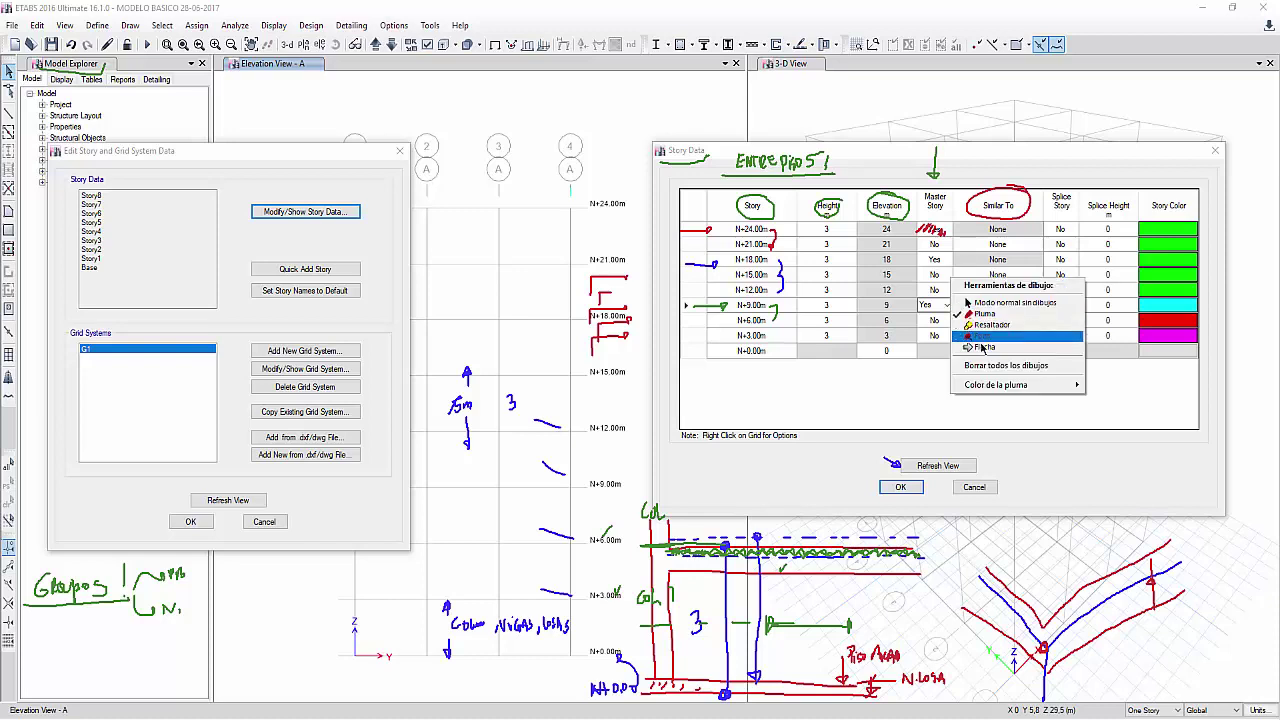
mouse_move(1060, 385)
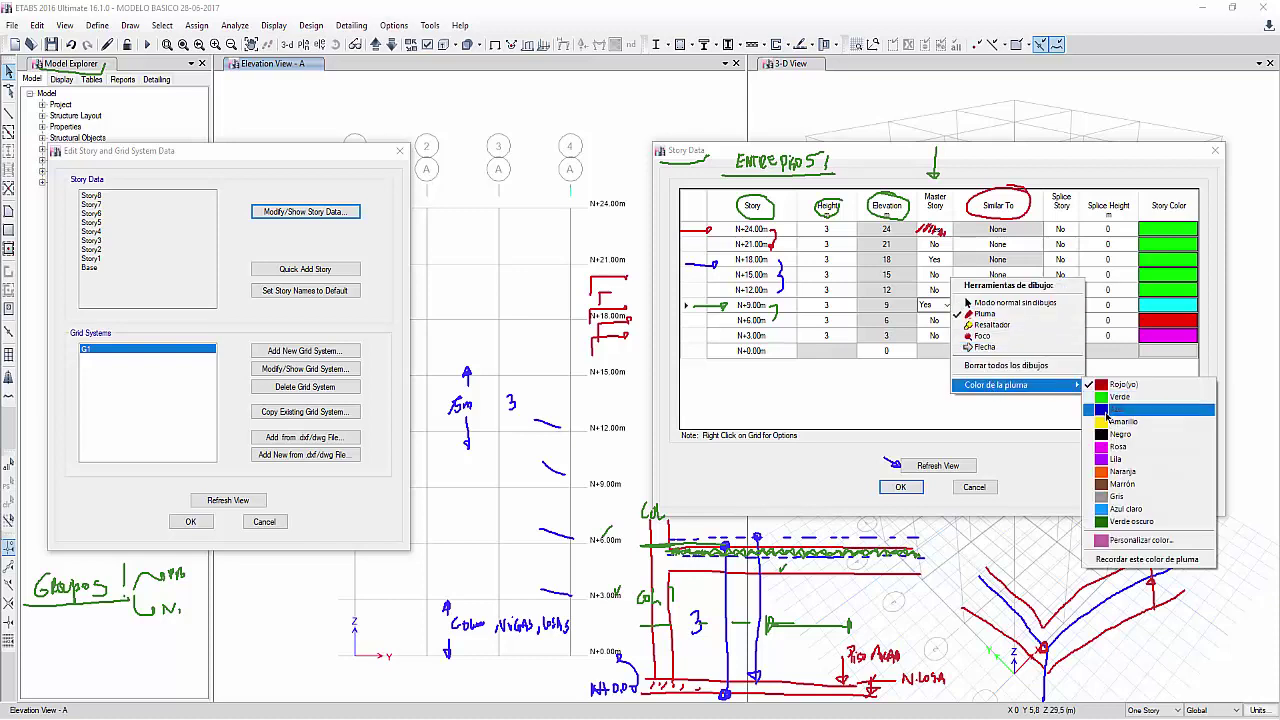
left_click(1110, 409)
left_click_drag(928, 258, 952, 258)
right_click(950, 306)
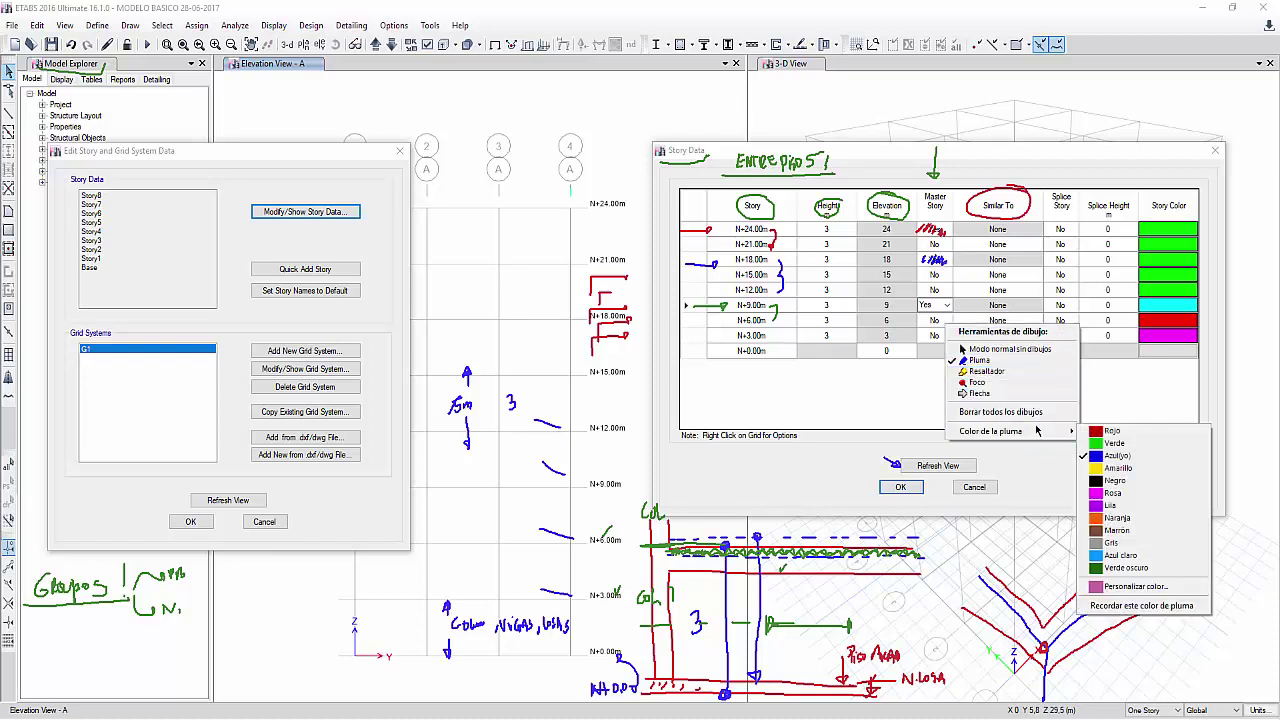
mouse_move(1062, 437)
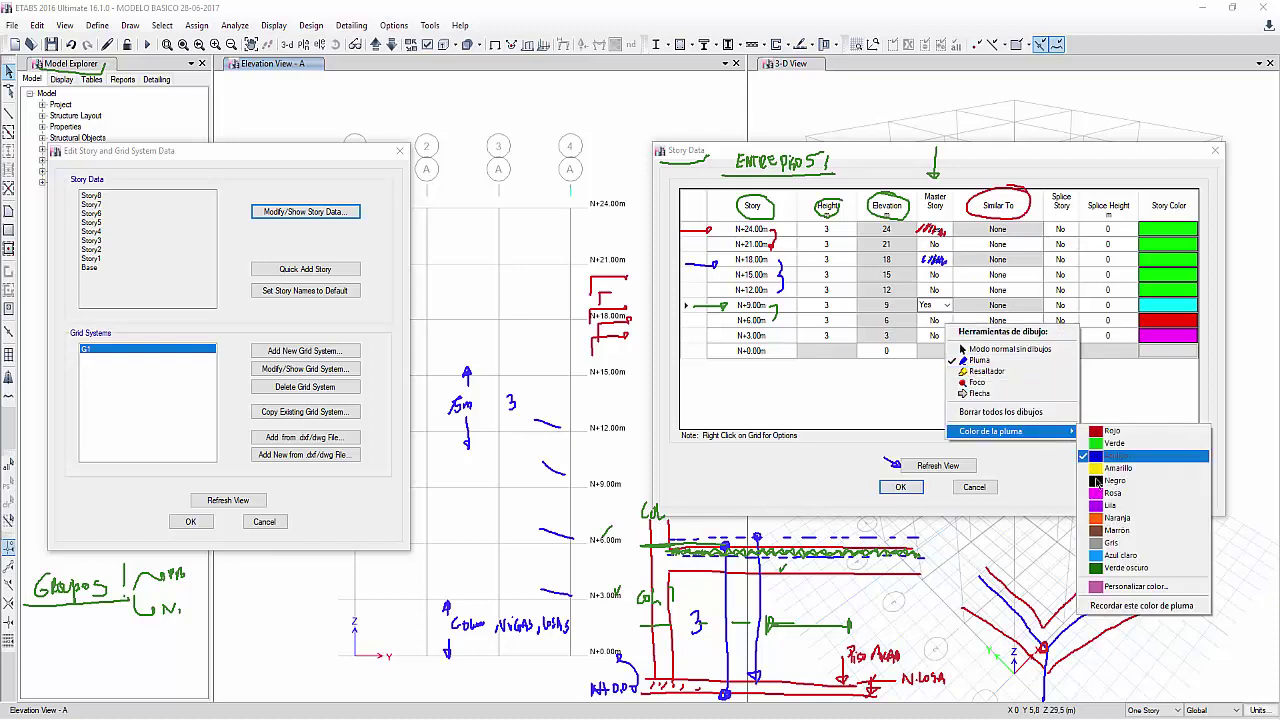
left_click(1122, 567)
left_click_drag(926, 298, 952, 305)
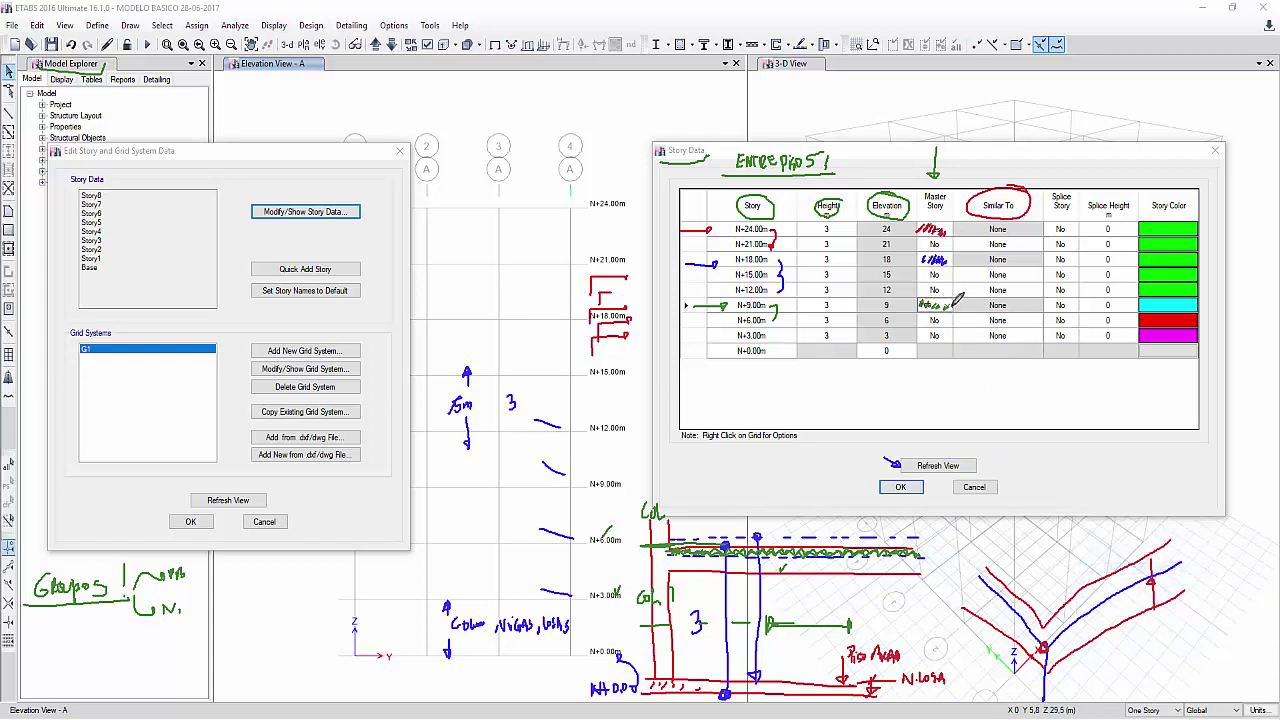
right_click(1032, 258)
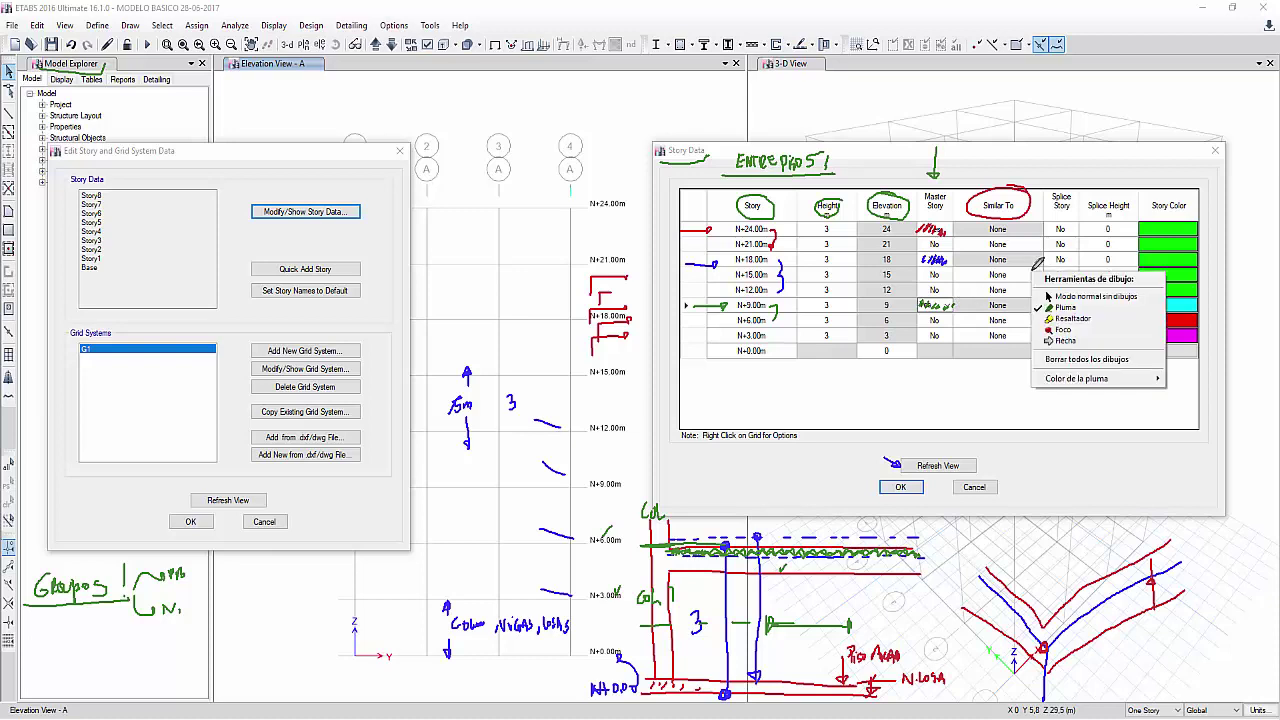
left_click(1071, 299)
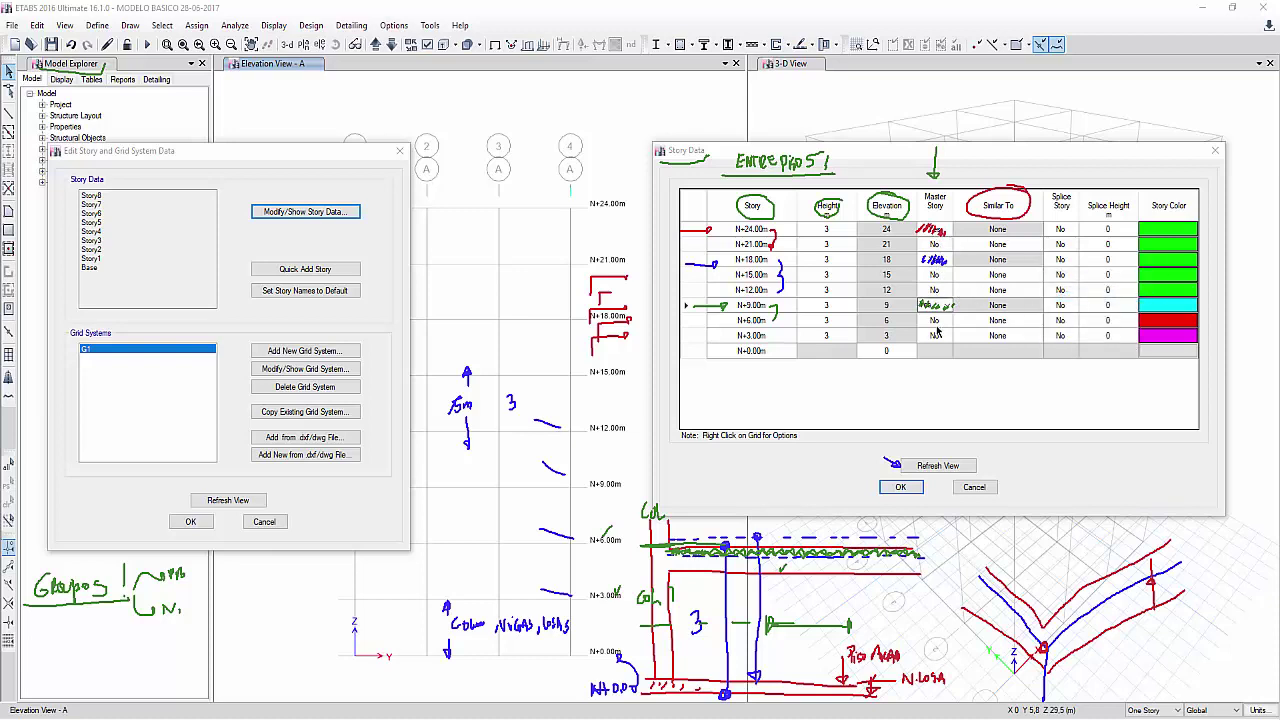
Step: Set story N+21.00m as similar to master story N+24.00m
left_click(1028, 246)
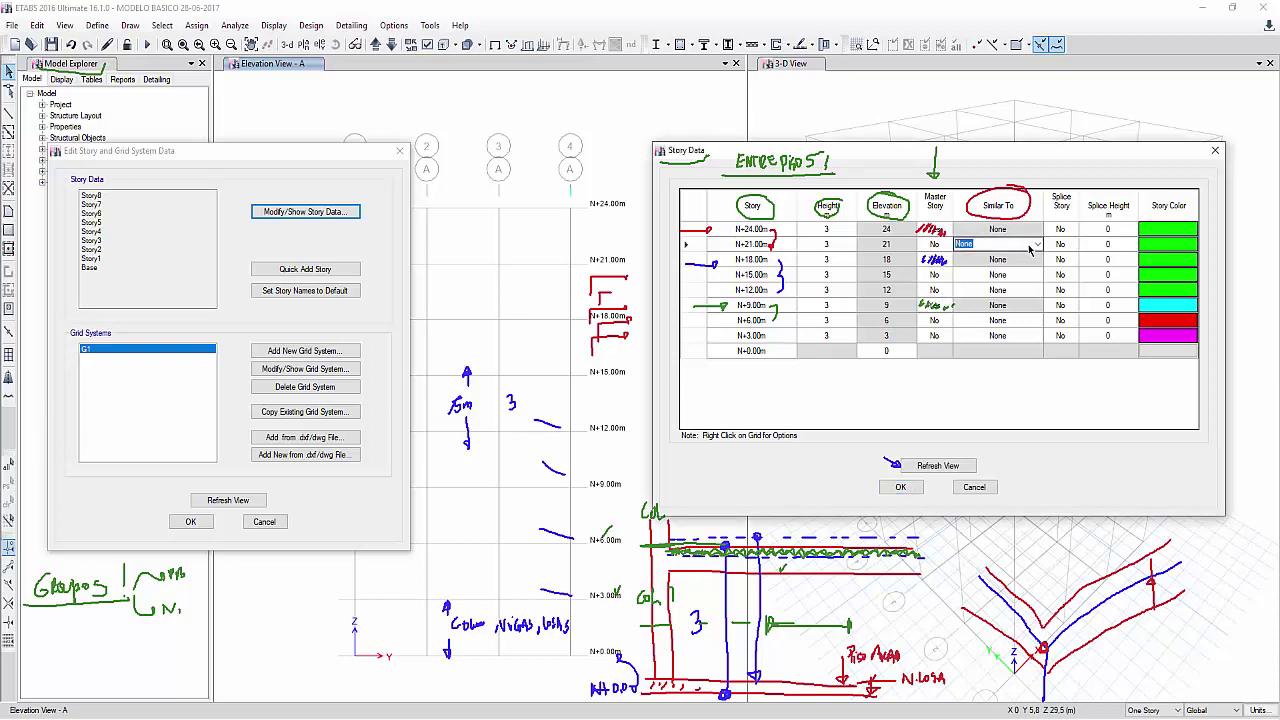
left_click(1037, 246)
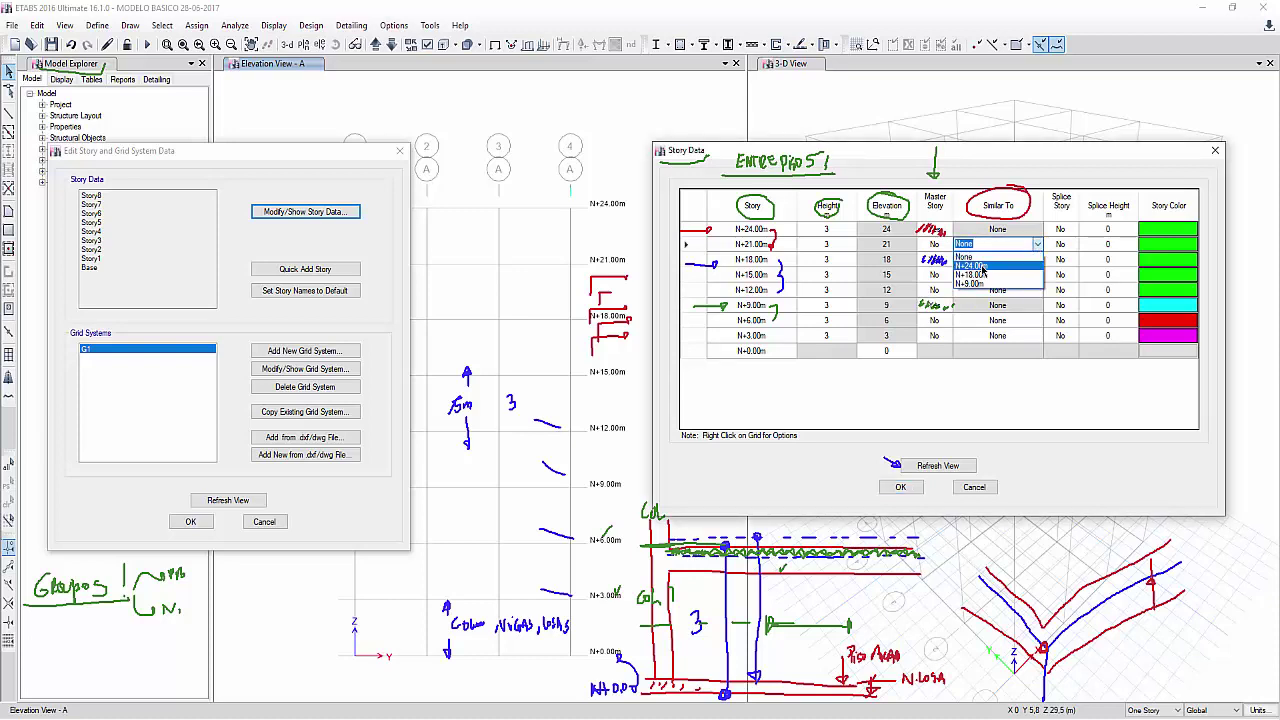
left_click(982, 266)
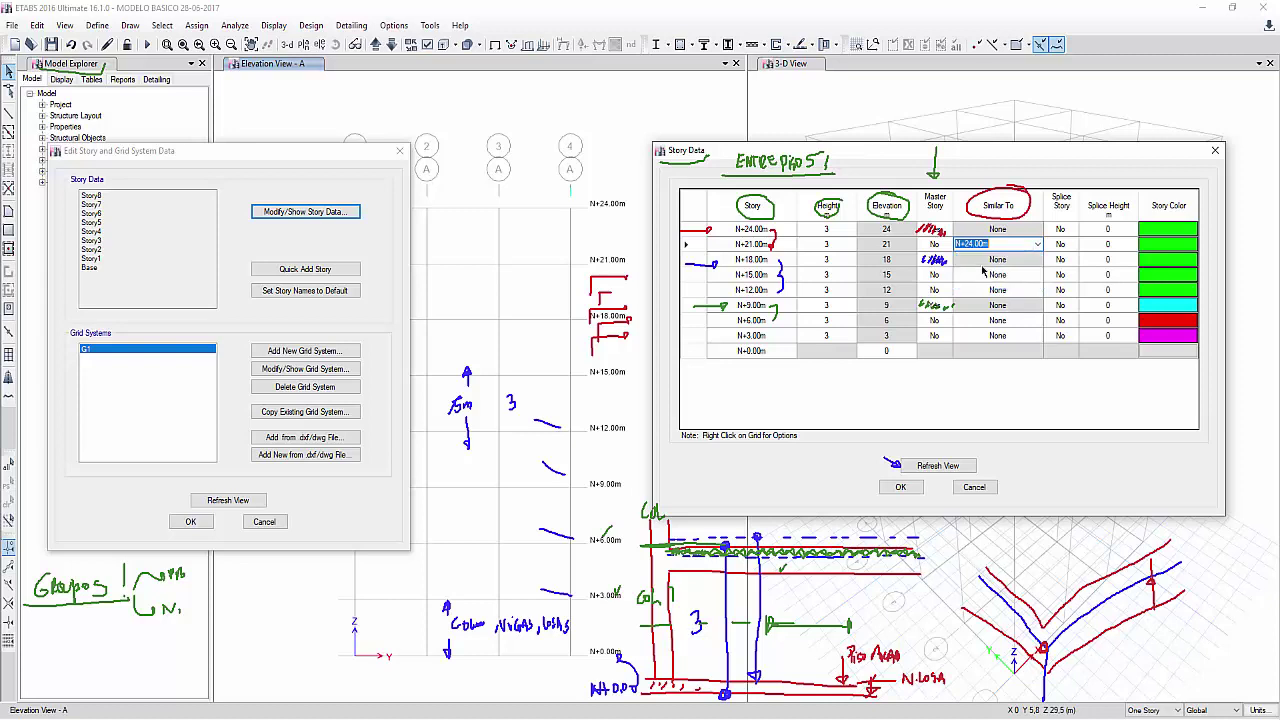
Step: Set stories N+15.00m and N+12.00m as similar to master story N+18.00m
left_click(1034, 277)
left_click(1038, 277)
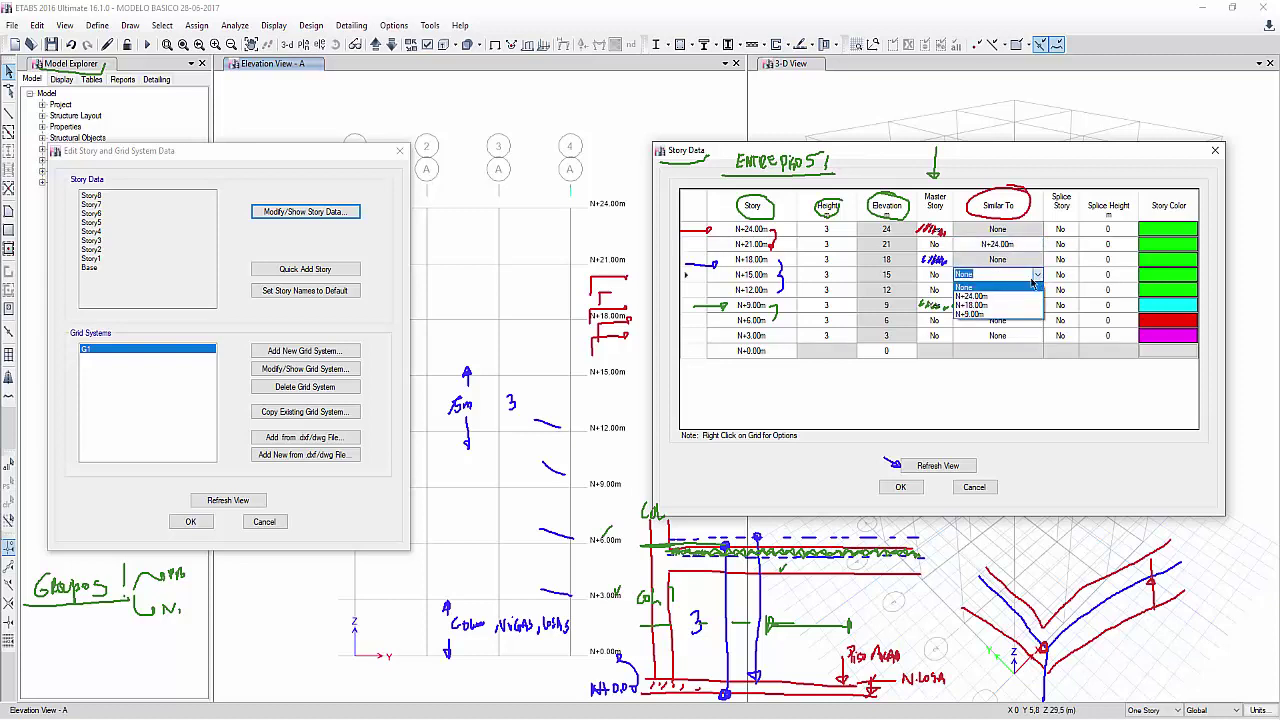
left_click(986, 304)
left_click(1035, 290)
left_click(1038, 290)
left_click(1002, 323)
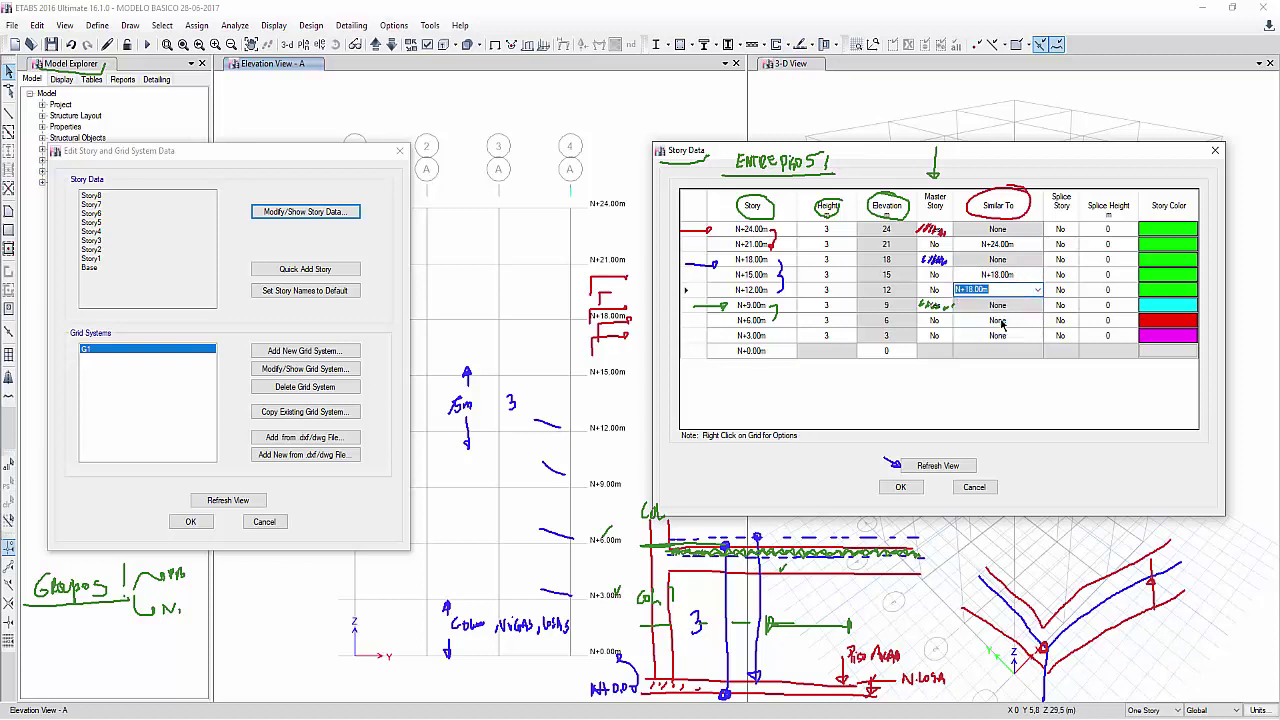
Step: Set story N+6.00m as similar to master story N+9.00m
left_click(1034, 320)
left_click(1038, 320)
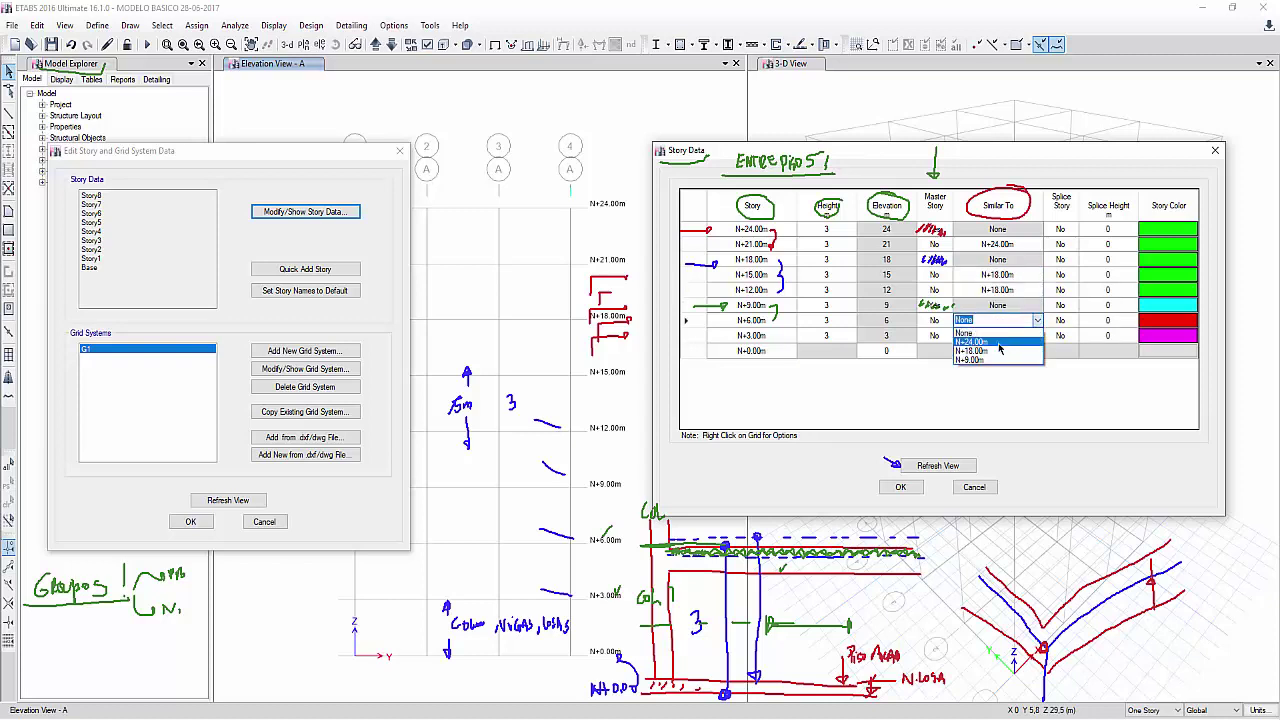
left_click(988, 359)
left_click(990, 336)
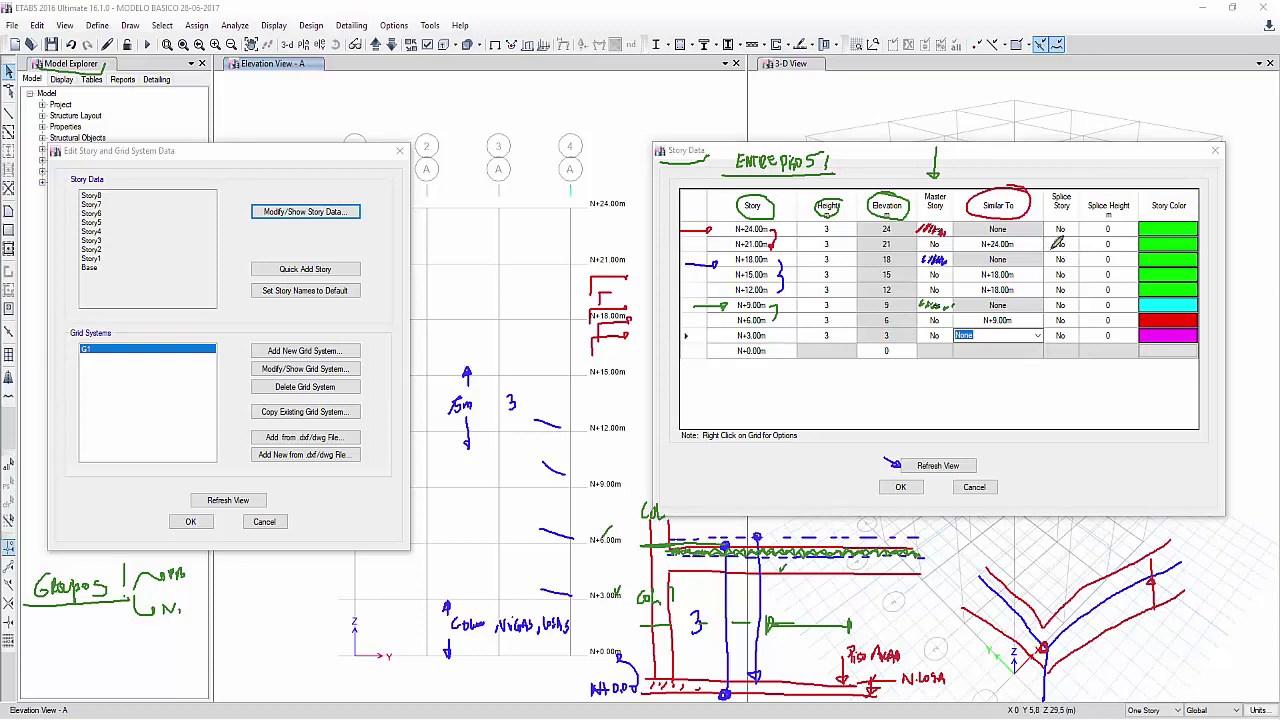
Step: Sketch a two-piece spliced column in green below the story table, and circle the elevation of story N+24.00m
left_click_drag(1038, 350, 1038, 412)
left_click_drag(1045, 355, 1048, 410)
left_click_drag(882, 231, 902, 212)
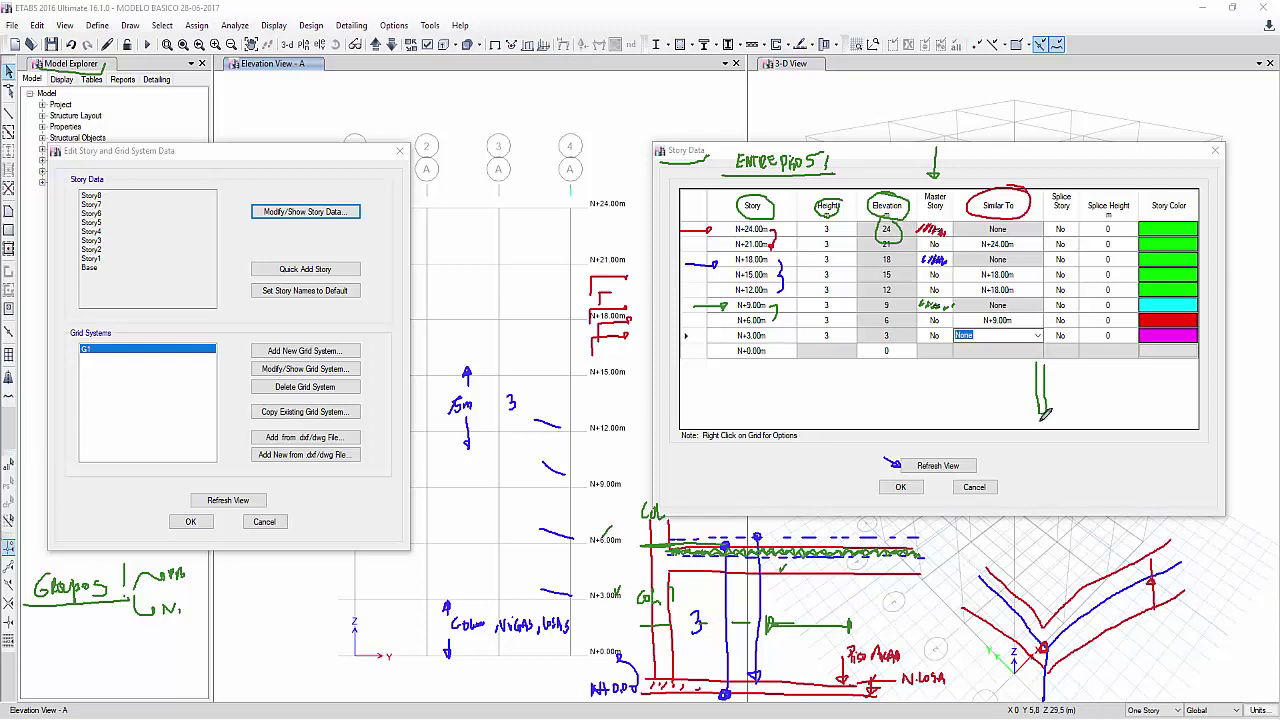
left_click_drag(1040, 420, 1038, 490)
left_click_drag(1048, 420, 1042, 492)
left_click_drag(1039, 408, 1044, 431)
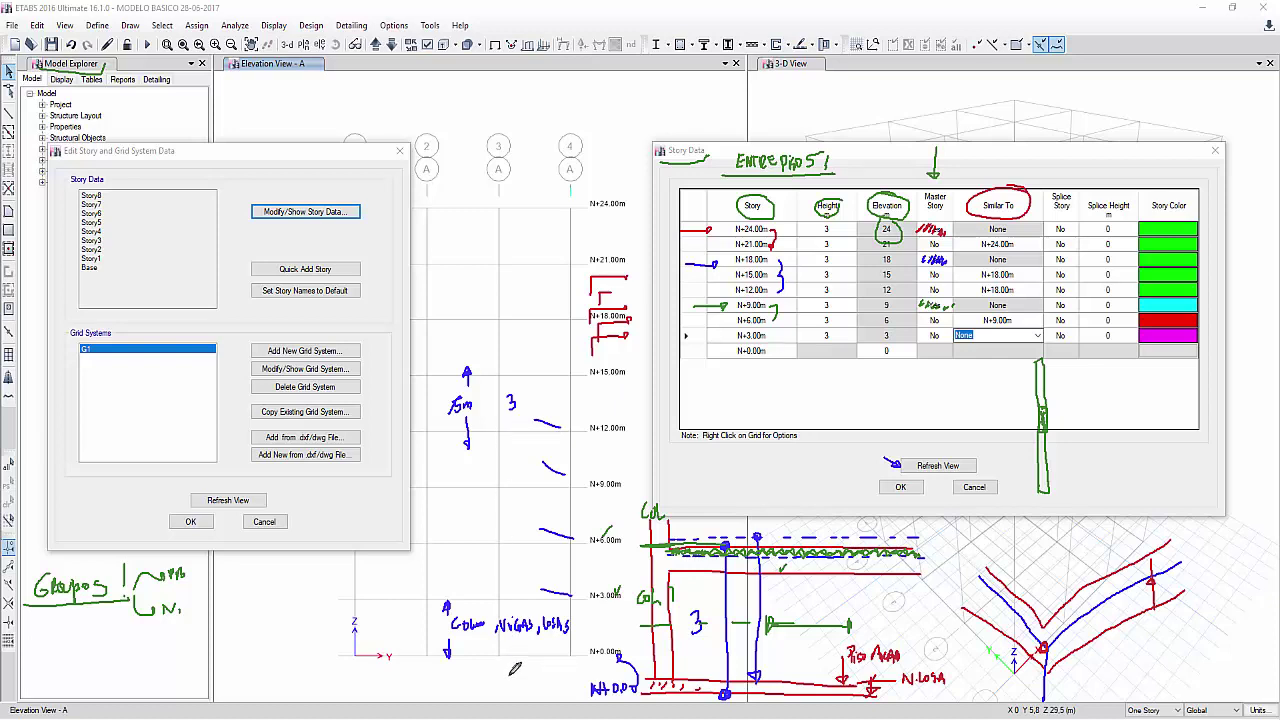
Step: Sketch a circled splice mark with a leader in the elevation view, circle the N+12.00m Splice Story value, and draw overlapping bars beside the column sketch
left_click_drag(494, 459, 568, 455)
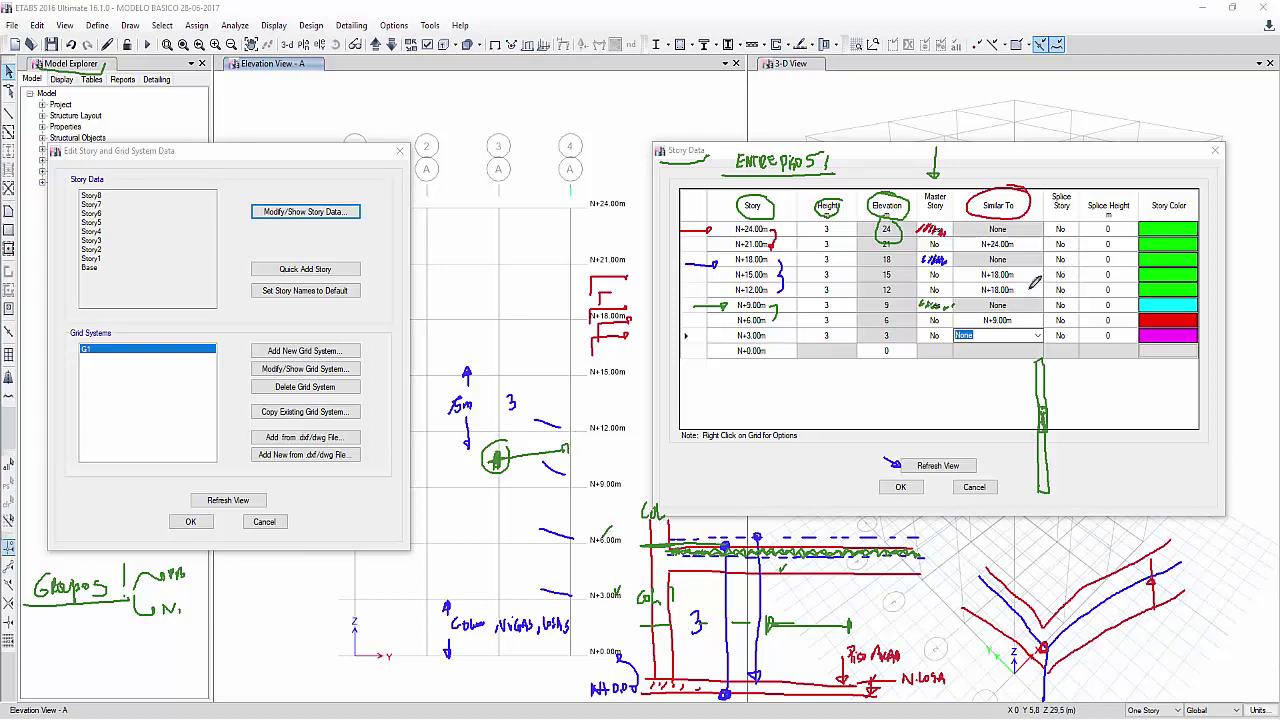
mouse_move(952, 289)
left_mouse_down()
mouse_move(1068, 288)
mouse_move(1062, 272)
mouse_move(1066, 292)
mouse_move(1058, 283)
left_mouse_up()
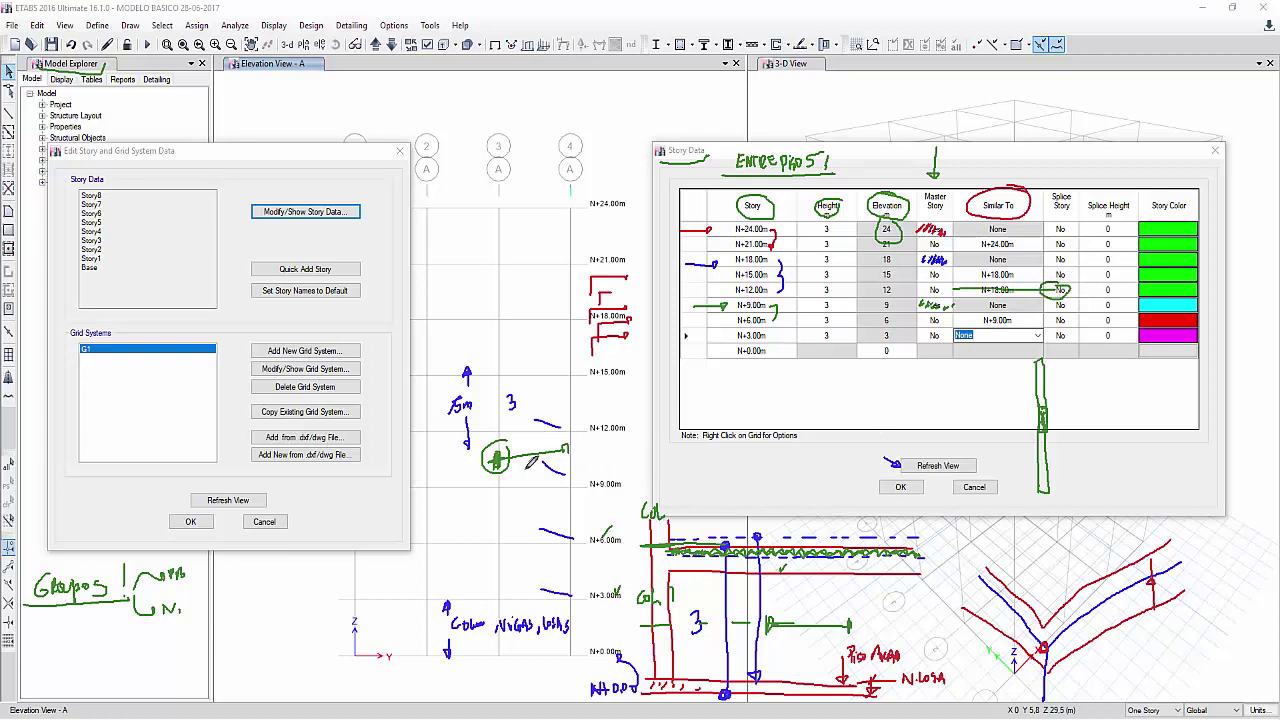
left_click_drag(1095, 366, 1086, 482)
mouse_move(1104, 428)
left_mouse_down()
mouse_move(1105, 373)
mouse_move(1112, 476)
left_mouse_up()
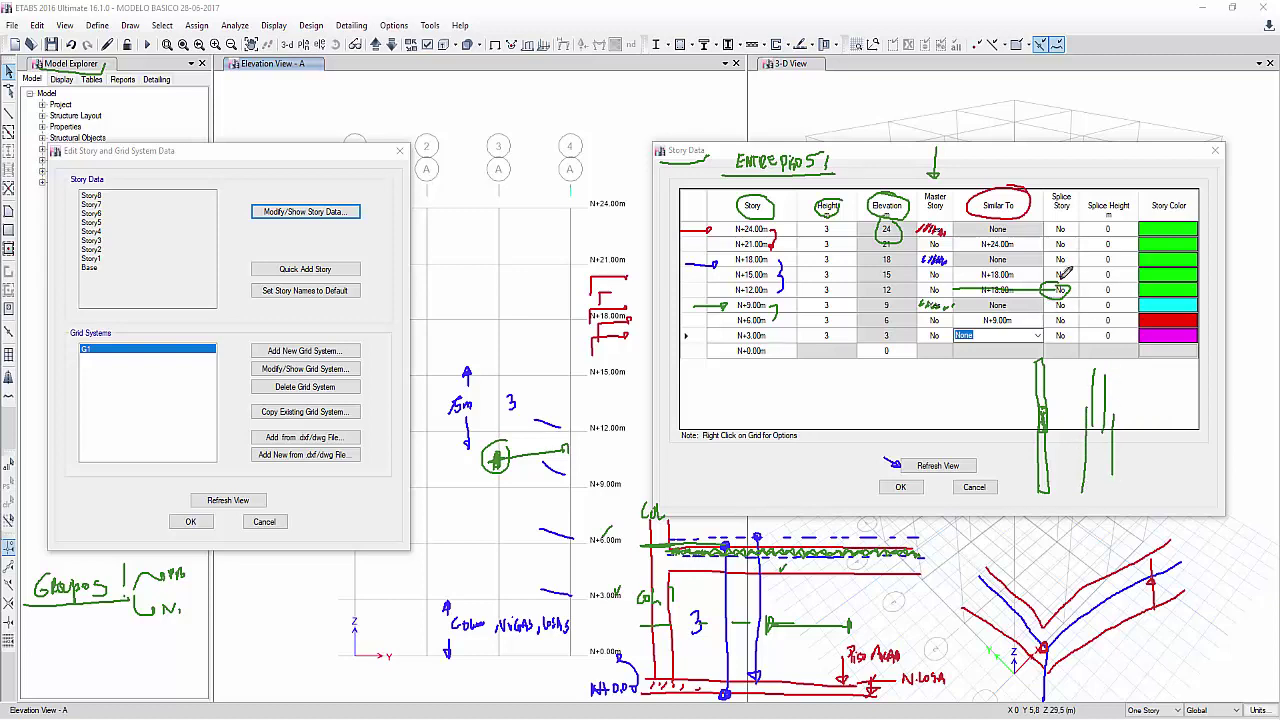
Step: Return to the normal pointer and open the Splice Height value of story N+12.00m for editing
right_click(1126, 292)
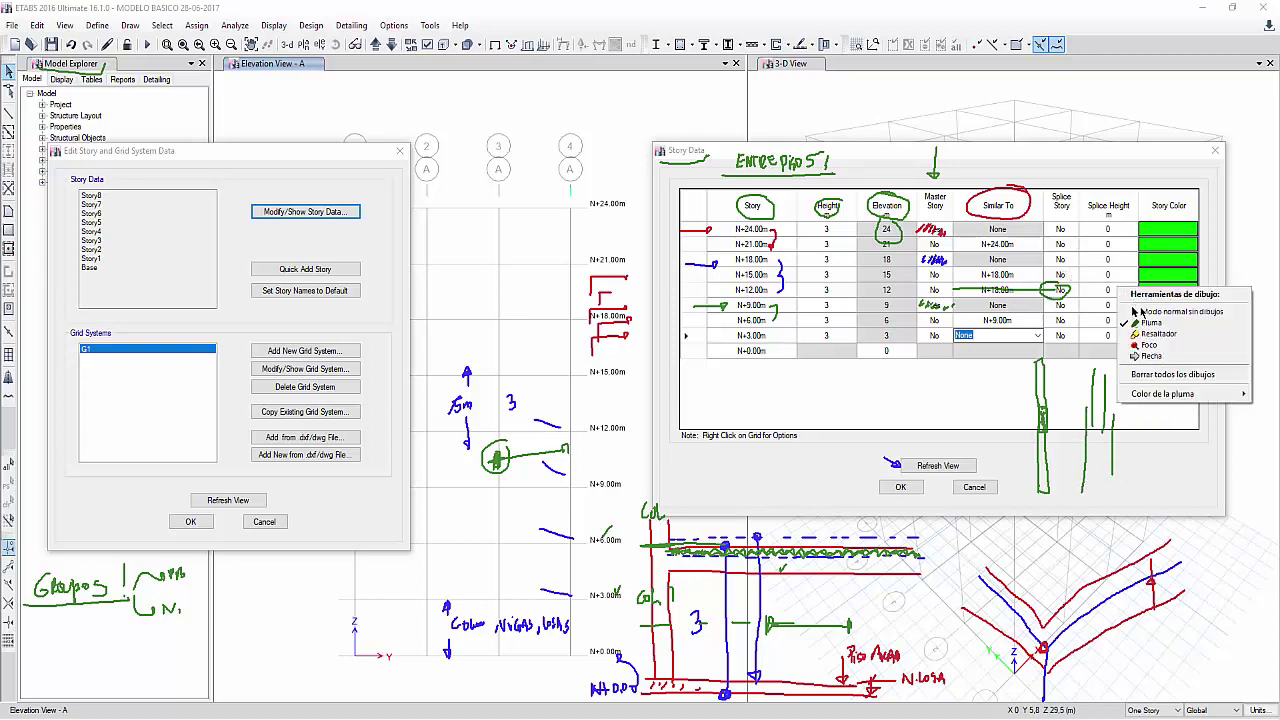
left_click(1137, 311)
left_click(1122, 292)
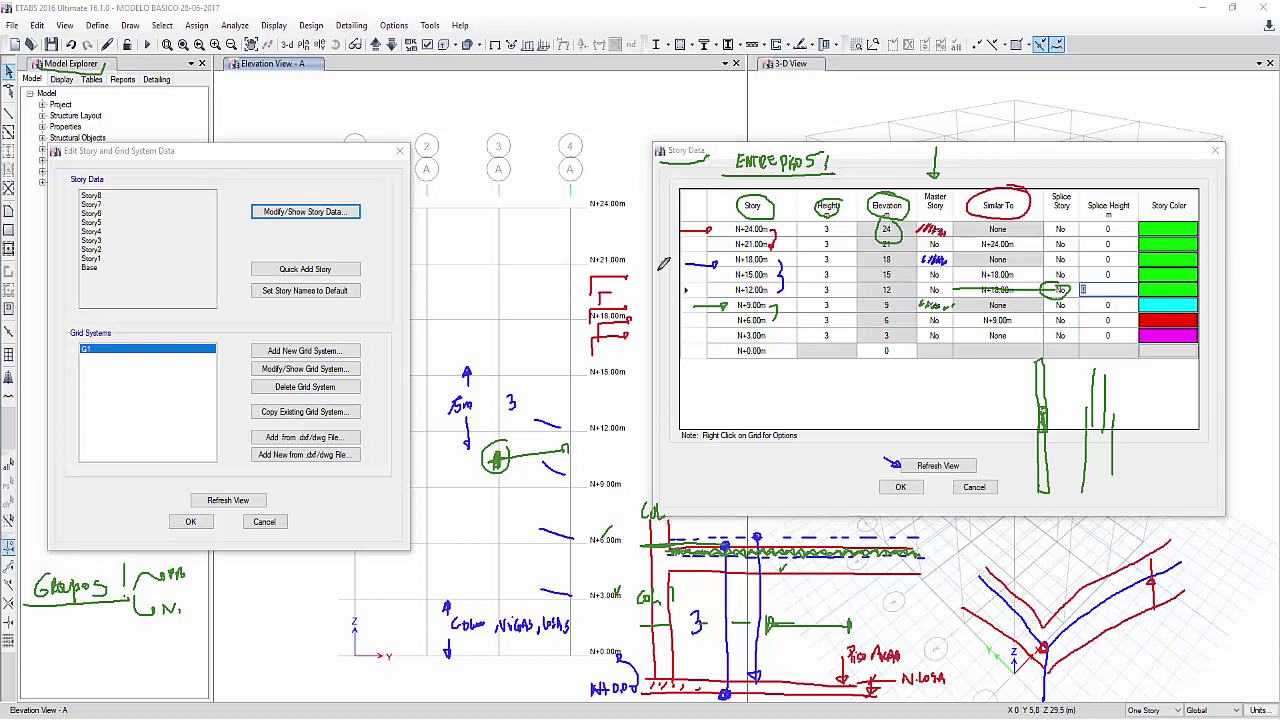
Step: Draw splice-height dimension marks in the elevation view, tick the N+12.00m Splice Height value and circle the unit under its header
mouse_move(464, 460)
left_mouse_down()
mouse_move(443, 497)
mouse_move(443, 469)
left_mouse_up()
left_click_drag(553, 294, 550, 294)
mouse_move(545, 294)
left_mouse_down()
mouse_move(530, 327)
mouse_move(530, 299)
left_mouse_up()
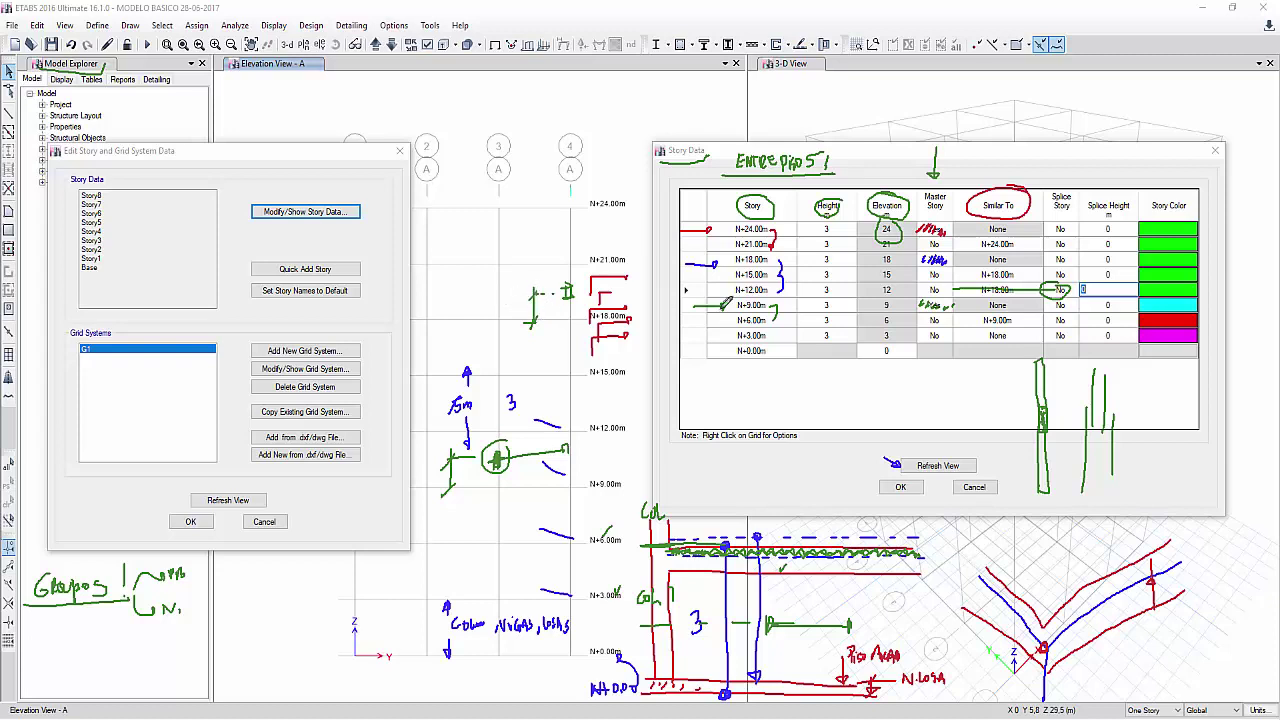
left_click_drag(1110, 283, 1123, 279)
mouse_move(1116, 206)
left_mouse_down()
mouse_move(1098, 213)
mouse_move(1110, 224)
mouse_move(1118, 200)
left_mouse_up()
Step: Return to the normal pointer and set the story color of N+24.00m to cyan
right_click(1128, 134)
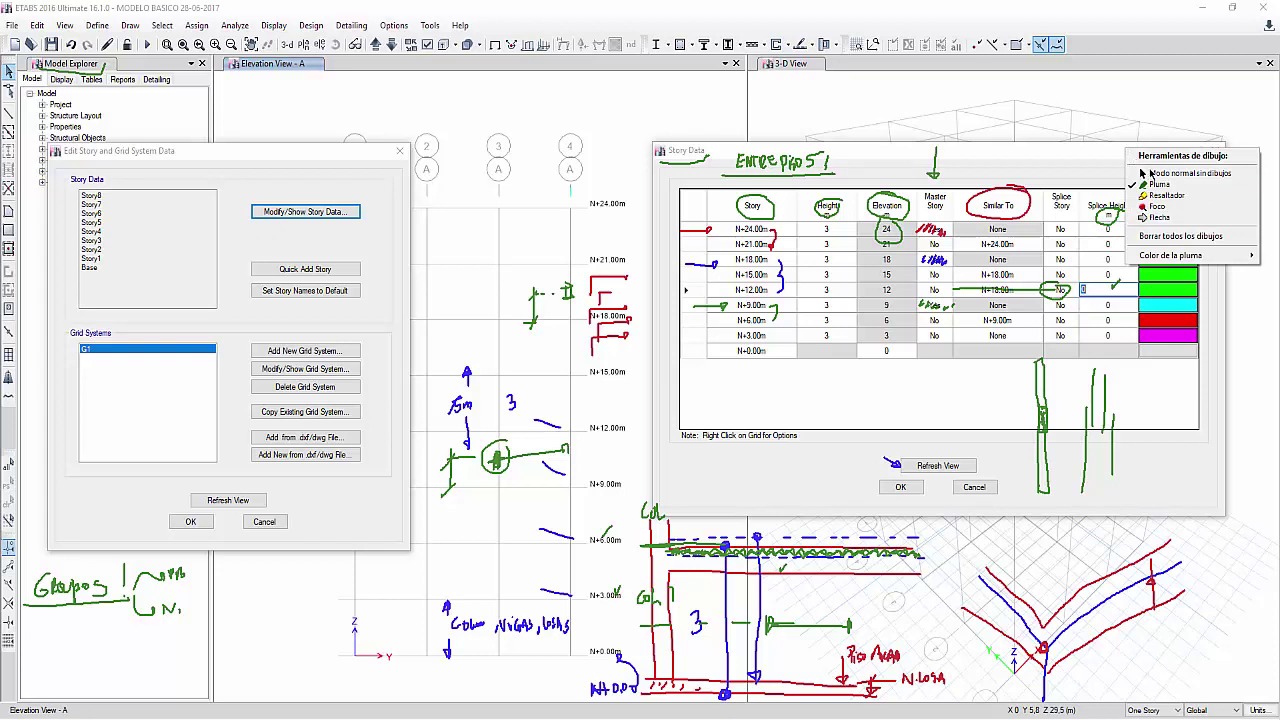
left_click(1148, 173)
left_click(1168, 229)
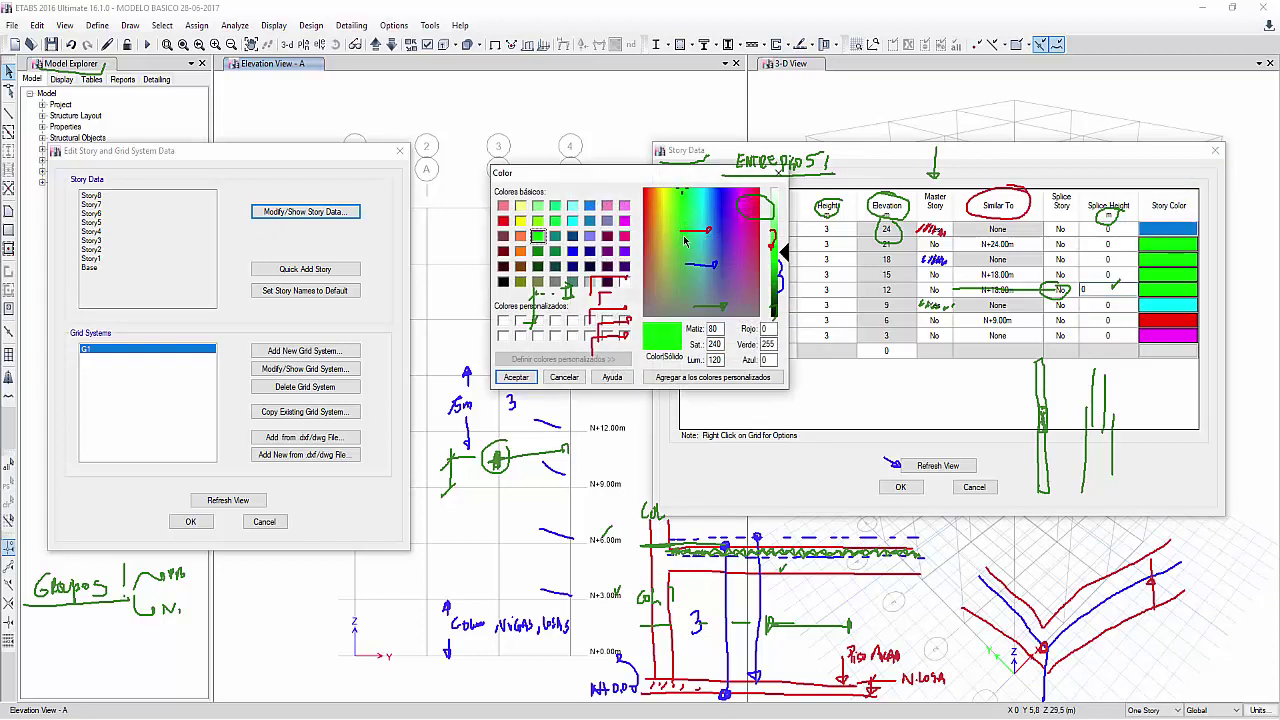
left_click(572, 220)
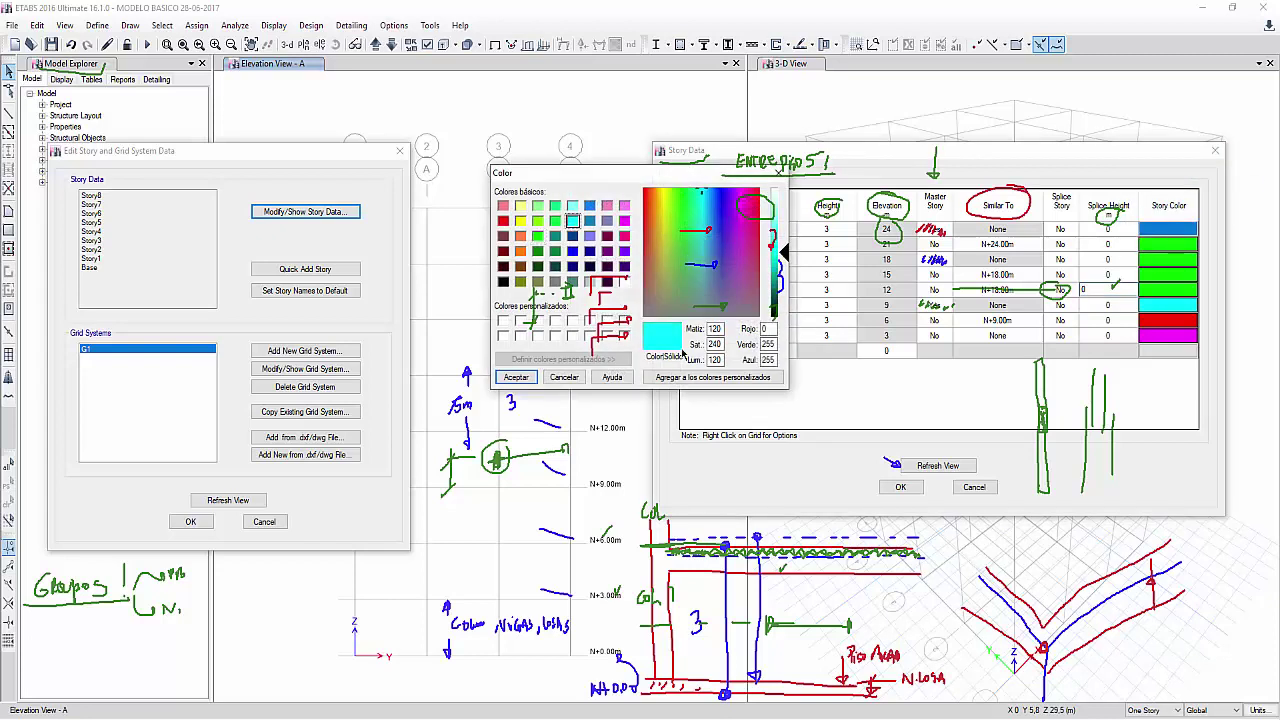
left_click(518, 377)
Step: Set the story color of N+18.00m to orange
left_click(1168, 259)
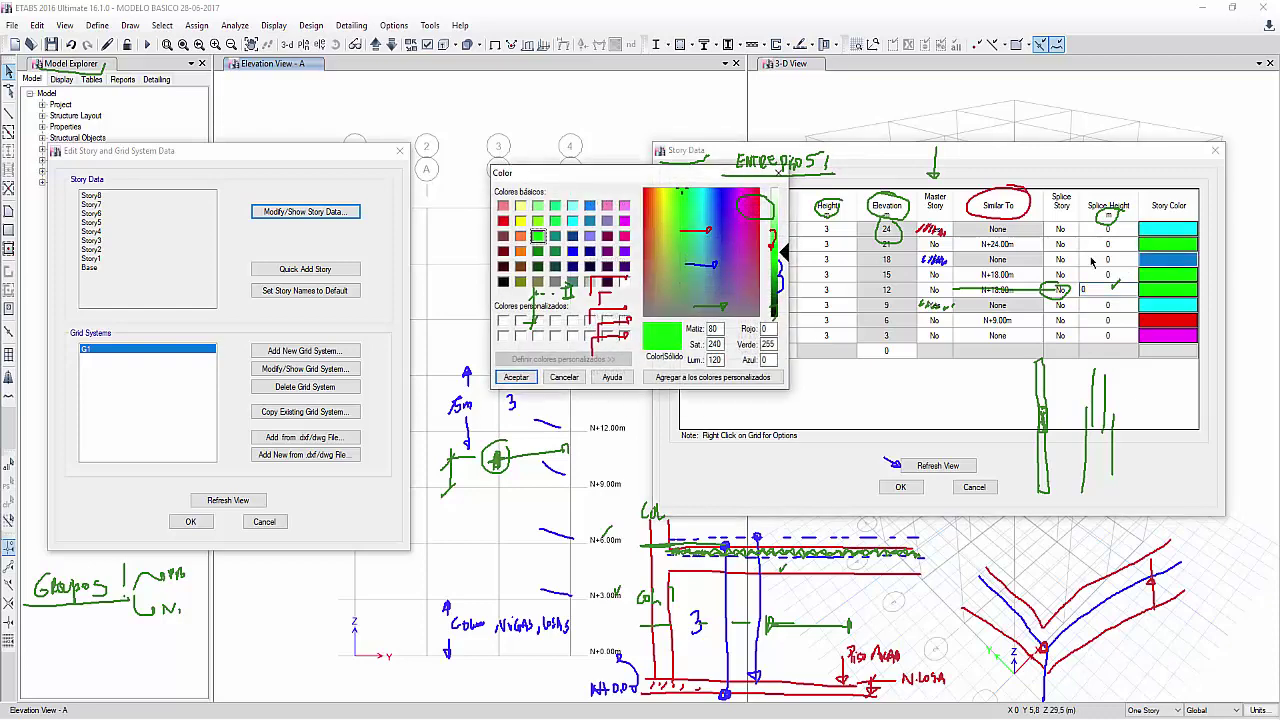
left_click(520, 251)
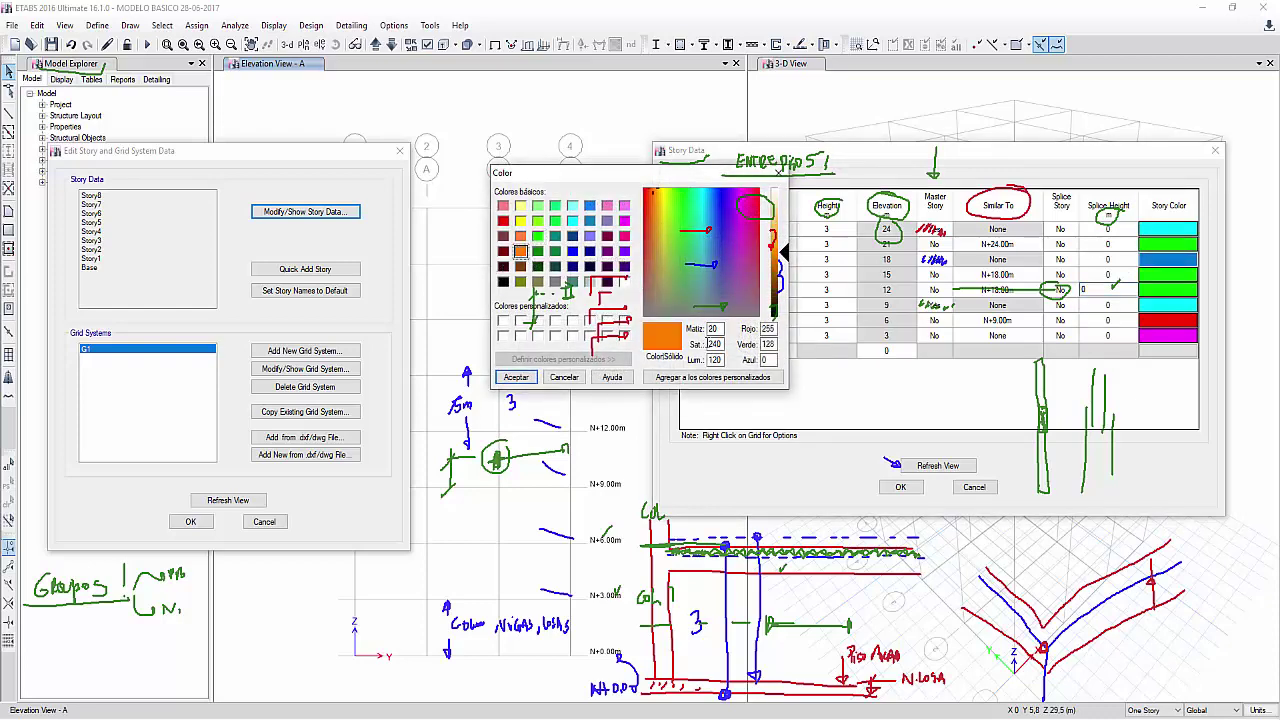
left_click(516, 377)
Step: Set the story color of N+12.00m to red
left_click(1168, 289)
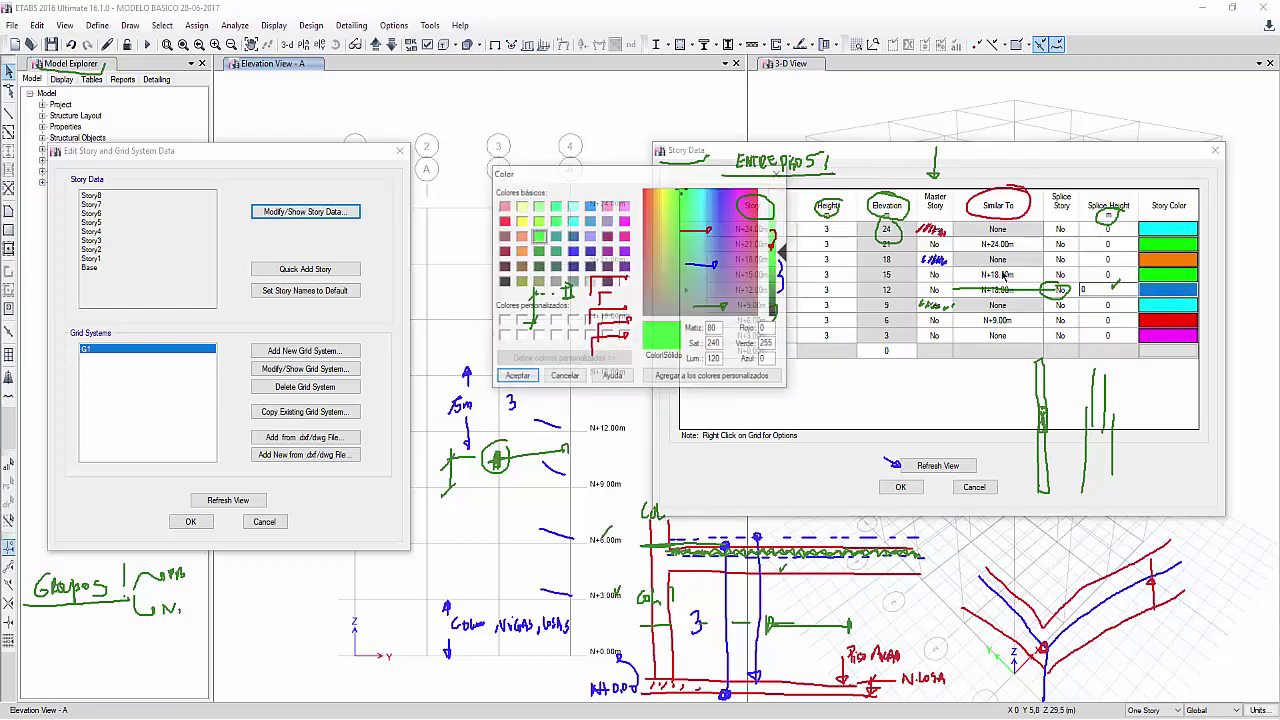
left_click(503, 220)
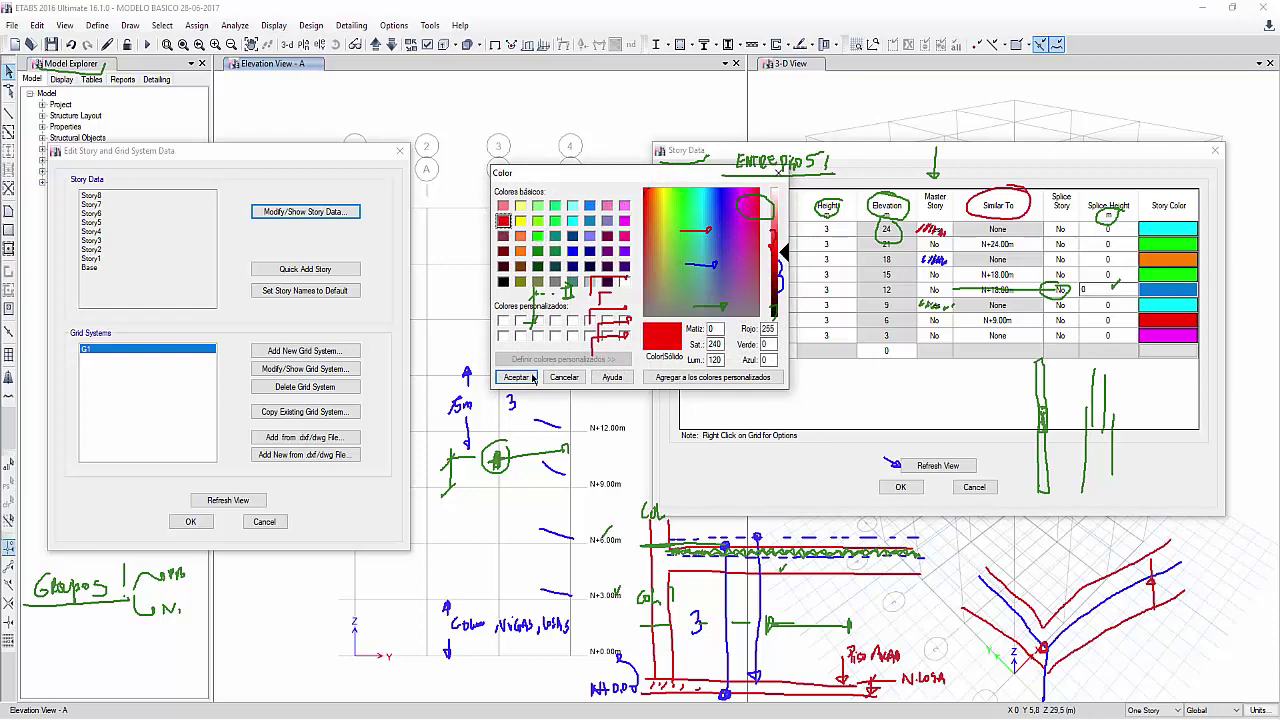
left_click(516, 377)
Step: Set the story color of N+21.00m to medium blue (0, 128, 192) and that of N+6.00m to brown
left_click(1168, 244)
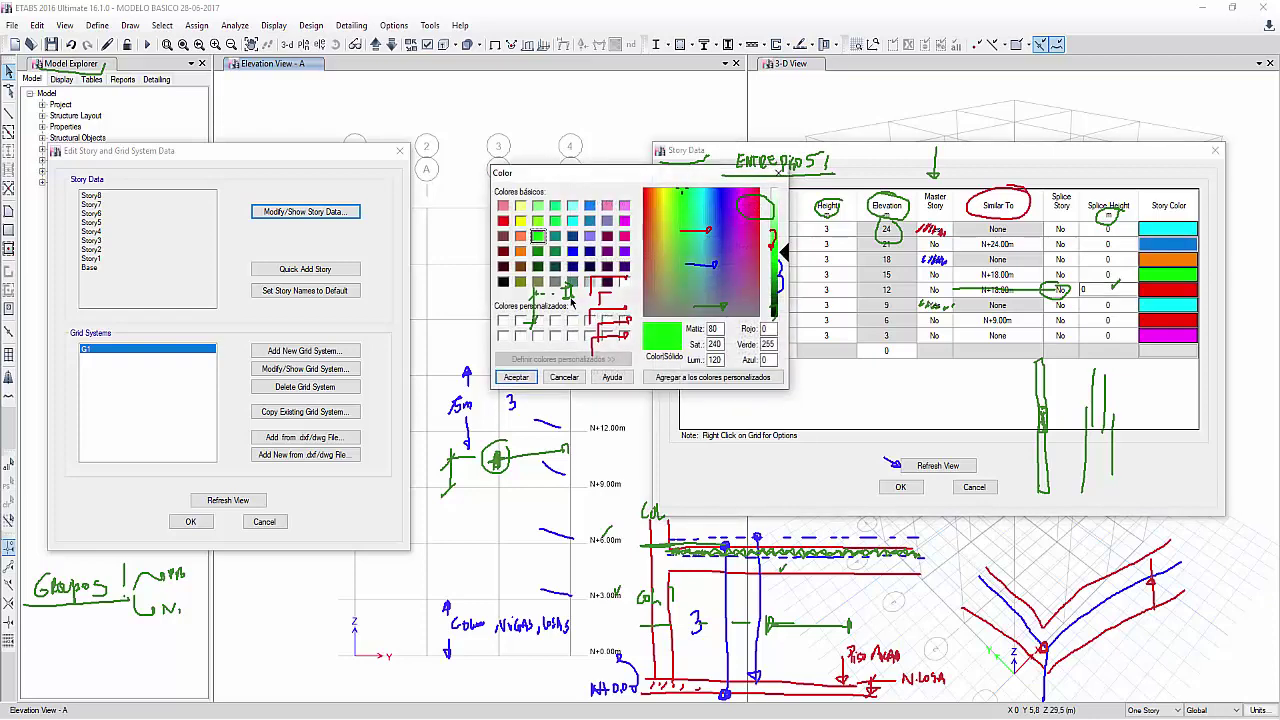
left_click(591, 221)
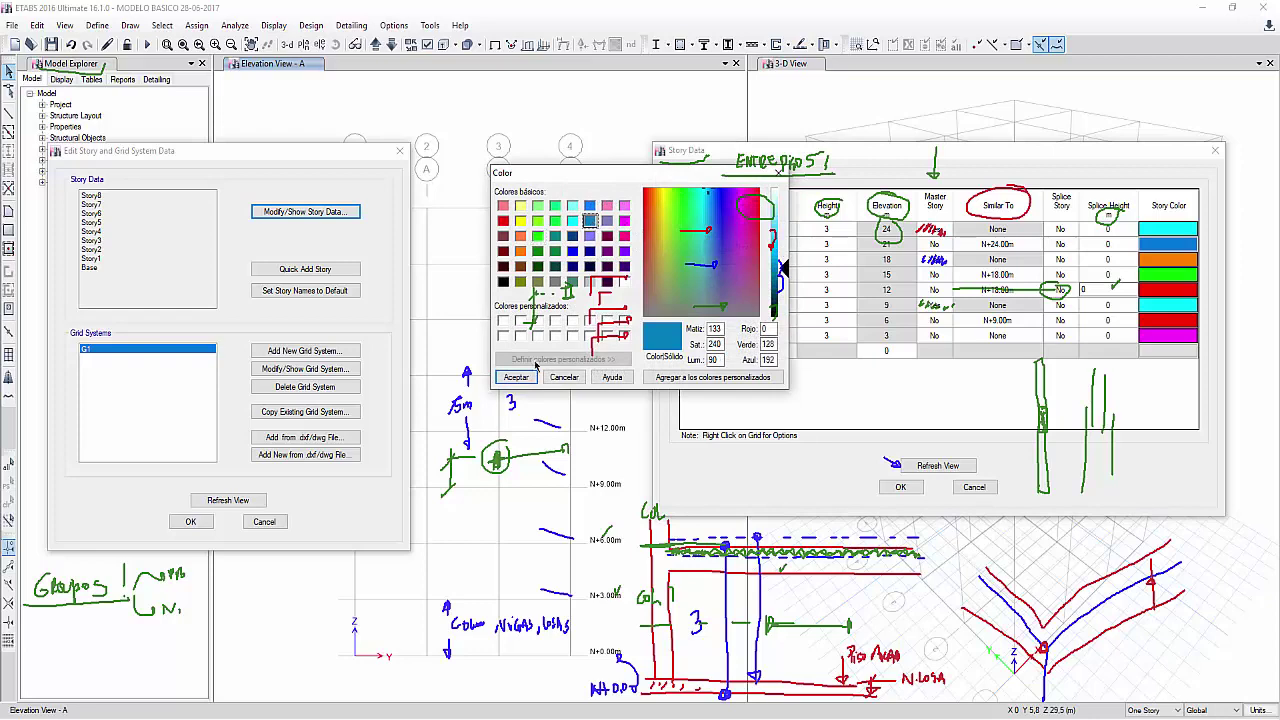
left_click(516, 377)
left_click(1158, 319)
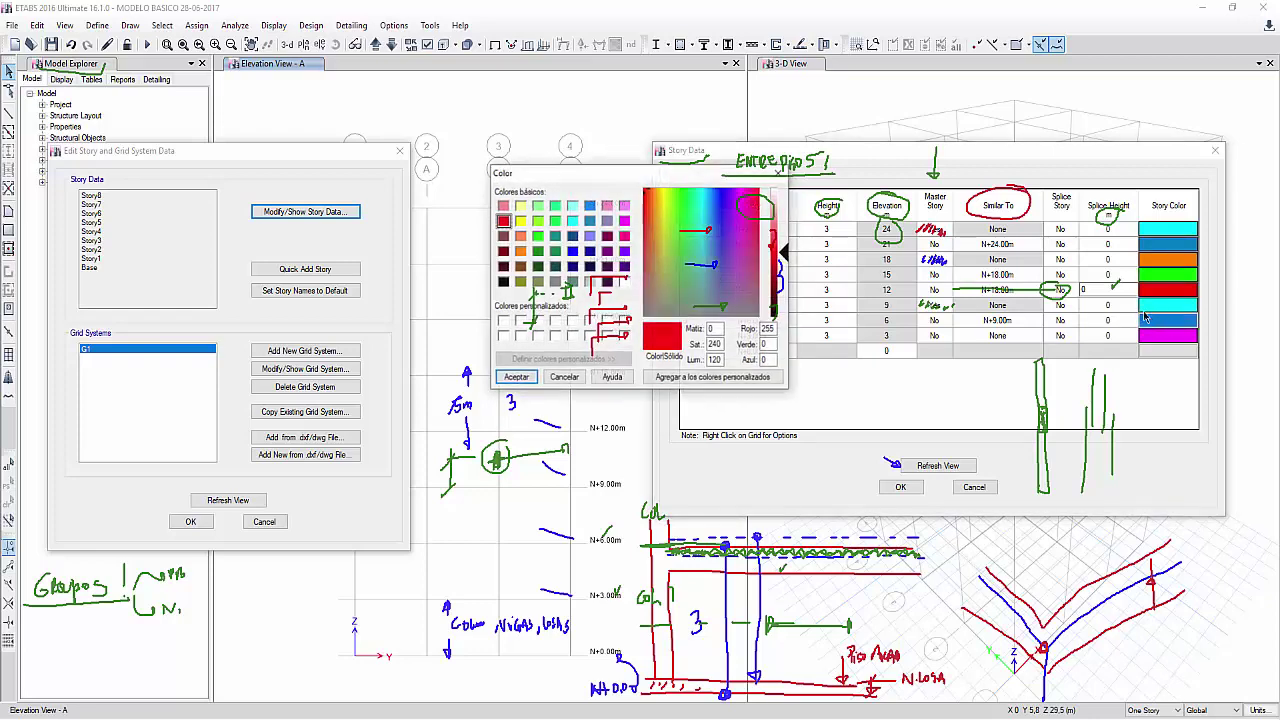
left_click(520, 266)
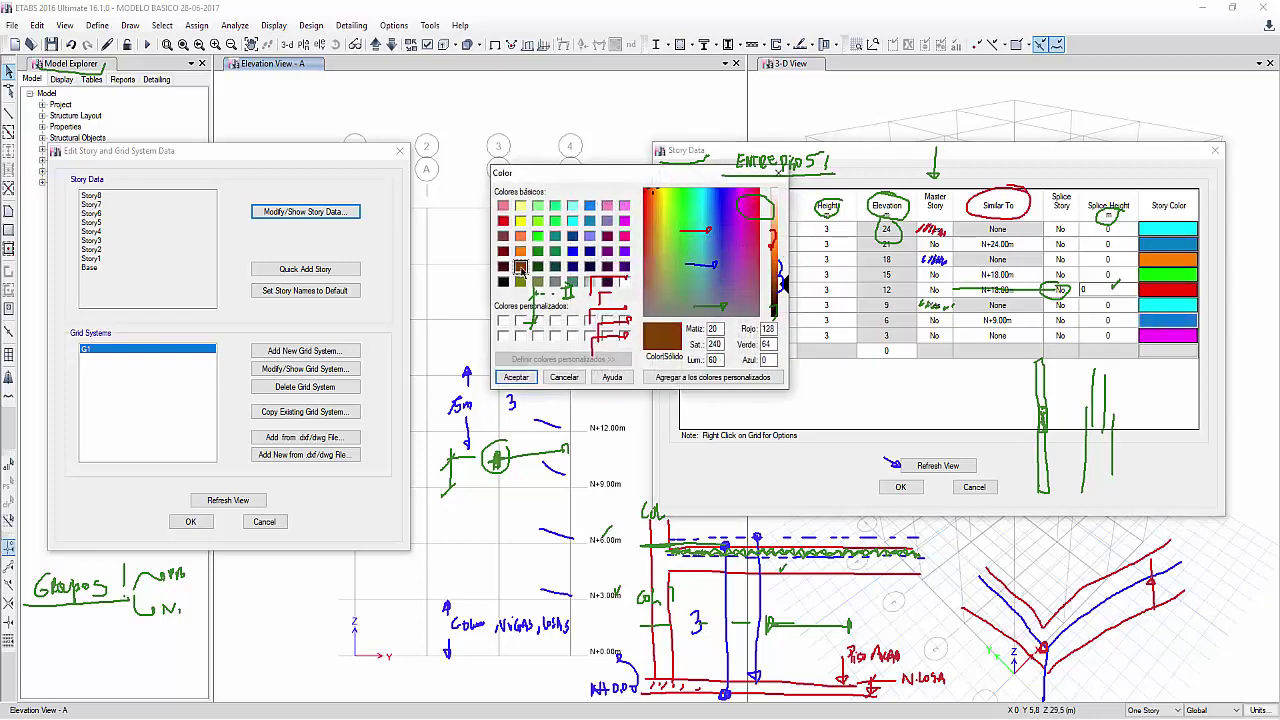
left_click(516, 377)
Step: Change the story color of N+12.00m to light yellow
left_click(1166, 289)
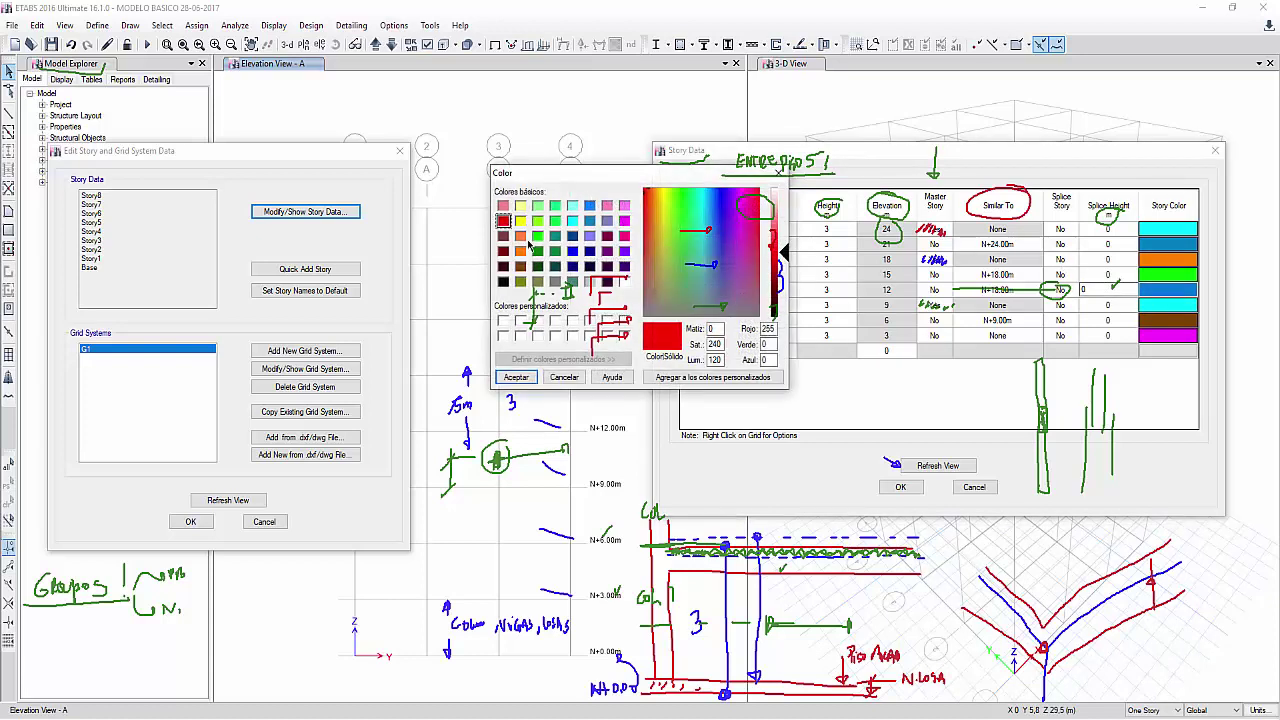
left_click(520, 205)
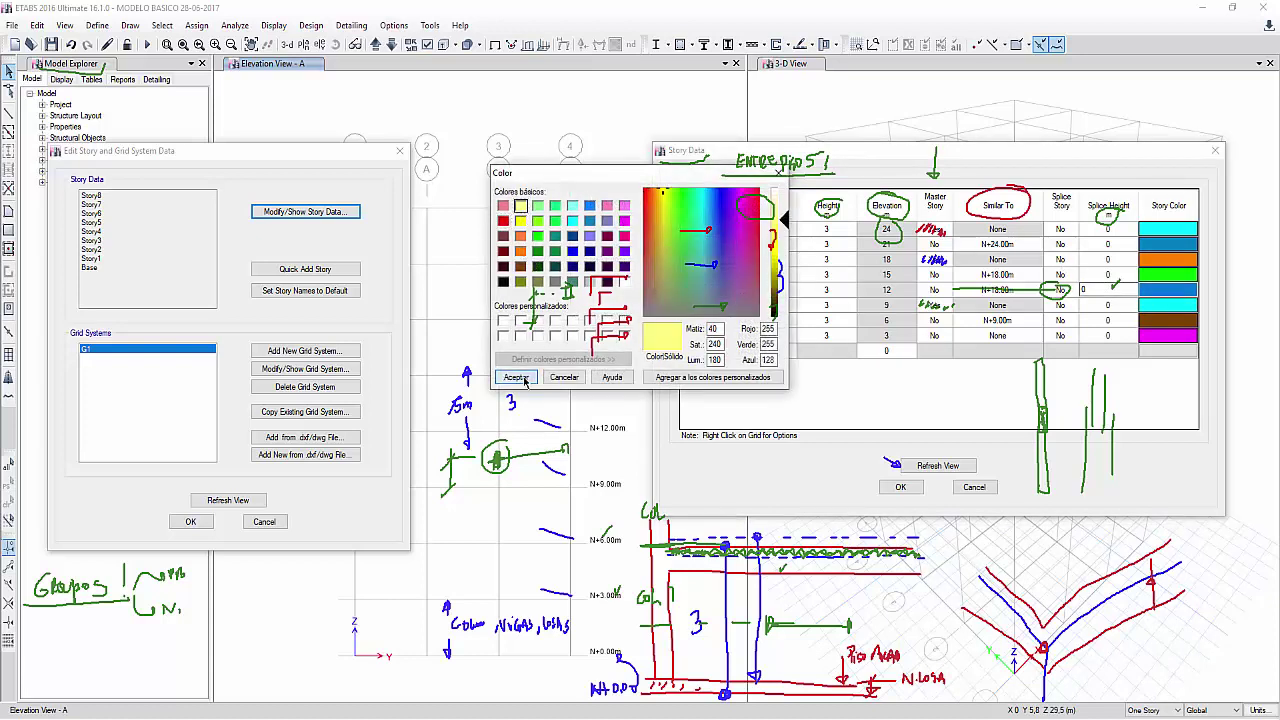
left_click(516, 377)
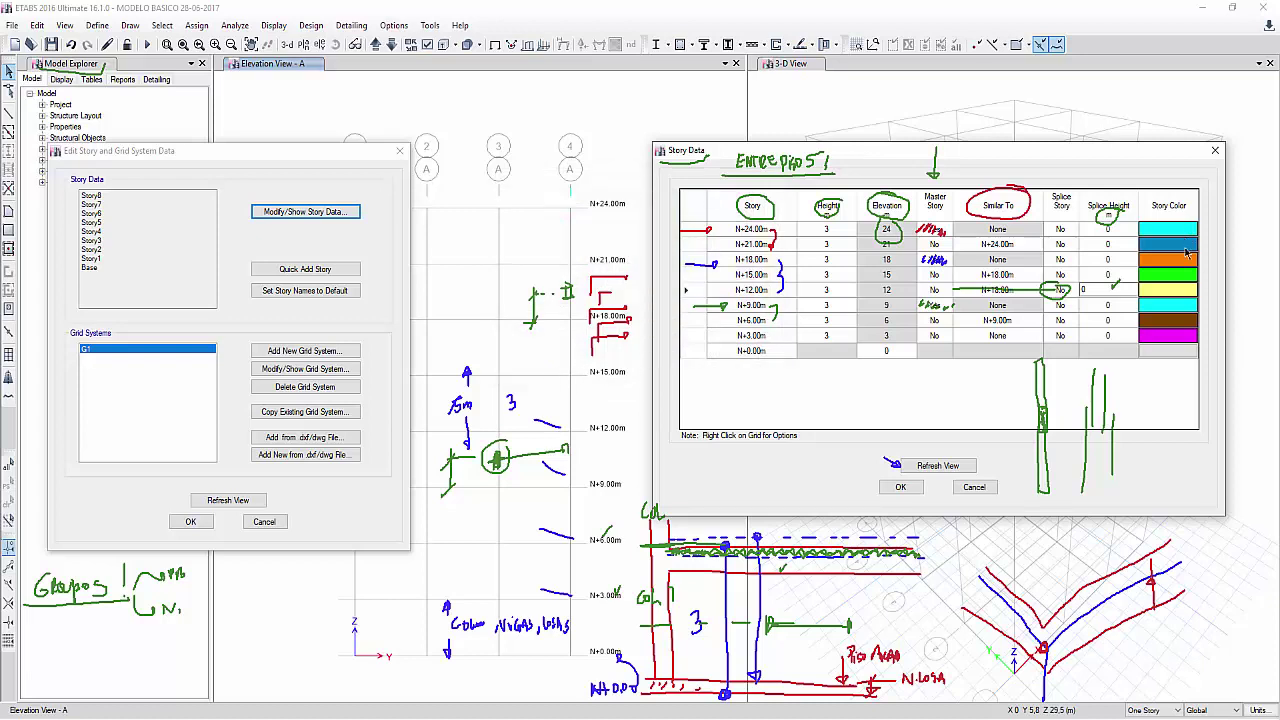
Step: Try to set the color of the base level N+0.00m to dark green
left_click(1184, 352)
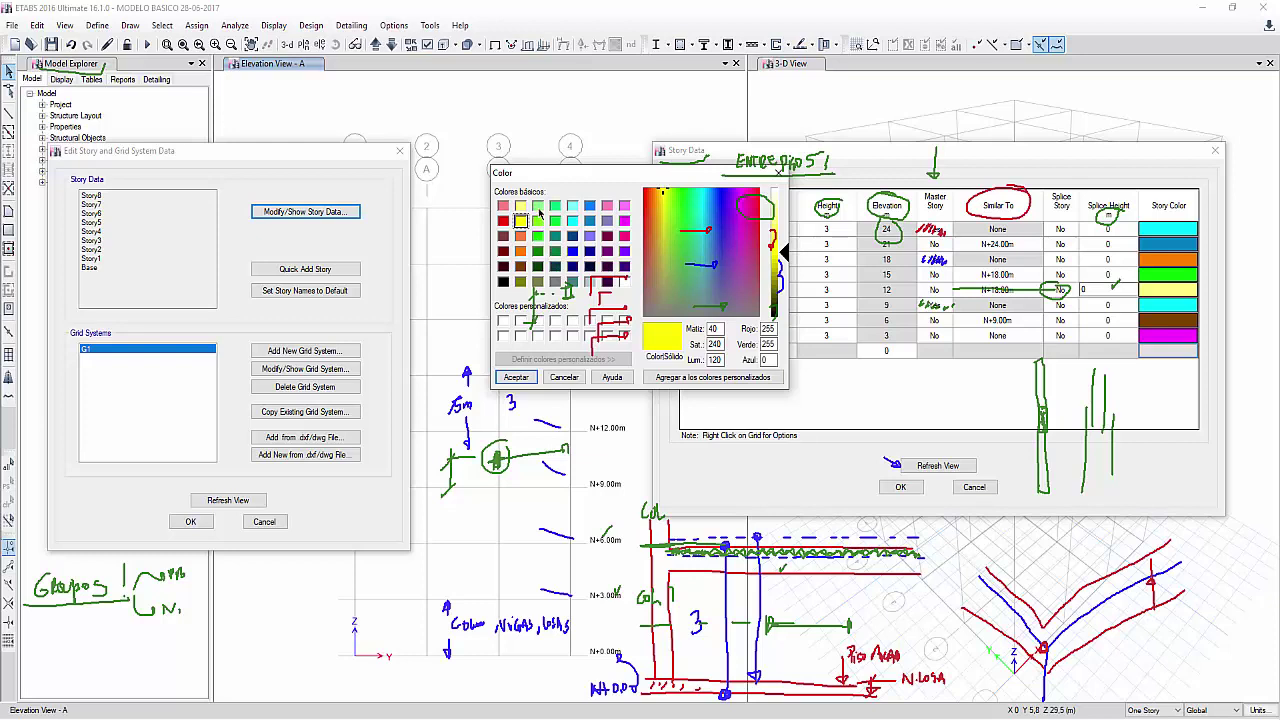
left_click(538, 251)
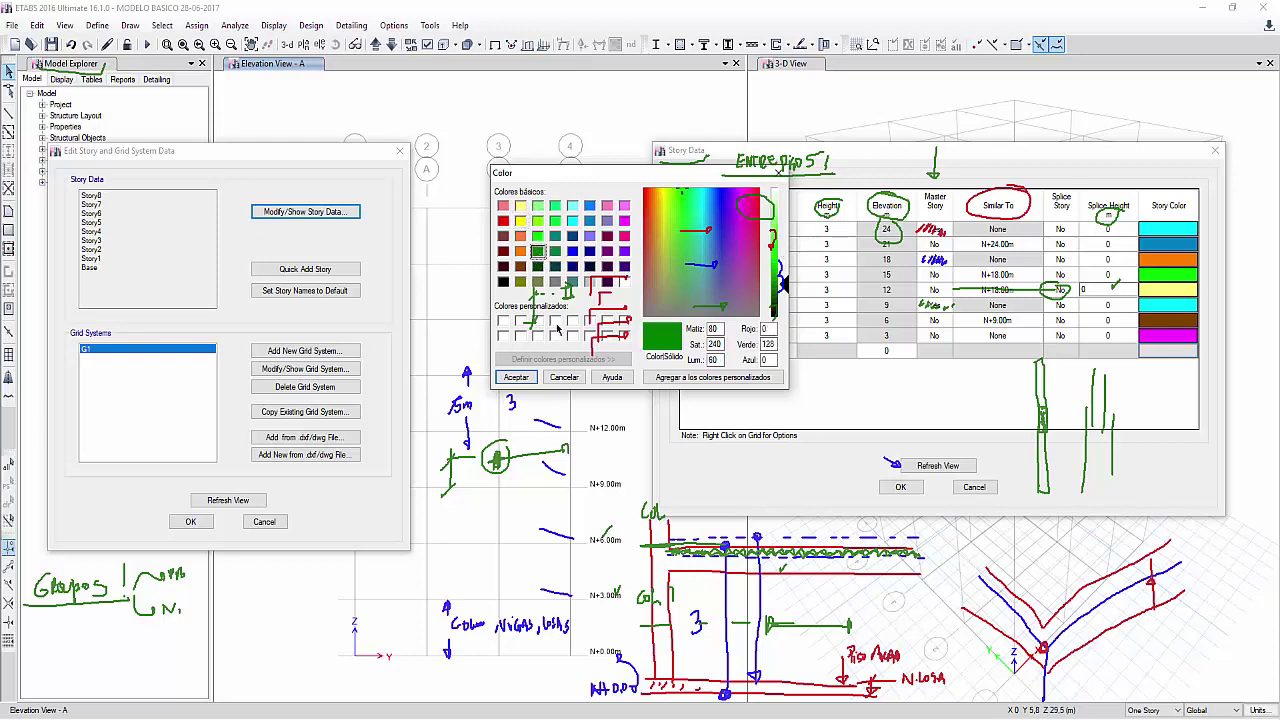
left_click(516, 377)
left_click(1168, 351)
left_click(514, 377)
left_click(1168, 351)
left_click(563, 377)
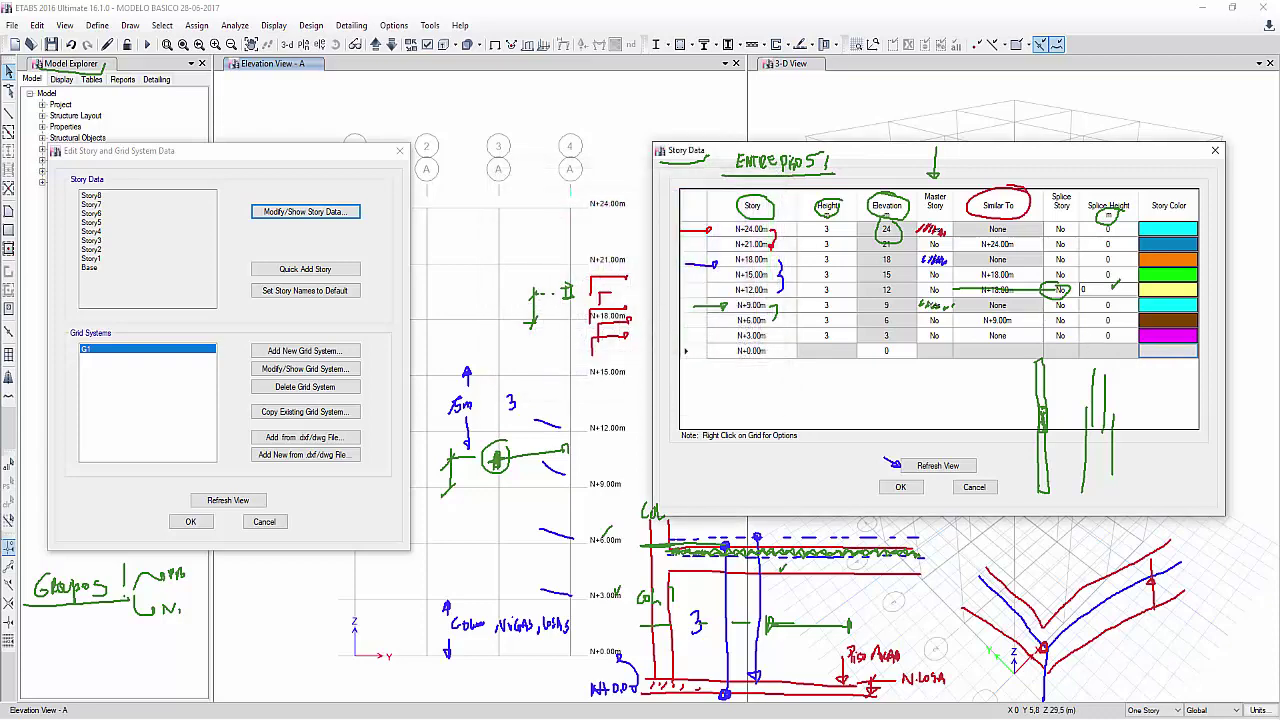
Step: Clear all drawn annotations and apply the edited story data
key("Escape")
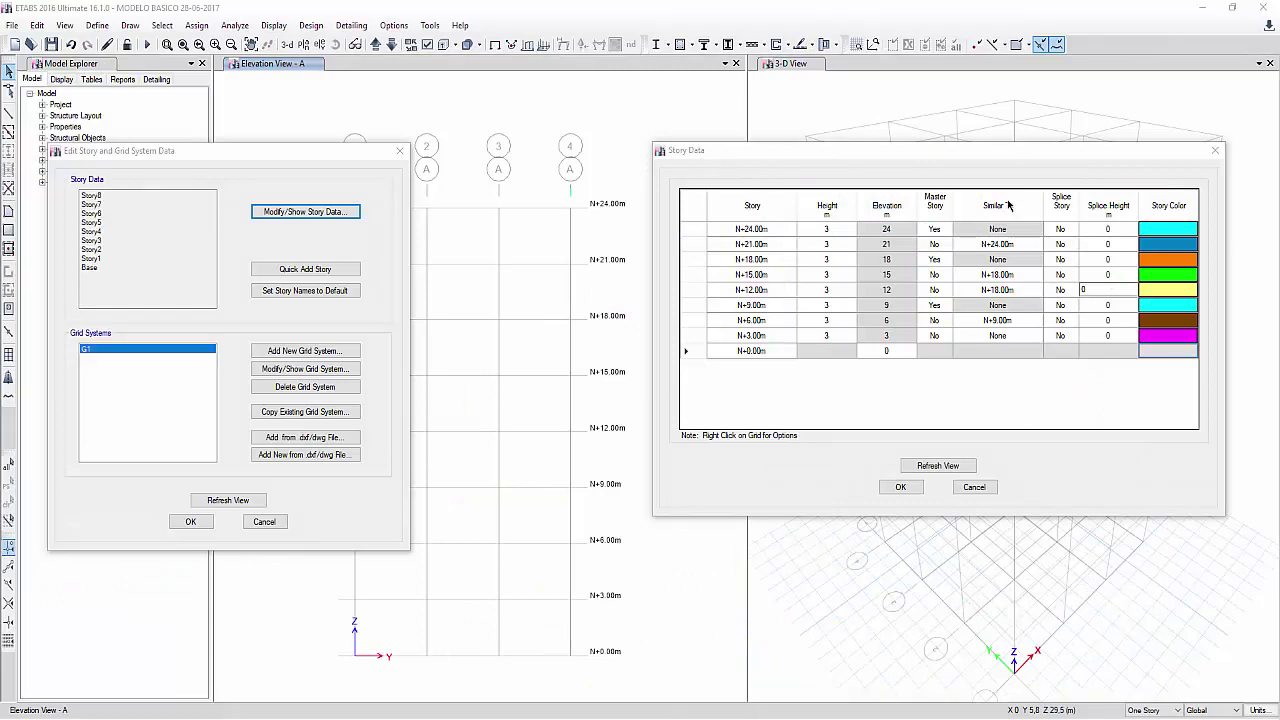
left_click(1119, 274)
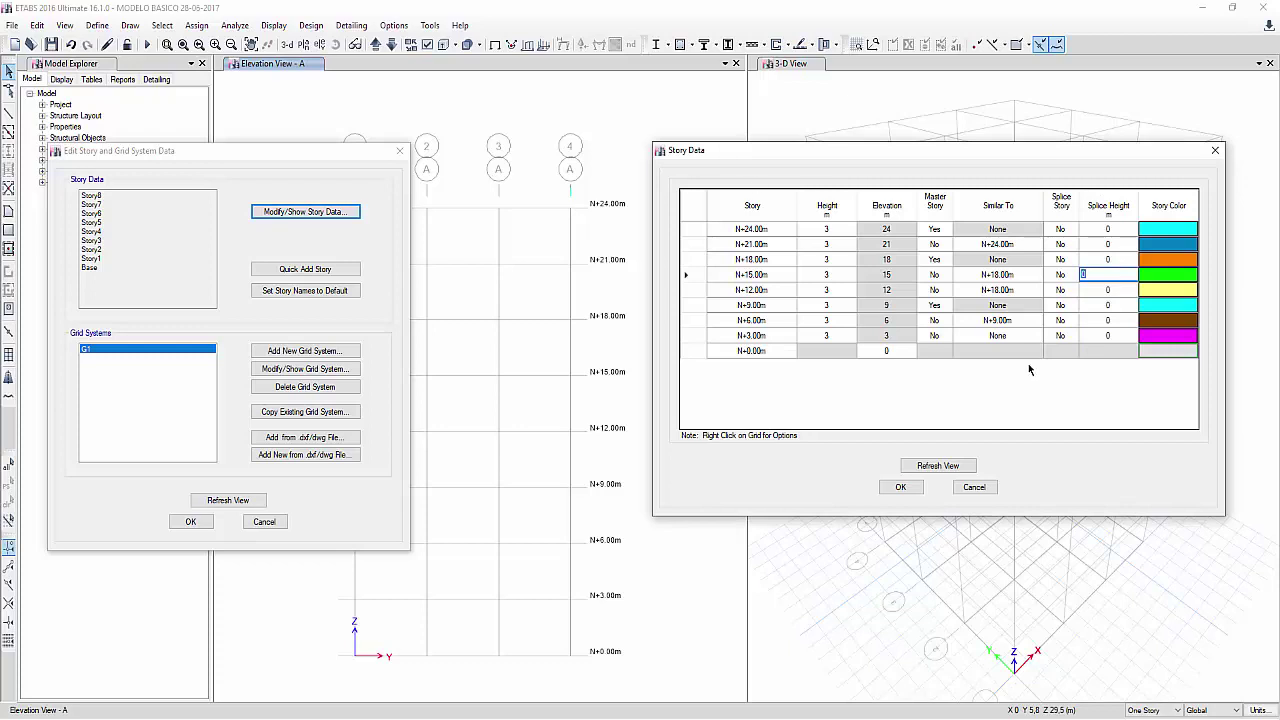
left_click(900, 487)
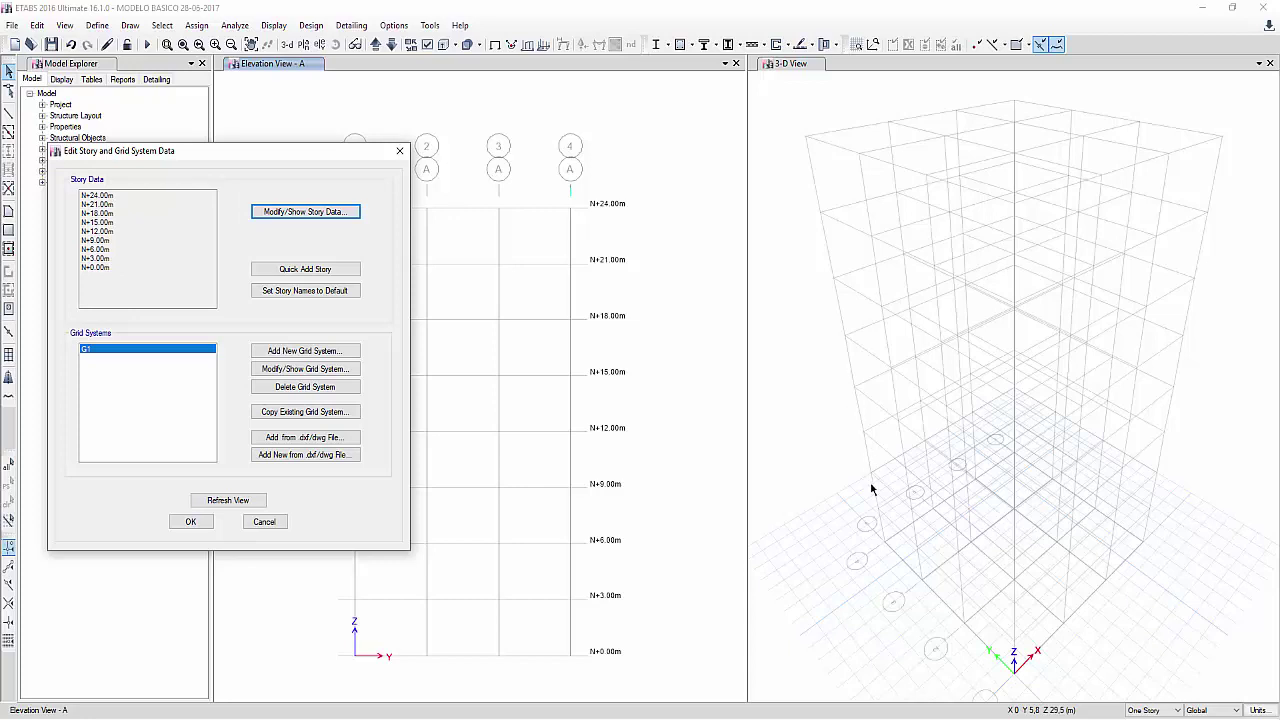
Step: Open the data of grid system G1 and mark the Modify/Show Grid System option with a green arrow
left_click(307, 373)
left_click_drag(497, 107, 663, 107)
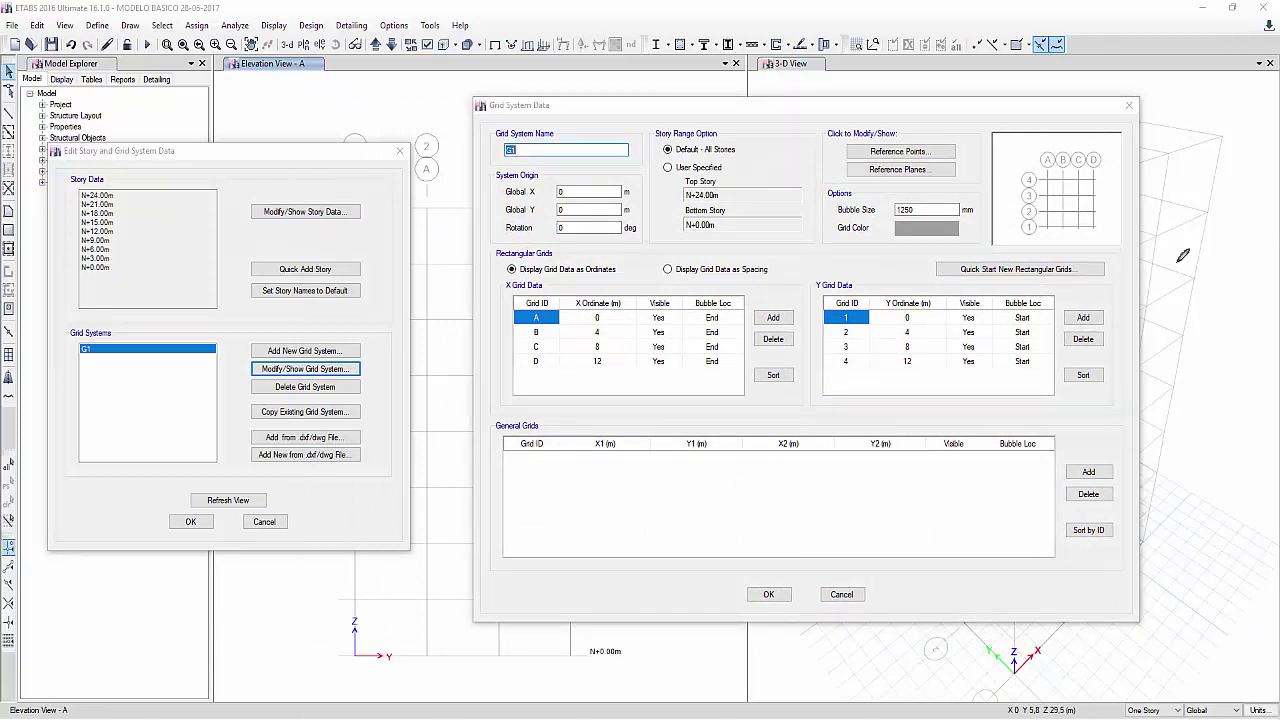
left_click_drag(216, 372, 244, 373)
Step: Rename the grid system as PLANTA and mark the Add New Grid System option with a red arrow
right_click(553, 142)
left_click(582, 166)
left_click_drag(231, 348, 257, 347)
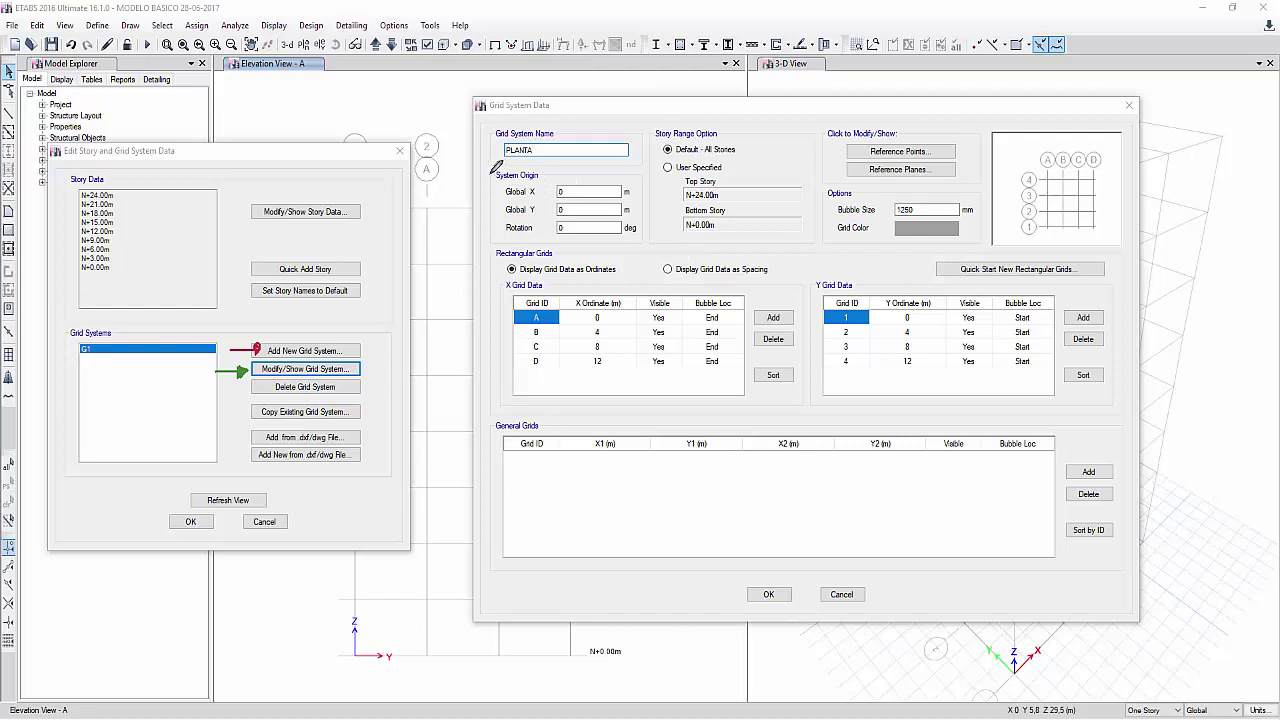
Step: Bracket the System Origin heading, circle the axes origin in the 3-D view and write (0,0,0) beside it
left_click_drag(485, 173, 546, 175)
mouse_move(1047, 656)
left_mouse_down()
mouse_move(1040, 618)
mouse_move(980, 650)
mouse_move(1046, 690)
mouse_move(1050, 626)
left_mouse_up()
mouse_move(1021, 670)
left_mouse_down()
mouse_move(1018, 683)
mouse_move(1026, 676)
left_mouse_up()
mouse_move(1032, 681)
left_mouse_down()
mouse_move(1058, 680)
mouse_move(1055, 690)
left_mouse_up()
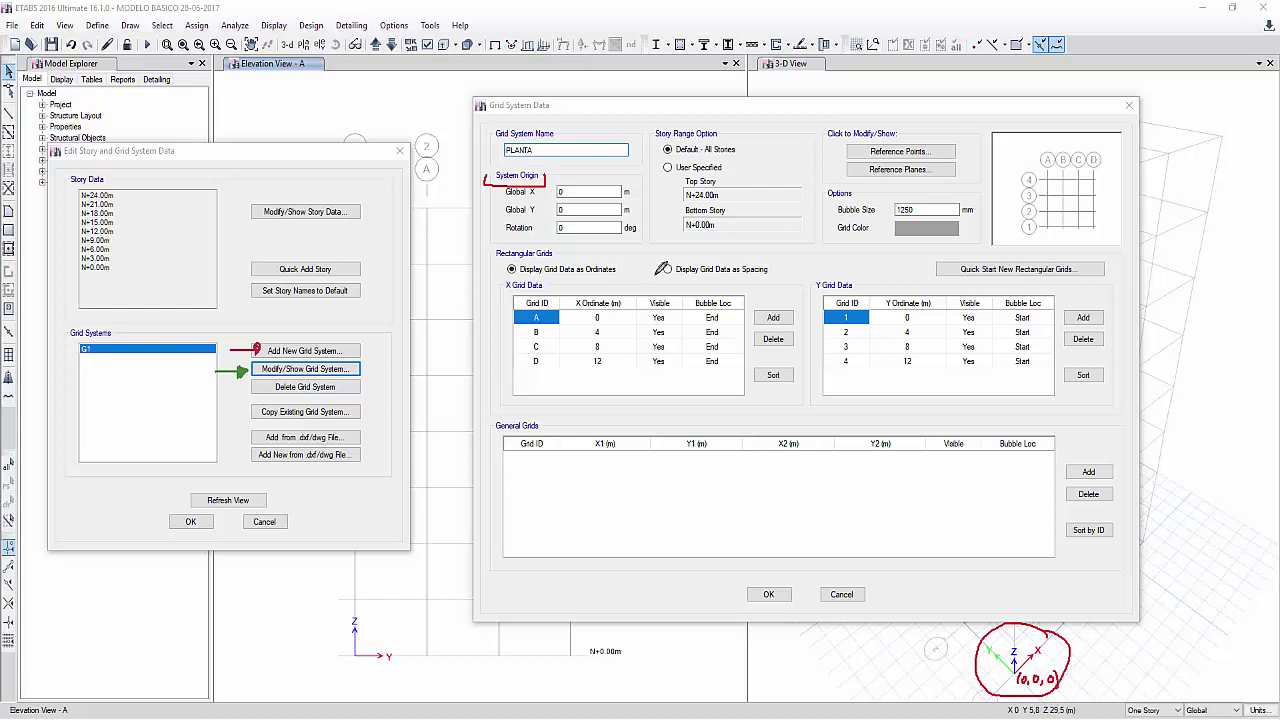
Step: Mark the Global X, Global Y and Rotation values and sketch a rotation fan at the grid preview's upper corner
left_click_drag(575, 192, 584, 222)
mouse_move(1101, 176)
left_mouse_down()
mouse_move(1160, 168)
mouse_move(1094, 130)
mouse_move(1096, 171)
mouse_move(1126, 138)
mouse_move(1140, 155)
mouse_move(1092, 180)
left_mouse_up()
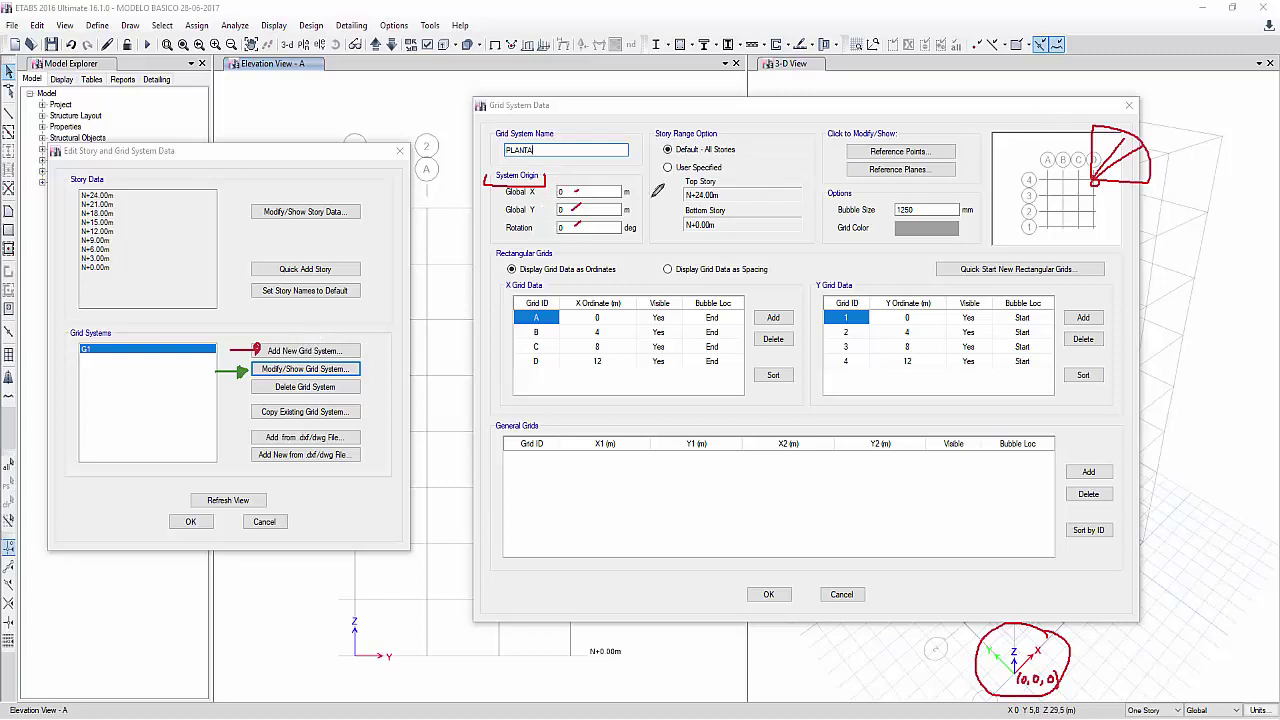
left_click_drag(1095, 179, 1096, 182)
Step: Erase the annotations and draw red arrows marking Modify/Show Grid System and linking it to the Grid System Data dialog
right_click(820, 136)
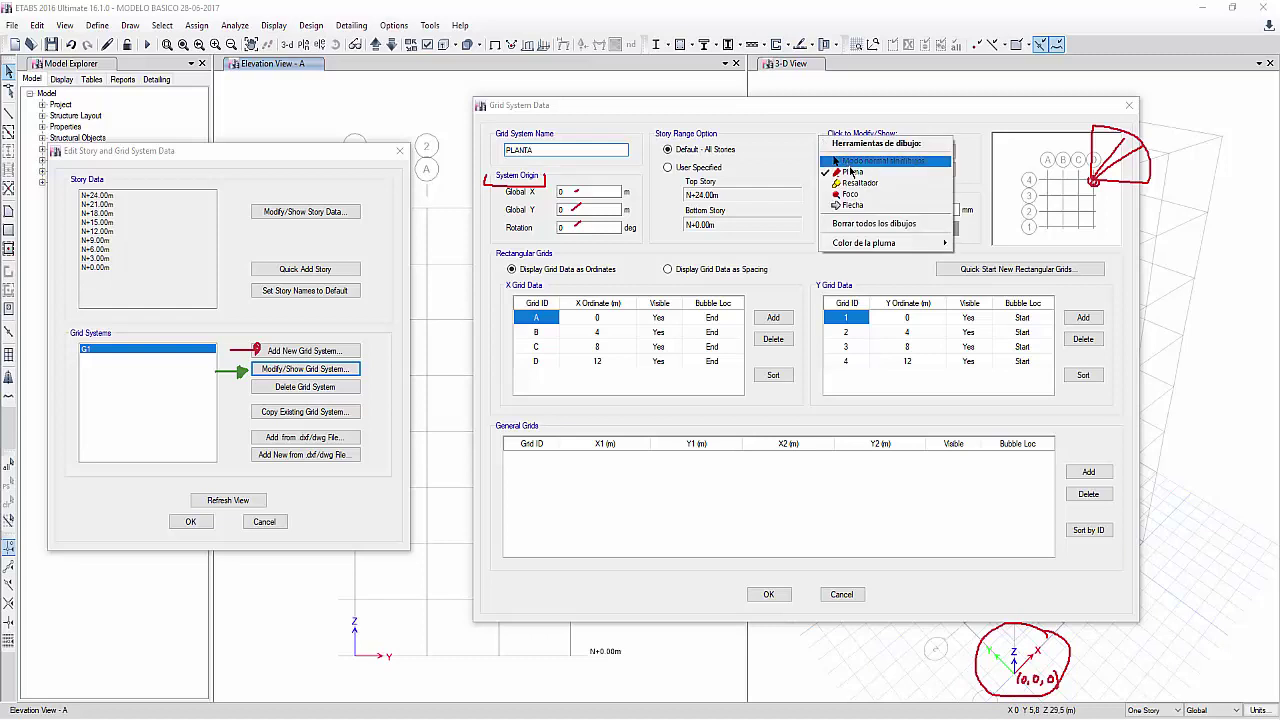
left_click(865, 224)
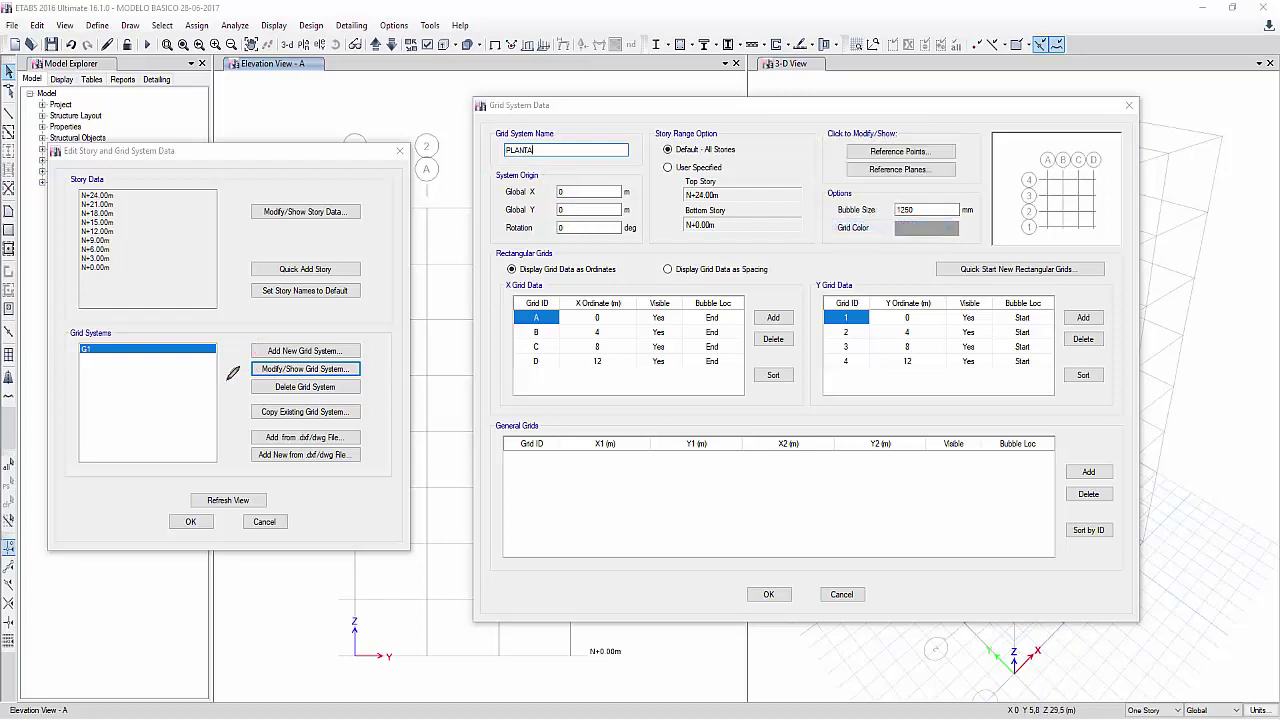
left_click_drag(217, 369, 241, 369)
mouse_move(371, 369)
left_mouse_down()
mouse_move(401, 212)
mouse_move(478, 113)
left_mouse_up()
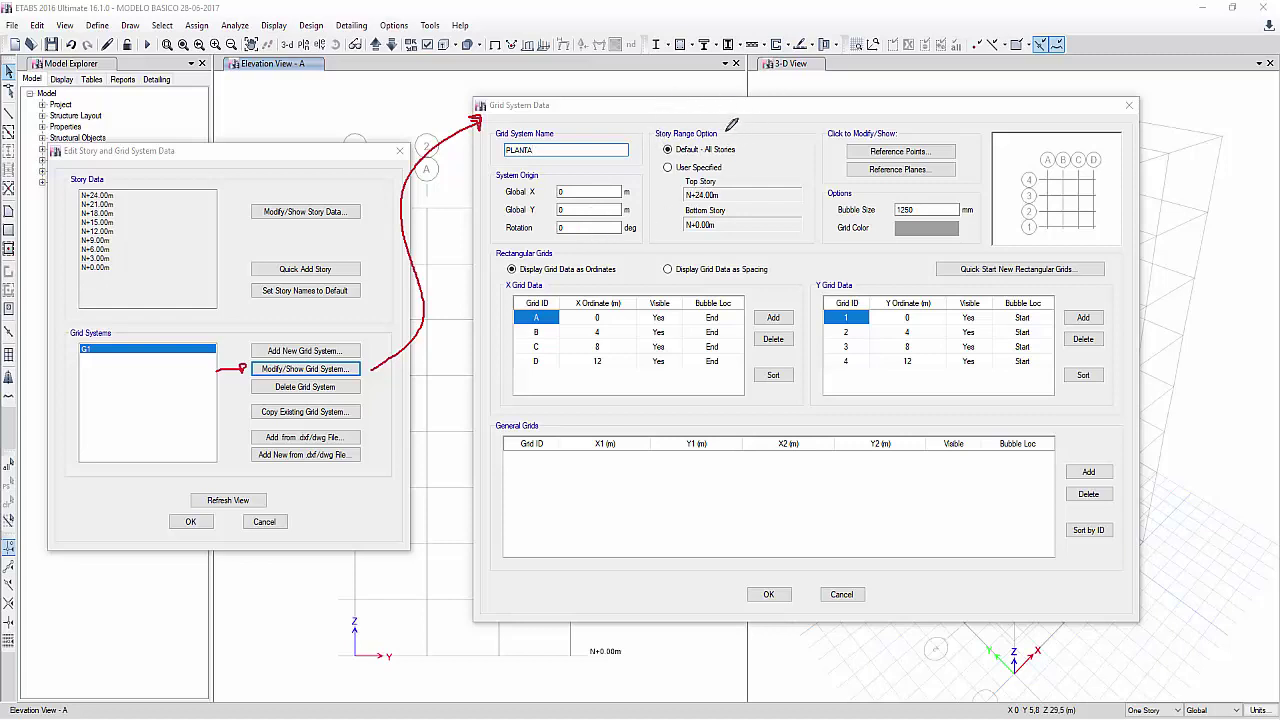
Step: Annotate Story Range Option with a bracket, a User Specified tick and a bottom-to-top story arrow, and point an arrow at Bubble Size
mouse_move(646, 125)
left_mouse_down()
mouse_move(648, 136)
mouse_move(718, 134)
left_mouse_up()
left_click_drag(664, 166, 676, 163)
mouse_move(730, 226)
left_mouse_down()
mouse_move(748, 221)
mouse_move(753, 187)
mouse_move(746, 197)
mouse_move(785, 186)
left_mouse_up()
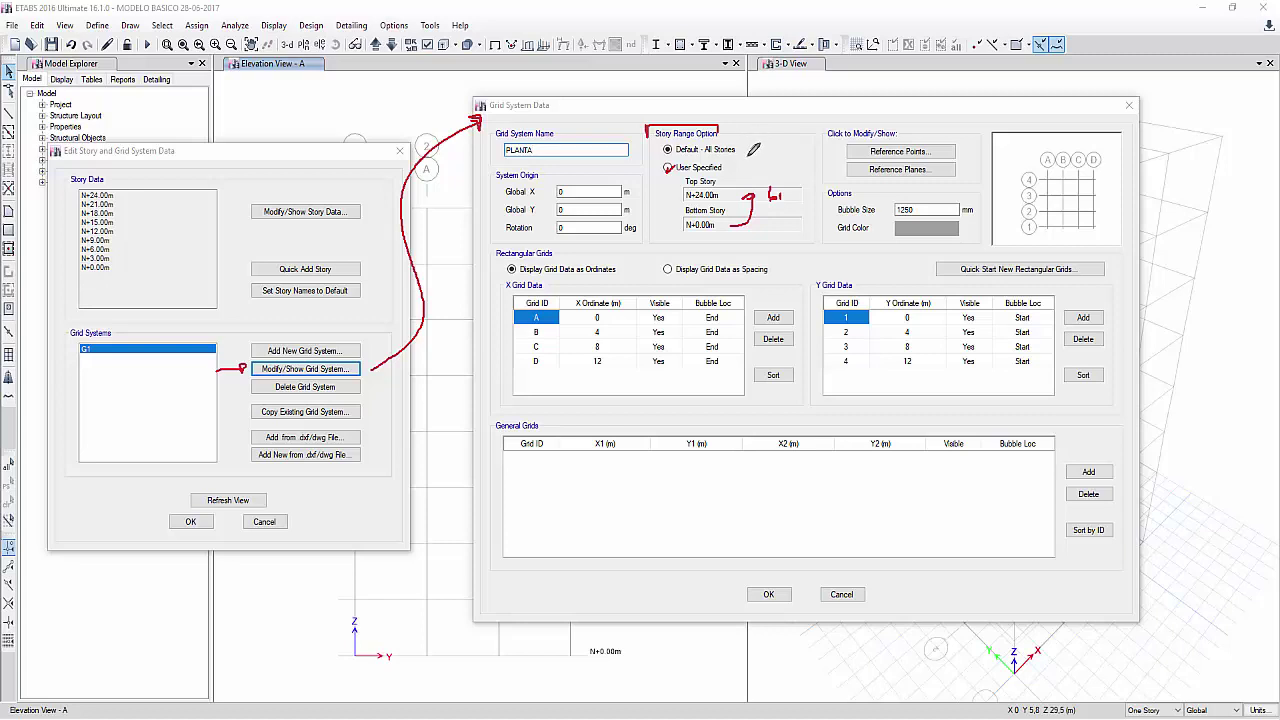
left_click_drag(800, 211, 833, 212)
Step: Return to the normal pointer, set the grid bubble size to 300 mm, and apply it with a view refresh
right_click(931, 214)
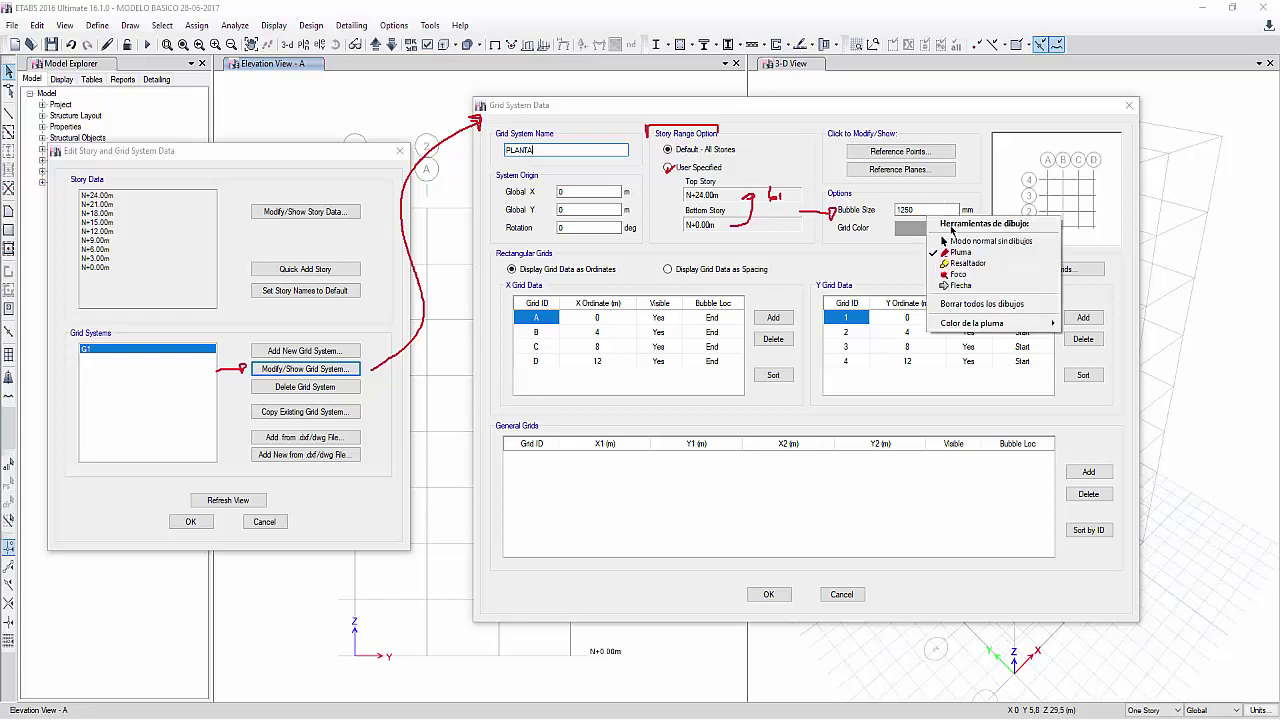
left_click(948, 241)
left_click_drag(920, 210, 871, 210)
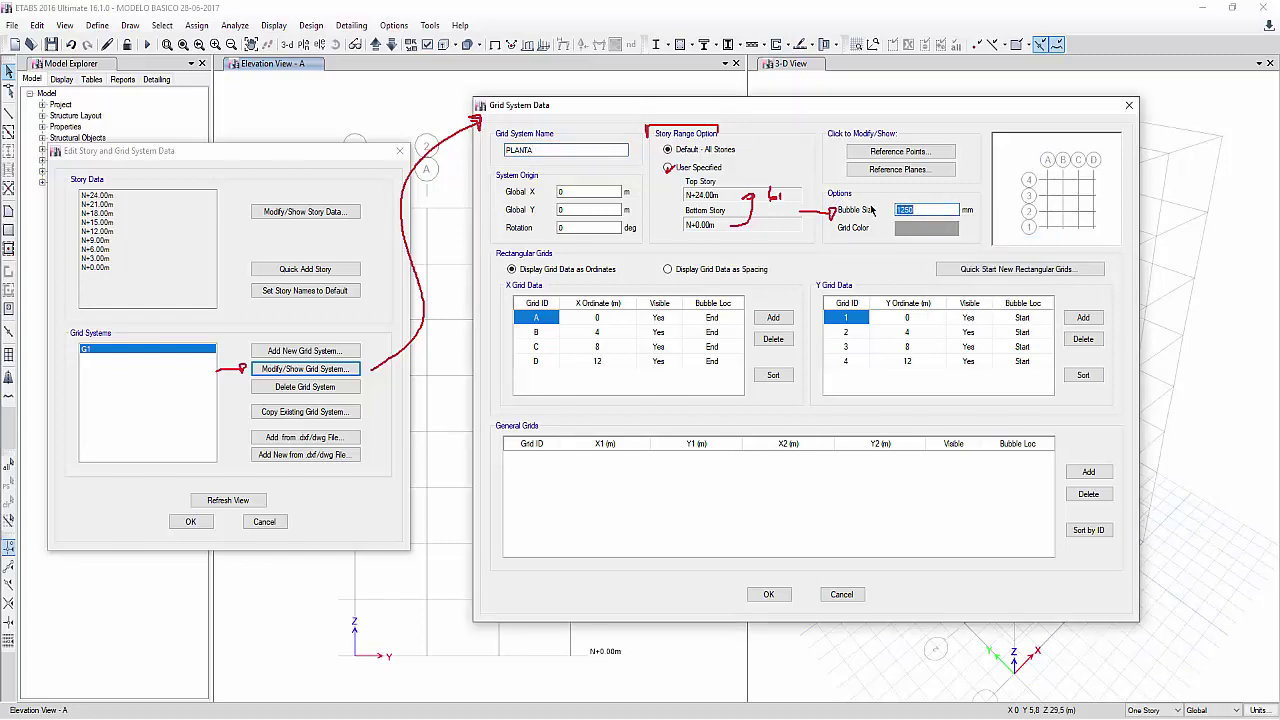
type("300")
left_click(784, 596)
left_click(228, 503)
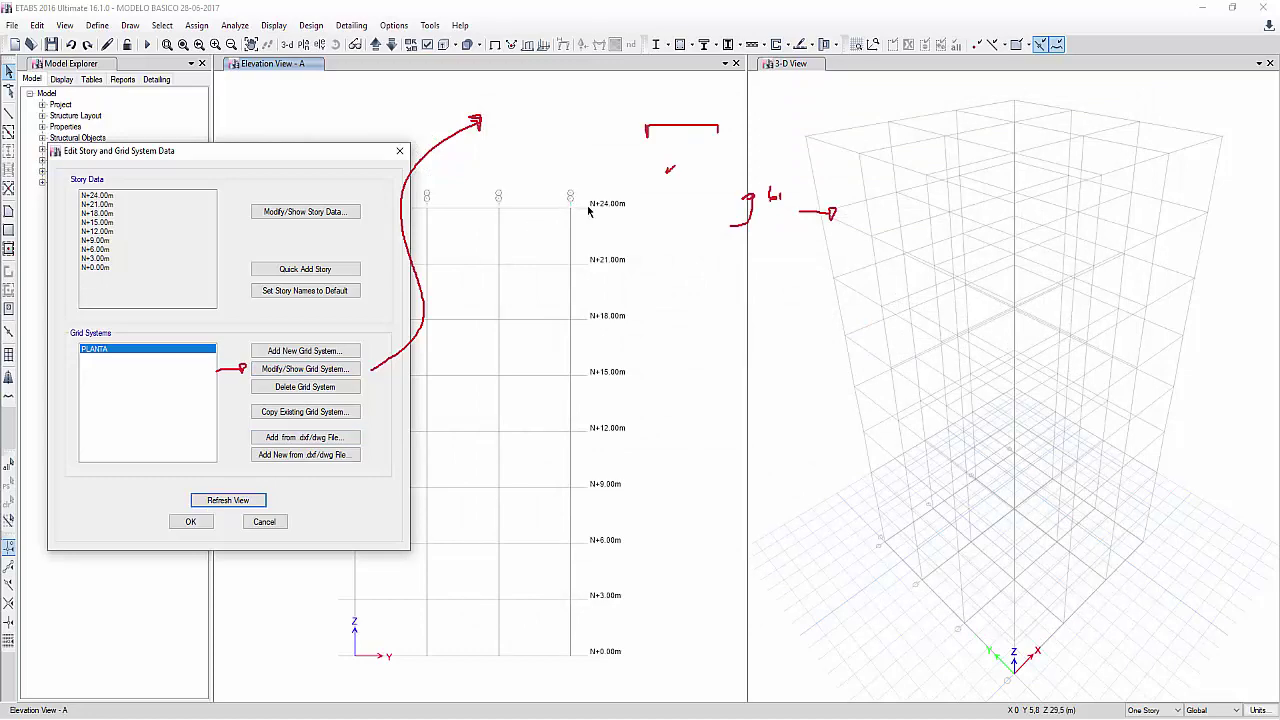
Step: Reopen the PLANTA grid system data and set the bubble size to 600 mm
left_click(277, 372)
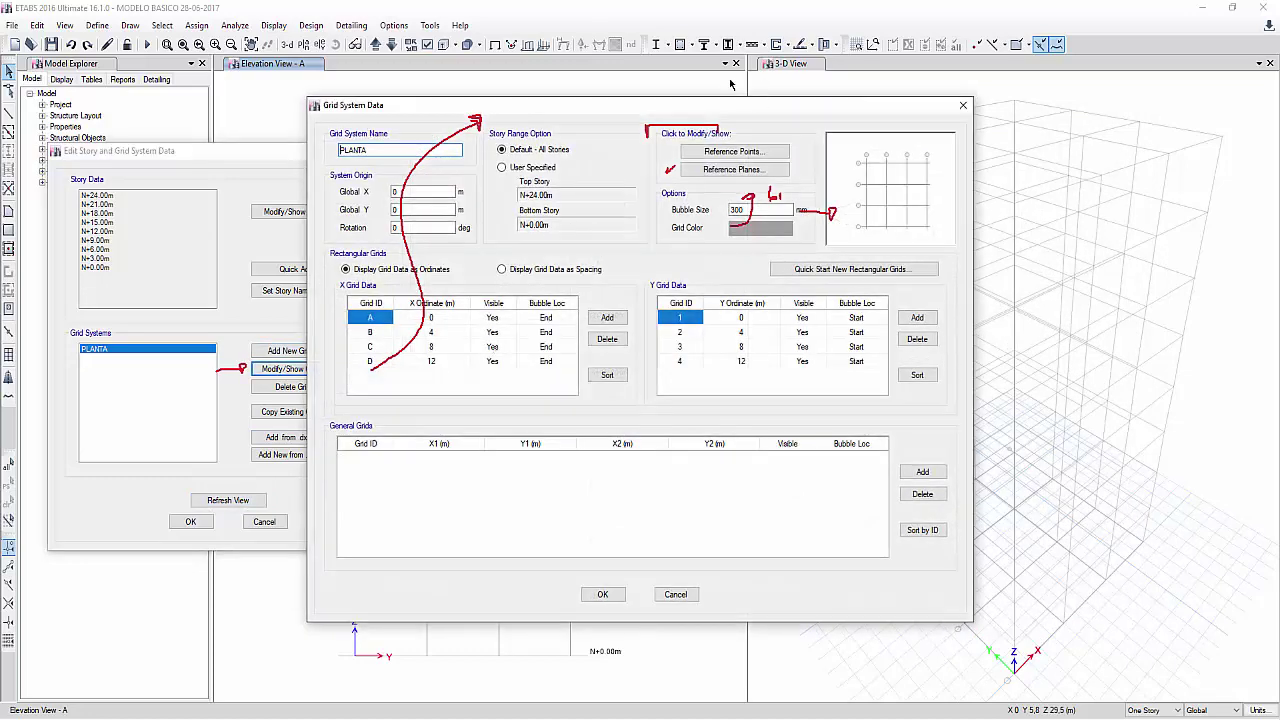
left_click_drag(705, 101, 896, 110)
double_click(898, 216)
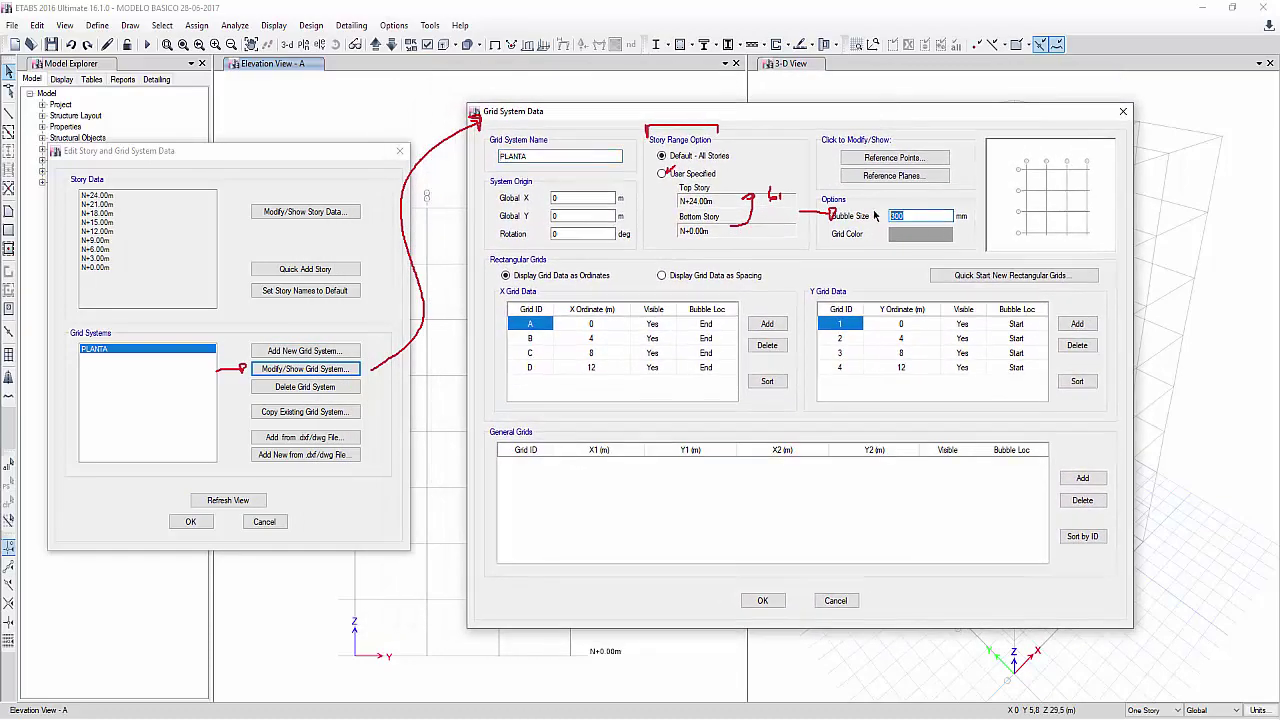
type("6")
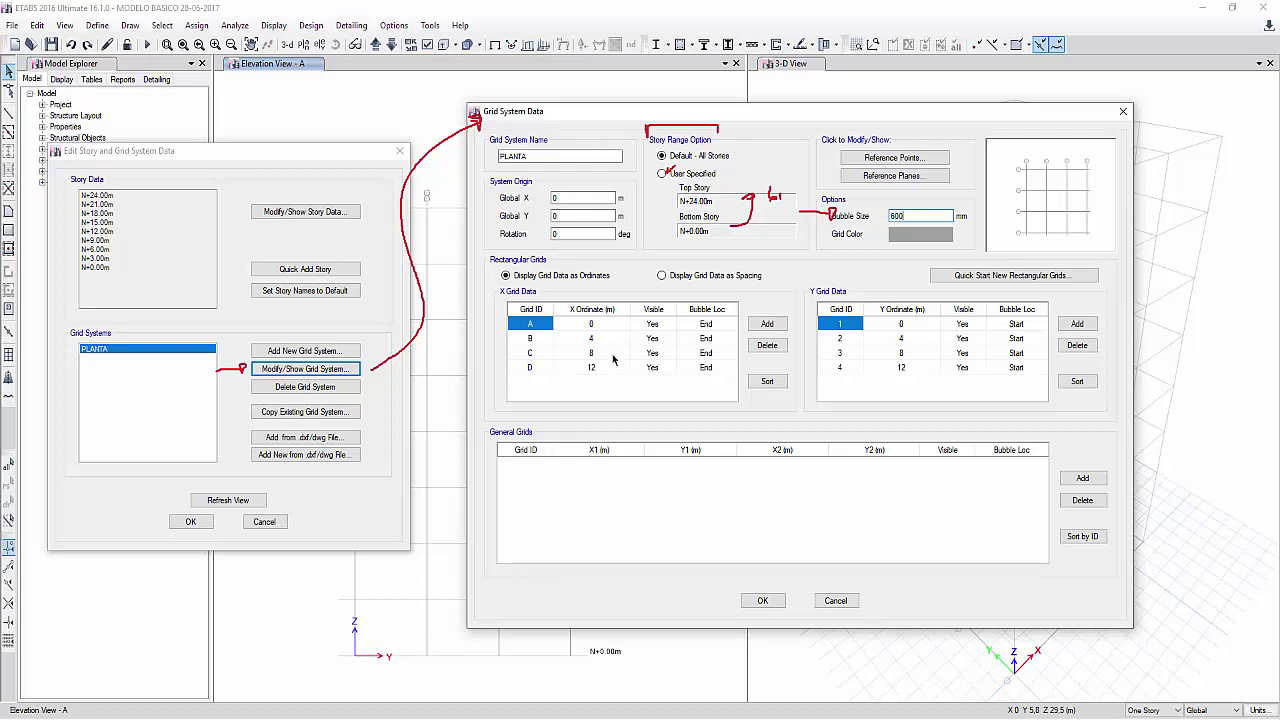
left_click(545, 326)
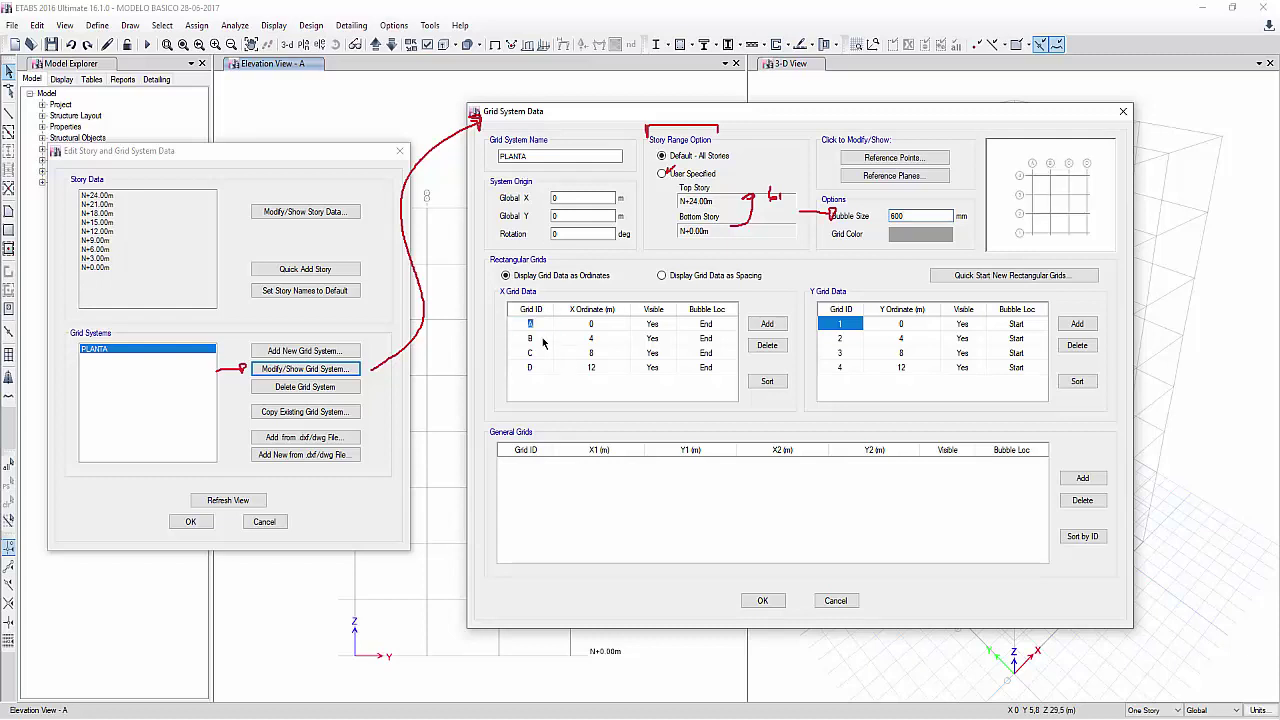
Step: Go through the X and Y grid IDs and add X grid lines after D at ordinates 16, 20 and 24 m
left_click(538, 340)
left_click(544, 356)
left_click(538, 368)
left_click(842, 340)
left_click(842, 354)
left_click(842, 368)
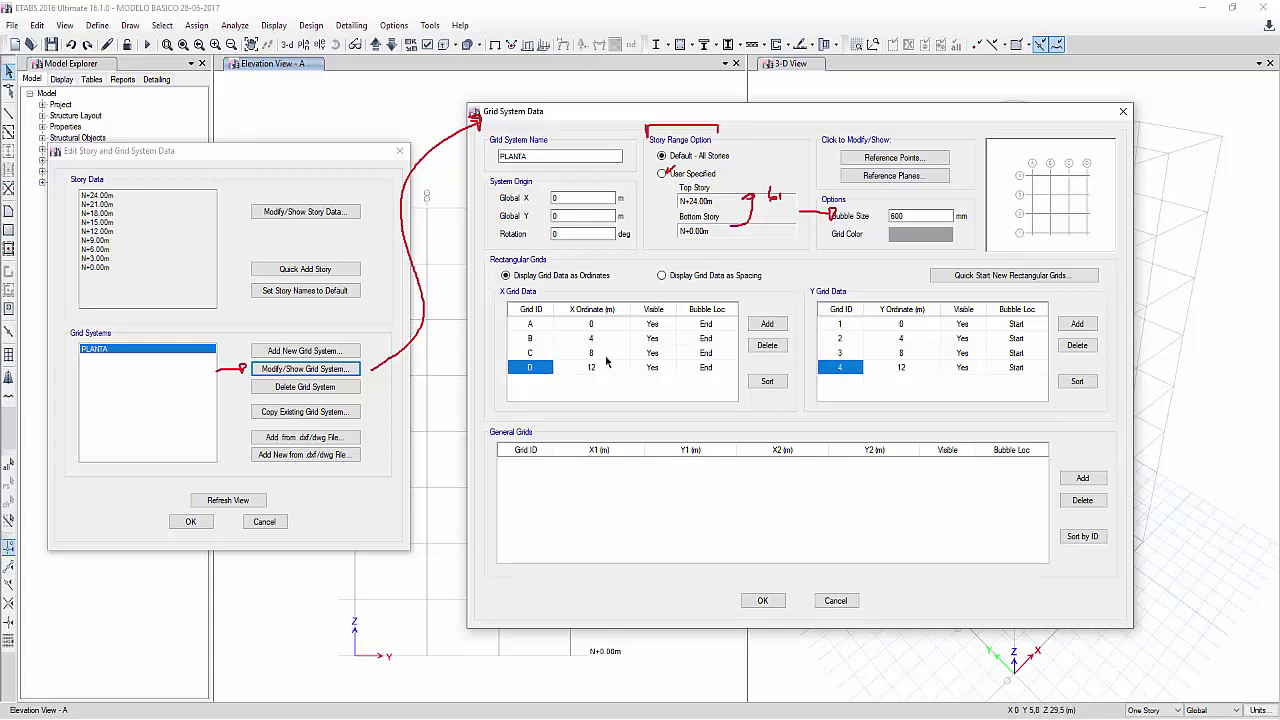
left_click(767, 325)
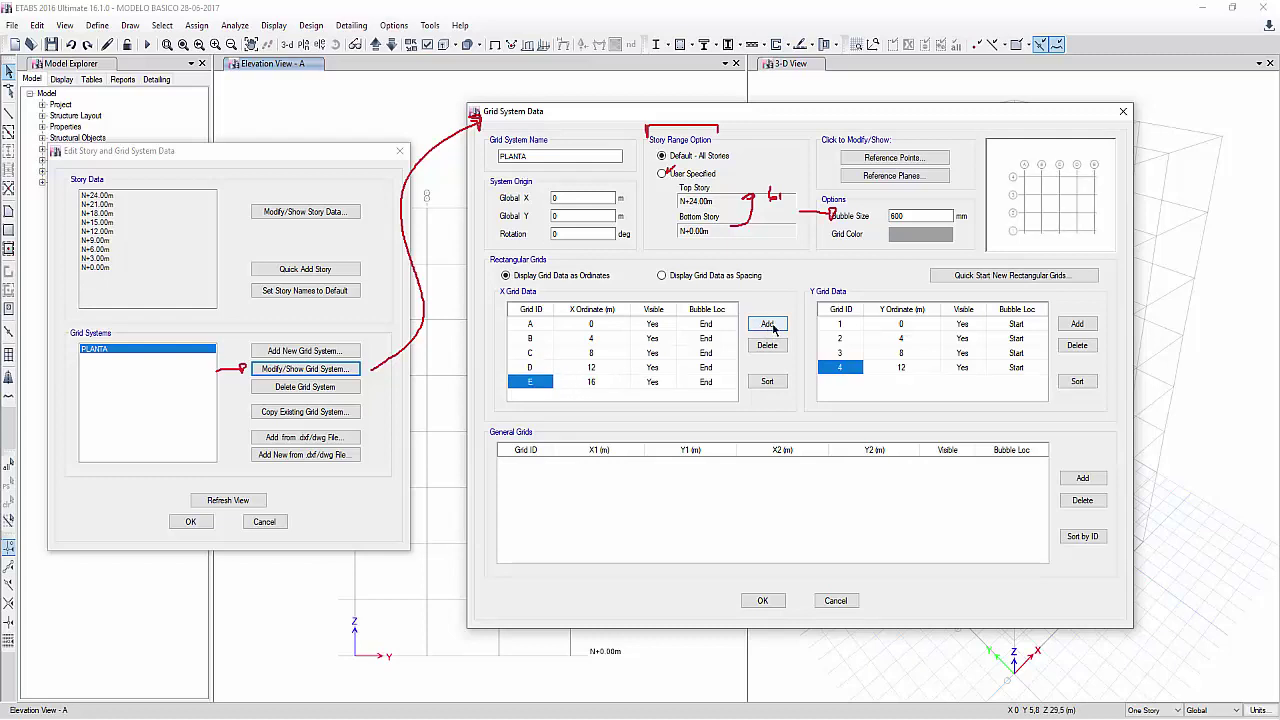
left_click(767, 325)
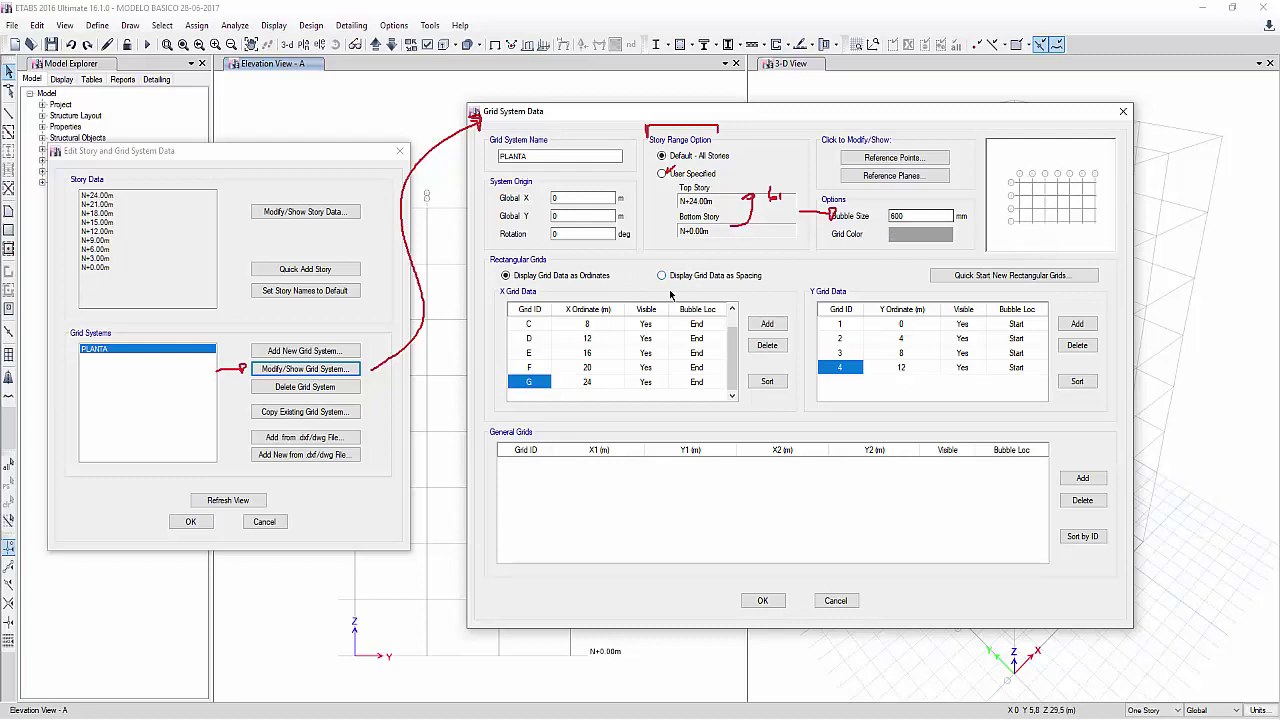
Step: Look through the X grid ordinates and display the rectangular grid data as spacing
scroll(732, 372, "up", 1)
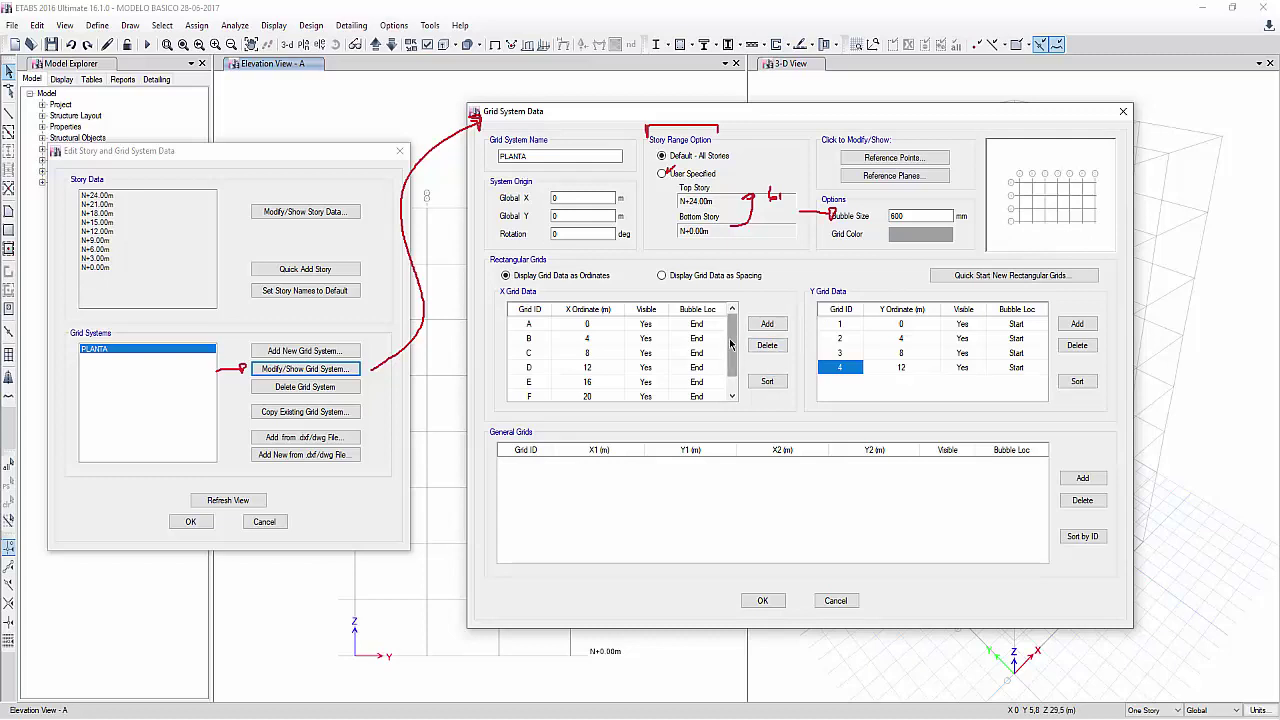
scroll(730, 342, "down", 1)
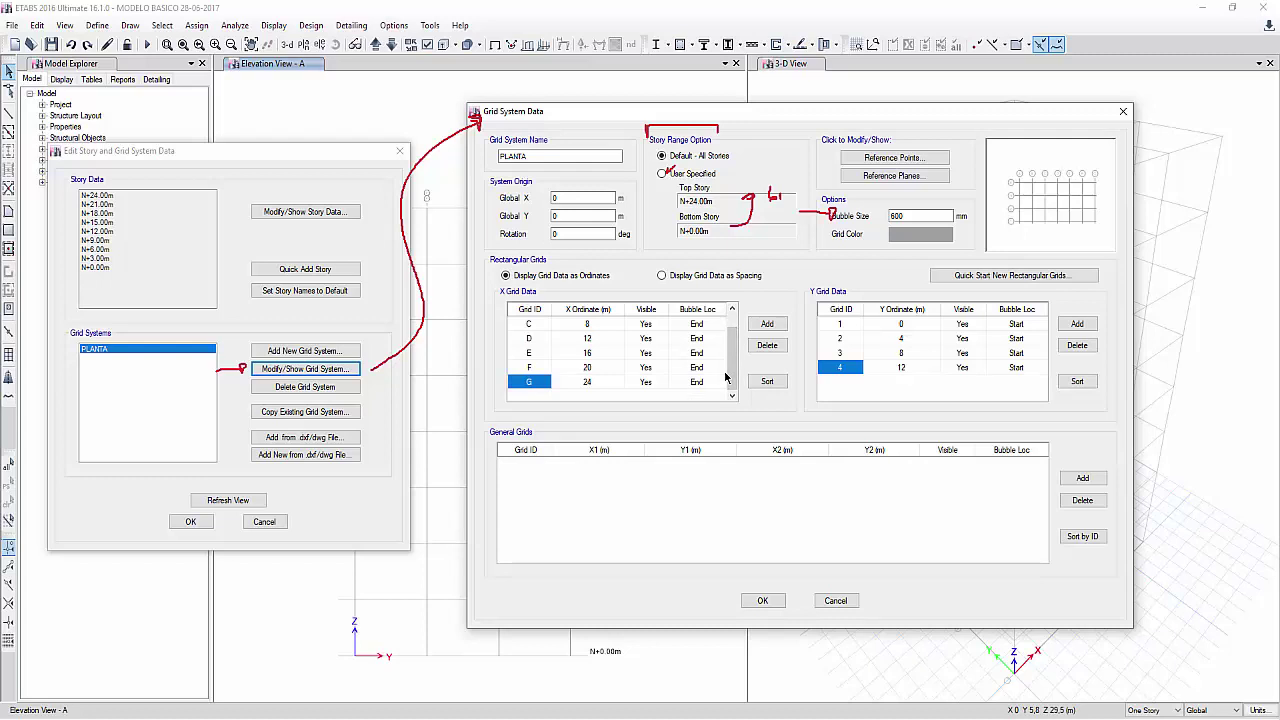
scroll(730, 372, "up", 1)
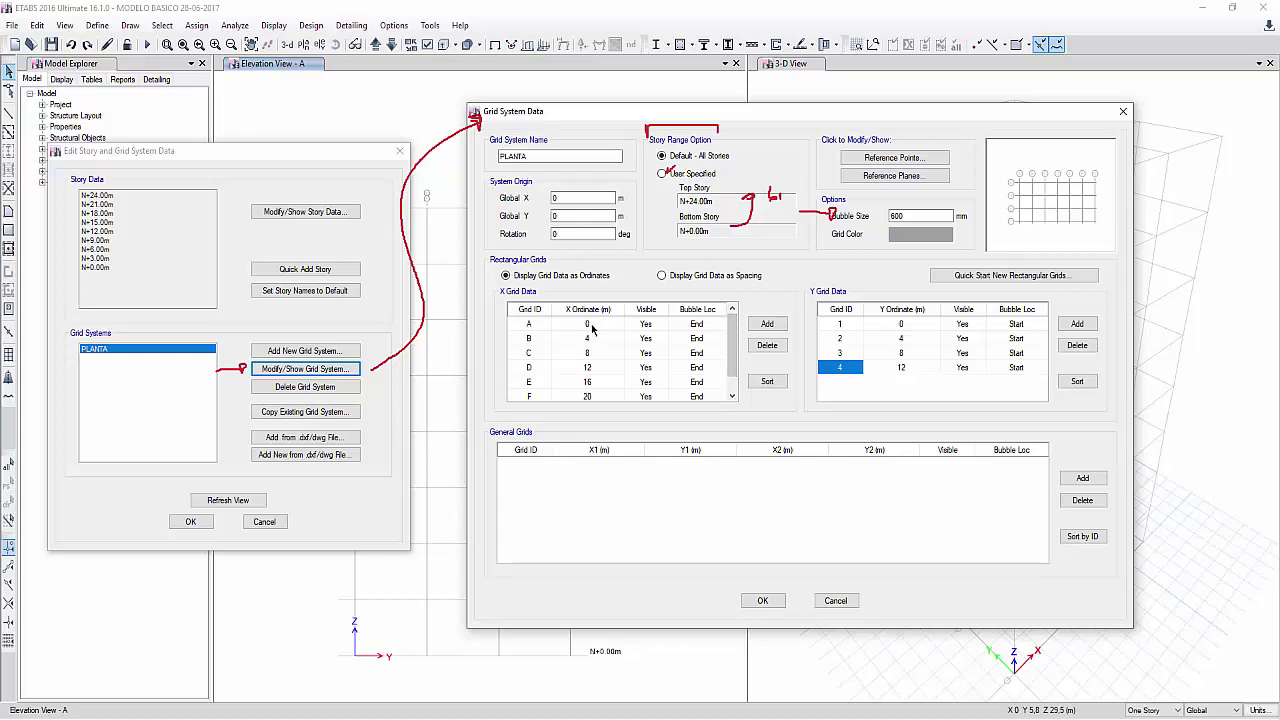
left_click(662, 275)
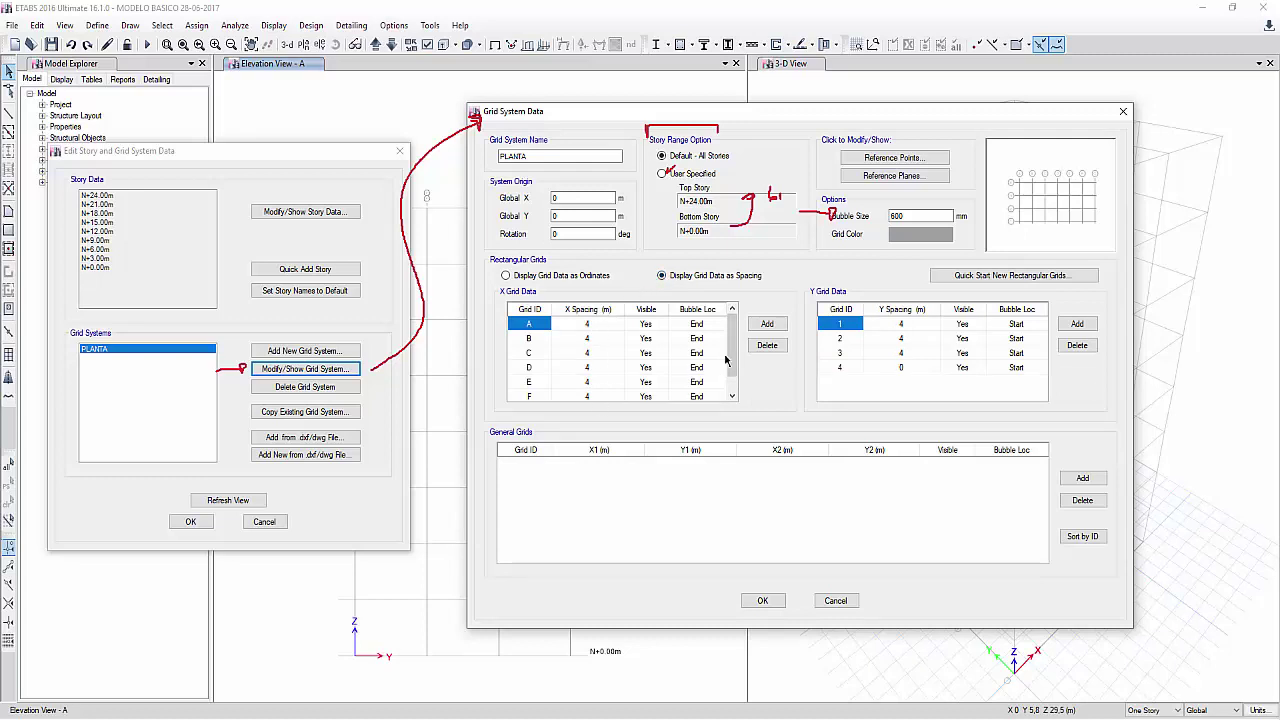
Step: Delete the last three X grid lines, G, F and E
left_click_drag(731, 340, 731, 352)
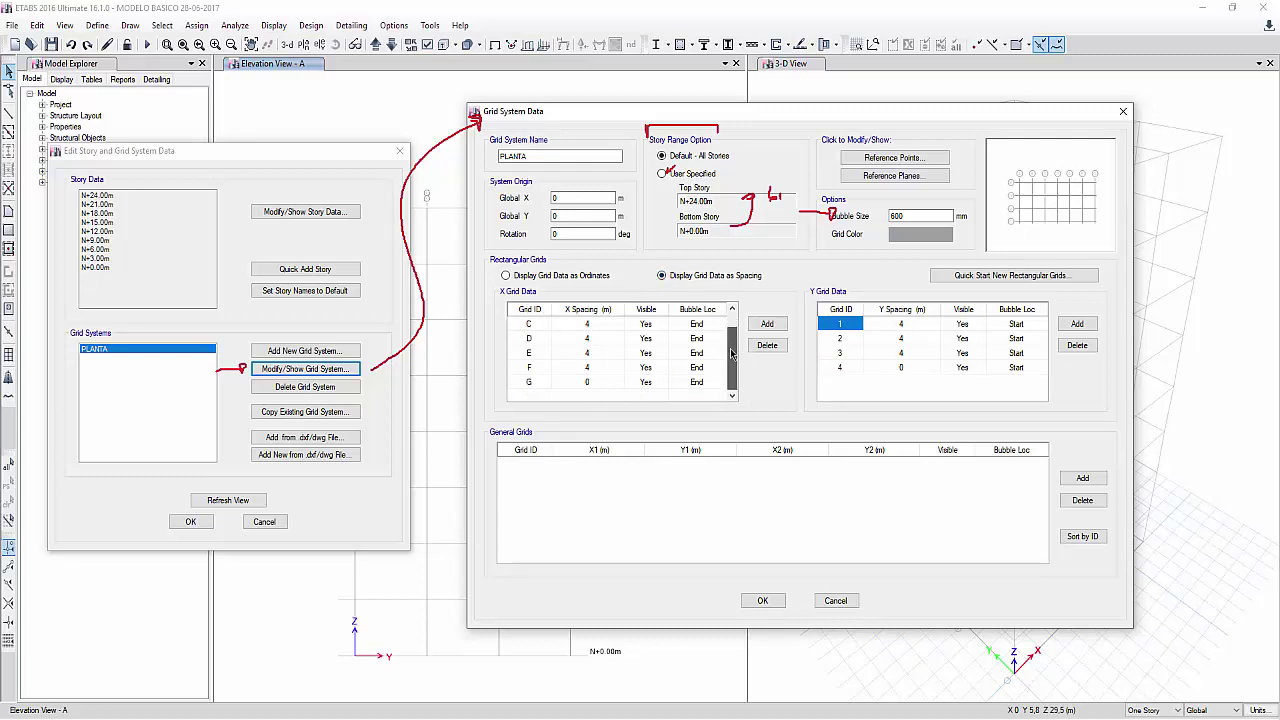
left_click(530, 384)
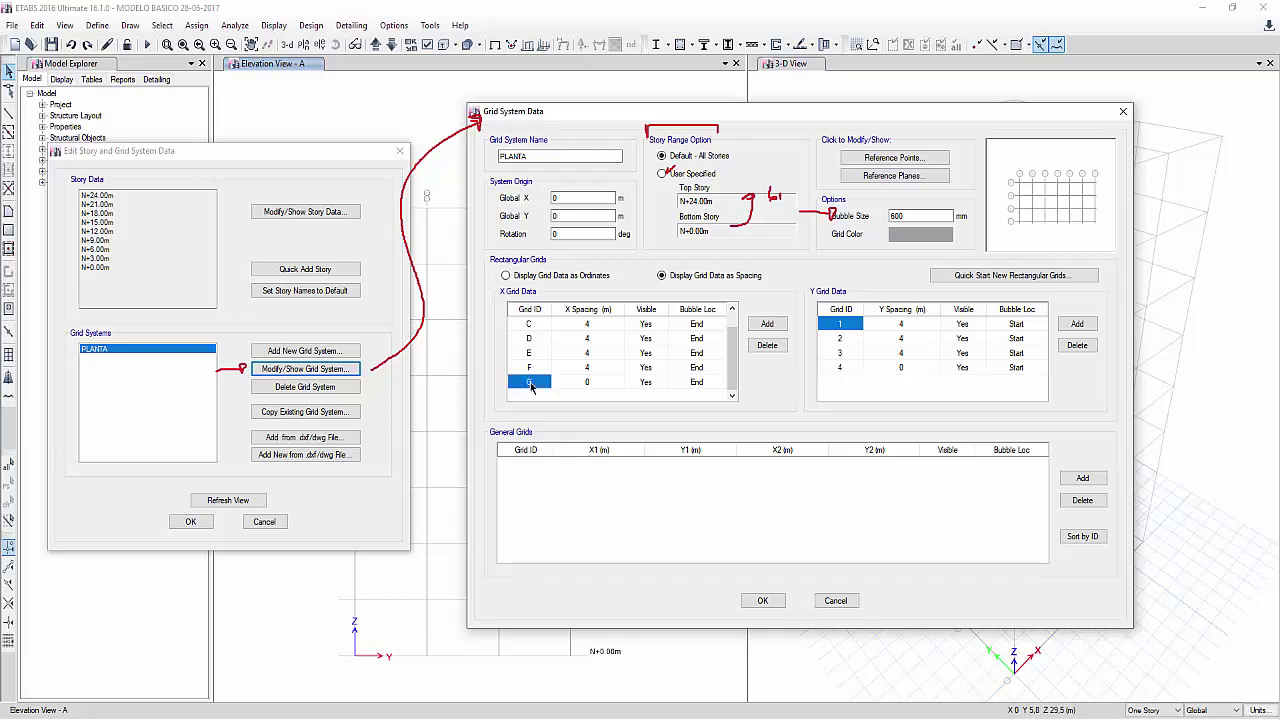
left_click(767, 346)
left_click(767, 346)
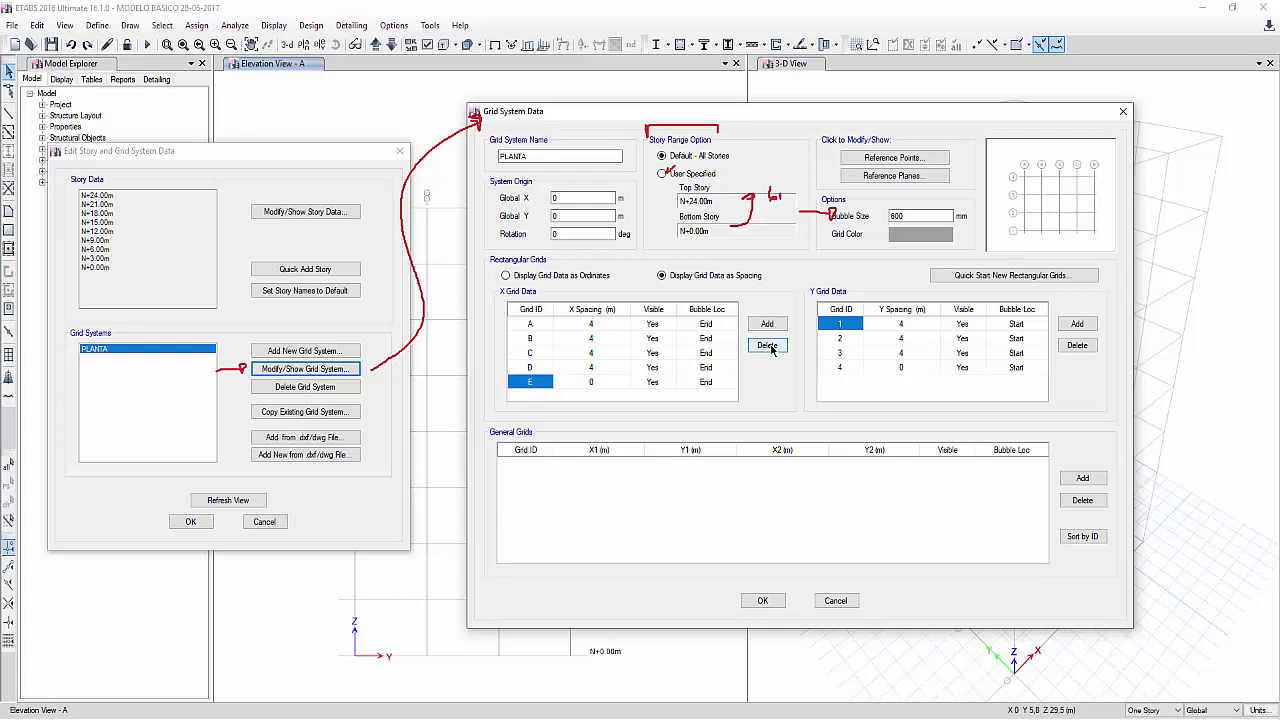
left_click(768, 346)
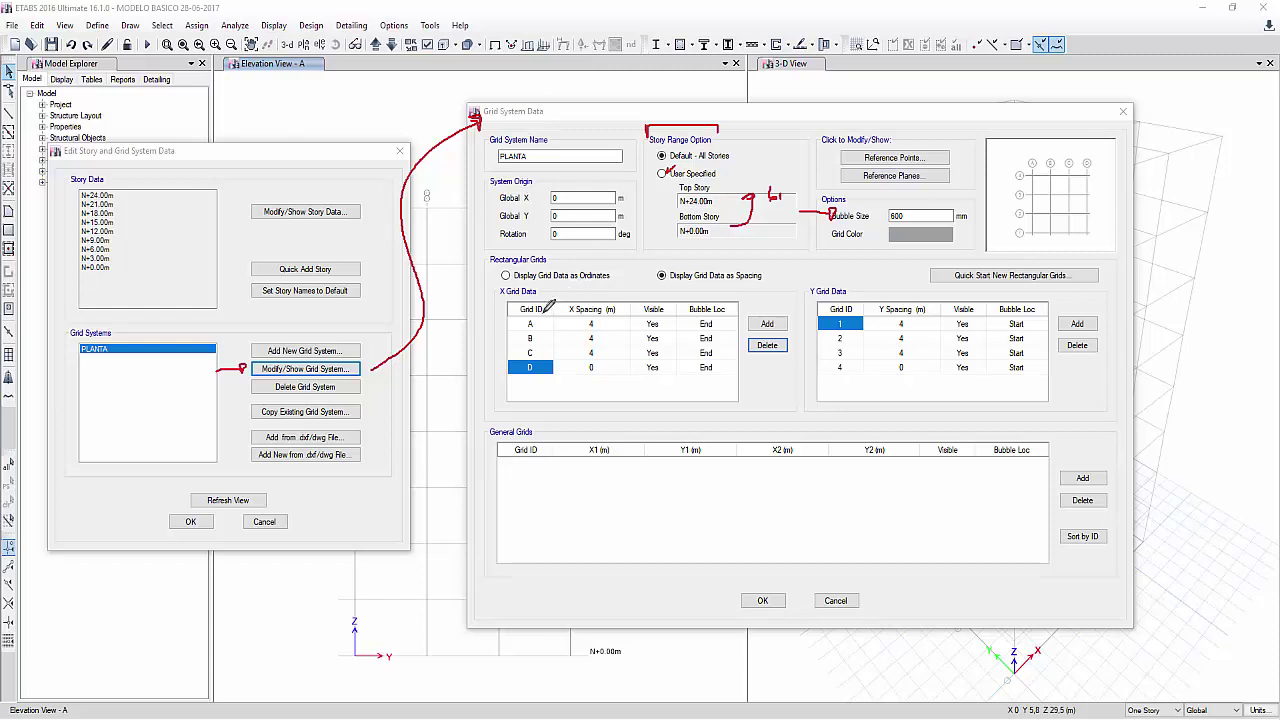
Step: Annotate in blue how each pair of X grids maps to its spacing, circle D's 0, and return to the normal pointer
mouse_move(543, 321)
left_mouse_down()
mouse_move(541, 339)
mouse_move(584, 322)
mouse_move(562, 330)
mouse_move(577, 338)
mouse_move(562, 362)
mouse_move(578, 350)
mouse_move(569, 356)
mouse_move(597, 364)
left_mouse_up()
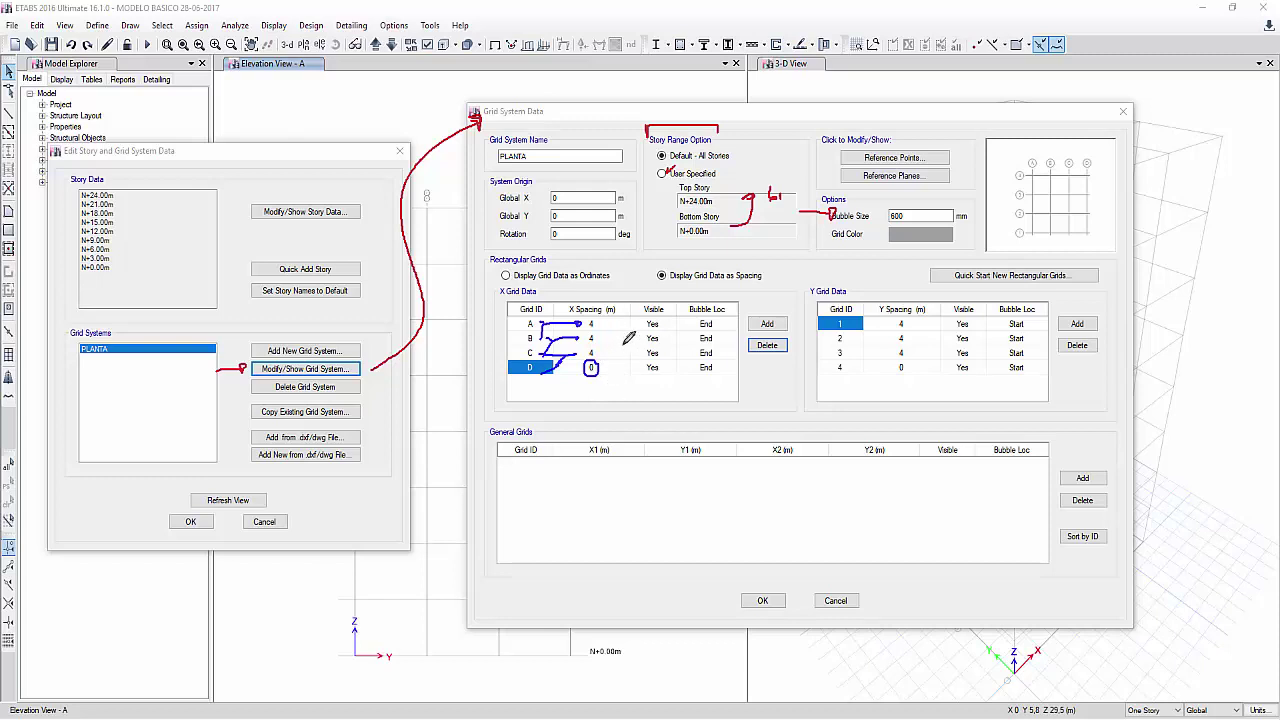
right_click(628, 342)
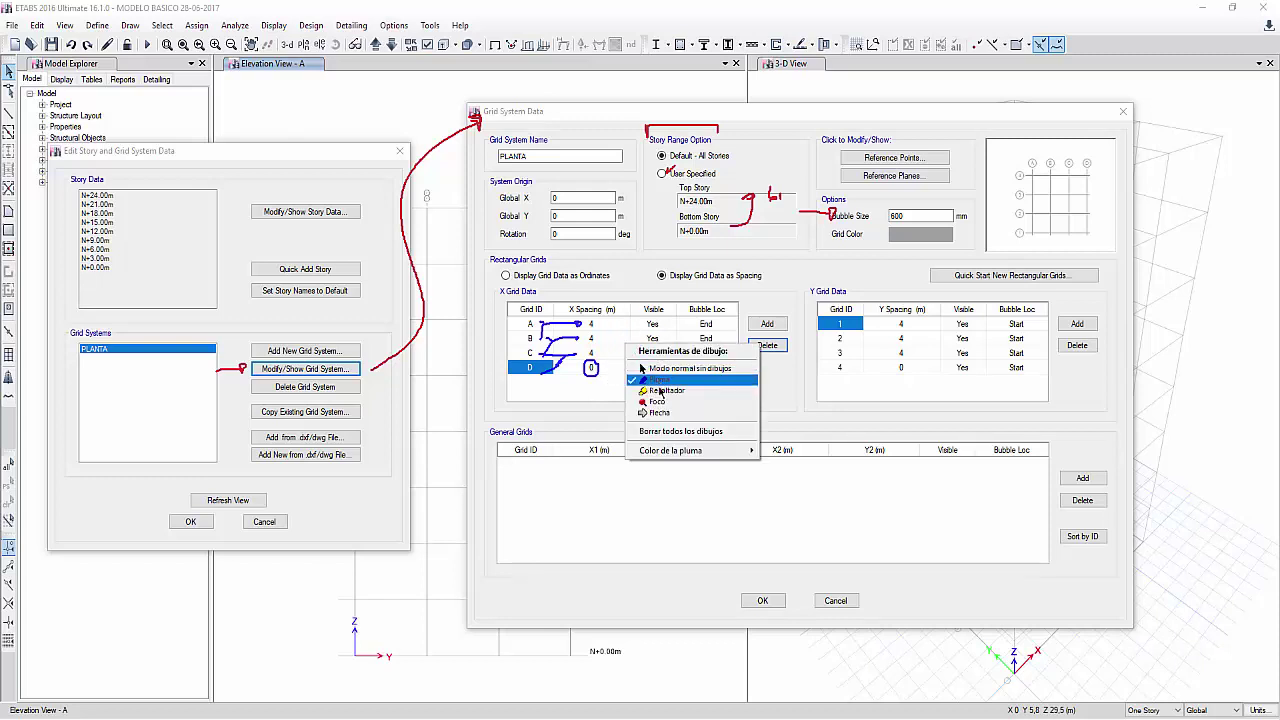
left_click(668, 369)
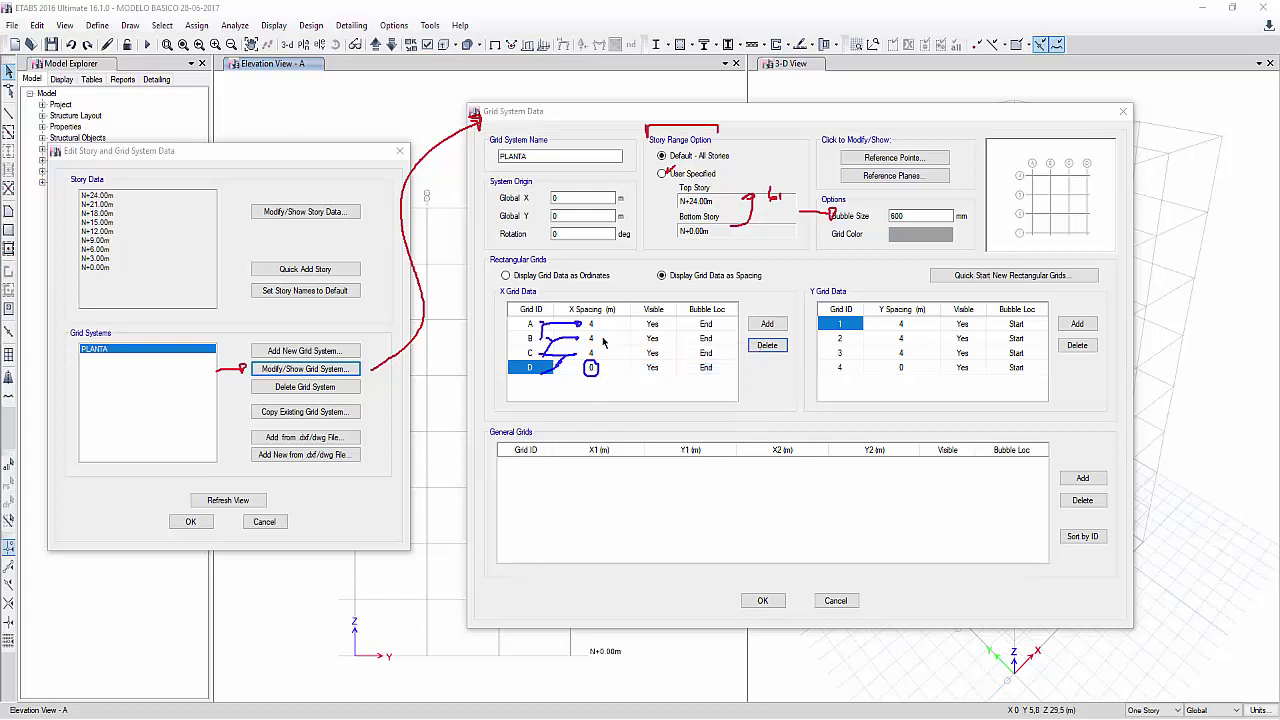
Step: Set the X spacing of grid B to 10 m
left_click(602, 340)
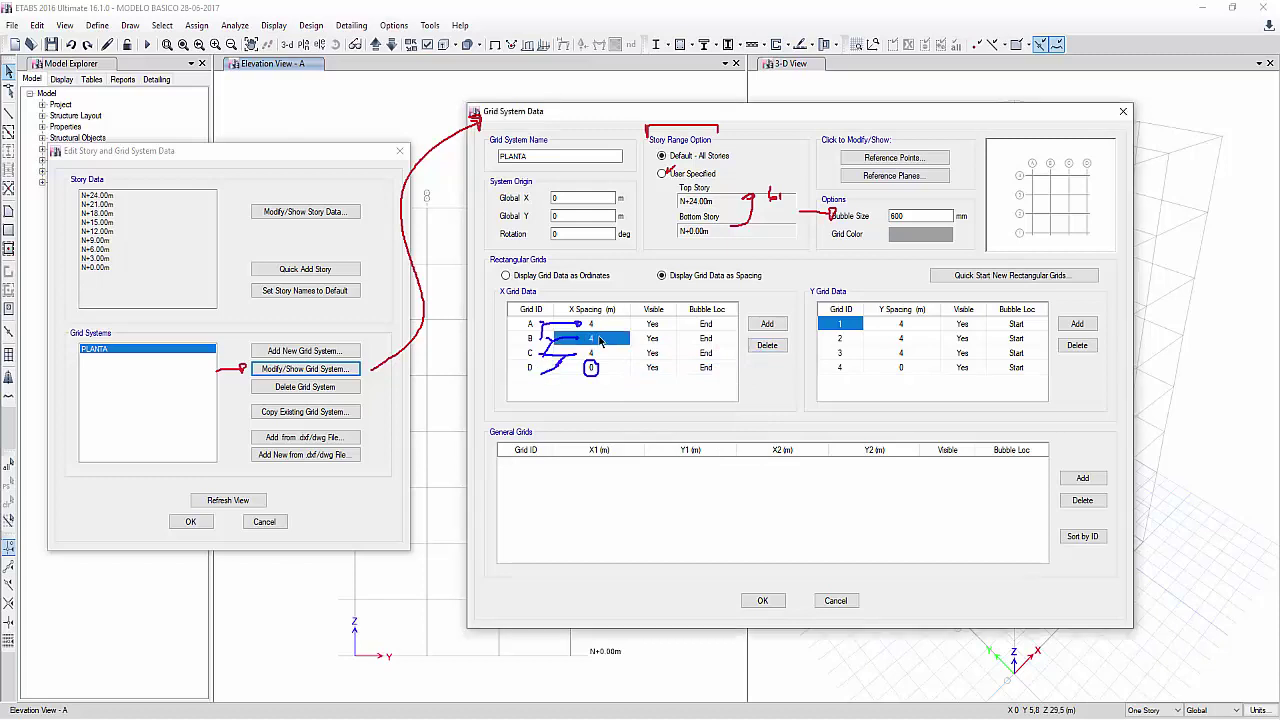
left_click(600, 339)
type("10")
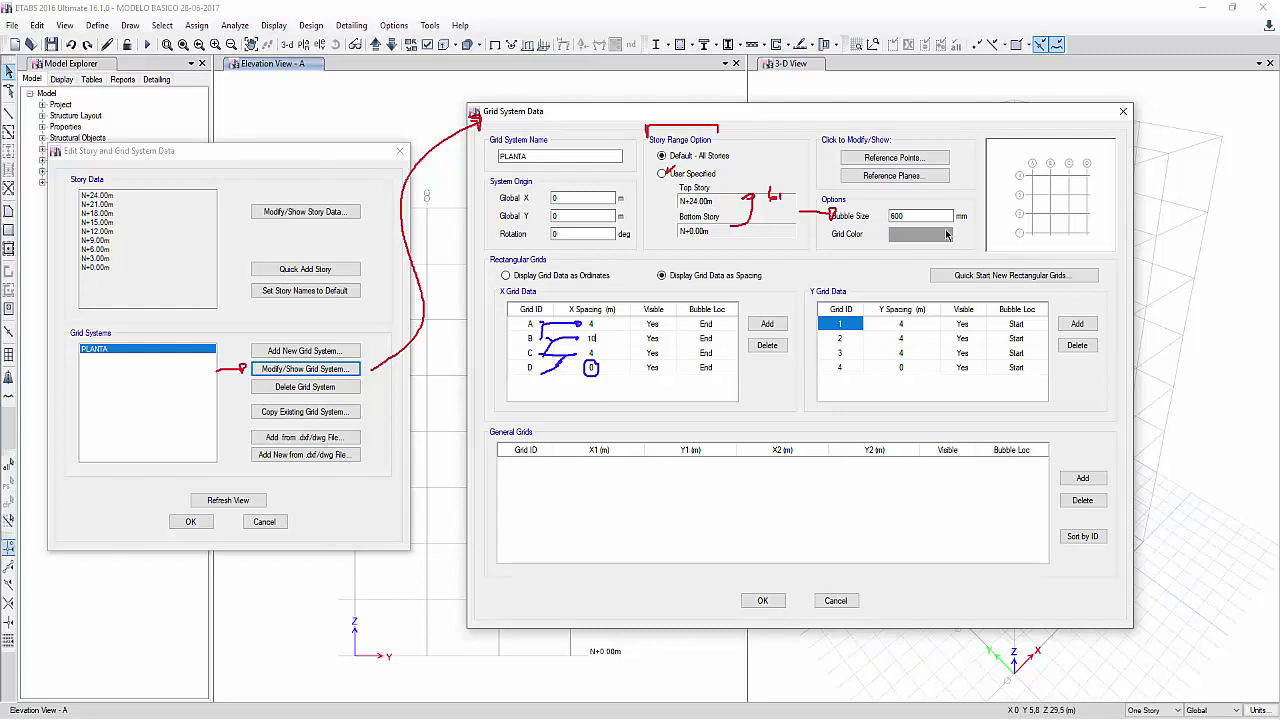
left_click(617, 357)
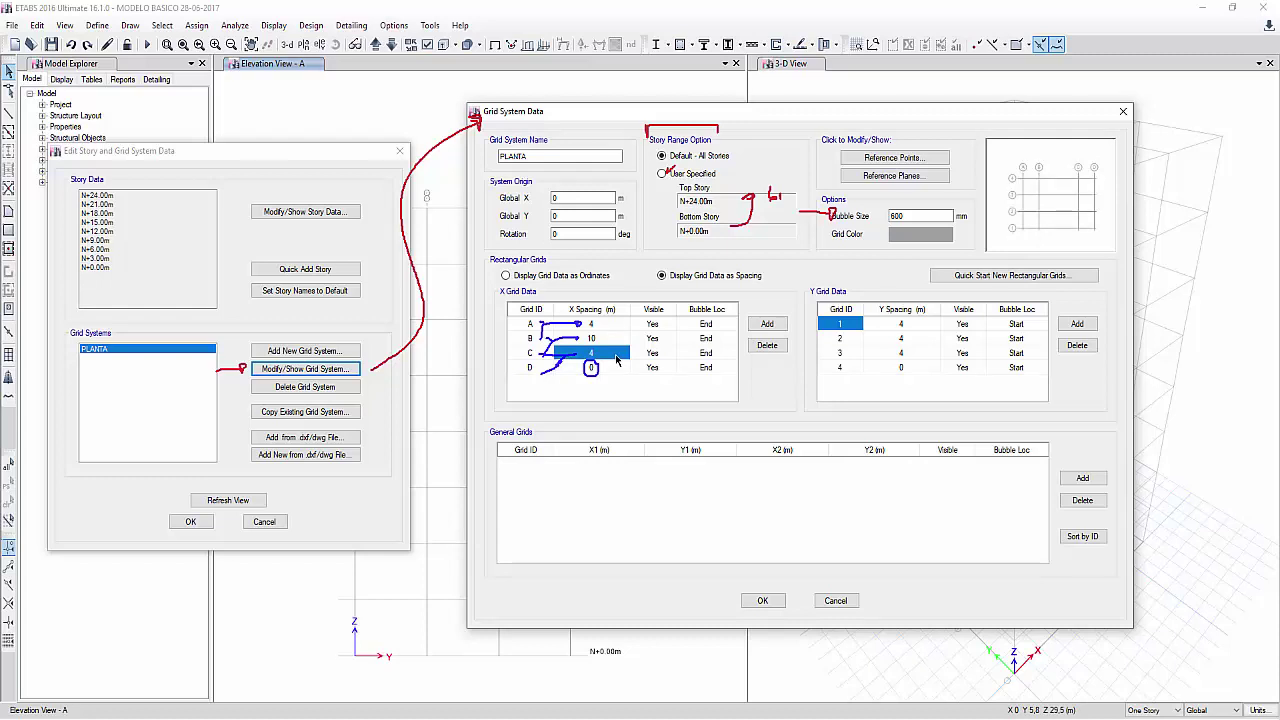
Step: Change the X spacing of grid B to 5,5 m, using a decimal comma
left_click(605, 343)
left_click(601, 339)
left_click(601, 339)
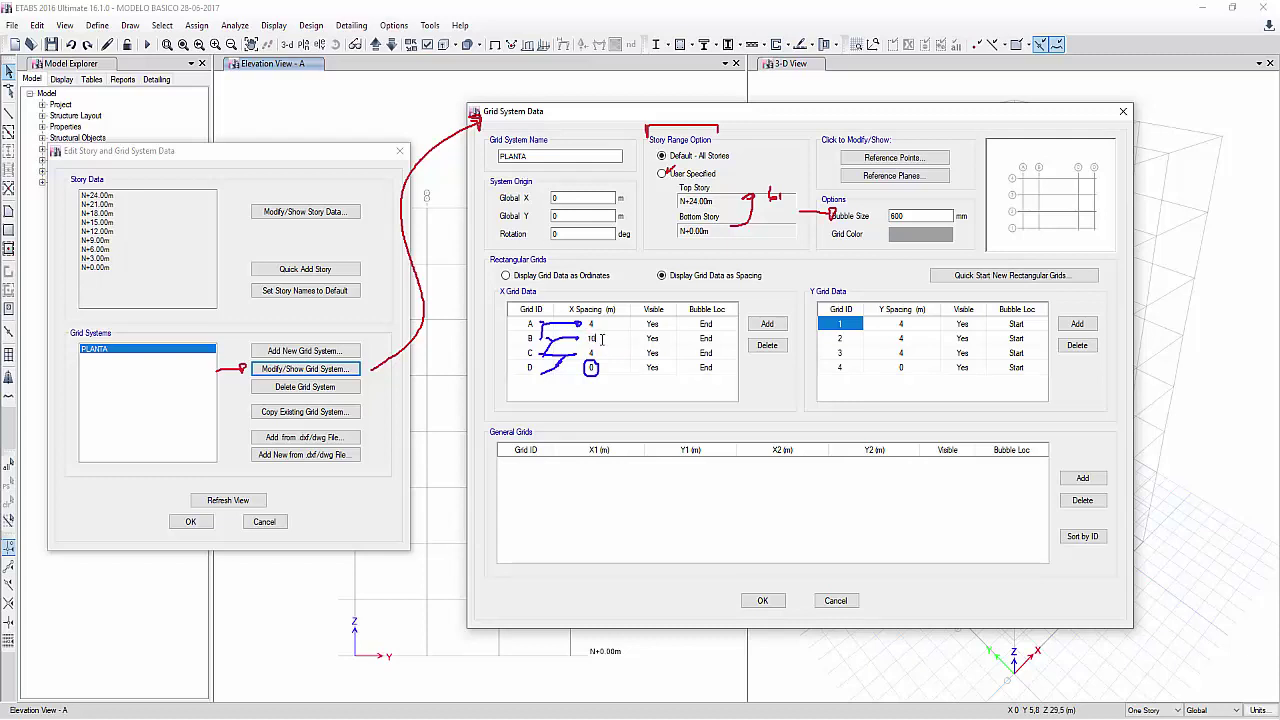
type(".")
left_click_drag(597, 339, 581, 339)
type("5.5")
left_click(603, 355)
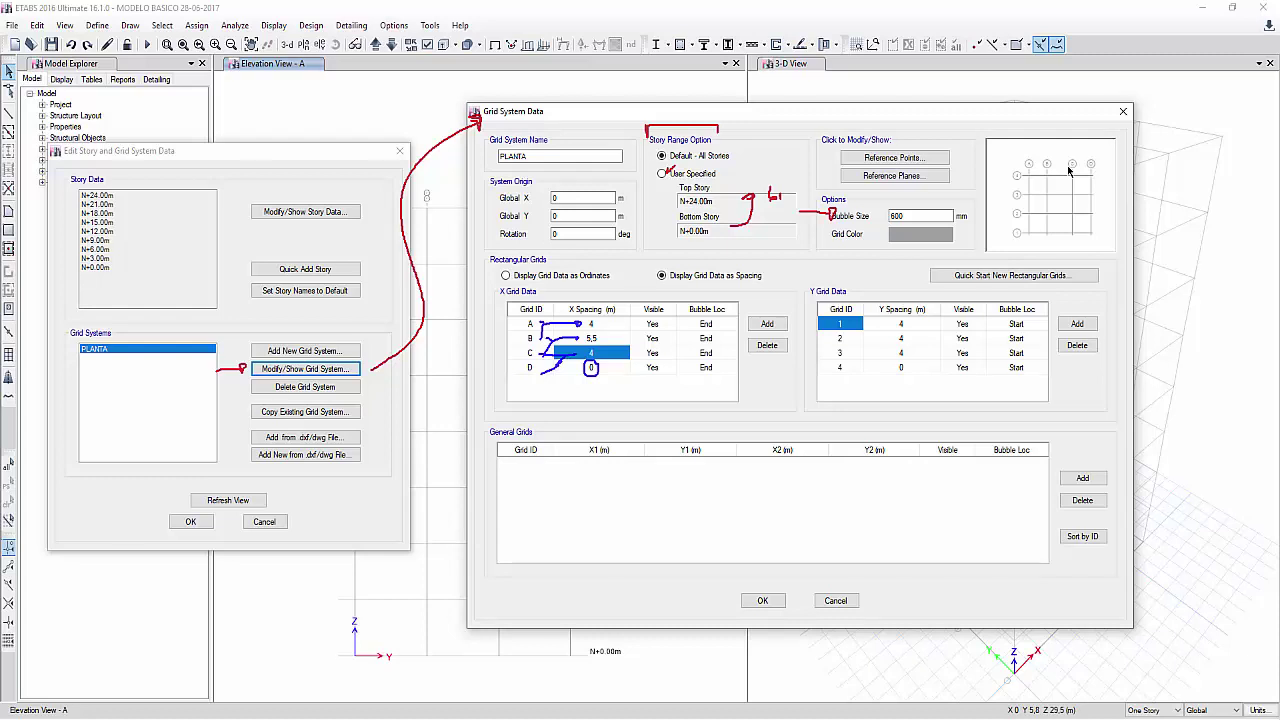
Step: Try entering grid B's X spacing as 5.5 with a decimal point
left_click(610, 340)
type("5.5")
left_click(609, 355)
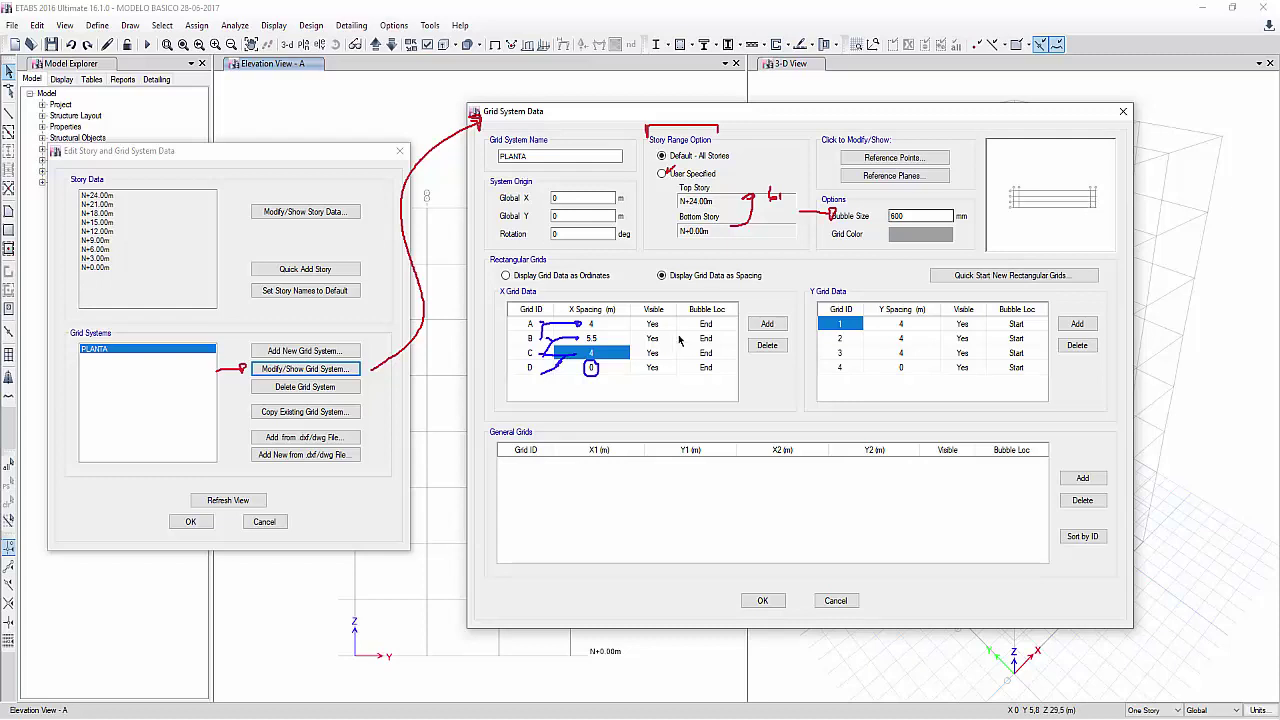
Step: Set the X spacing of grid B back to 4 m
left_click(600, 340)
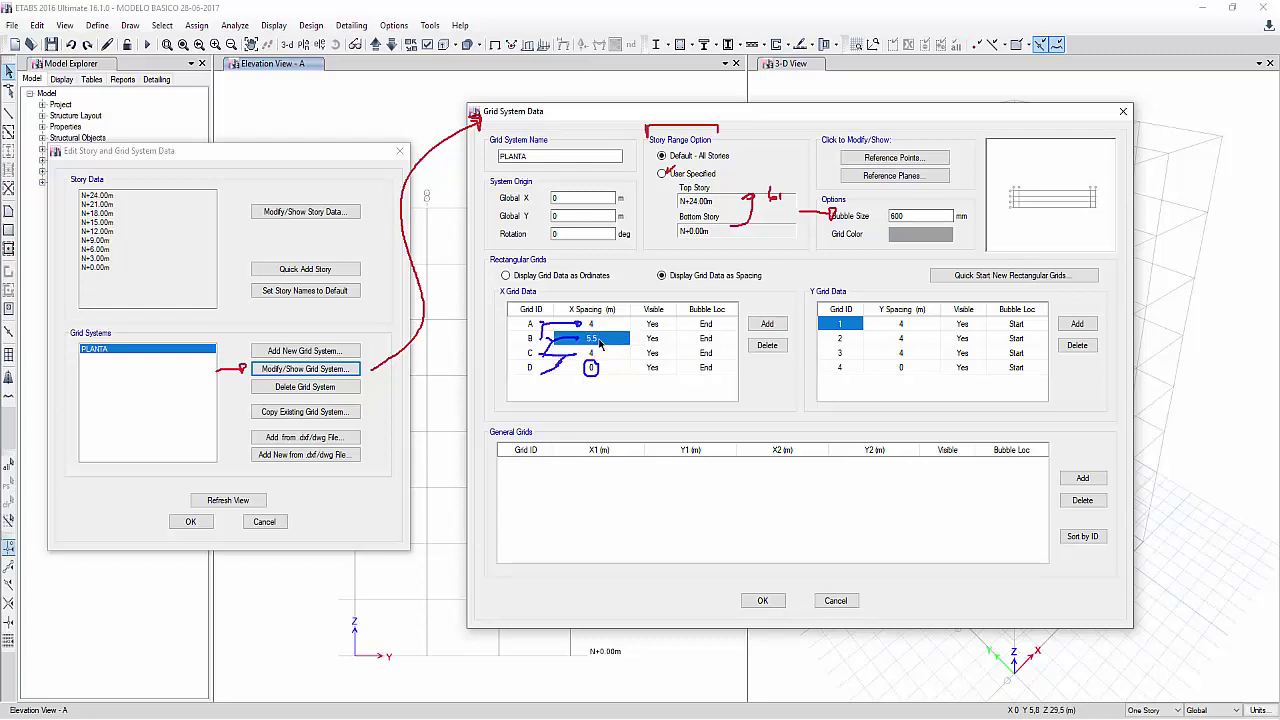
type("4")
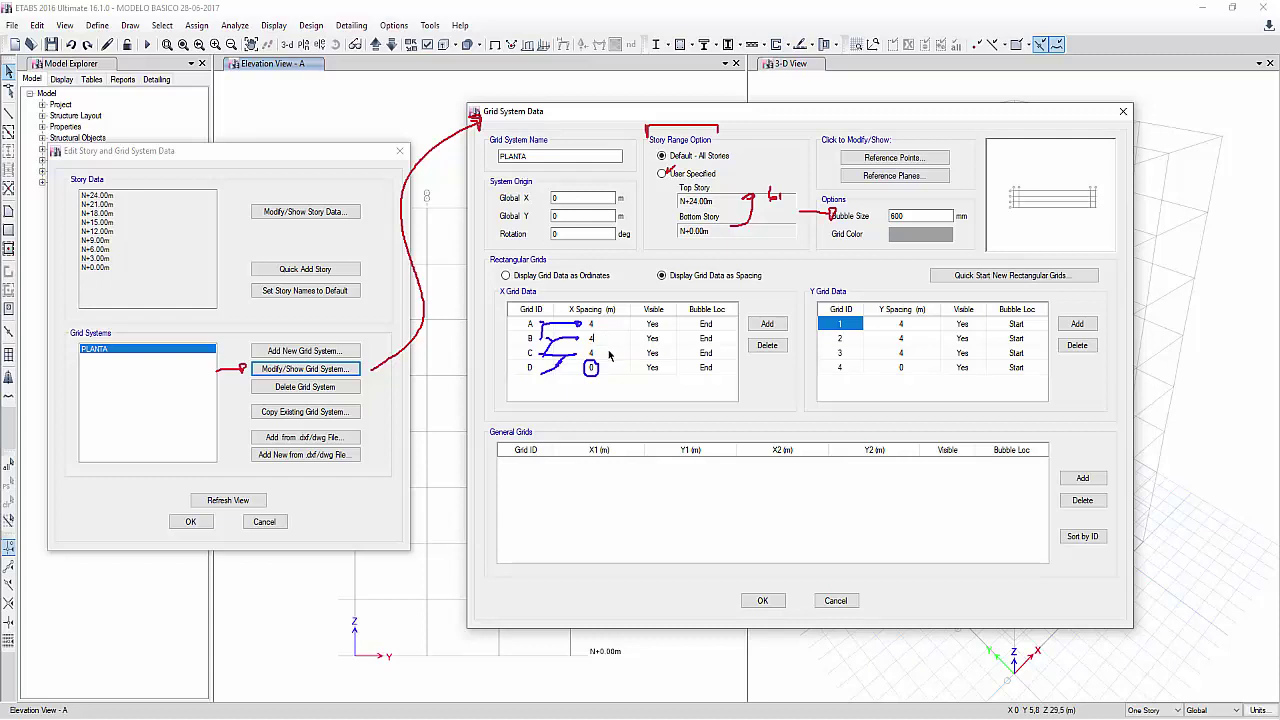
left_click(608, 354)
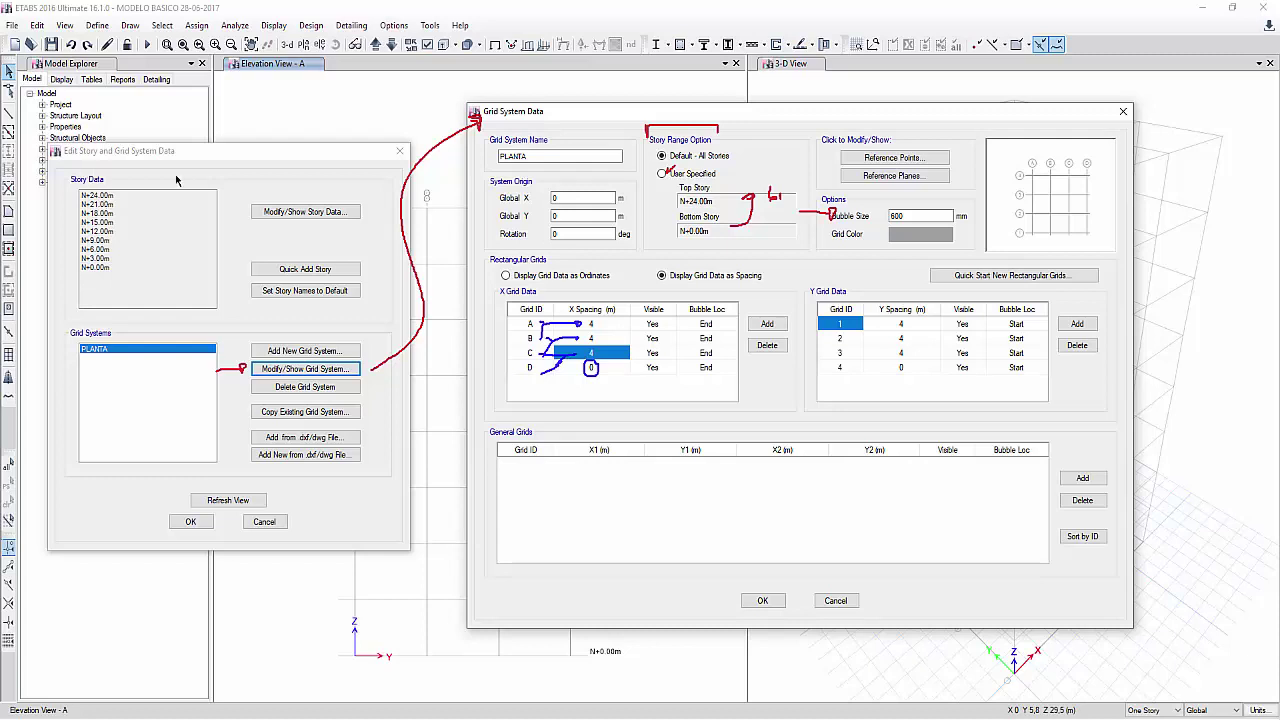
Step: Open the grid system's reference planes and add a horizontal plane at Z 1,5 m with ID N+1.5m
left_click(918, 180)
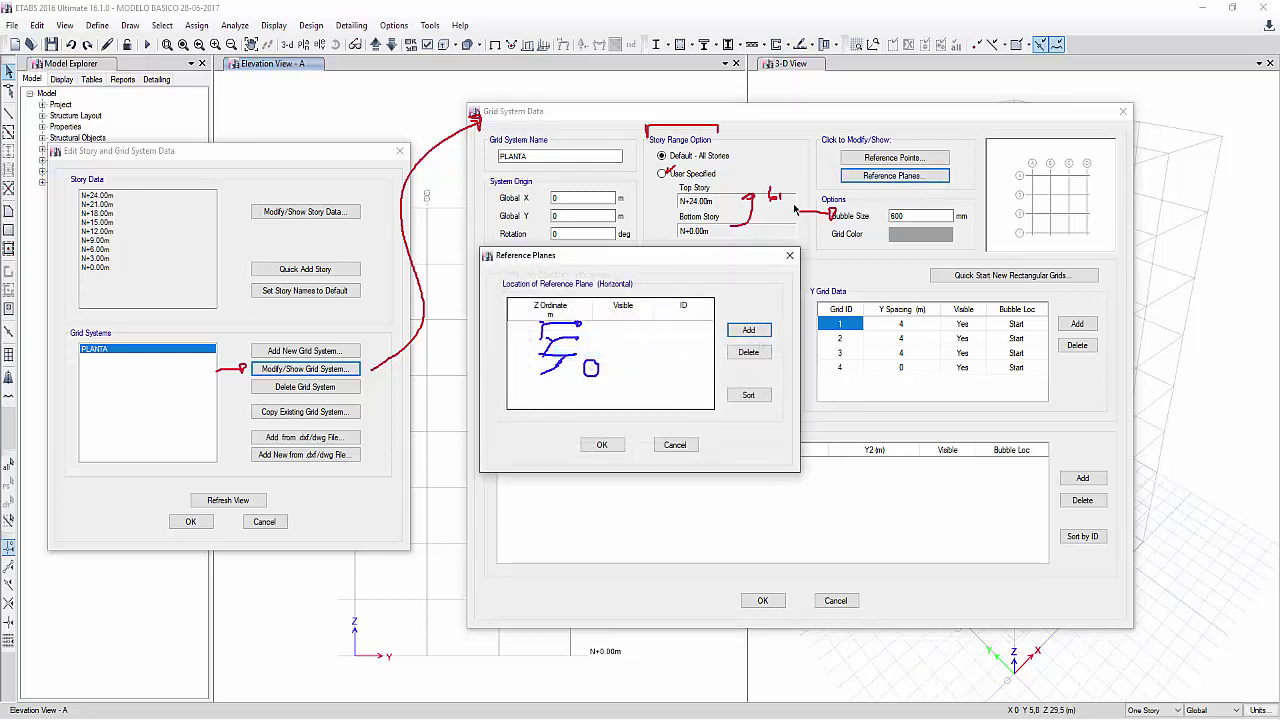
left_click_drag(665, 263, 917, 352)
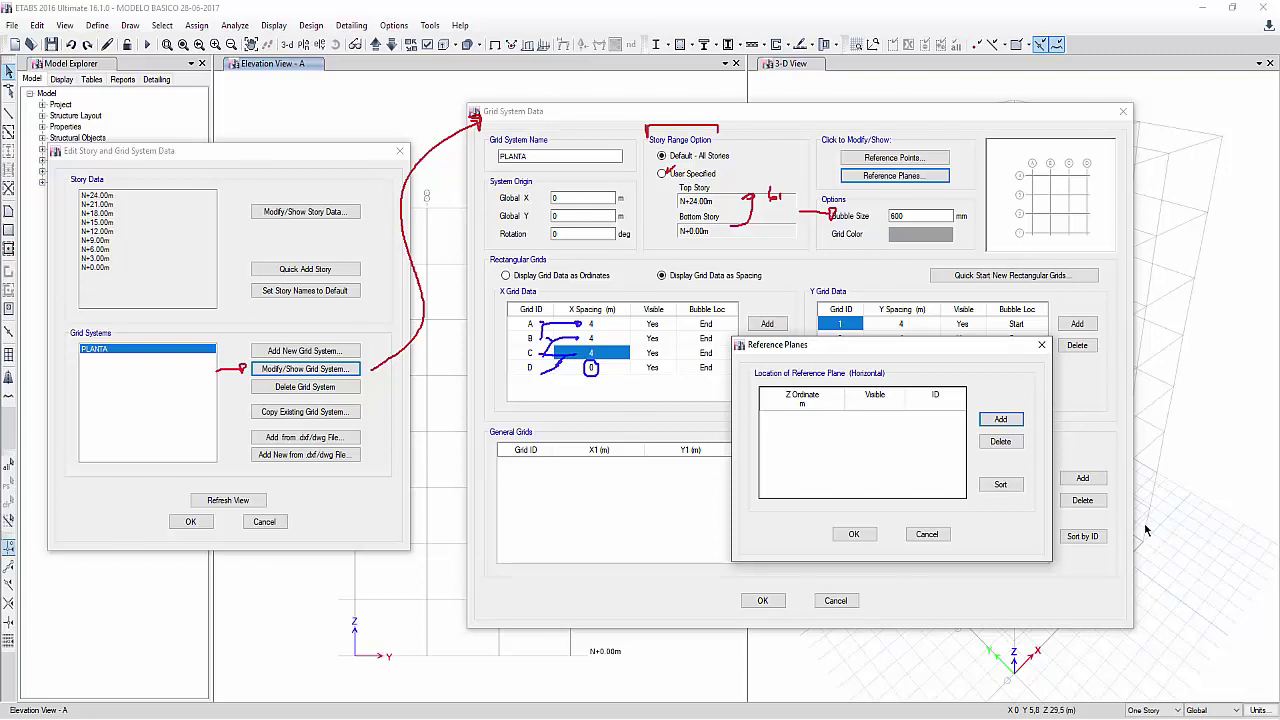
left_click(1001, 419)
left_click(812, 420)
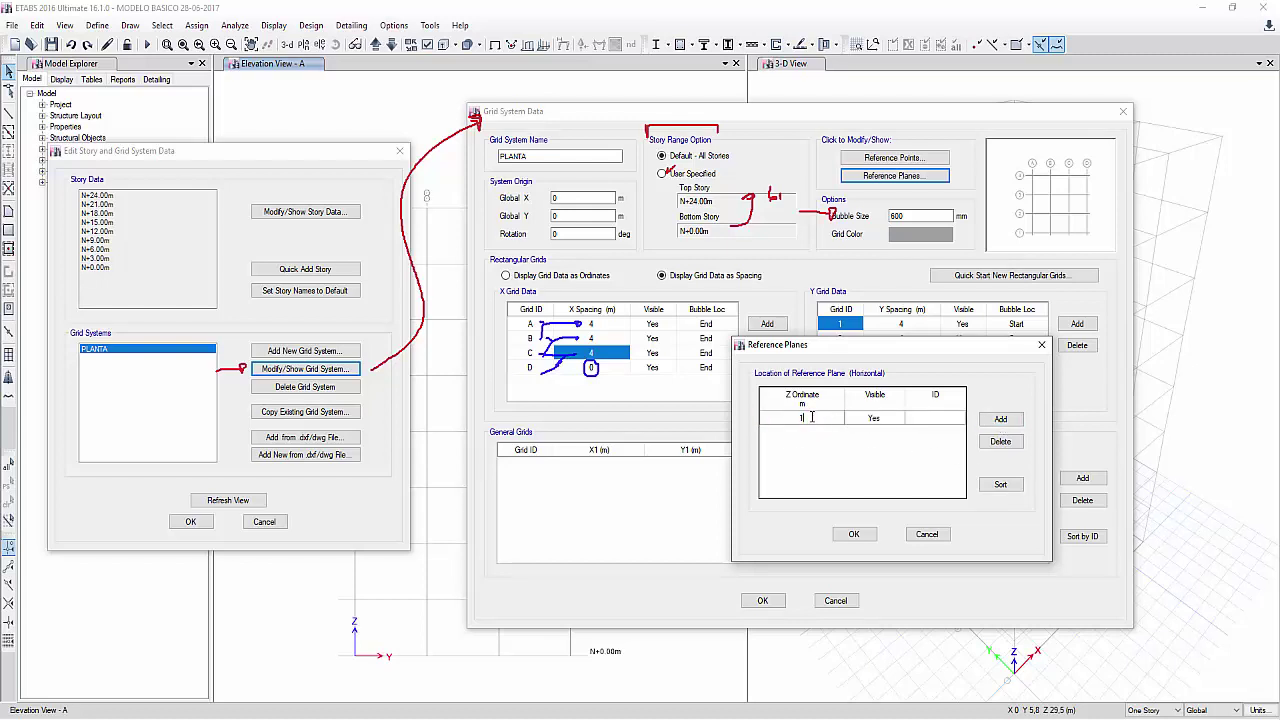
type("1,5")
left_click(945, 418)
left_click(945, 418)
type("N+1.5m")
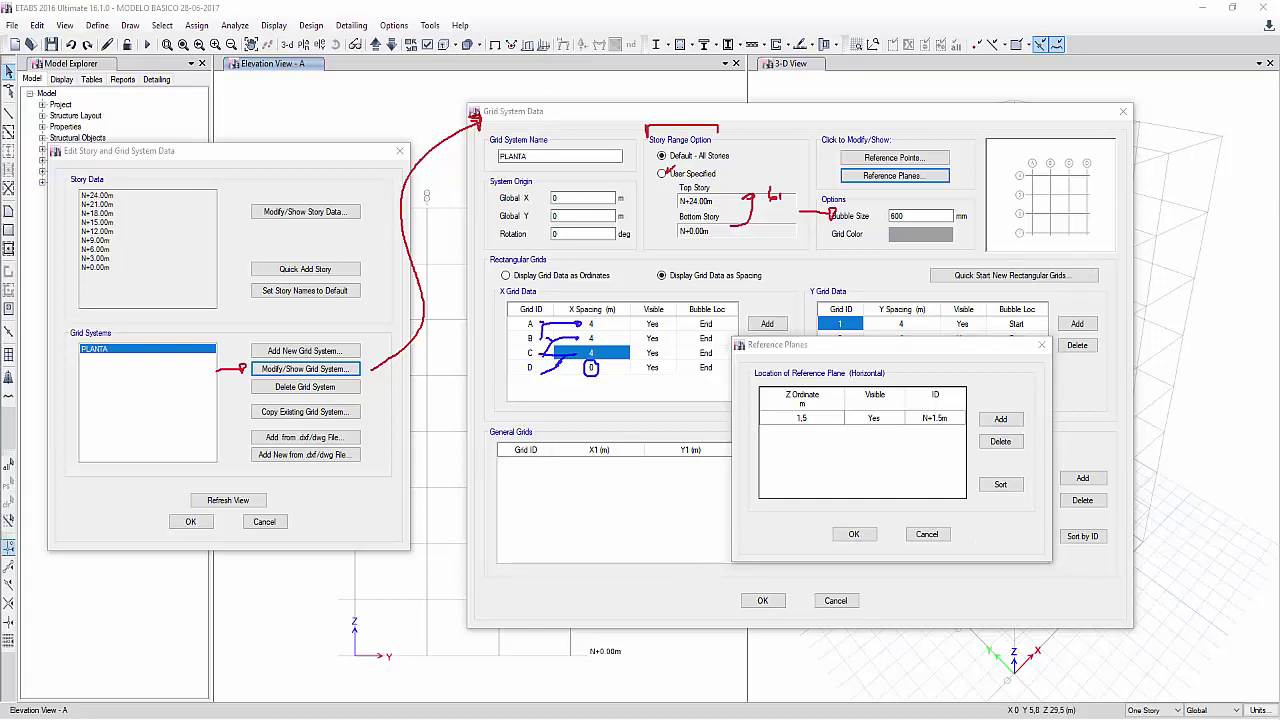
Step: Clear the annotations, draw an arrow toward the elevation just above the base level, and return to the normal pointer
key("Escape")
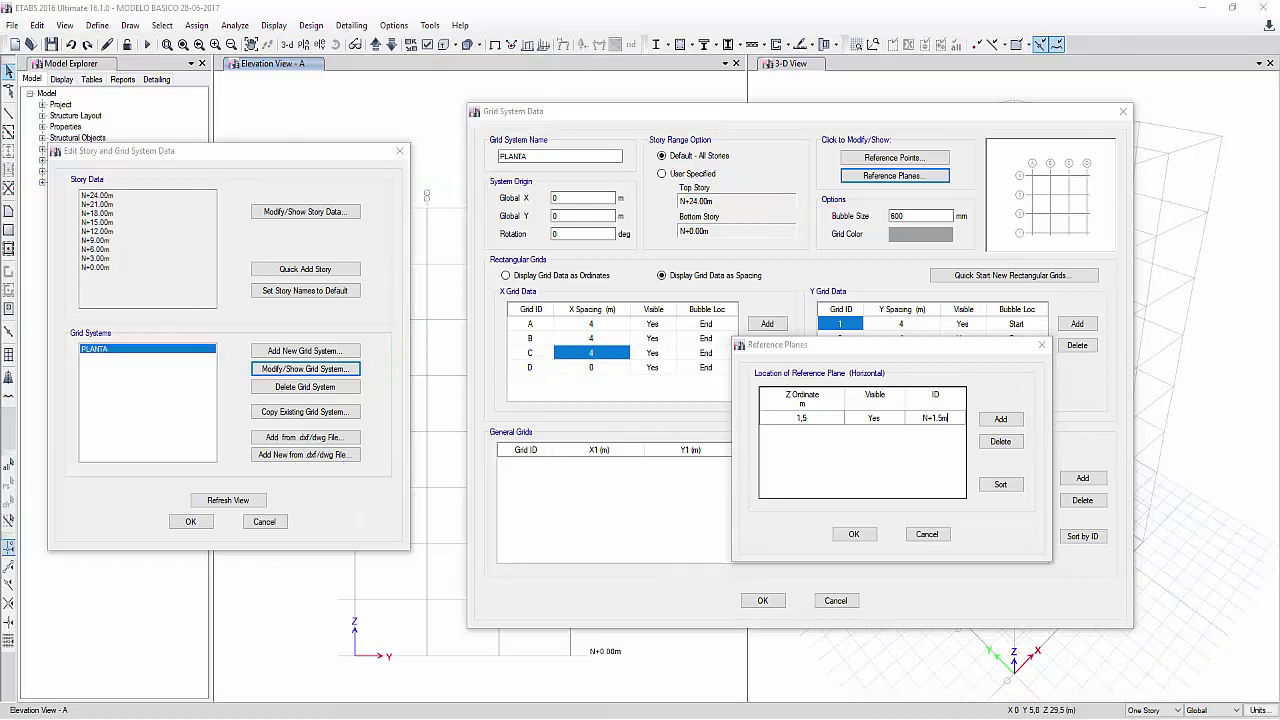
mouse_move(266, 628)
left_mouse_down()
mouse_move(347, 625)
mouse_move(337, 636)
left_mouse_up()
right_click(852, 466)
left_click(868, 507)
Step: Accept the reference plane, the grid system data and the story and grid edits to apply them to the model
left_click(855, 535)
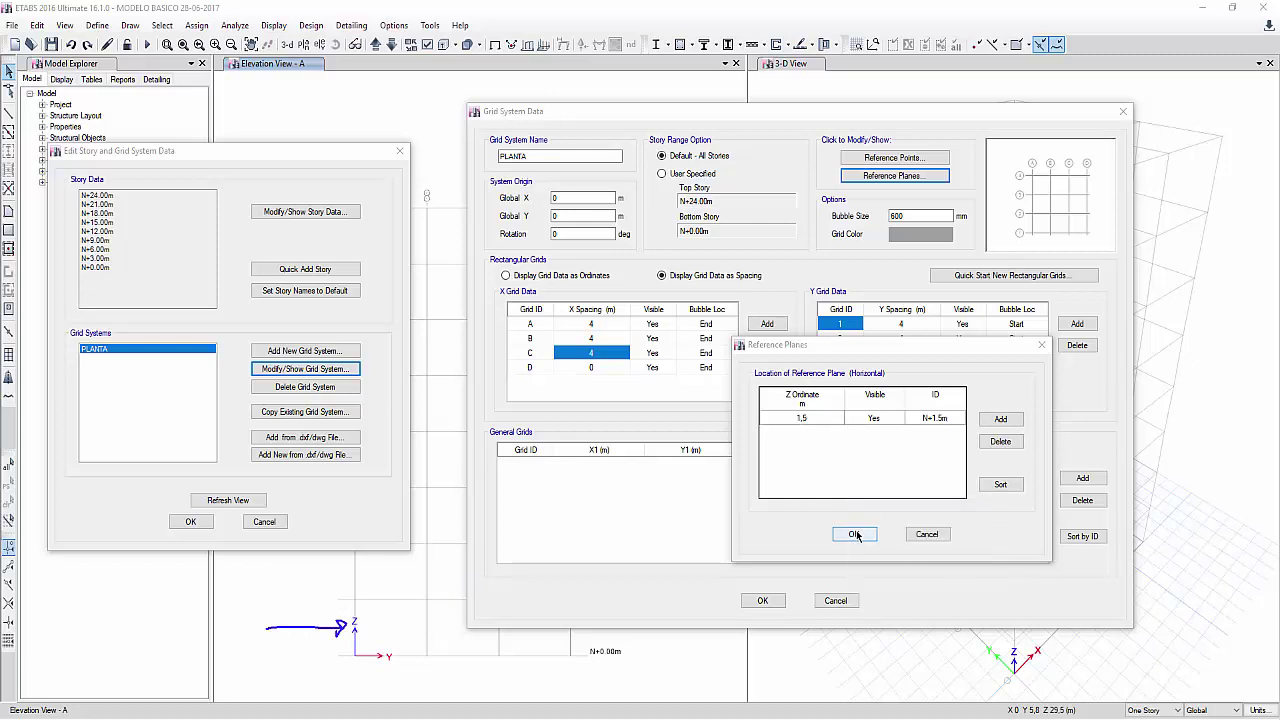
left_click(854, 535)
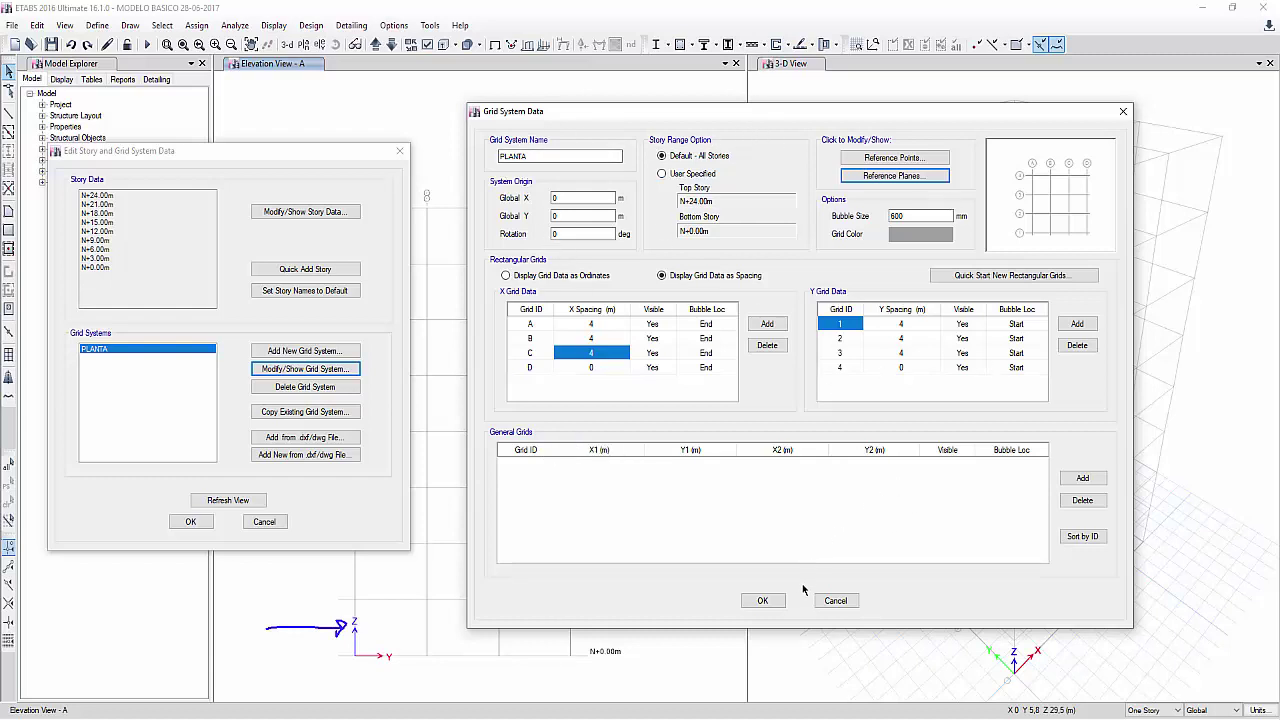
left_click(763, 600)
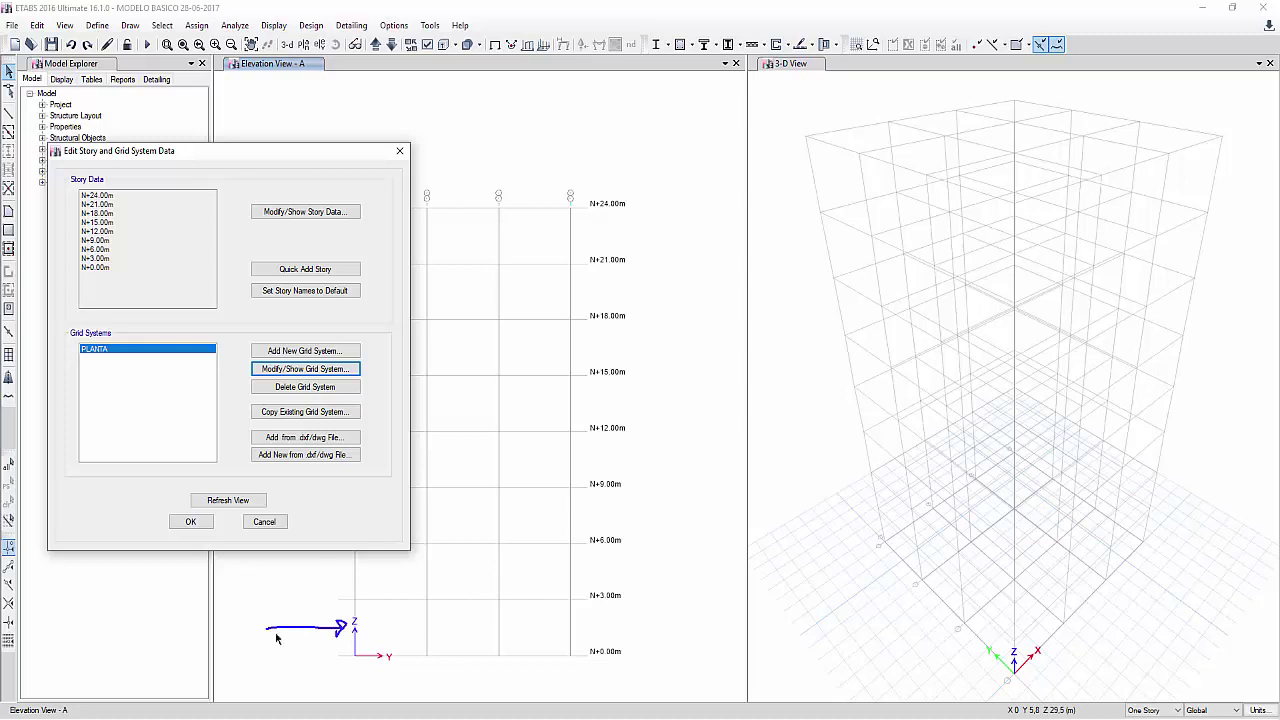
left_click(189, 521)
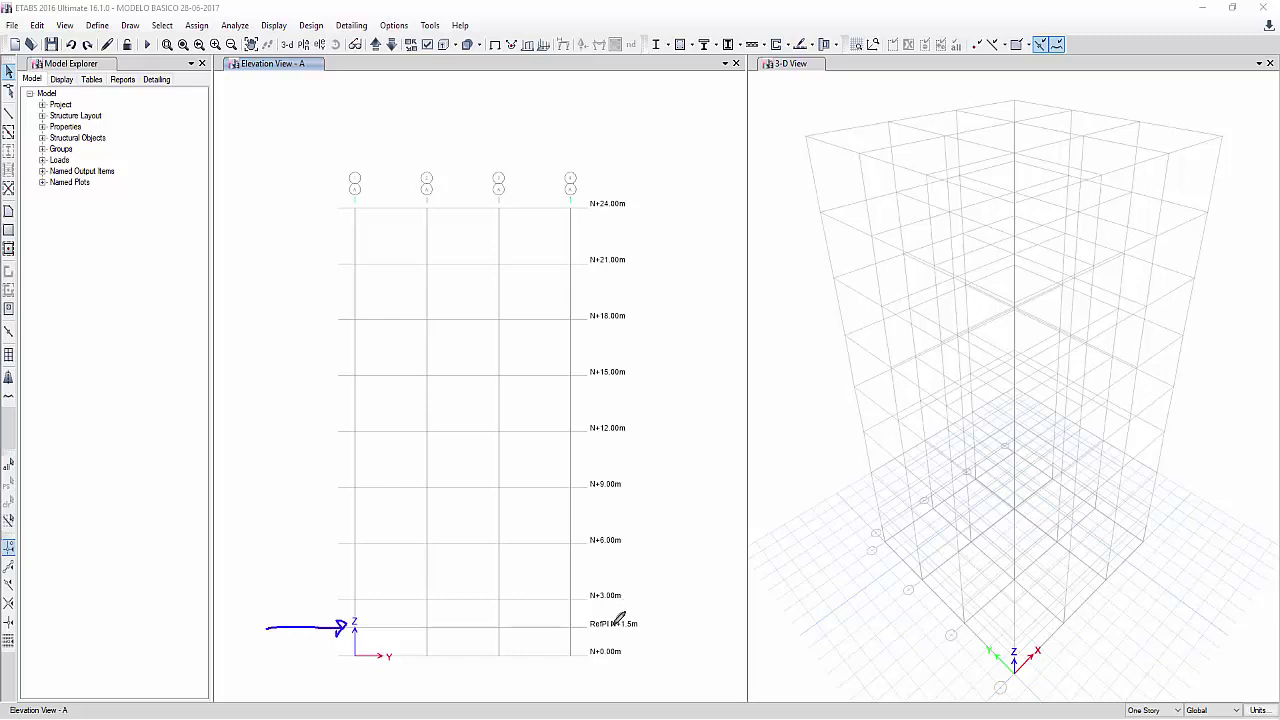
Step: Annotate the elevation with a box around RefPl N+1.5m, its Z height, and a line between N+12.00m and N+15.00m with its Z height
mouse_move(586, 641)
left_mouse_down()
mouse_move(645, 641)
mouse_move(640, 609)
mouse_move(584, 611)
mouse_move(579, 630)
mouse_move(595, 643)
left_mouse_up()
mouse_move(285, 657)
left_mouse_down()
mouse_move(314, 656)
mouse_move(279, 638)
mouse_move(283, 653)
mouse_move(300, 656)
mouse_move(299, 628)
mouse_move(294, 639)
left_mouse_up()
left_click_drag(205, 404, 648, 403)
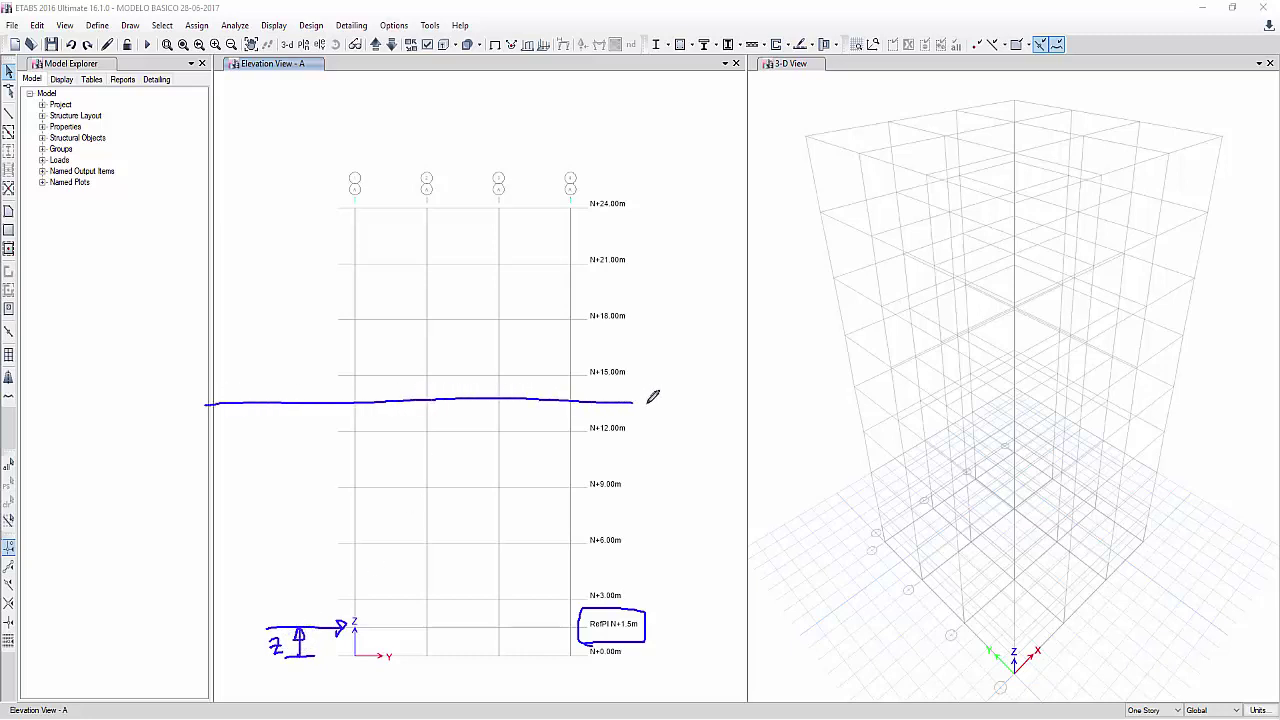
mouse_move(224, 404)
left_mouse_down()
mouse_move(238, 652)
mouse_move(220, 657)
mouse_move(252, 657)
left_mouse_up()
mouse_move(221, 415)
left_mouse_down()
mouse_move(224, 404)
mouse_move(229, 414)
left_mouse_up()
mouse_move(238, 499)
left_mouse_down()
mouse_move(252, 519)
mouse_move(250, 503)
left_mouse_up()
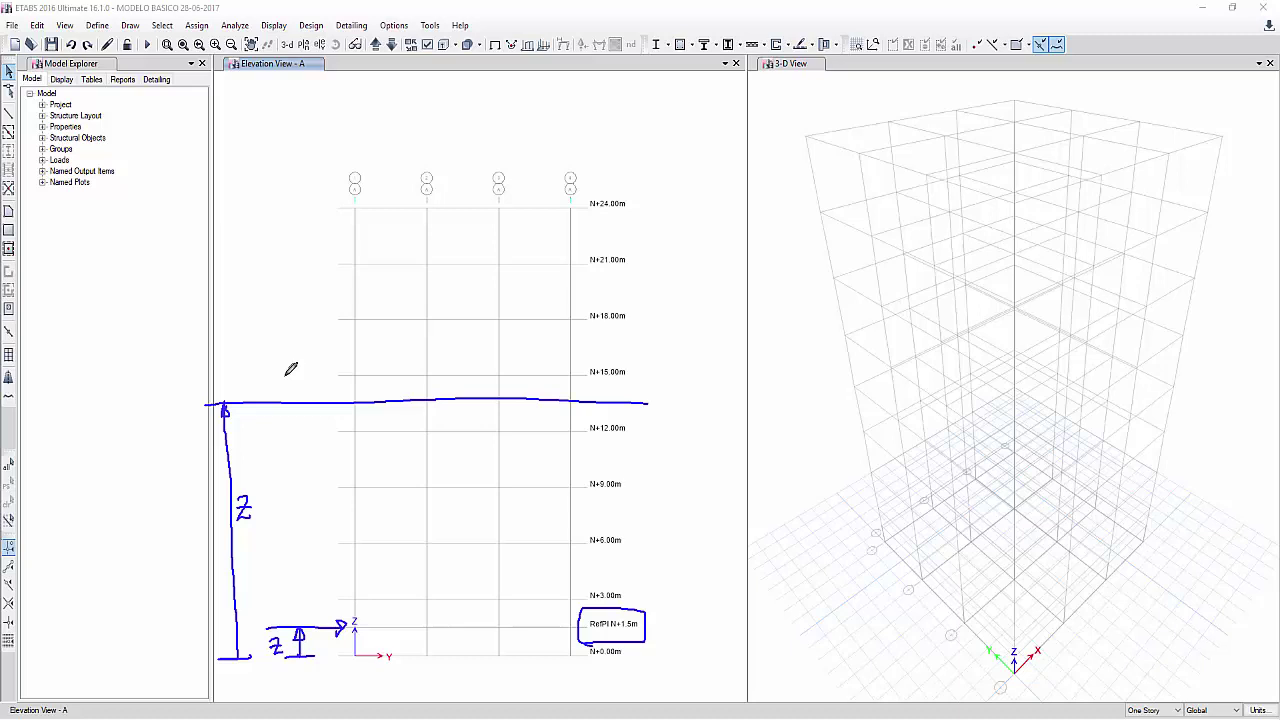
Step: Erase all drawings from the elevation and return to the normal pointer
right_click(303, 298)
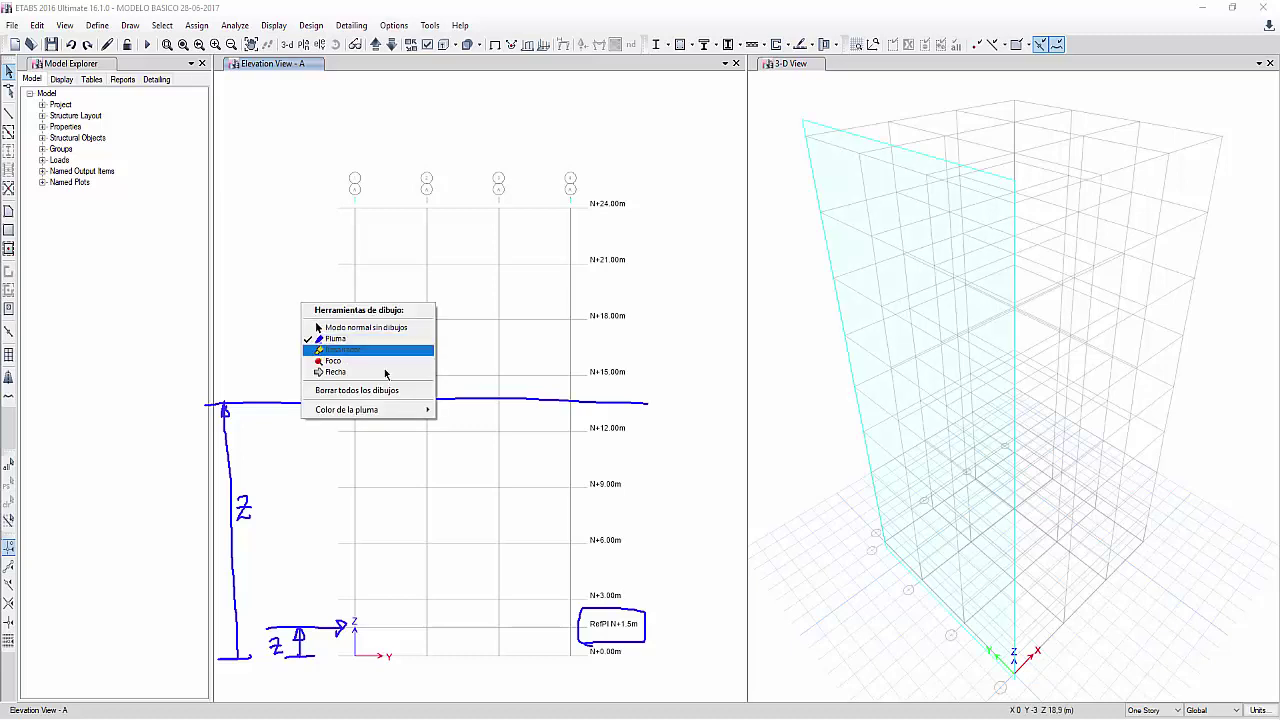
left_click(357, 391)
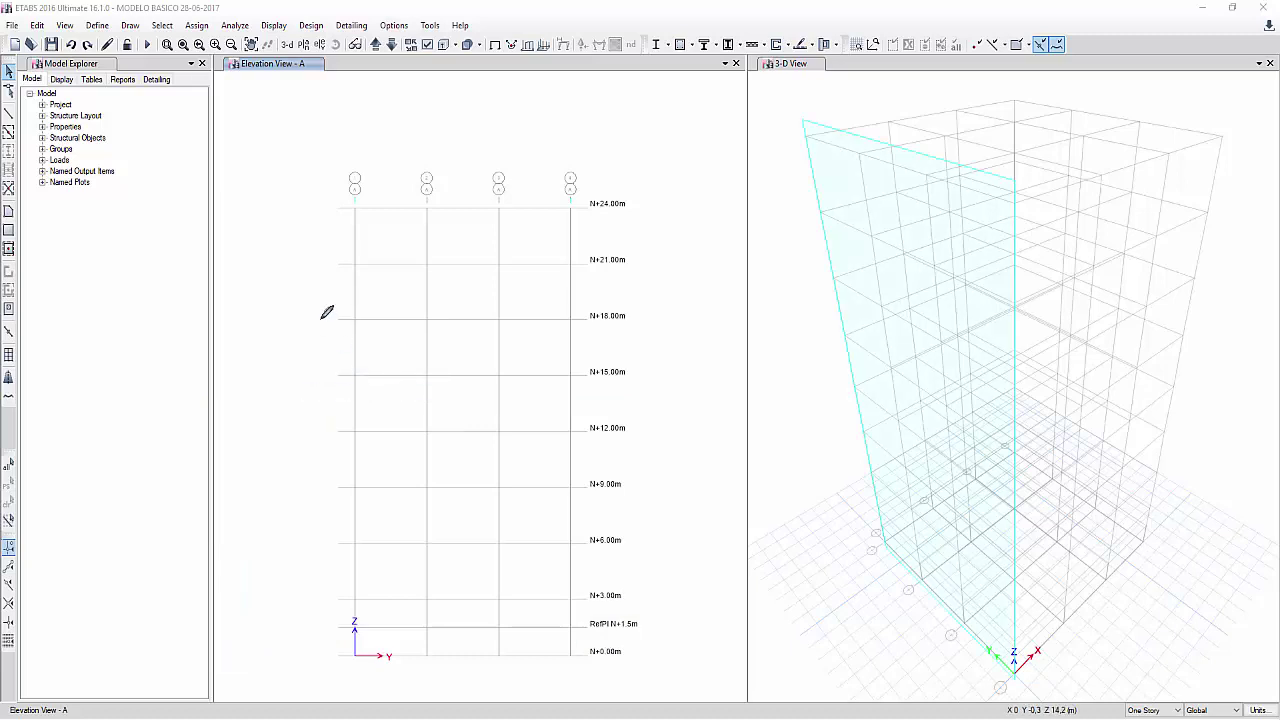
right_click(322, 318)
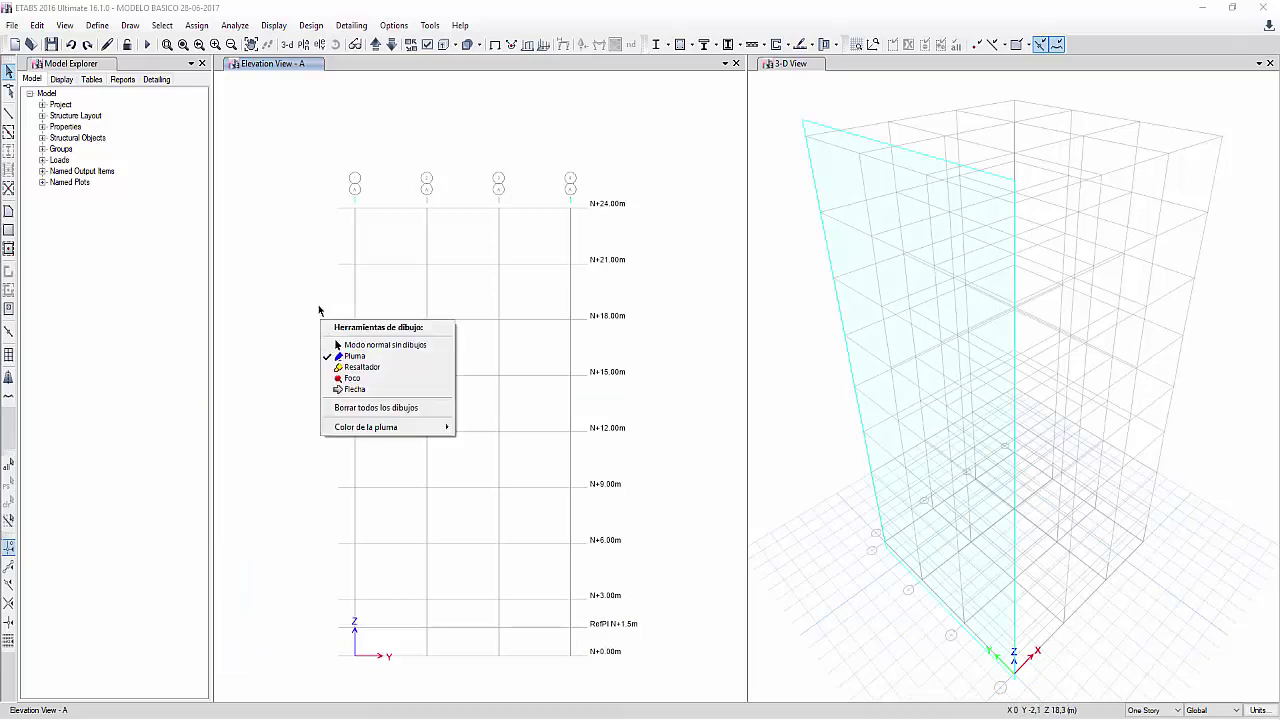
left_click(340, 344)
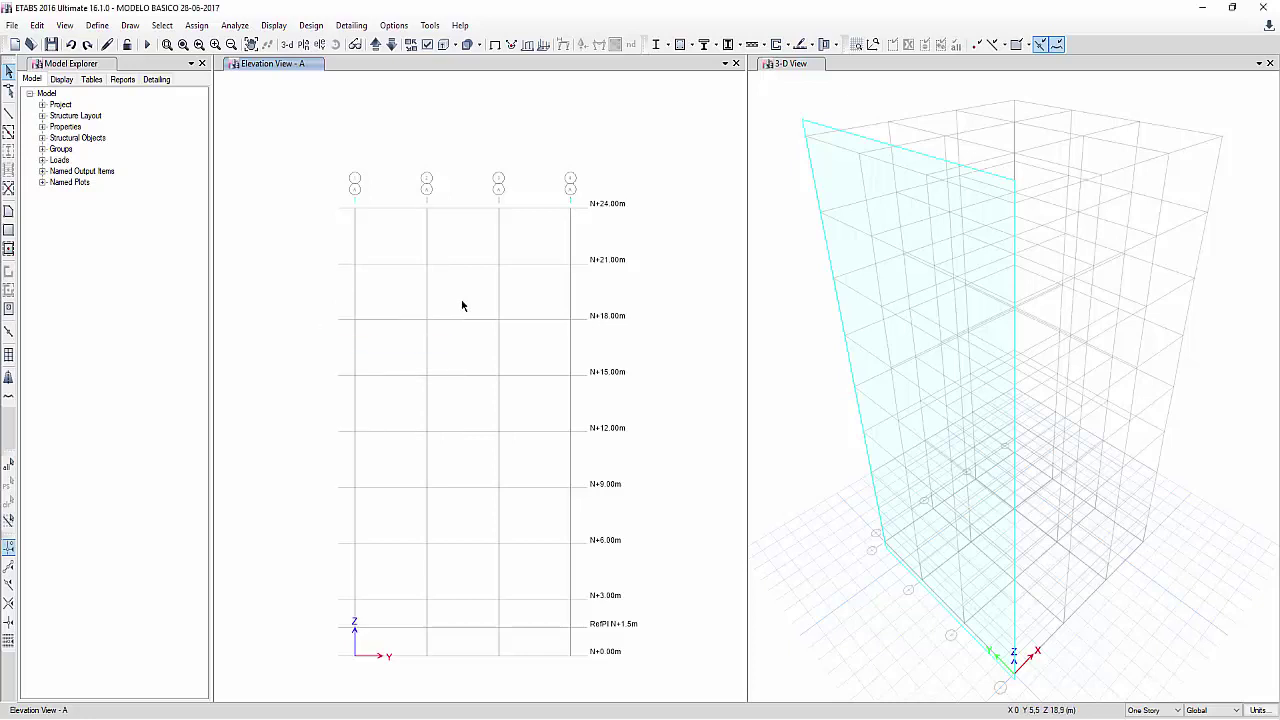
Step: Save the model
left_click(51, 44)
Step: Sketch a blue gabled frame with four columns on ground supports in blank space above the elevation's grid
left_click(251, 44)
left_click_drag(478, 228, 227, 513)
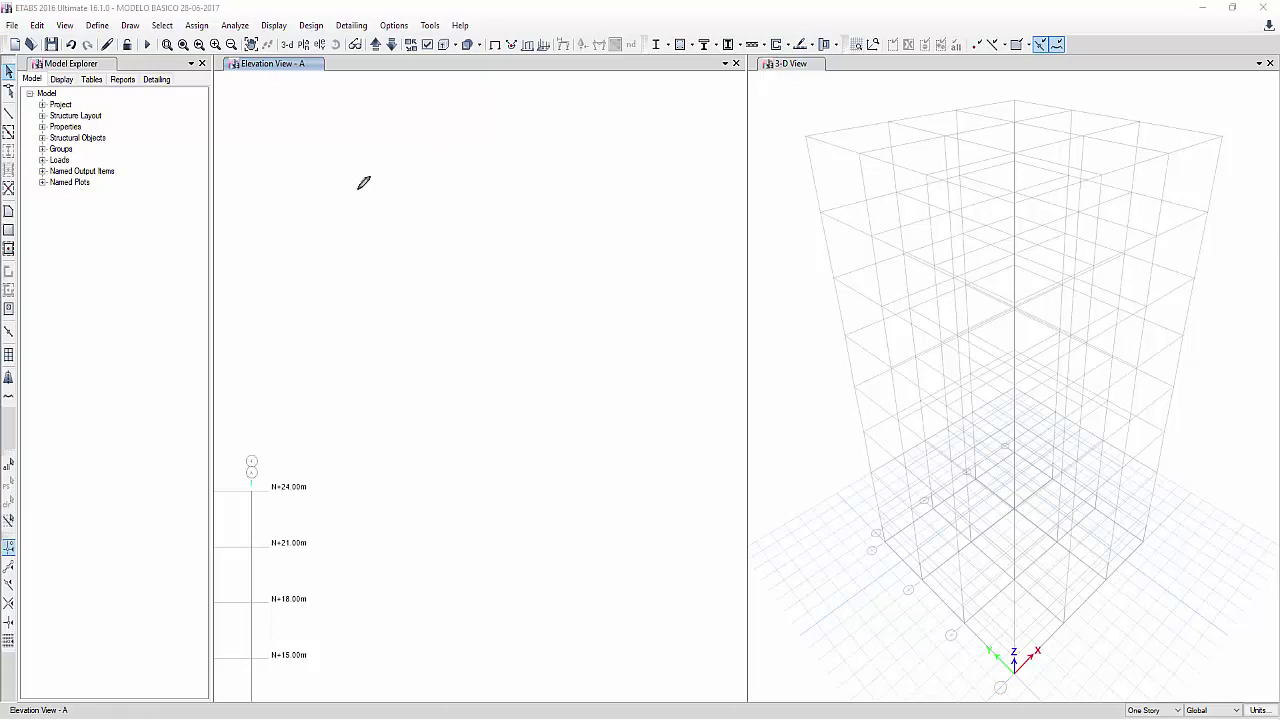
mouse_move(294, 201)
left_mouse_down()
mouse_move(465, 125)
mouse_move(700, 211)
left_mouse_up()
mouse_move(284, 201)
left_mouse_down()
mouse_move(309, 185)
mouse_move(303, 366)
mouse_move(318, 362)
mouse_move(292, 372)
left_mouse_up()
mouse_move(680, 200)
left_mouse_down()
mouse_move(693, 363)
mouse_move(660, 376)
left_mouse_up()
left_click_drag(303, 198, 277, 210)
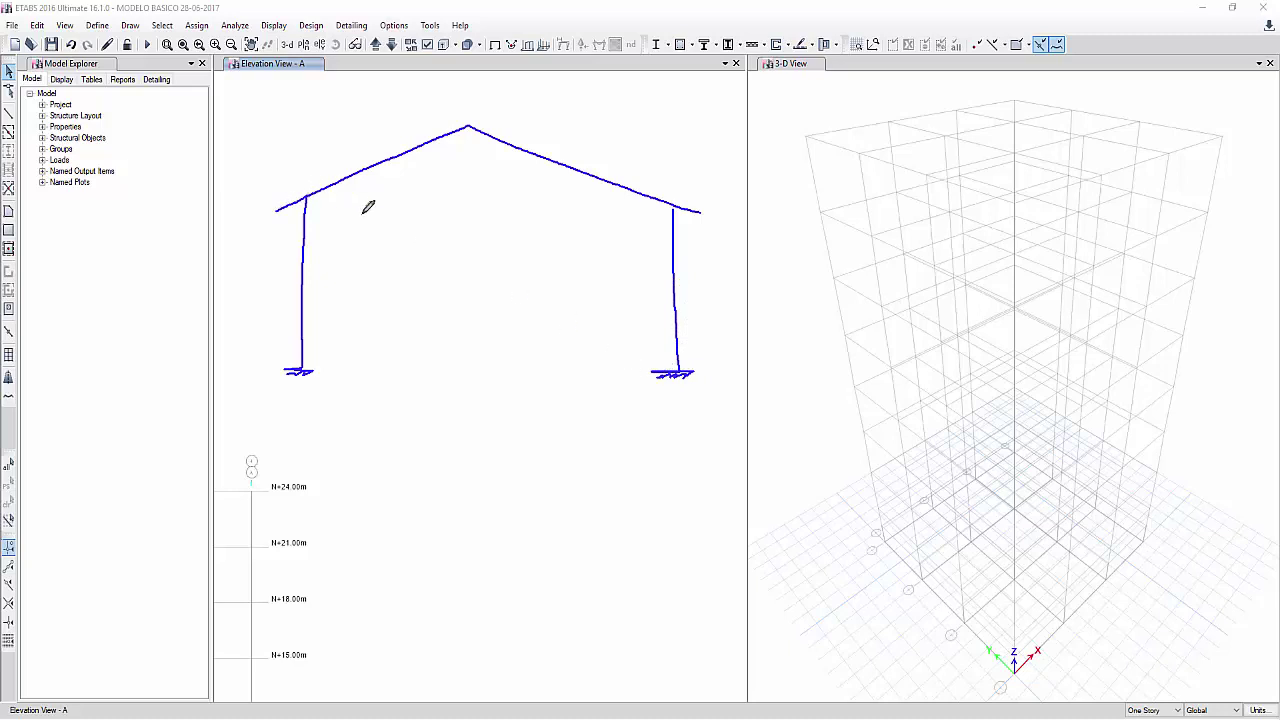
mouse_move(385, 163)
left_mouse_down()
mouse_move(381, 366)
mouse_move(367, 369)
mouse_move(396, 370)
mouse_move(366, 374)
left_mouse_up()
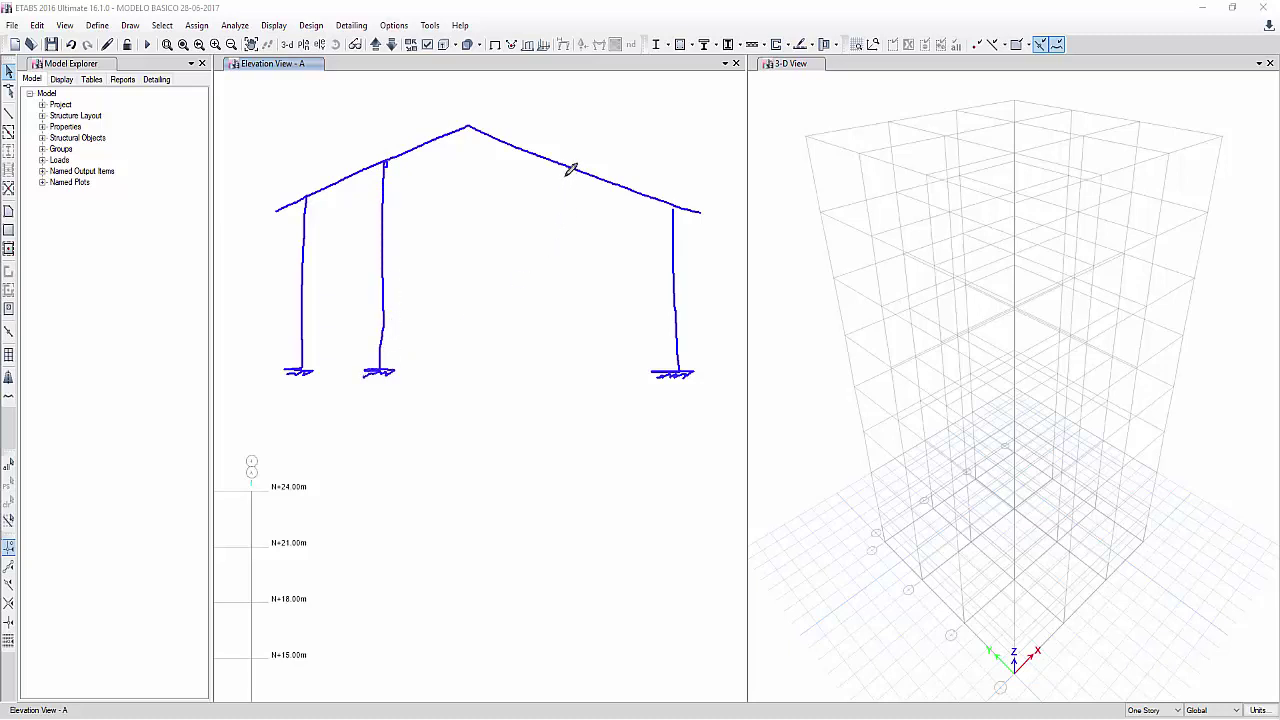
mouse_move(566, 171)
left_mouse_down()
mouse_move(553, 366)
mouse_move(570, 370)
mouse_move(556, 376)
left_mouse_up()
Step: Label the sketched frame's base N+0.00 and its outer column top N+6.00 in red, with a level line at the column top
right_click(190, 322)
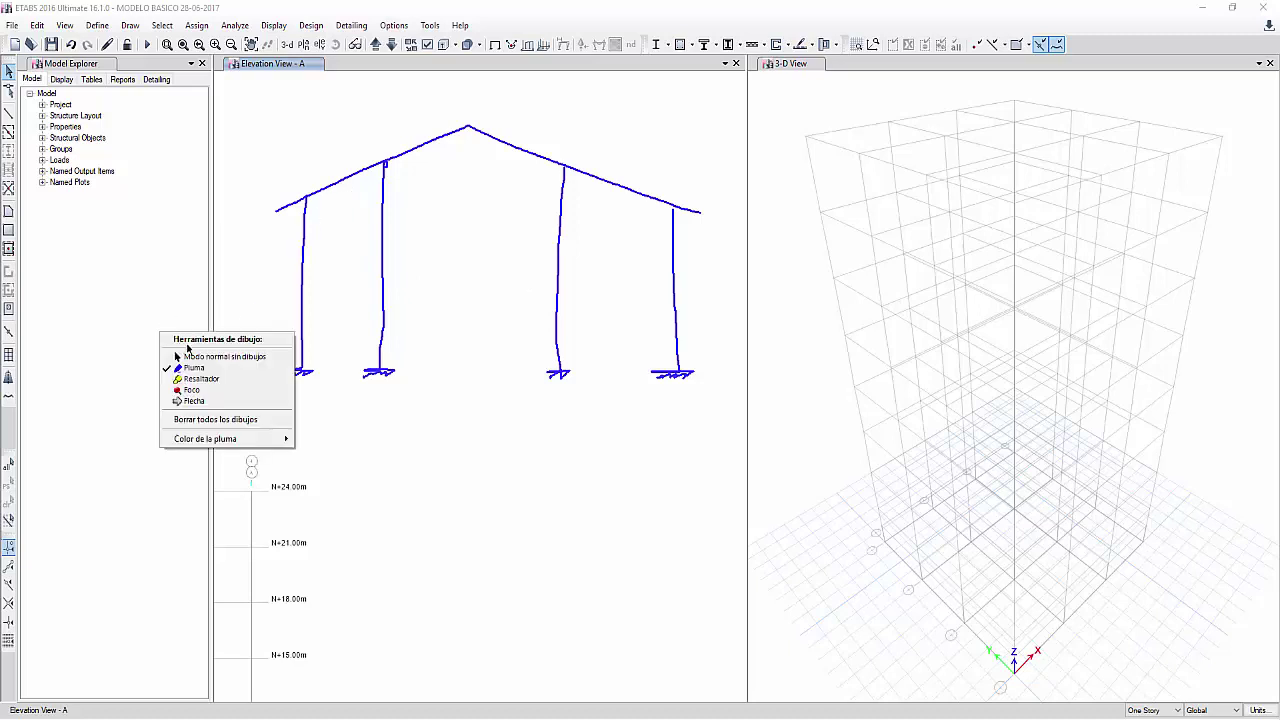
mouse_move(234, 444)
left_click(328, 438)
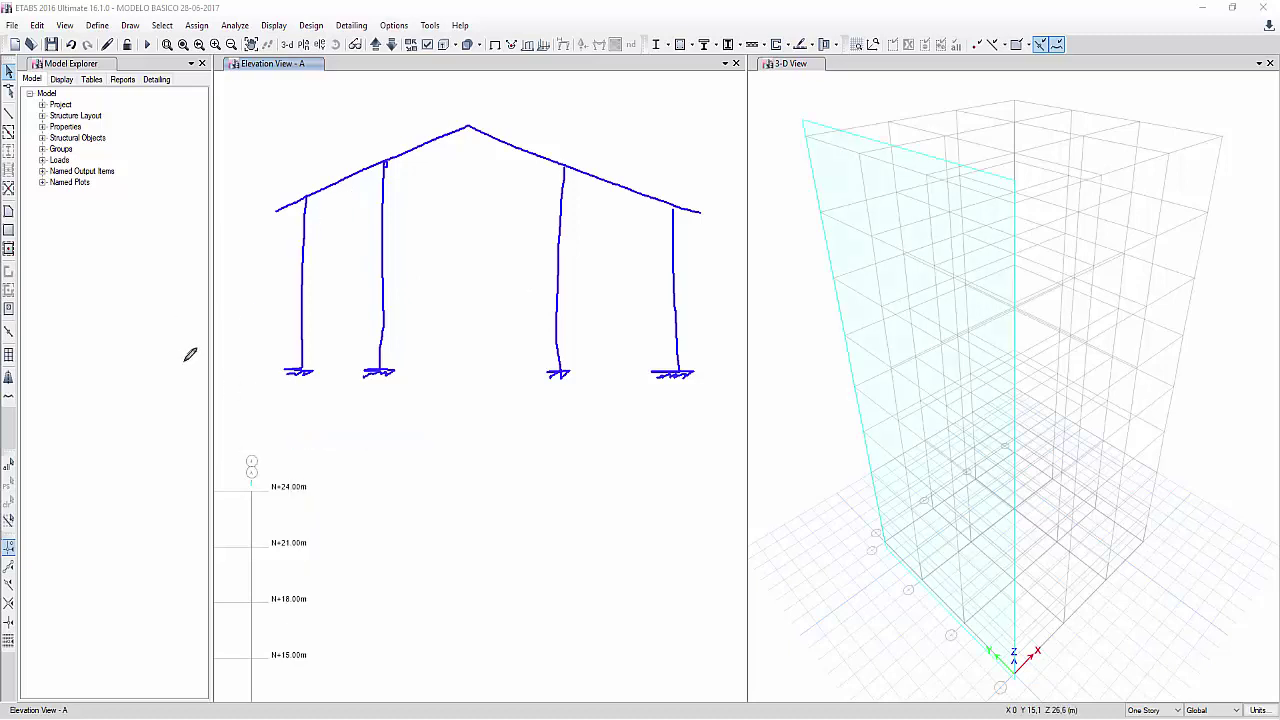
left_click_drag(190, 378, 252, 358)
mouse_move(300, 196)
left_mouse_down()
mouse_move(208, 195)
mouse_move(196, 178)
mouse_move(203, 191)
mouse_move(241, 177)
left_mouse_up()
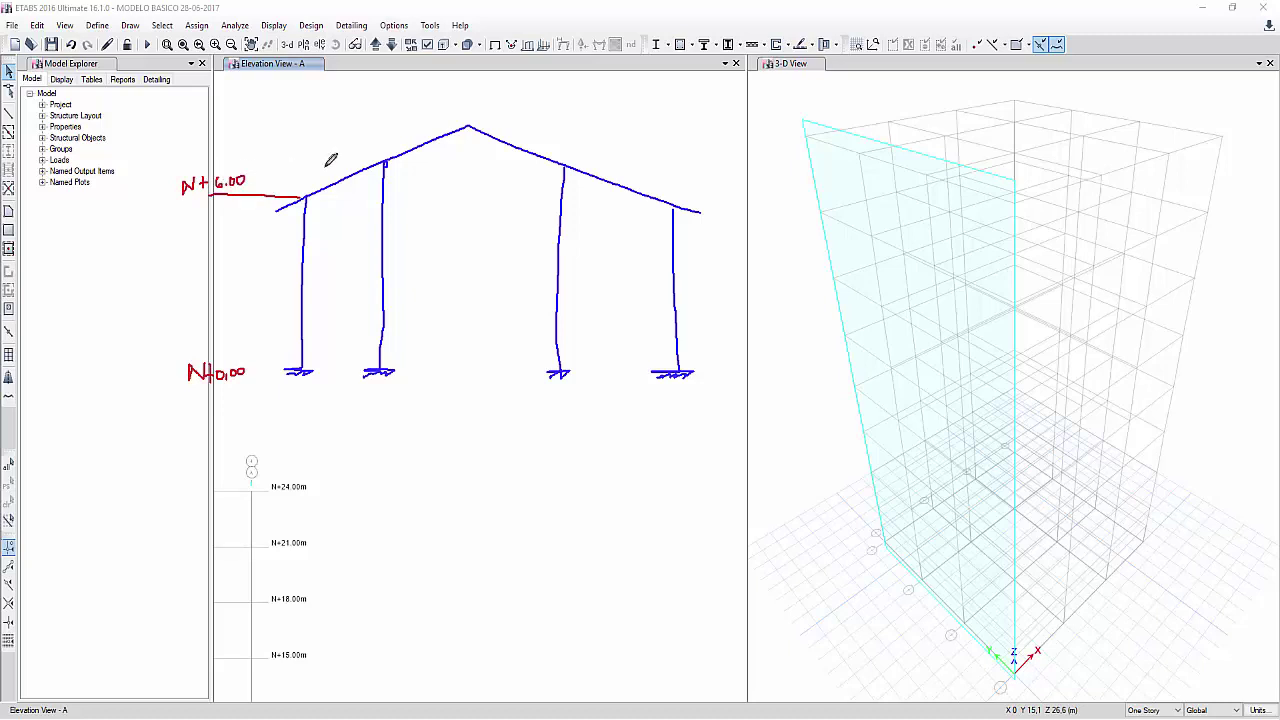
Step: Add red level lines labelled N+7.00 at the inner column top and N+8.00m at the roof ridge
mouse_move(372, 153)
left_mouse_down()
mouse_move(242, 147)
mouse_move(288, 136)
left_mouse_up()
left_click(283, 142)
left_click_drag(296, 135, 297, 136)
mouse_move(469, 120)
left_mouse_down()
mouse_move(377, 118)
mouse_move(366, 92)
mouse_move(388, 107)
mouse_move(404, 93)
mouse_move(402, 104)
mouse_move(436, 101)
left_mouse_up()
left_click(410, 104)
left_click_drag(306, 141, 313, 141)
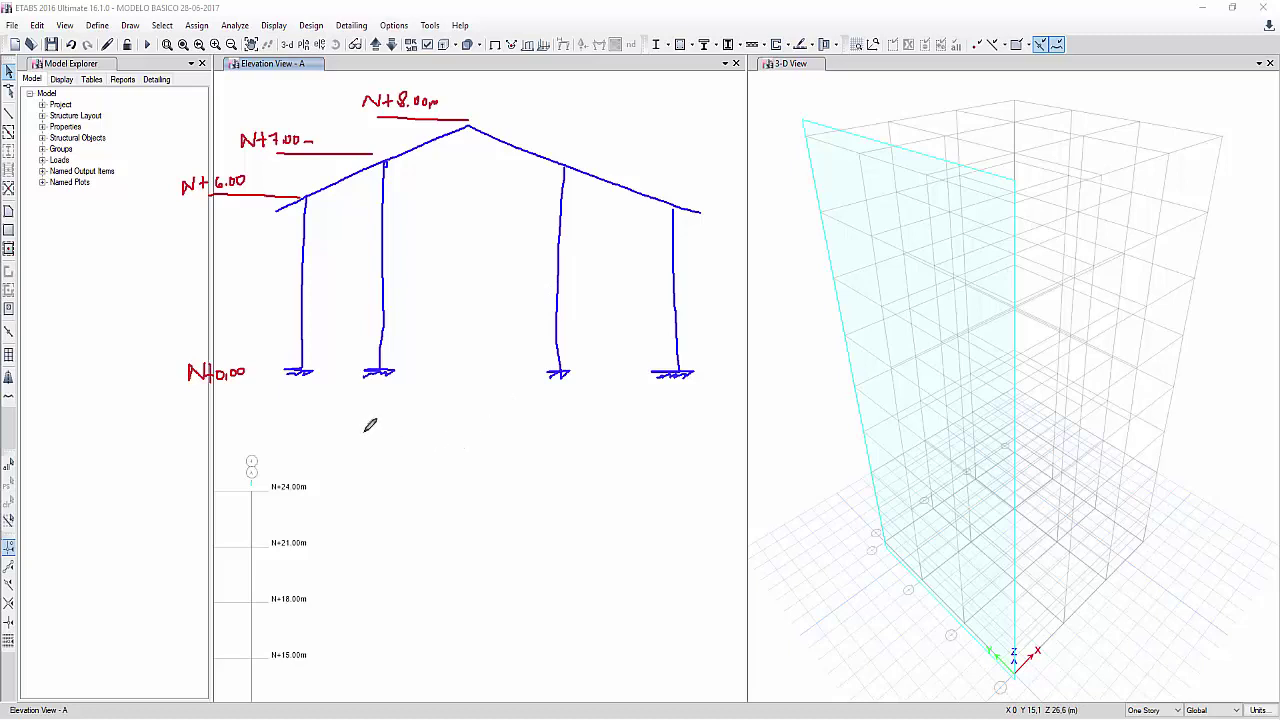
Step: Write circled numbers 1, 2 and 3 captioned as levels (Nivel/Niveles) below the frame, and return to the normal pointer
mouse_move(364, 430)
left_mouse_down()
mouse_move(370, 446)
mouse_move(362, 404)
mouse_move(350, 450)
mouse_move(395, 440)
mouse_move(390, 410)
mouse_move(376, 412)
mouse_move(458, 437)
mouse_move(440, 450)
mouse_move(483, 414)
mouse_move(460, 400)
left_mouse_up()
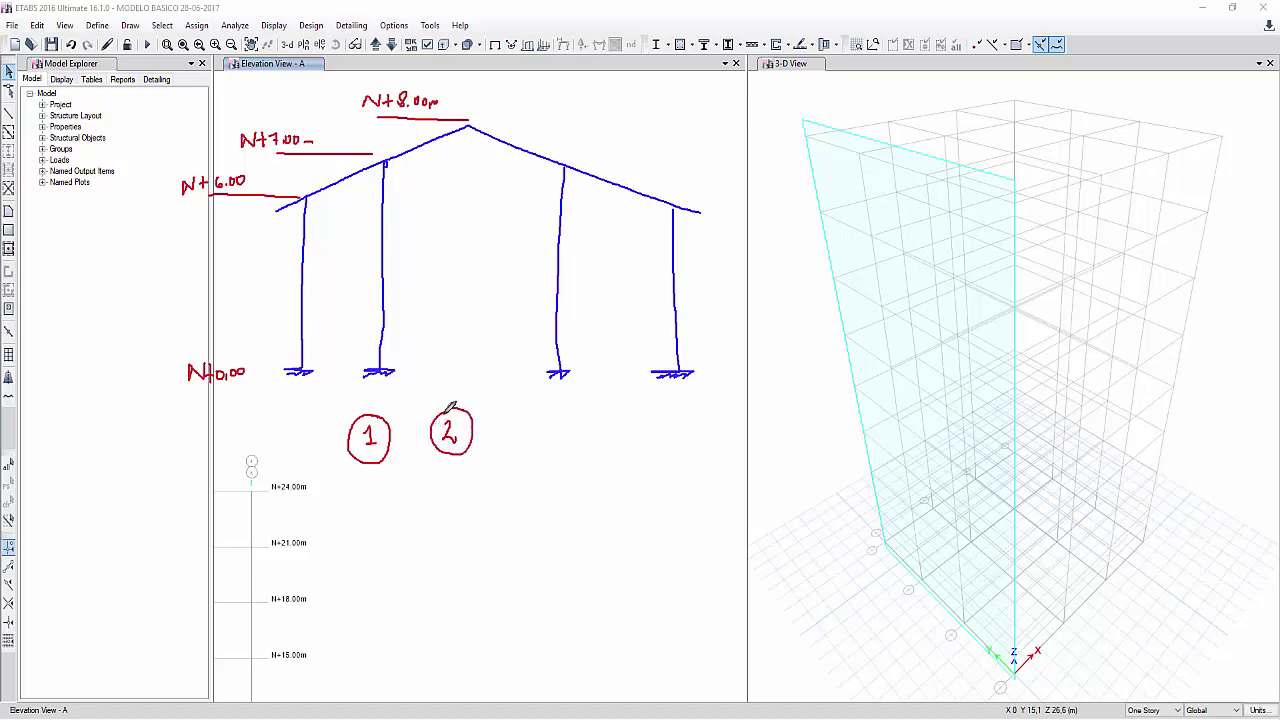
mouse_move(515, 415)
left_mouse_down()
mouse_move(522, 432)
mouse_move(508, 449)
mouse_move(541, 406)
mouse_move(499, 405)
left_mouse_up()
mouse_move(356, 488)
left_mouse_down()
mouse_move(371, 470)
mouse_move(377, 481)
mouse_move(565, 464)
left_mouse_up()
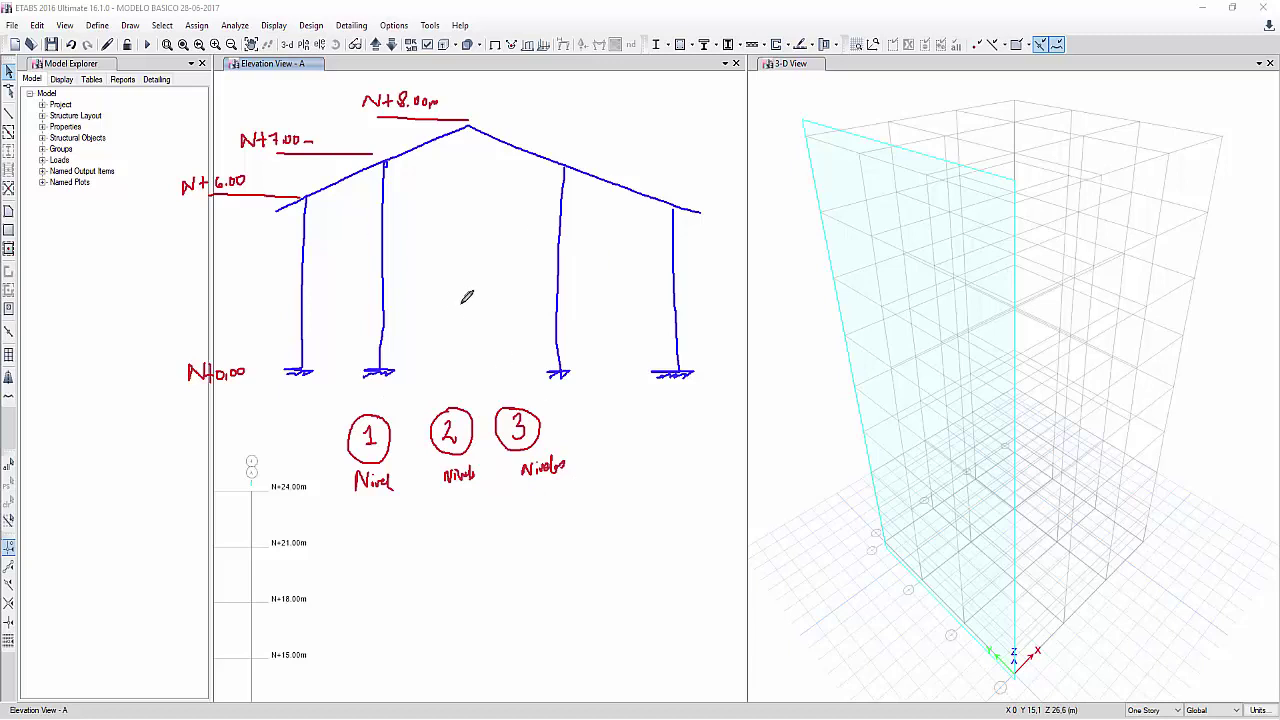
right_click(706, 549)
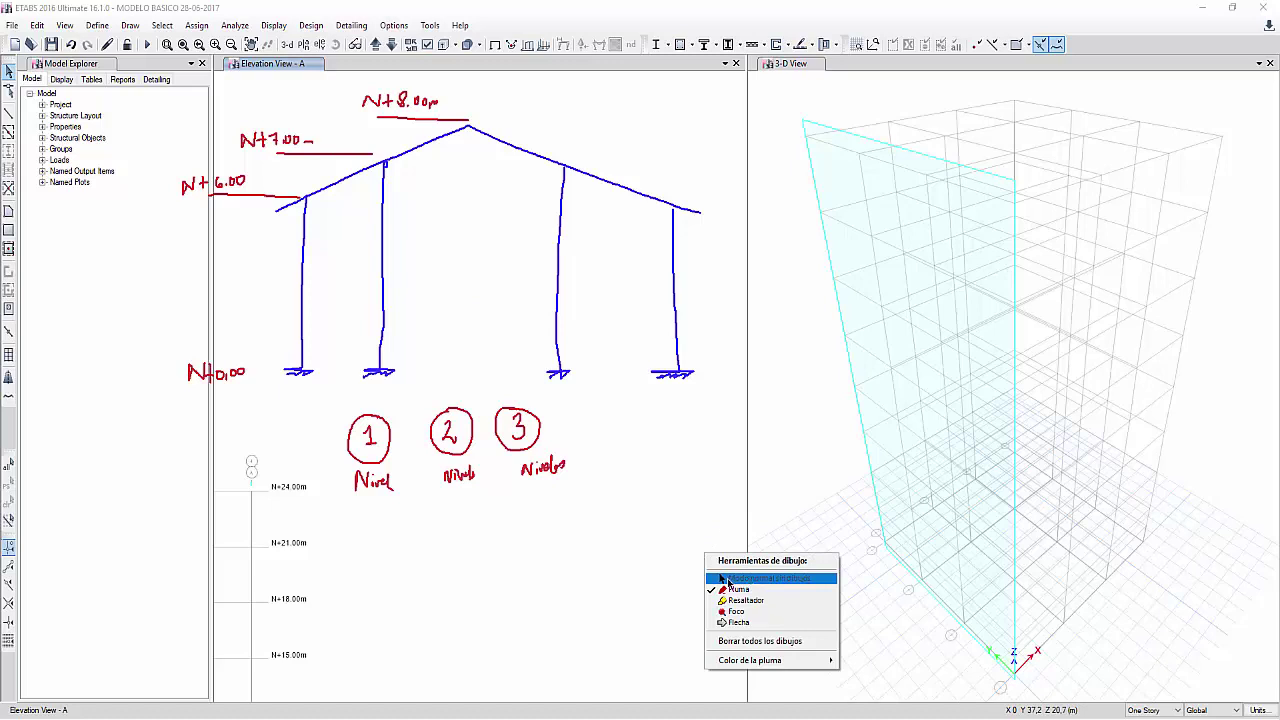
left_click(727, 579)
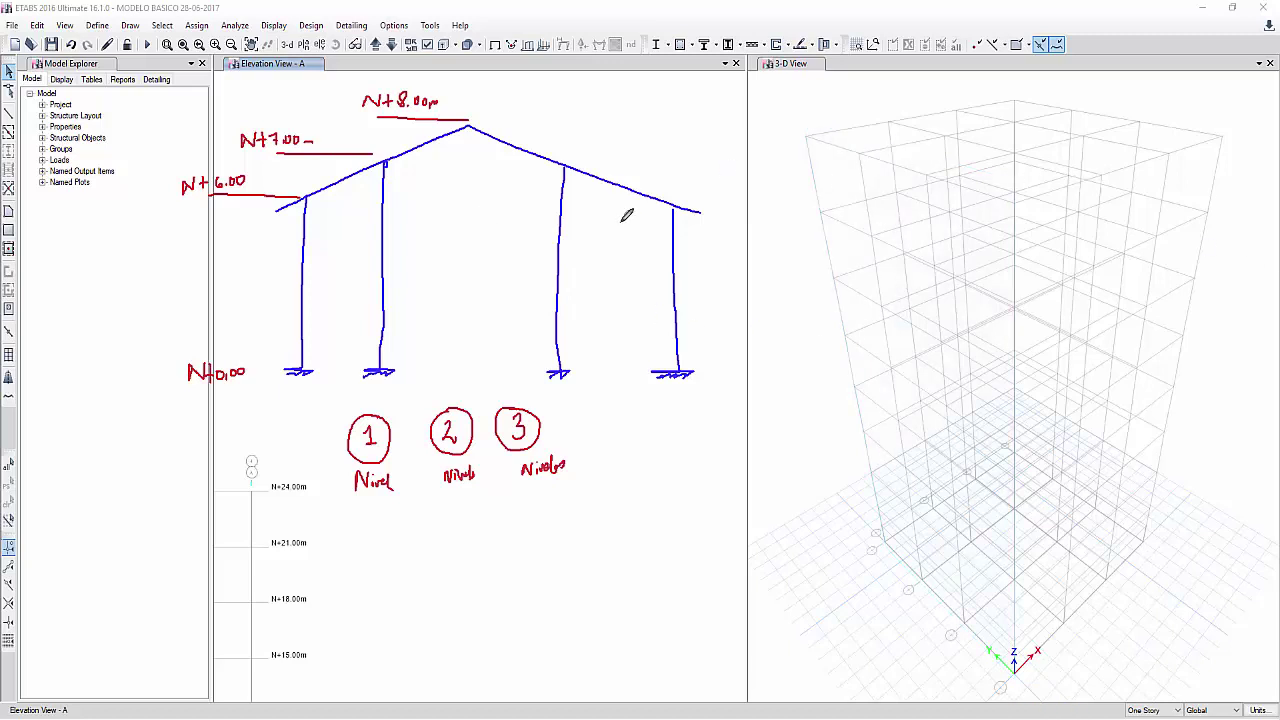
Step: Draw a pink vertical from the ridge to the base labelled 8,00, and mark the N+6.00 to N+7.00 column segment as C.C
mouse_move(465, 121)
left_mouse_down()
mouse_move(478, 122)
mouse_move(466, 130)
mouse_move(459, 378)
mouse_move(477, 369)
left_mouse_up()
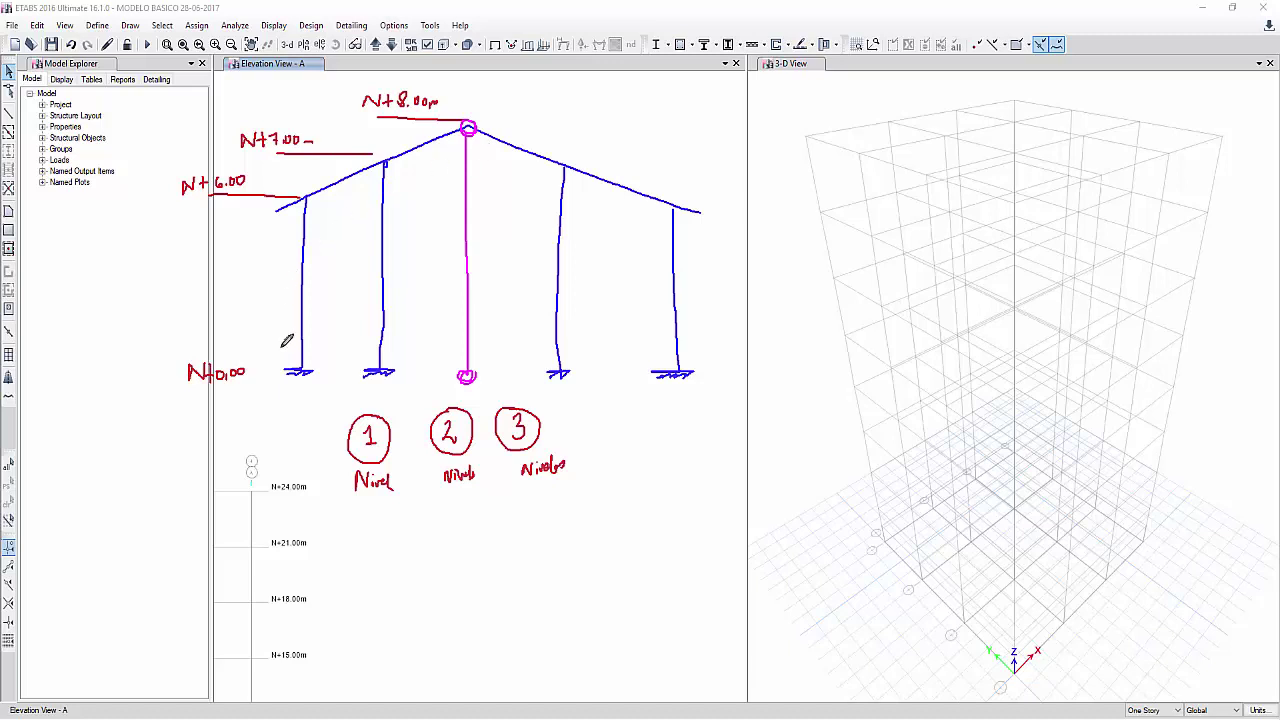
mouse_move(479, 240)
left_mouse_down()
mouse_move(480, 256)
mouse_move(501, 246)
left_mouse_up()
mouse_move(305, 199)
left_mouse_down()
mouse_move(377, 199)
mouse_move(388, 163)
mouse_move(404, 163)
mouse_move(390, 198)
left_mouse_up()
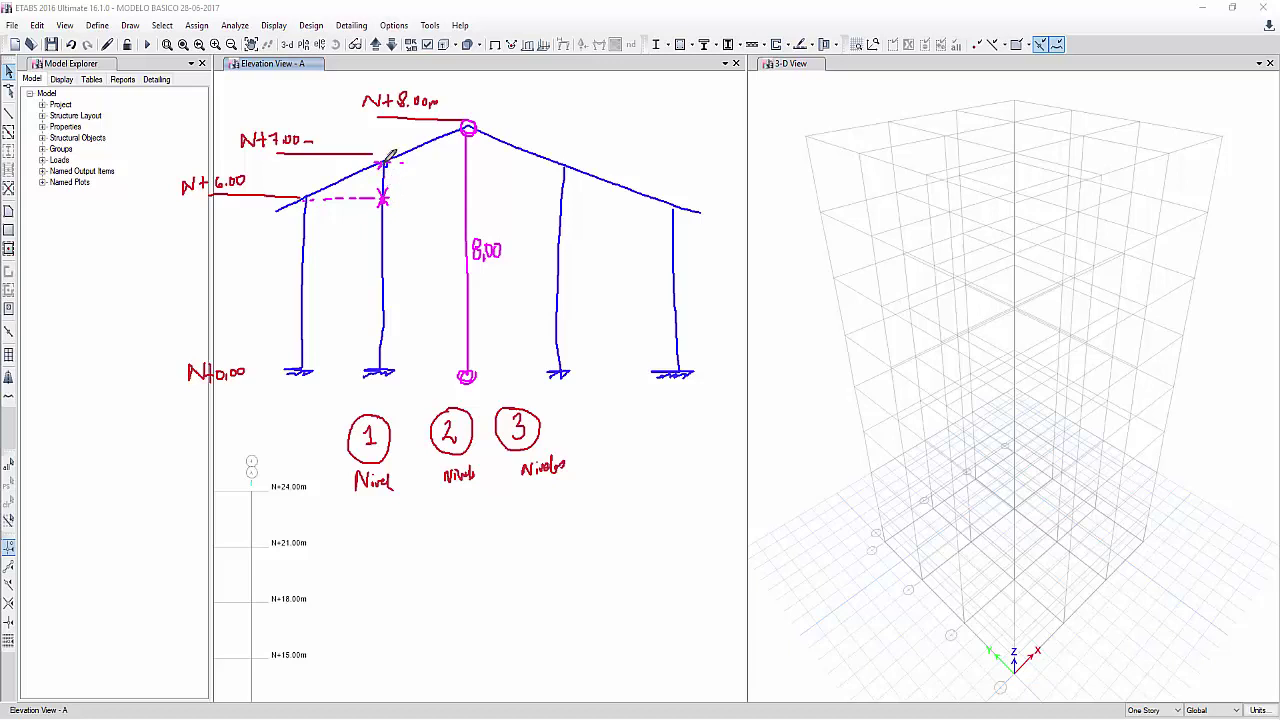
left_click_drag(403, 170, 436, 176)
Step: Underline the N+0.00 label and circle the N+8.00m label in pink
left_click_drag(188, 395, 246, 396)
mouse_move(426, 74)
left_mouse_down()
mouse_move(355, 88)
mouse_move(460, 82)
mouse_move(405, 72)
left_mouse_up()
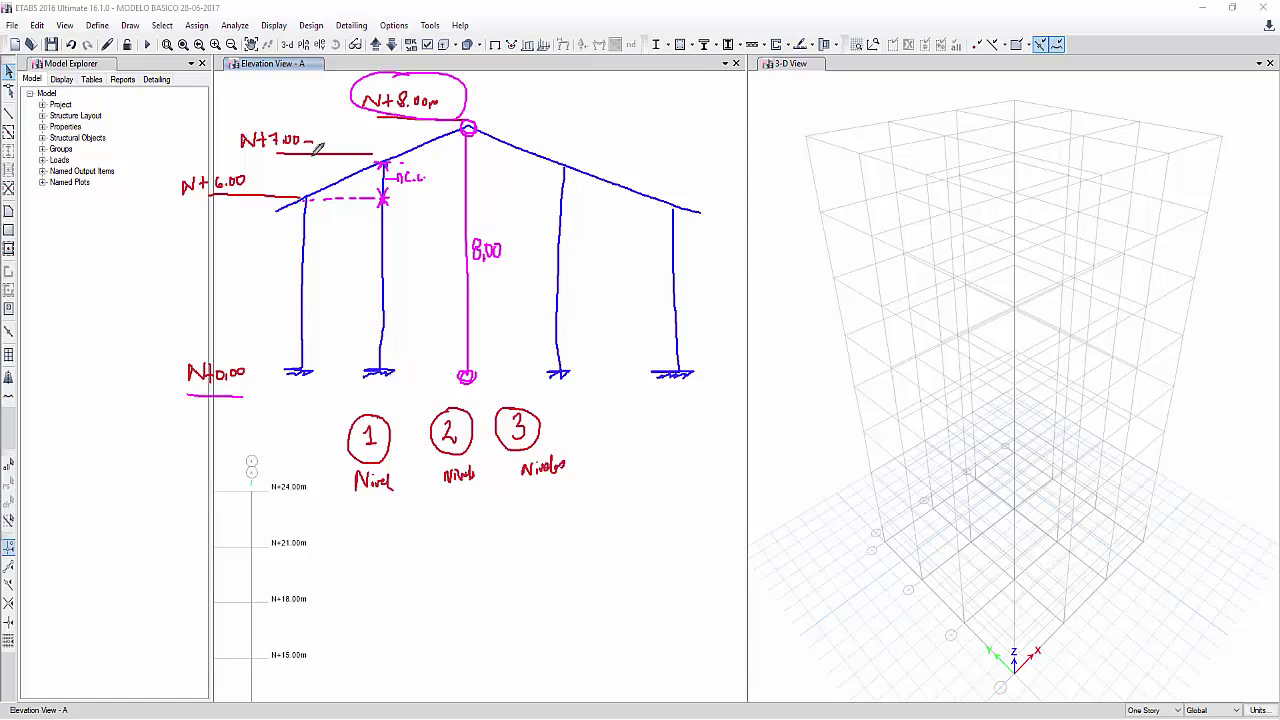
Step: Point green arrows at the N+7.00 and N+6.00 labels and draw a green level line across the frame at each height
right_click(487, 207)
mouse_move(538, 315)
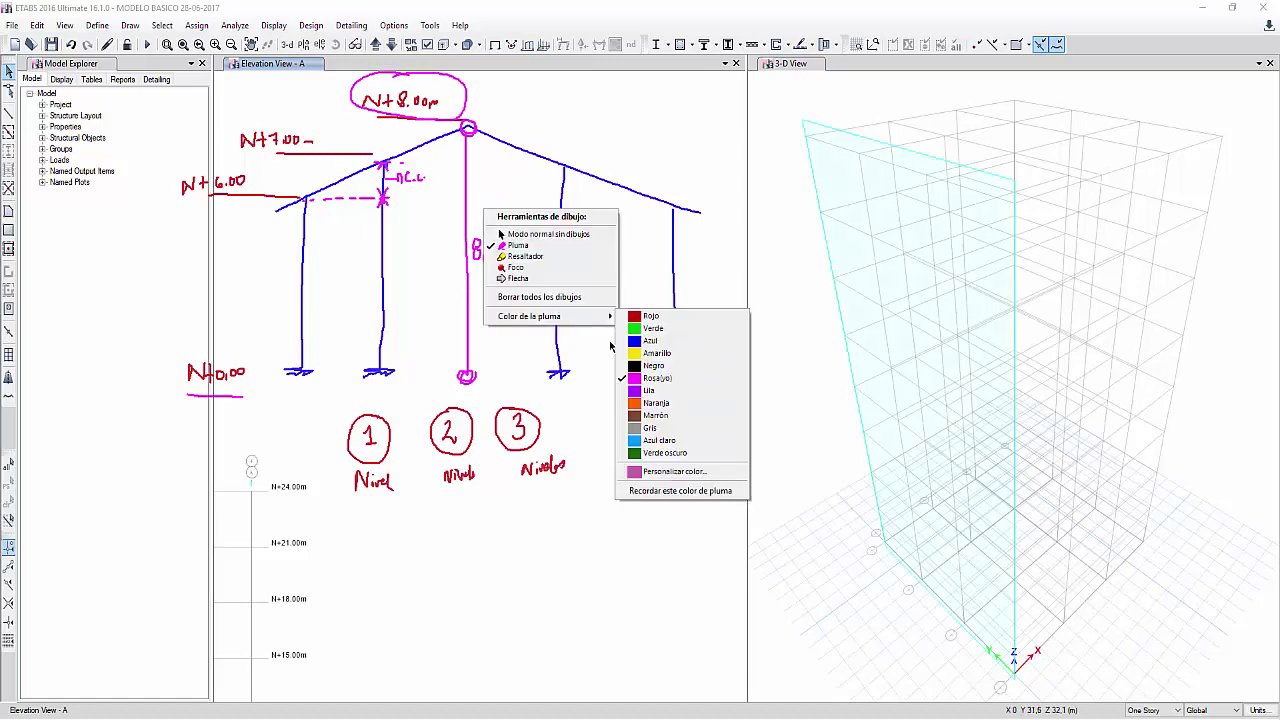
left_click(660, 325)
left_click_drag(192, 149, 226, 139)
left_click_drag(126, 197, 152, 196)
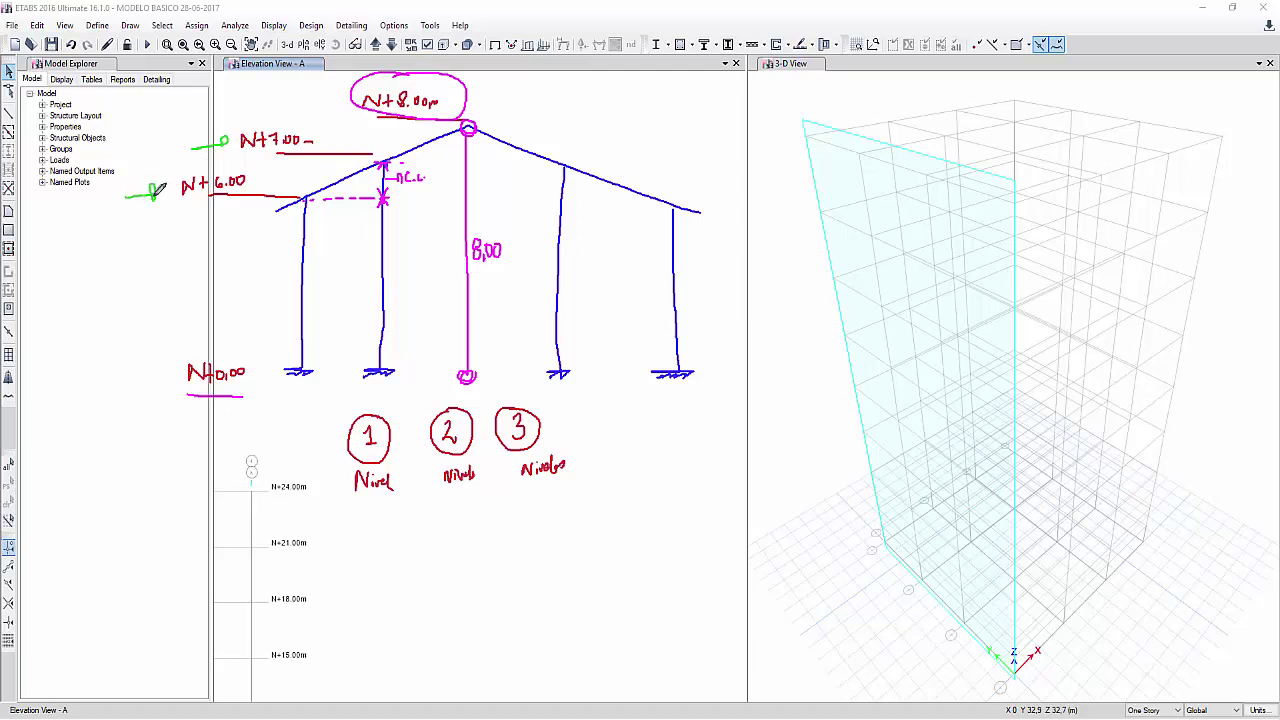
left_click_drag(290, 200, 767, 213)
left_click_drag(366, 158, 693, 157)
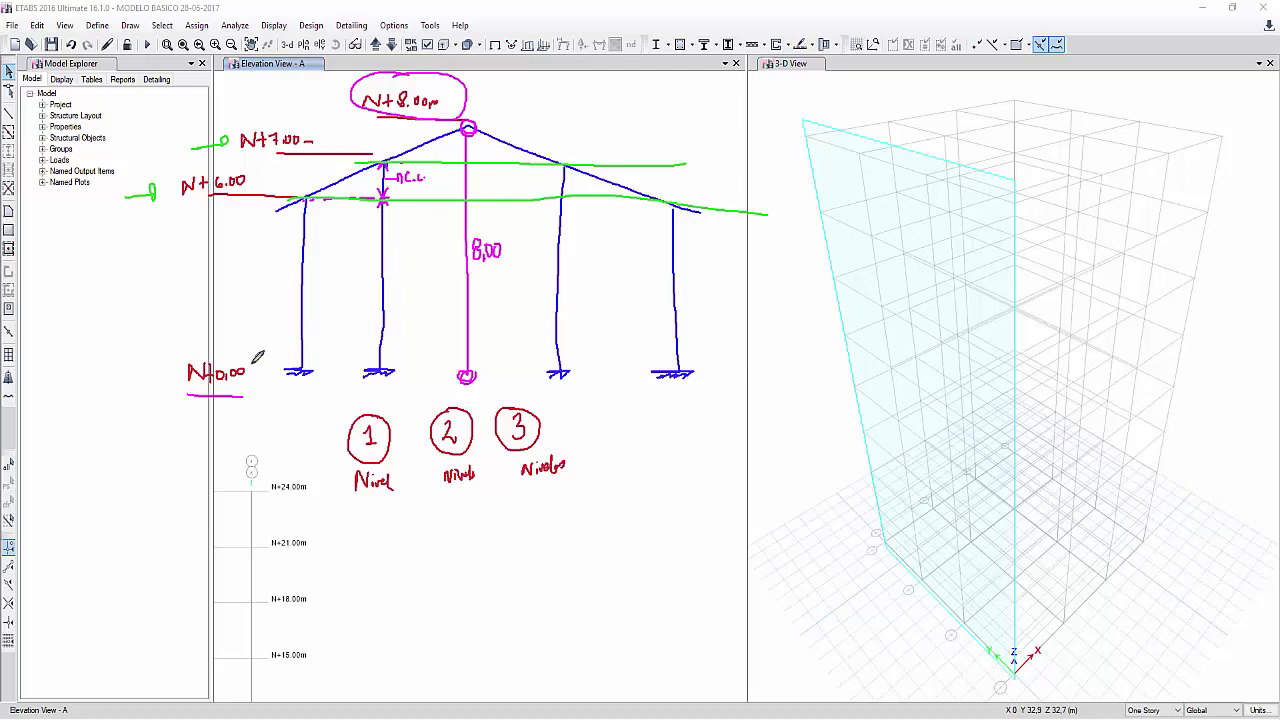
Step: Circle the N+0.00 label in green and write COTA beside it
mouse_move(192, 350)
left_mouse_down()
mouse_move(188, 386)
mouse_move(212, 344)
left_mouse_up()
mouse_move(130, 366)
left_mouse_down()
mouse_move(126, 380)
mouse_move(156, 378)
left_mouse_up()
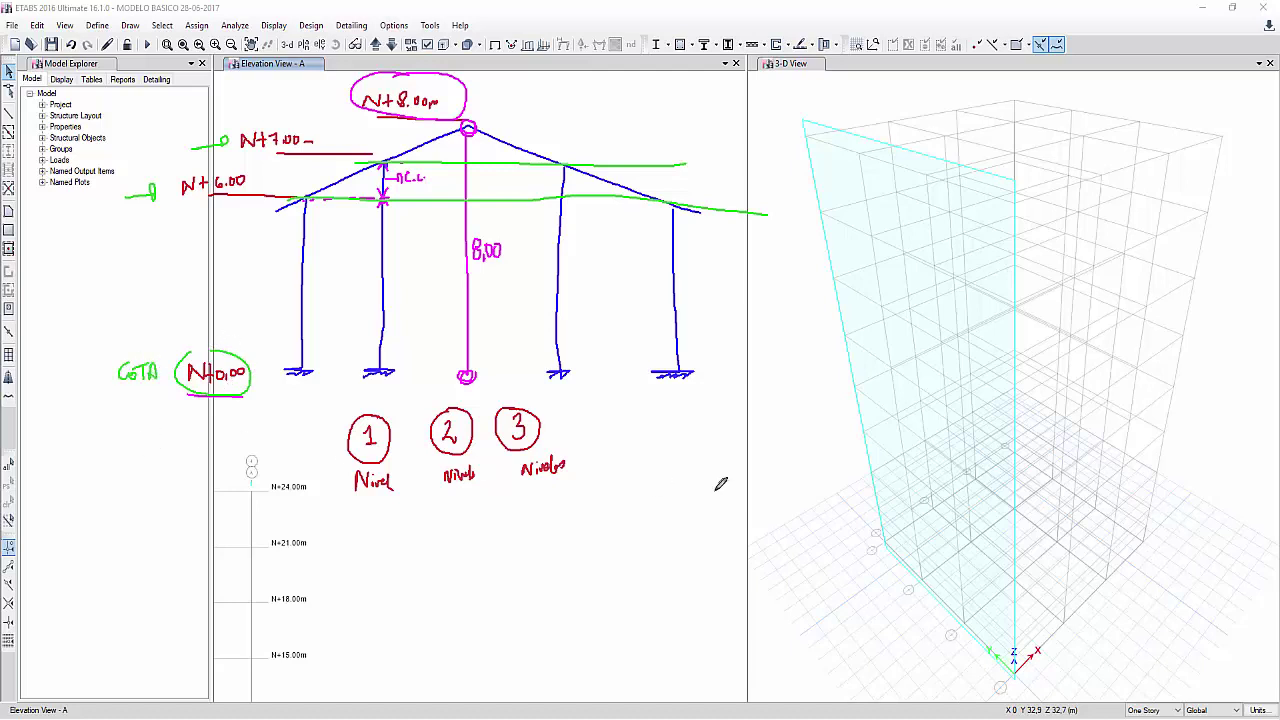
Step: Sketch a green gabled roof with a ridge, purlin lines and a column with end nodes over the 3-D view's upper part
mouse_move(1162, 470)
left_mouse_down()
mouse_move(1178, 454)
mouse_move(1160, 504)
mouse_move(1168, 462)
mouse_move(1192, 468)
mouse_move(1188, 482)
left_mouse_up()
mouse_move(812, 175)
left_mouse_down()
mouse_move(905, 153)
mouse_move(1010, 214)
left_mouse_up()
mouse_move(912, 156)
left_mouse_down()
mouse_move(1070, 86)
mouse_move(1210, 145)
left_mouse_up()
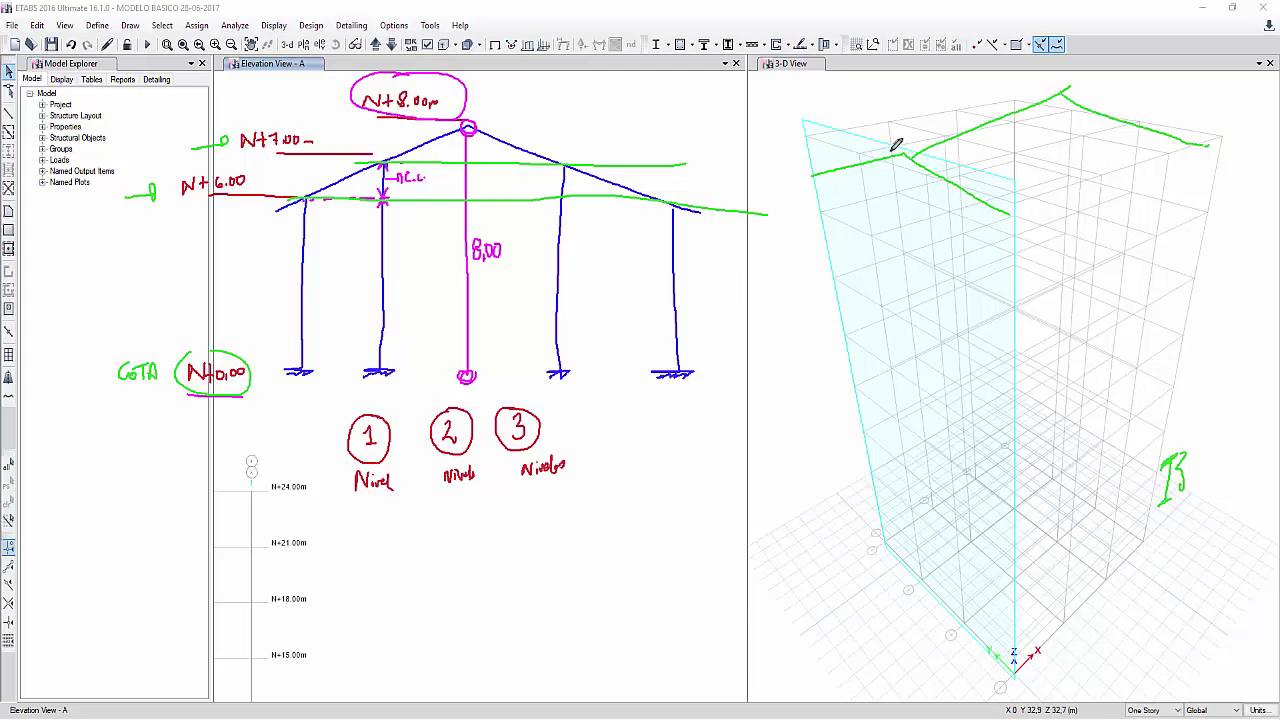
left_click_drag(906, 146, 910, 249)
left_click_drag(953, 132, 1034, 185)
left_click_drag(1004, 118, 1110, 170)
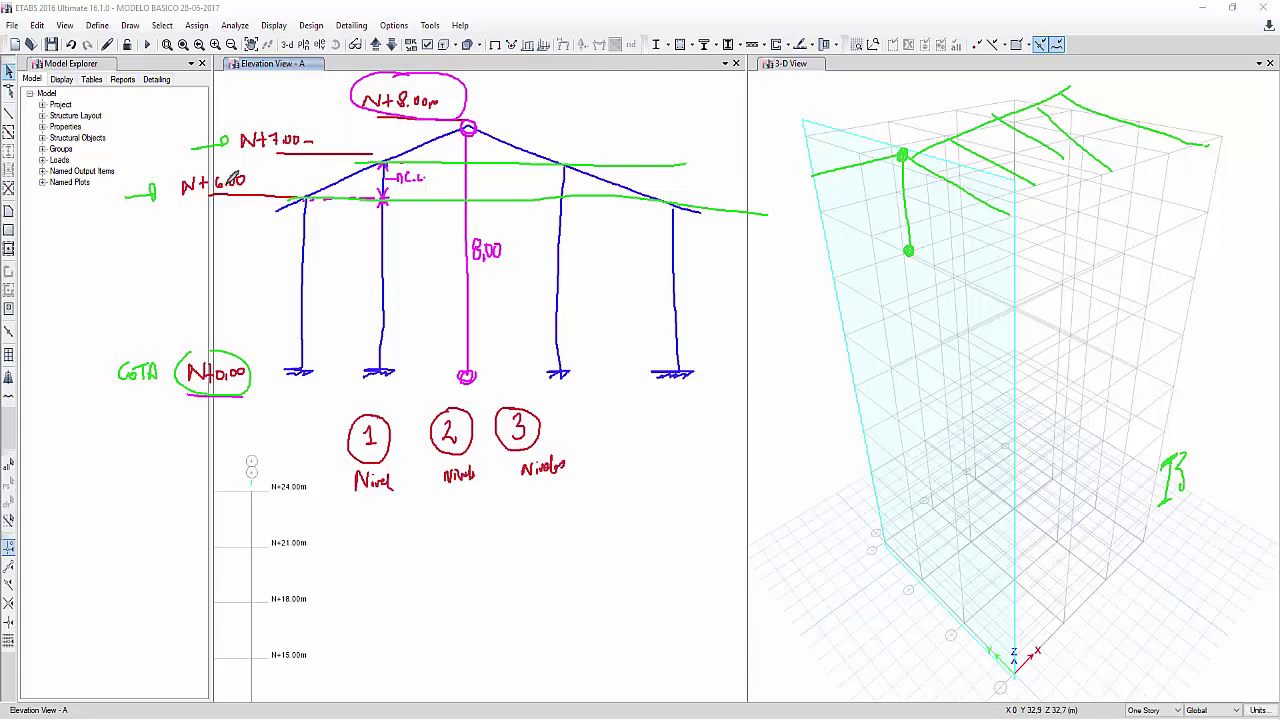
Step: Highlight the N+6.00 and N+7.00 labels with green strokes around them
left_click_drag(172, 190, 244, 202)
left_click_drag(244, 150, 256, 118)
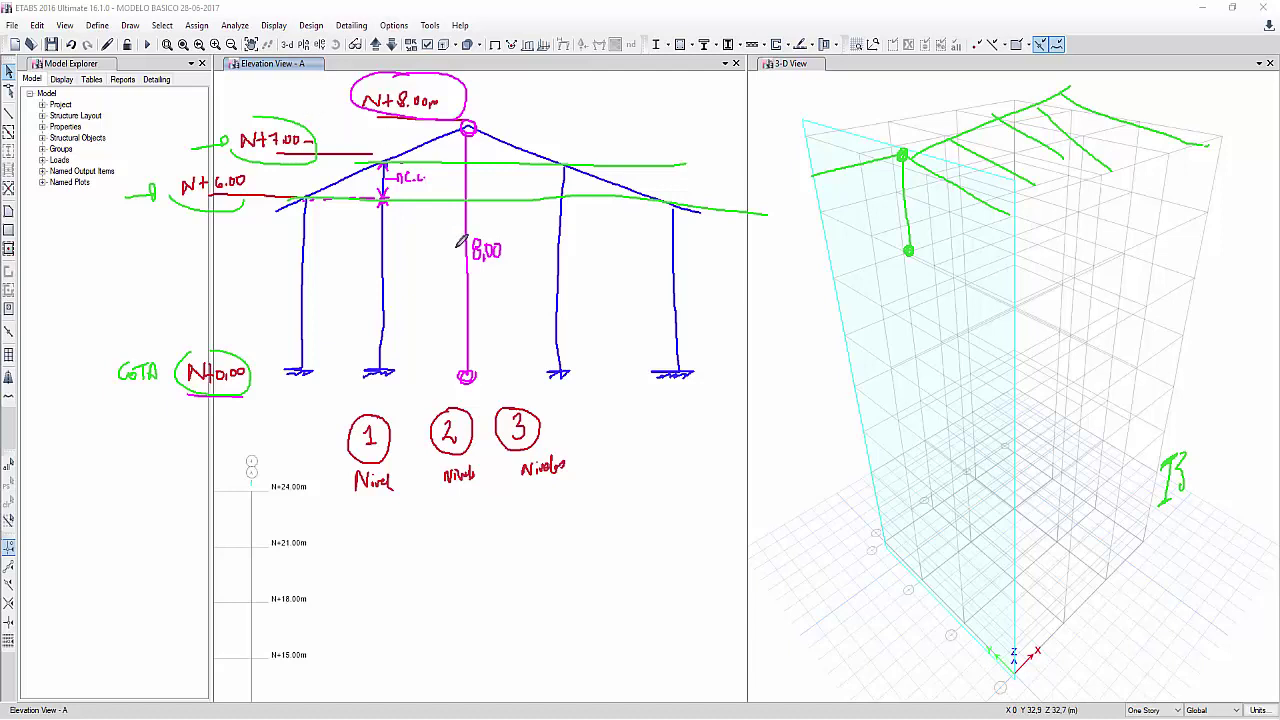
Step: Write circled ETABS with an arrow to circled SAP2000, and a circled X,Y,Z with an arrow to the frame, in green
mouse_move(633, 417)
left_mouse_down()
mouse_move(646, 436)
mouse_move(668, 434)
mouse_move(700, 428)
mouse_move(709, 410)
mouse_move(740, 432)
mouse_move(625, 400)
mouse_move(690, 467)
mouse_move(600, 582)
mouse_move(652, 586)
mouse_move(645, 560)
mouse_move(718, 560)
left_mouse_up()
mouse_move(684, 548)
left_mouse_down()
mouse_move(556, 580)
mouse_move(705, 552)
left_mouse_up()
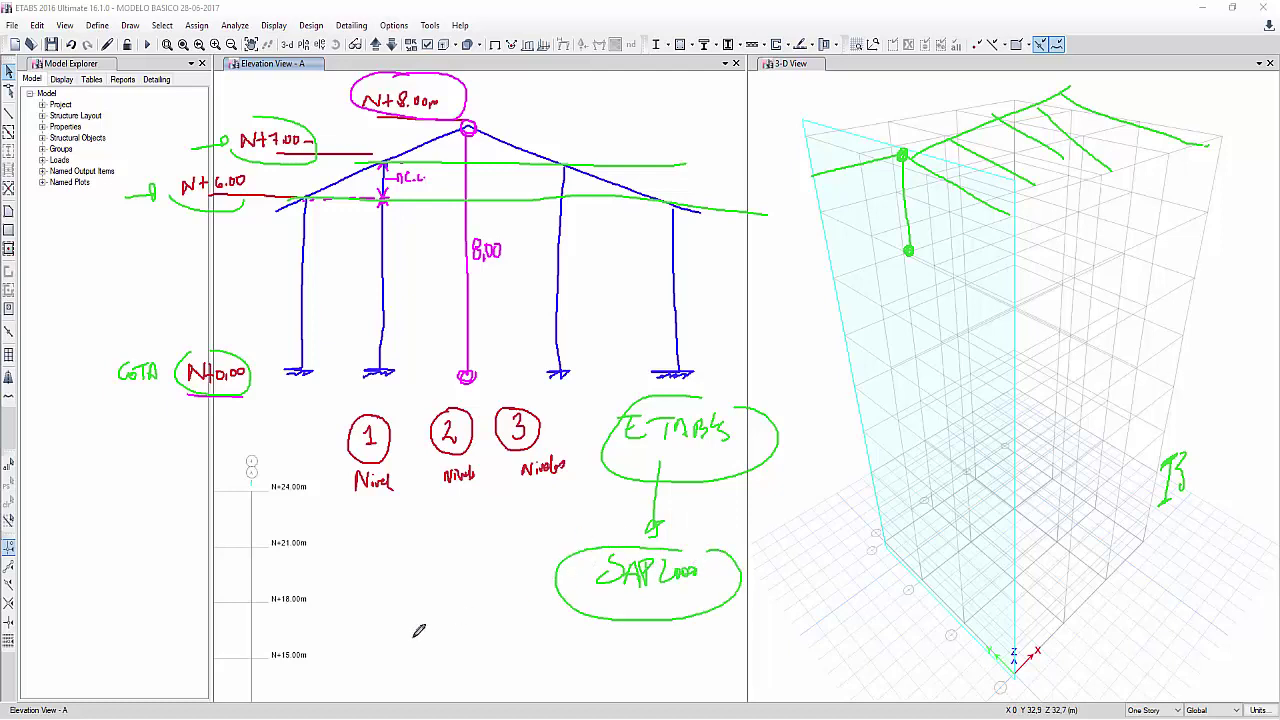
left_click_drag(497, 620, 486, 652)
mouse_move(510, 642)
left_mouse_down()
mouse_move(507, 656)
mouse_move(530, 665)
mouse_move(585, 642)
mouse_move(590, 654)
left_mouse_up()
mouse_move(515, 590)
left_mouse_down()
mouse_move(572, 595)
mouse_move(340, 262)
mouse_move(338, 282)
left_mouse_up()
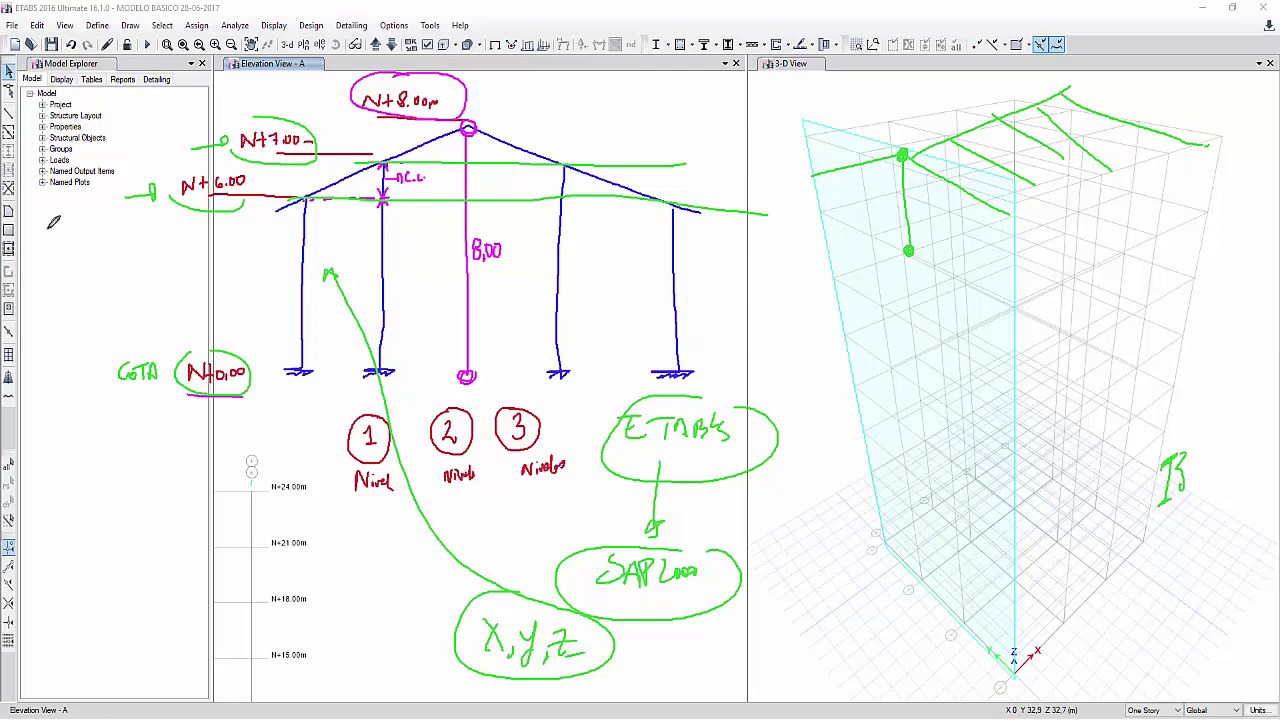
Step: Erase all the drawings, return to the normal pointer and restore the full elevation view
right_click(418, 271)
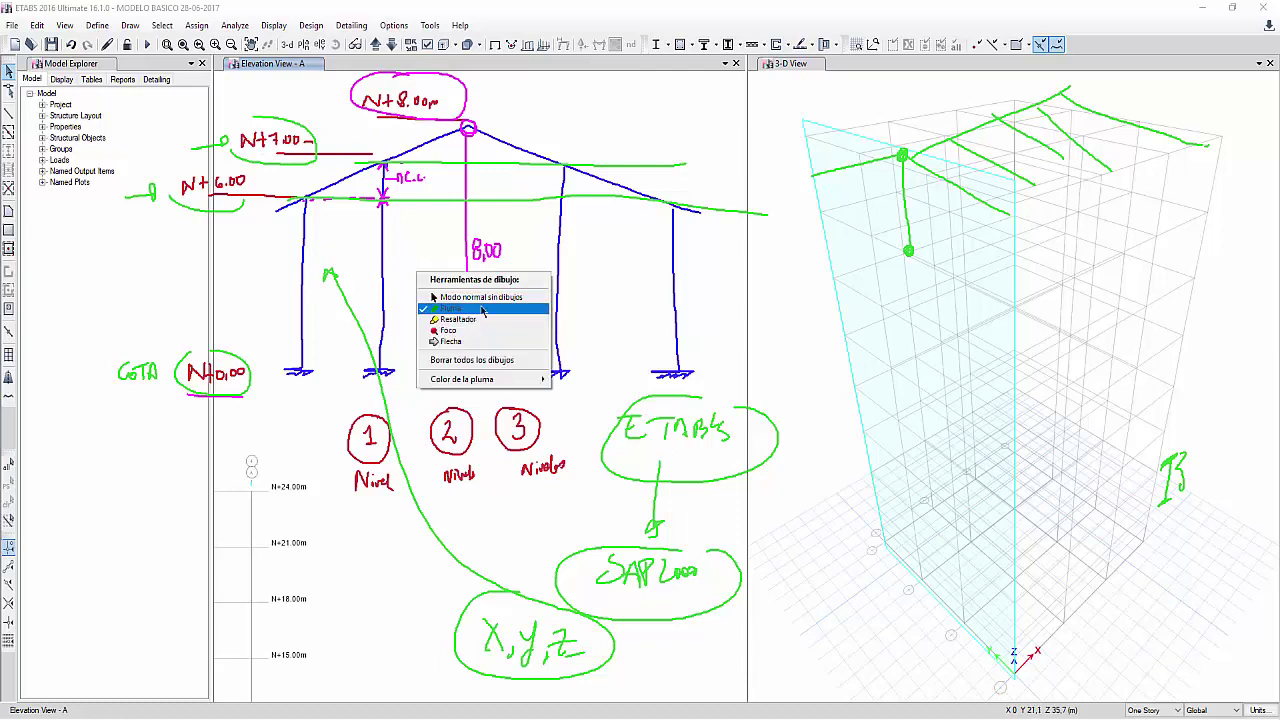
left_click(474, 359)
right_click(428, 286)
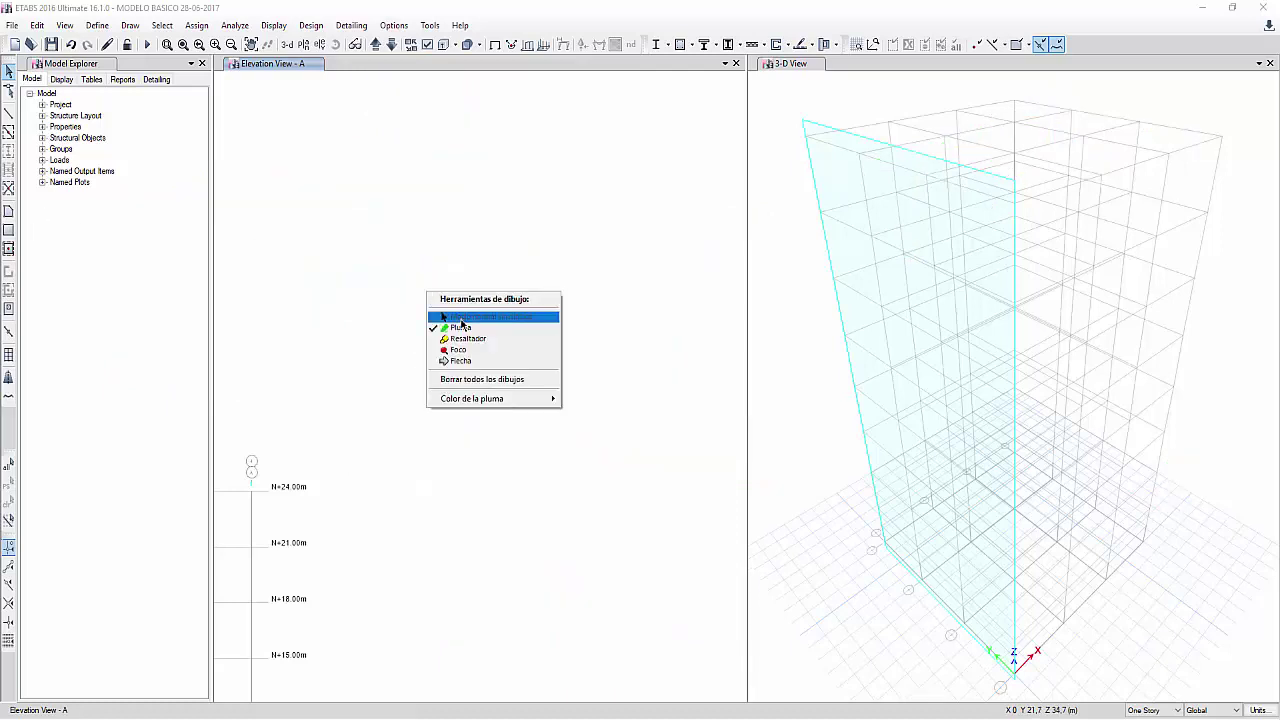
left_click(463, 314)
left_click(183, 44)
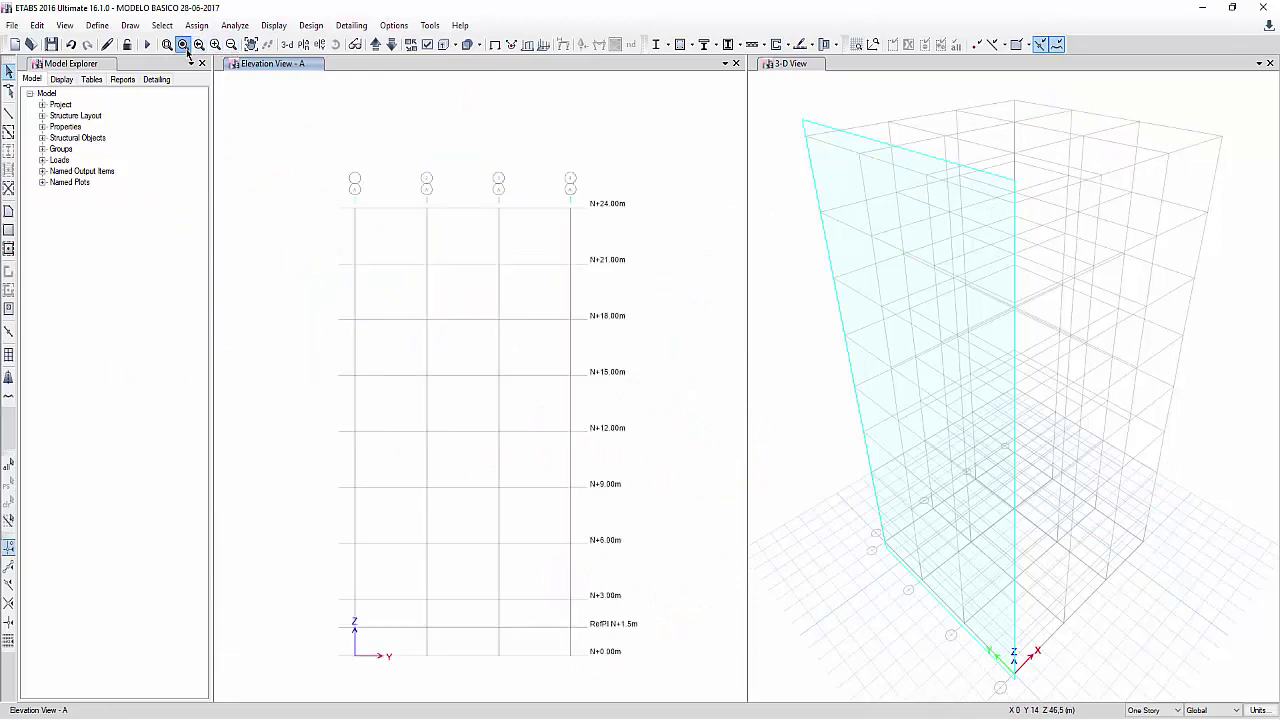
Step: Examine the stories, property categories and structural objects listed in the model tree
left_click(42, 116)
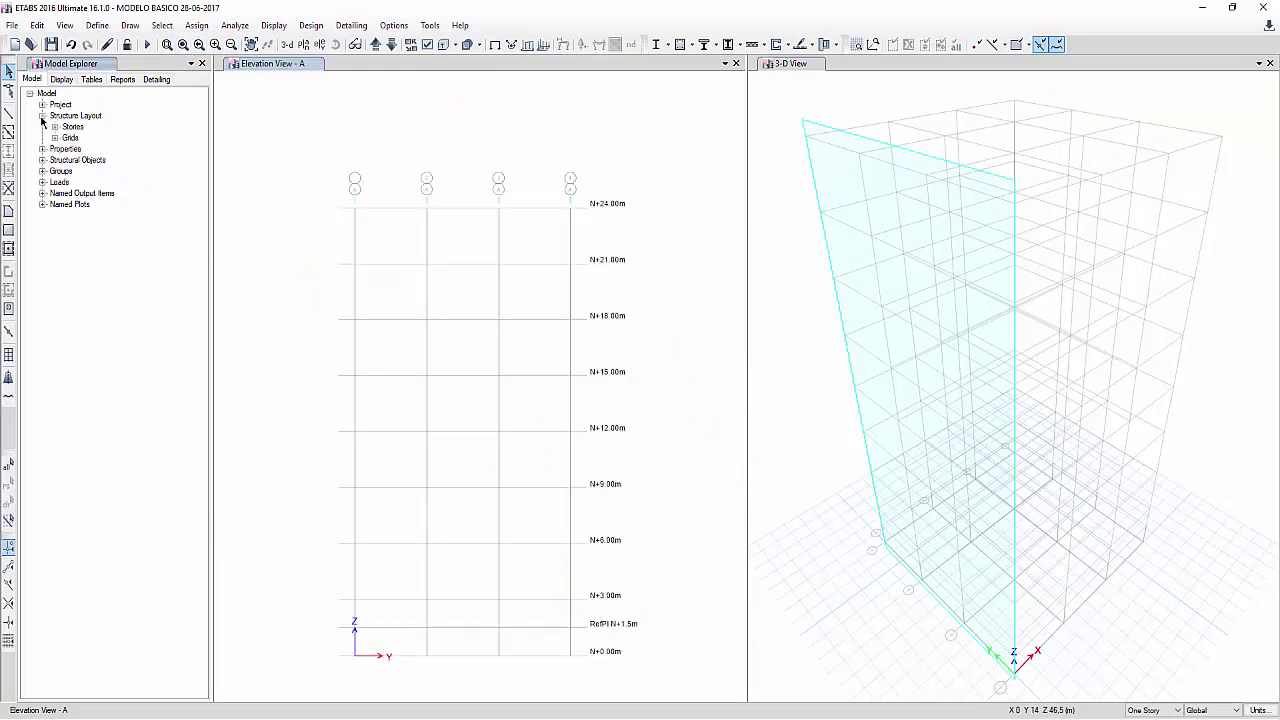
left_click(55, 127)
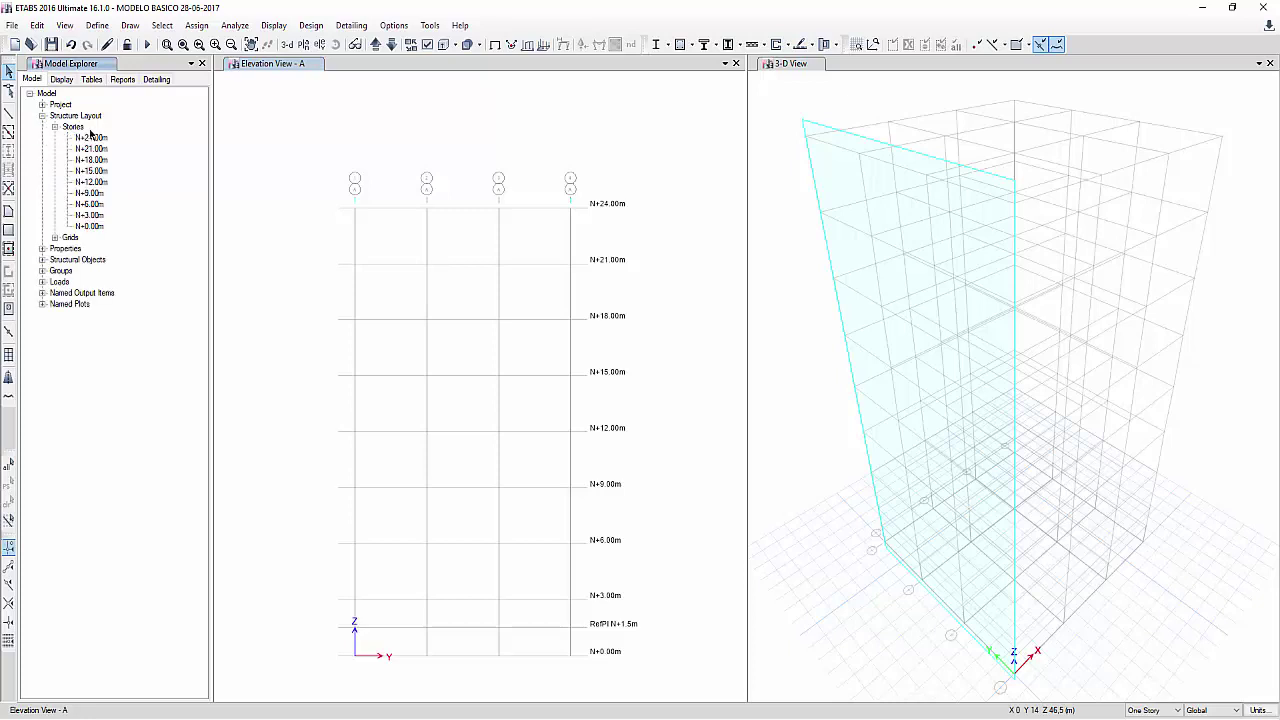
left_click(42, 248)
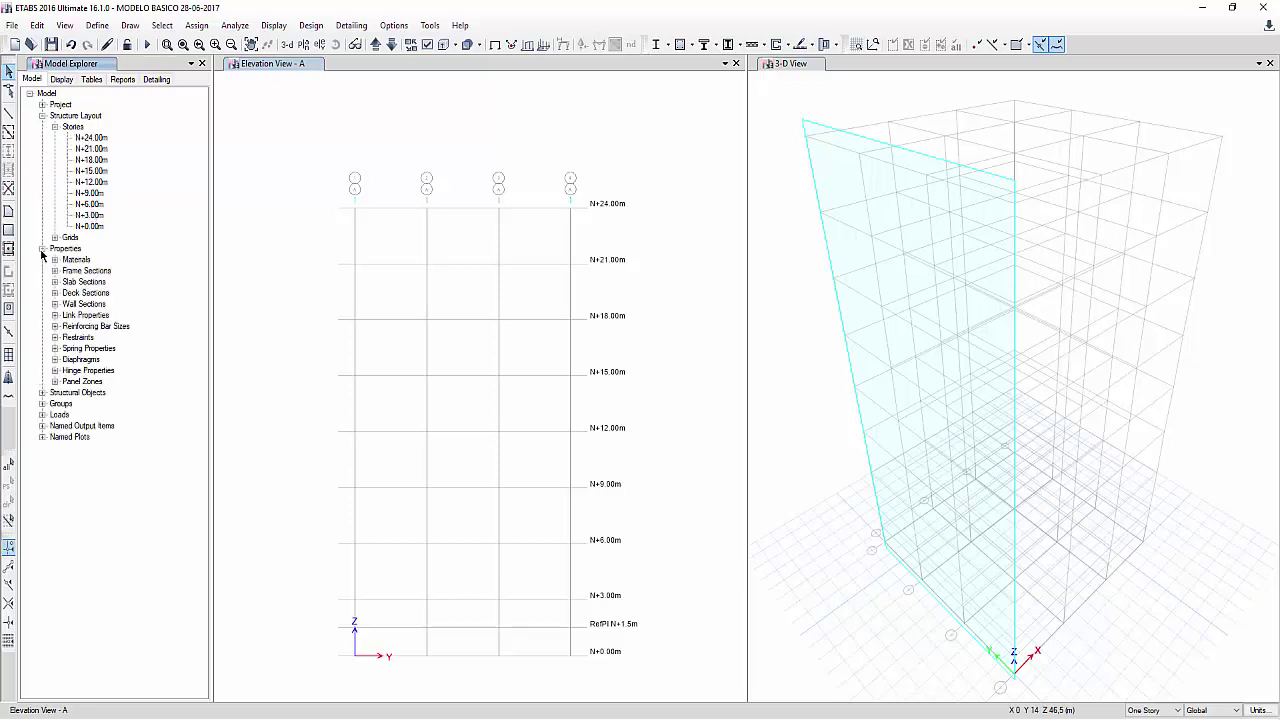
left_click(42, 248)
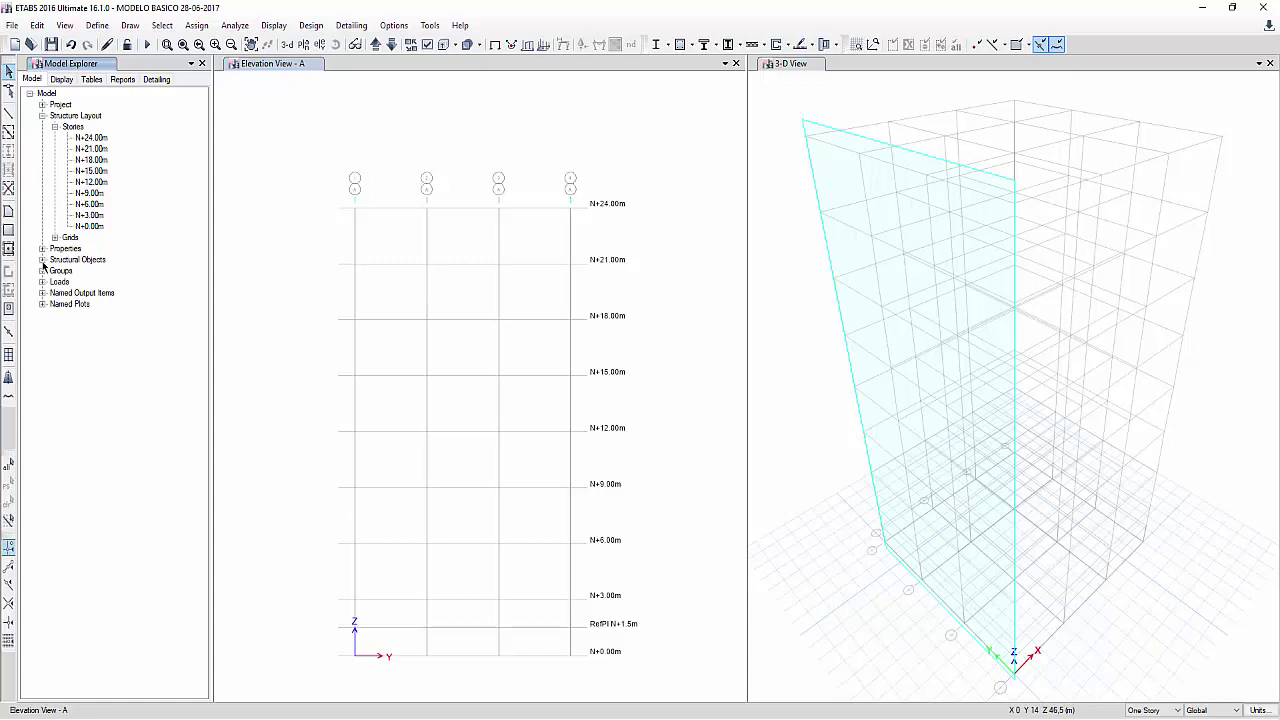
left_click(42, 259)
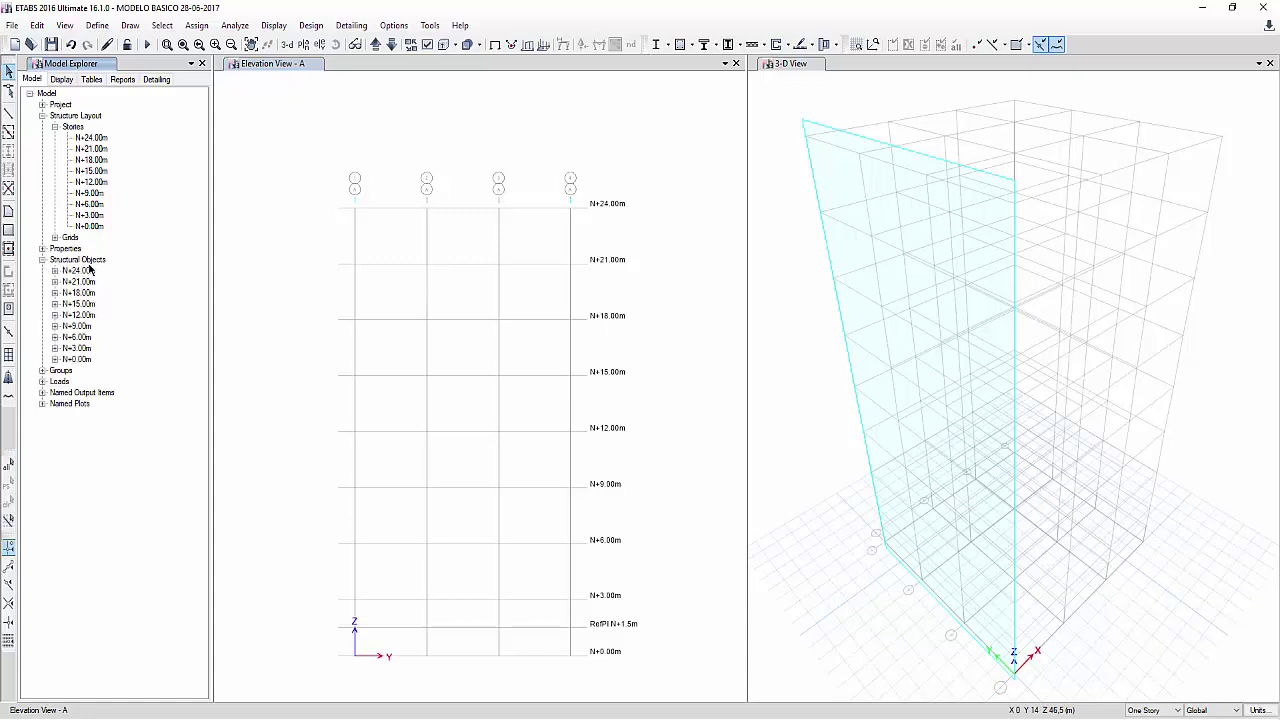